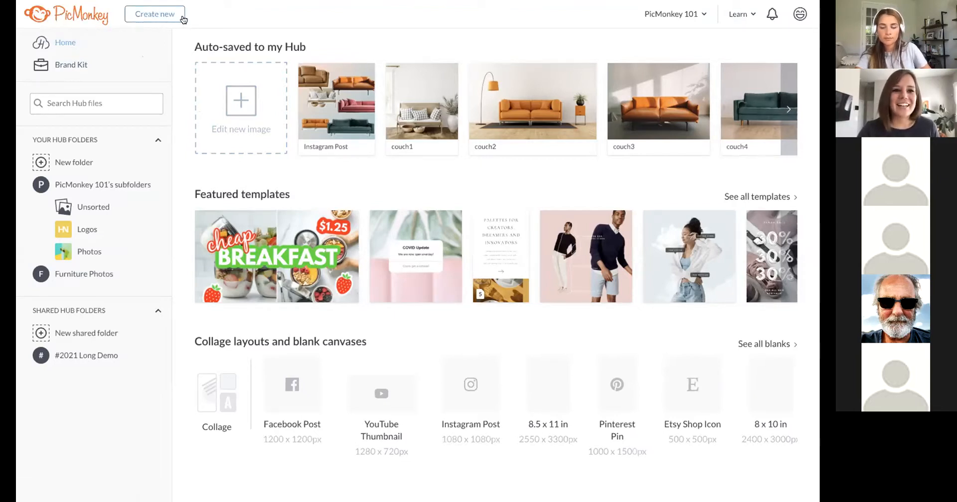
pyautogui.click(164, 18)
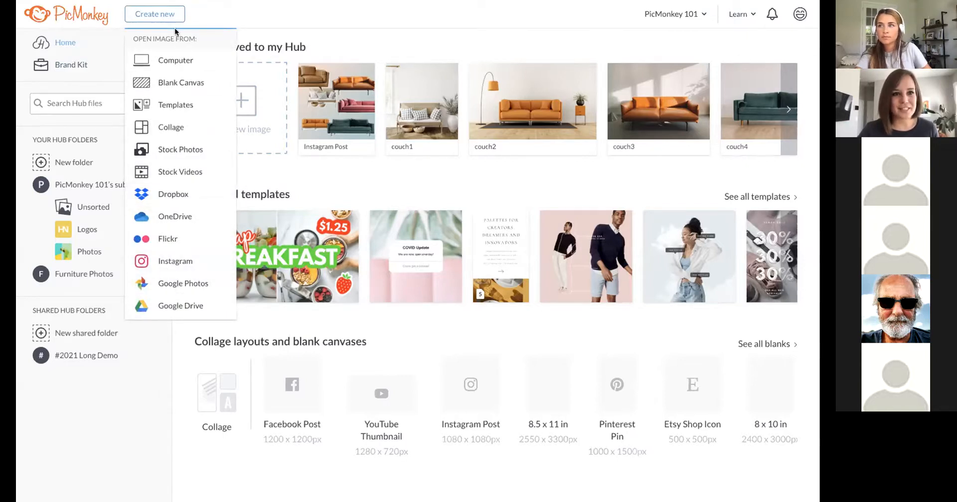
pyautogui.click(167, 16)
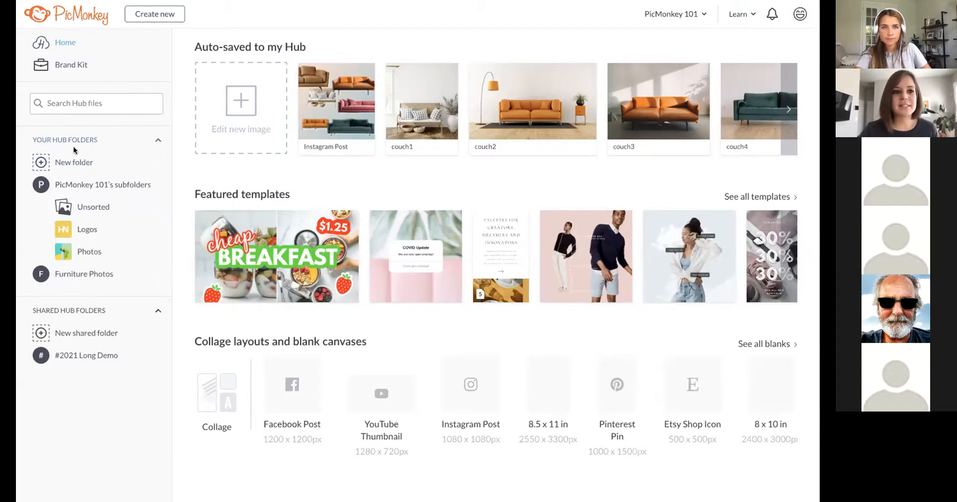
# Browse the Logos, Photos and PicMonkey101 folders in the Hub and reduce the thumbnail size.
pyautogui.click(85, 230)
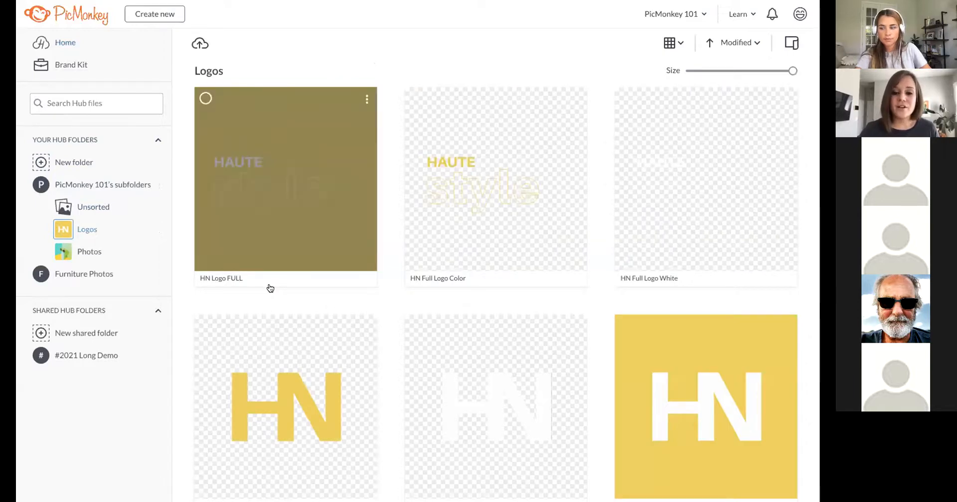
pyautogui.scroll(-1, 270, 288)
pyautogui.click(108, 255)
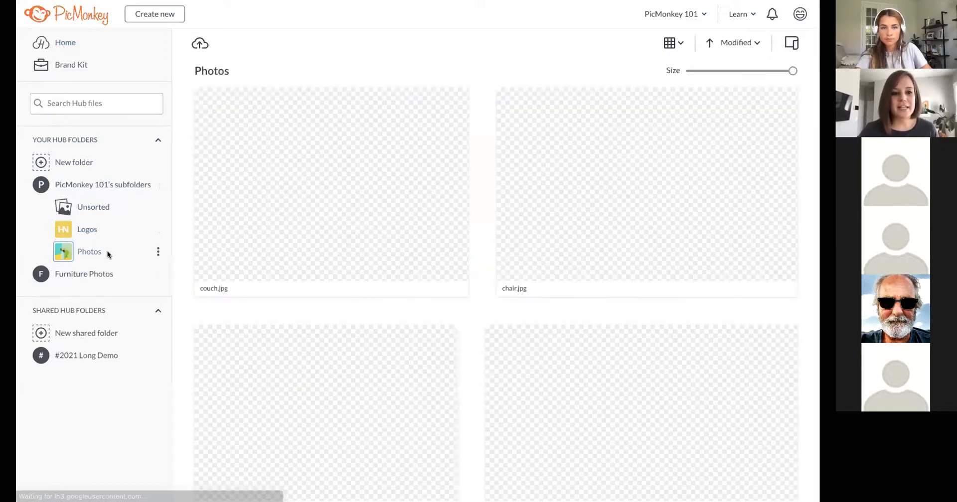
pyautogui.scroll(-4, 190, 252)
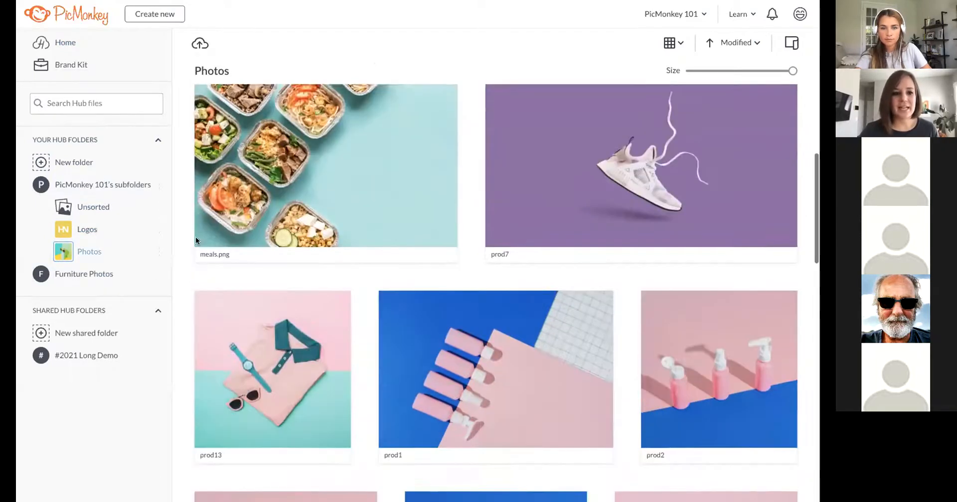
pyautogui.click(86, 274)
pyautogui.click(101, 292)
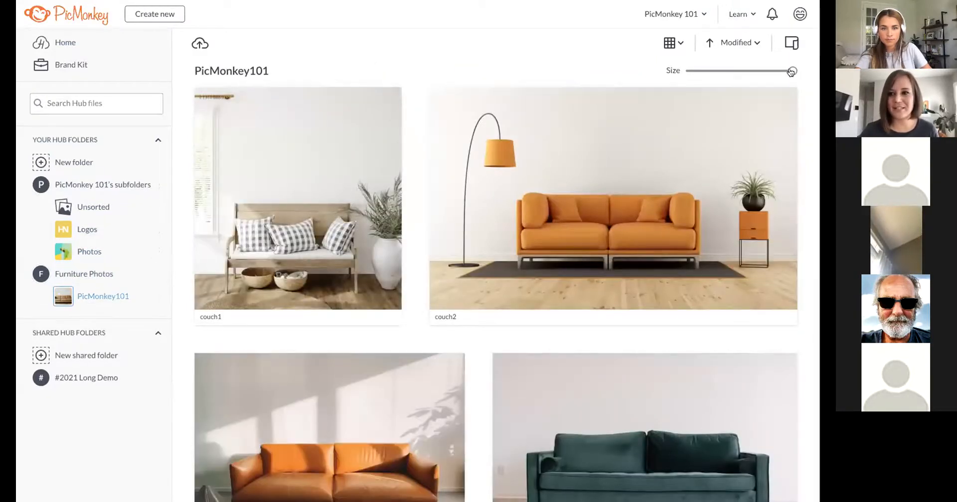
pyautogui.moveTo(793, 70); pyautogui.dragTo(769, 71)
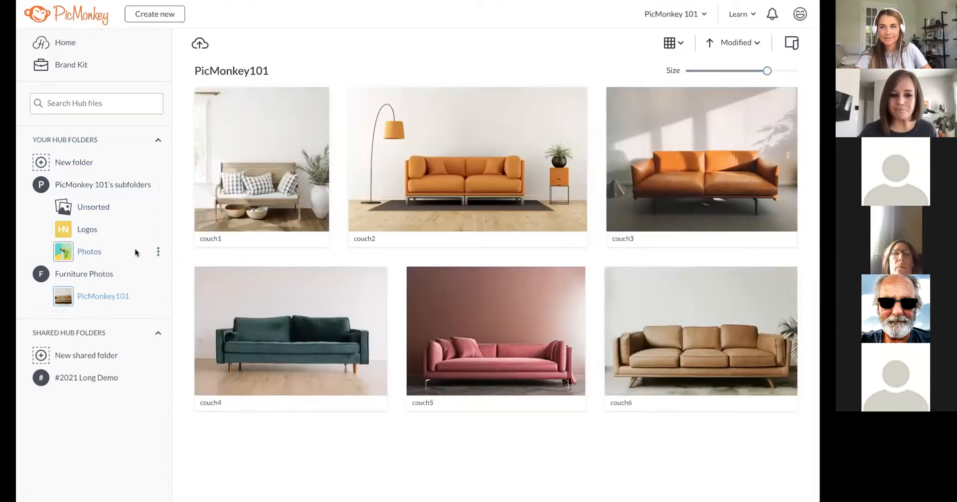
# Review the logos, color palettes, fonts and templates in the brand kit, and return to the Hub home page.
pyautogui.click(78, 64)
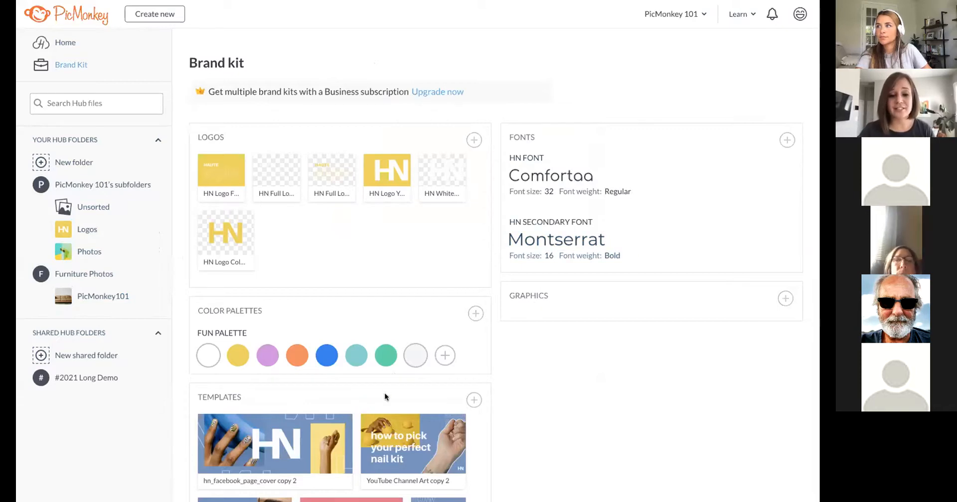
pyautogui.scroll(-2, 386, 398)
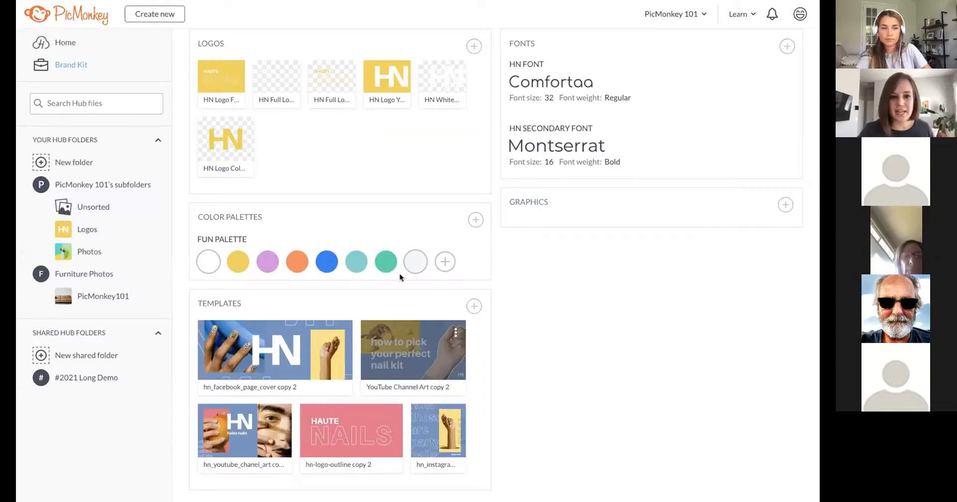
pyautogui.scroll(3, 300, 265)
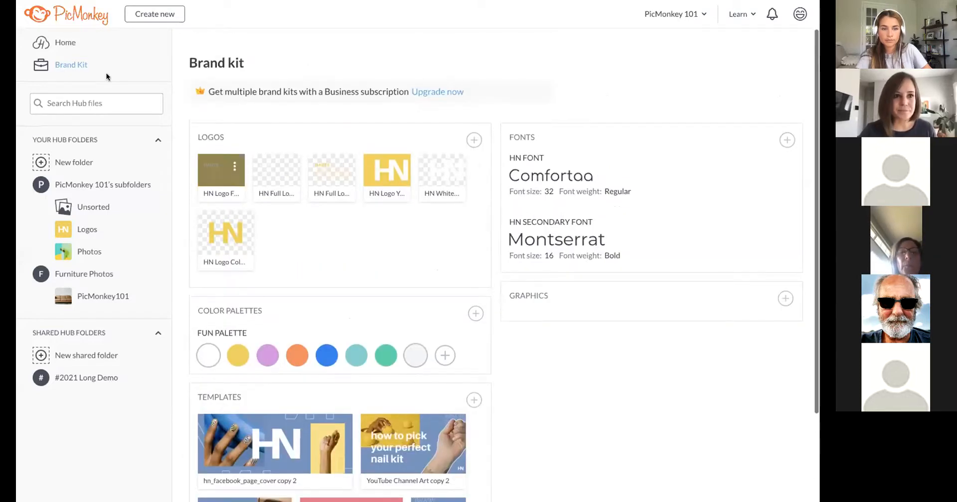
pyautogui.click(67, 41)
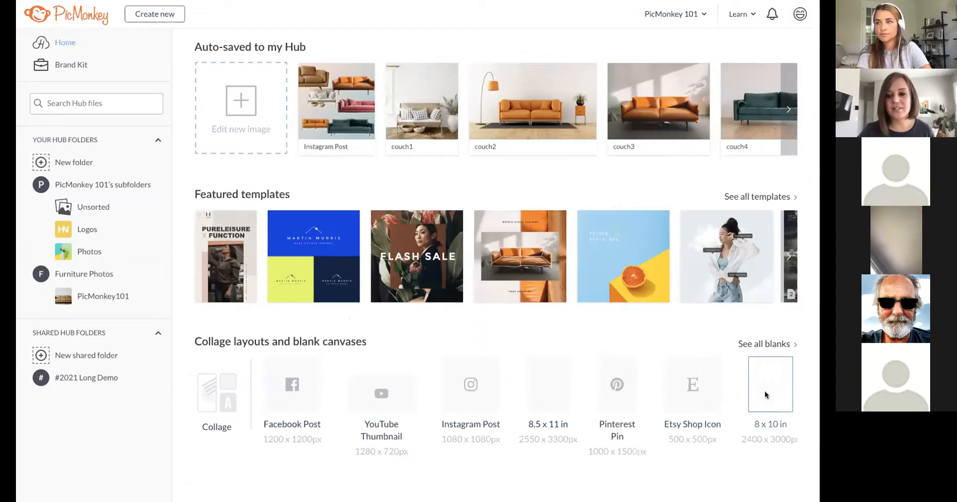
# Create a new blank canvas from the 1080 x 1080 px Instagram Post preset.
pyautogui.click(166, 17)
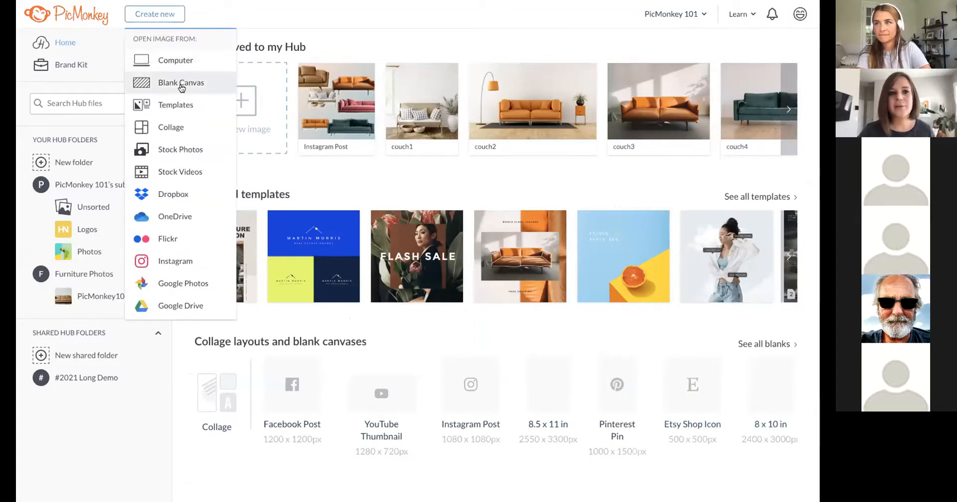
pyautogui.click(321, 181)
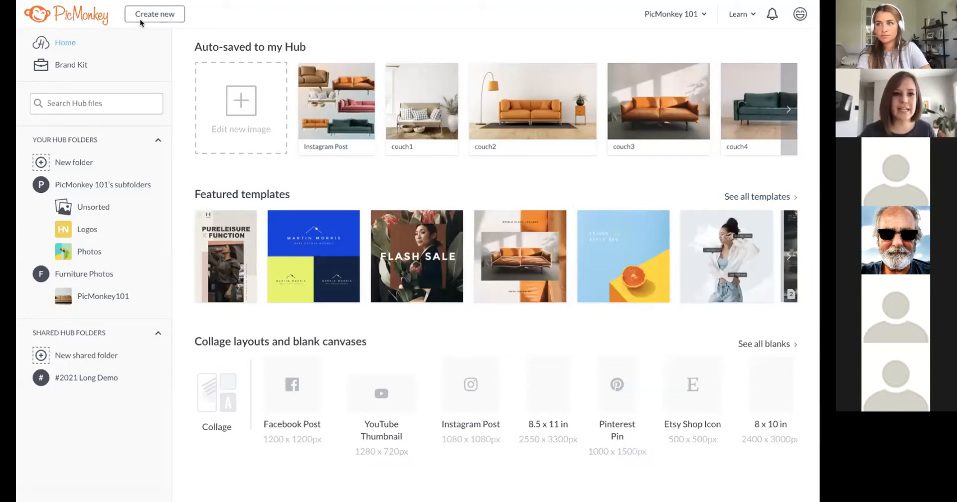
pyautogui.click(158, 16)
pyautogui.click(169, 82)
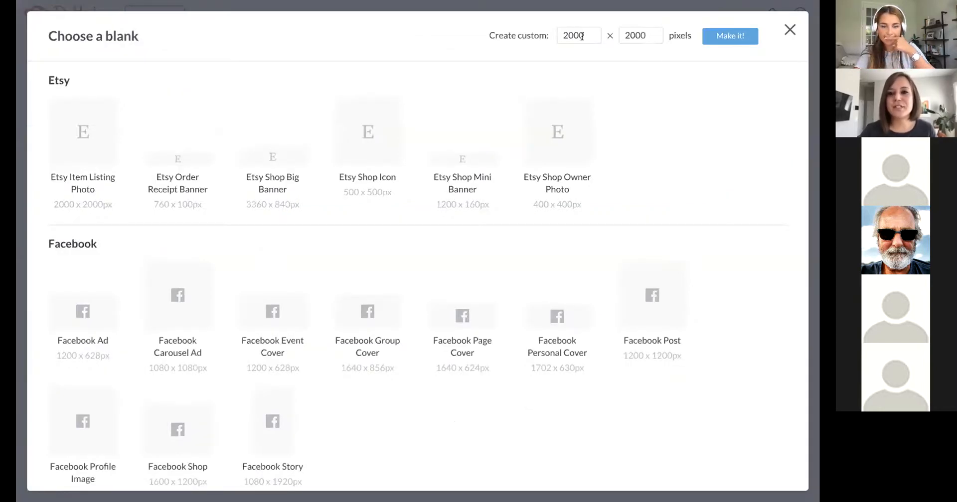
pyautogui.scroll(-6, 570, 240)
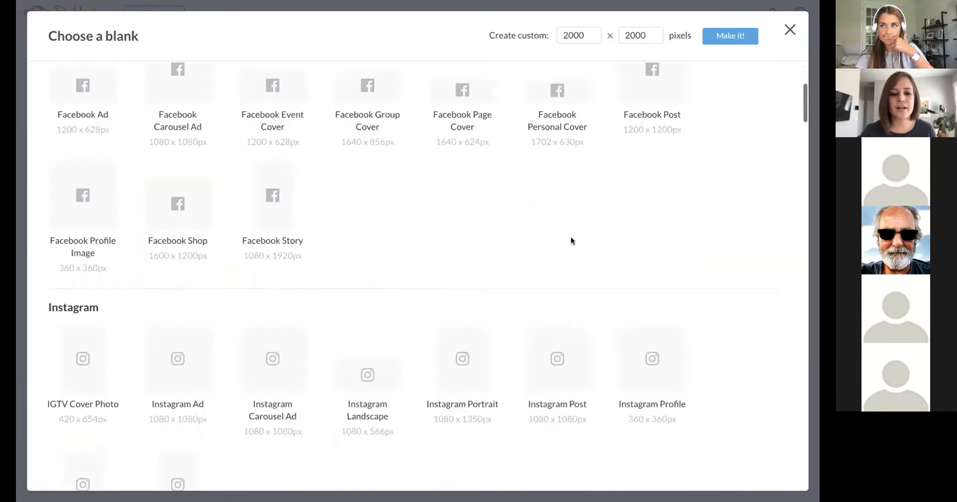
pyautogui.scroll(-3, 396, 194)
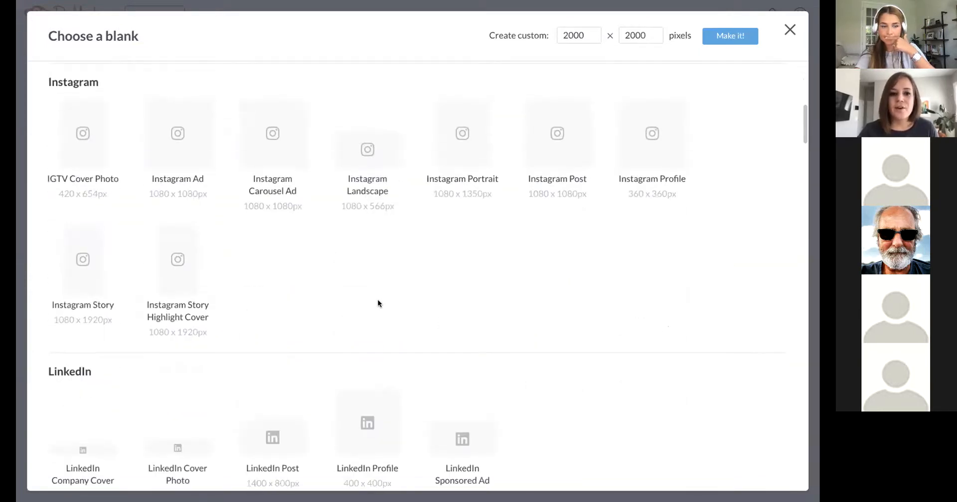
pyautogui.click(544, 140)
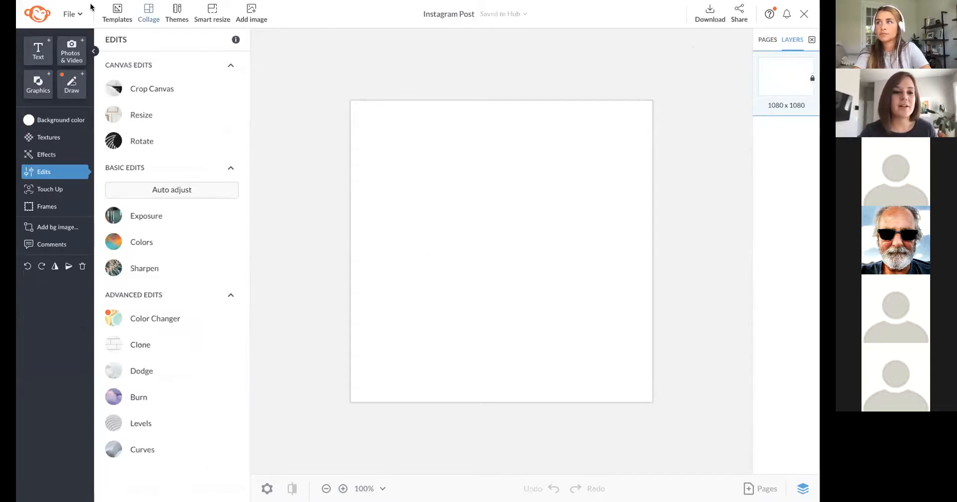
# Examine the editor's file commands, the Templates, Collage, Themes and Smart resize tools, and the Touch Up options.
pyautogui.click(71, 14)
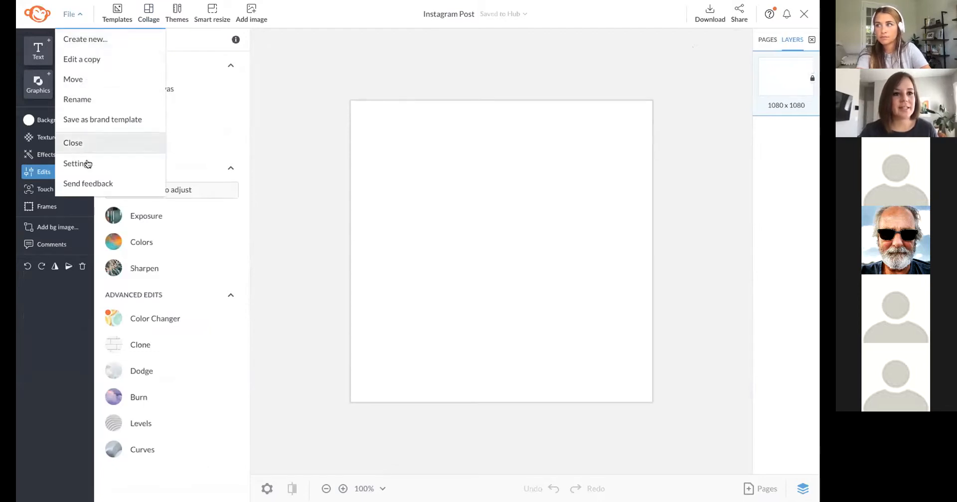
pyautogui.click(82, 10)
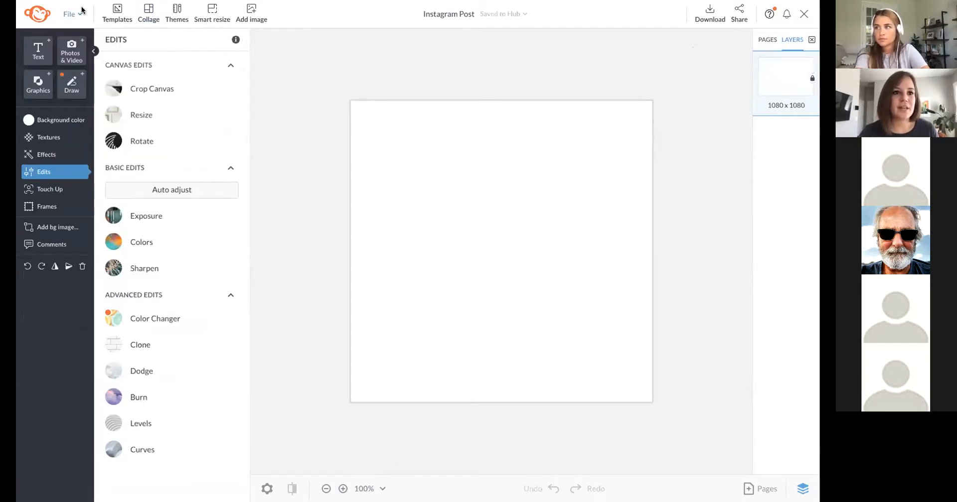
pyautogui.moveTo(119, 10)
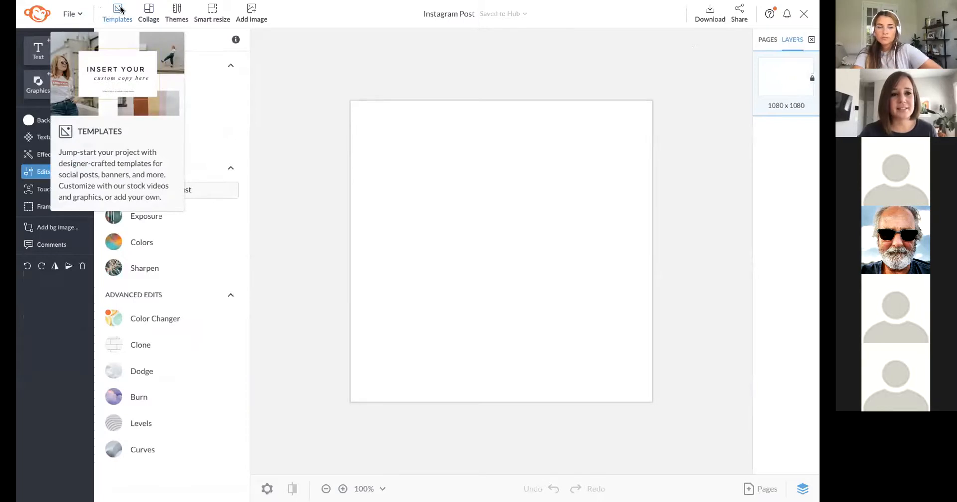
pyautogui.moveTo(155, 14)
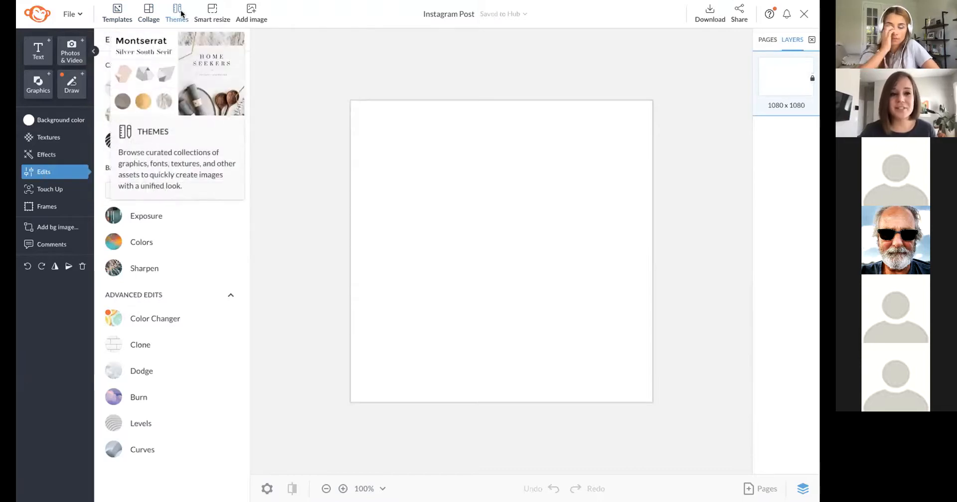
pyautogui.moveTo(211, 18)
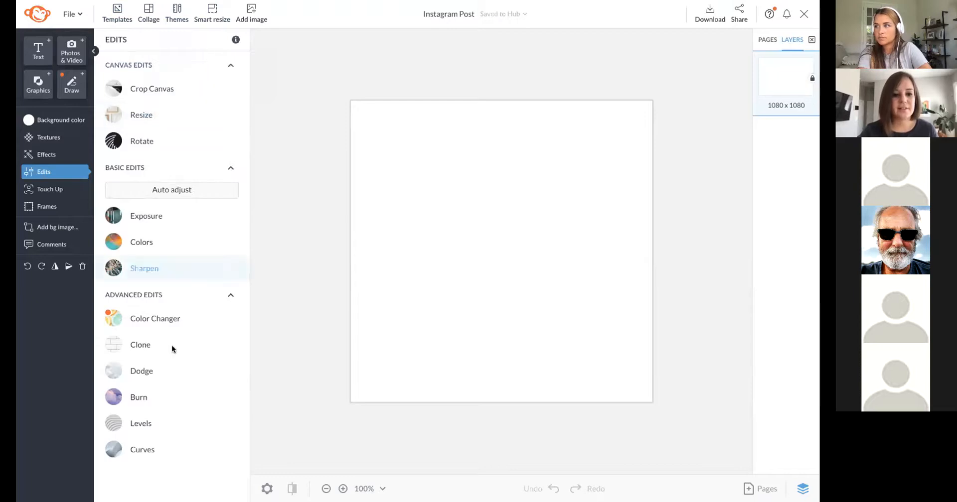
pyautogui.click(62, 190)
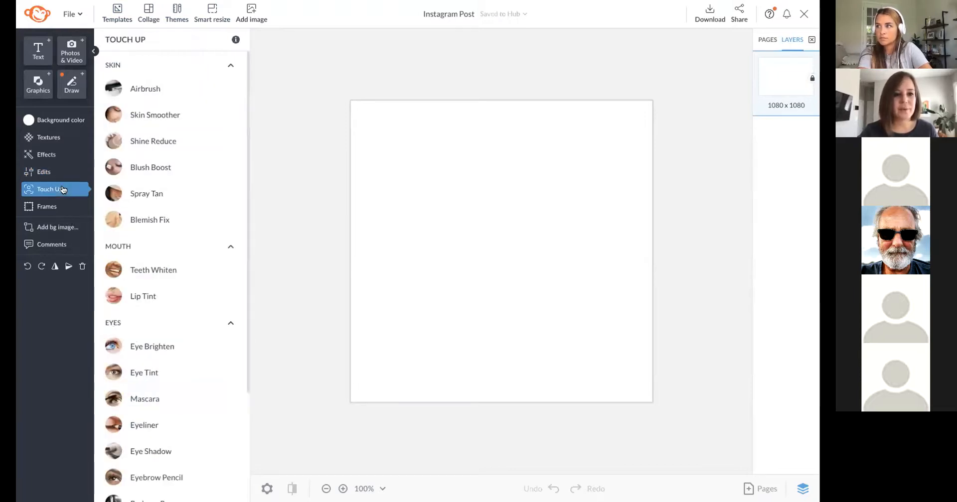
pyautogui.scroll(-3, 169, 304)
pyautogui.scroll(3, 170, 304)
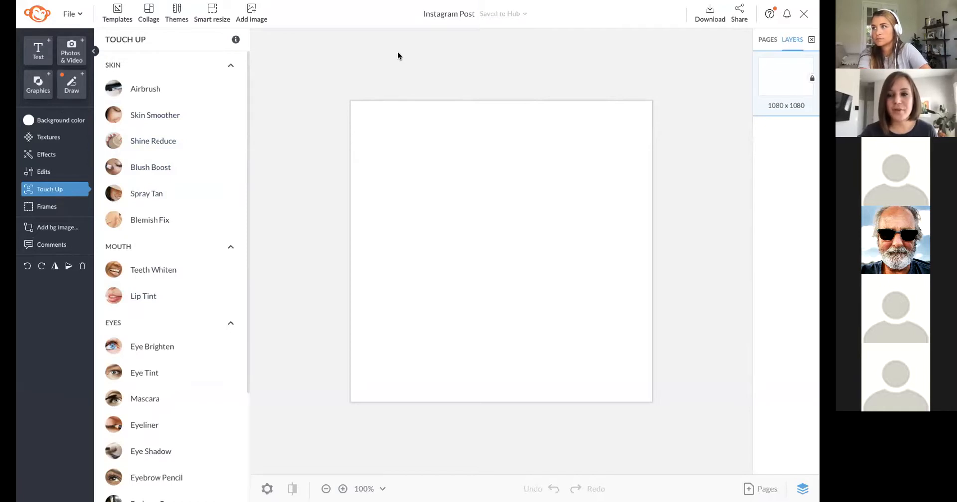
# Add the couch2 photo from the Hub's PicMonkey101 folder to the canvas.
pyautogui.click(72, 52)
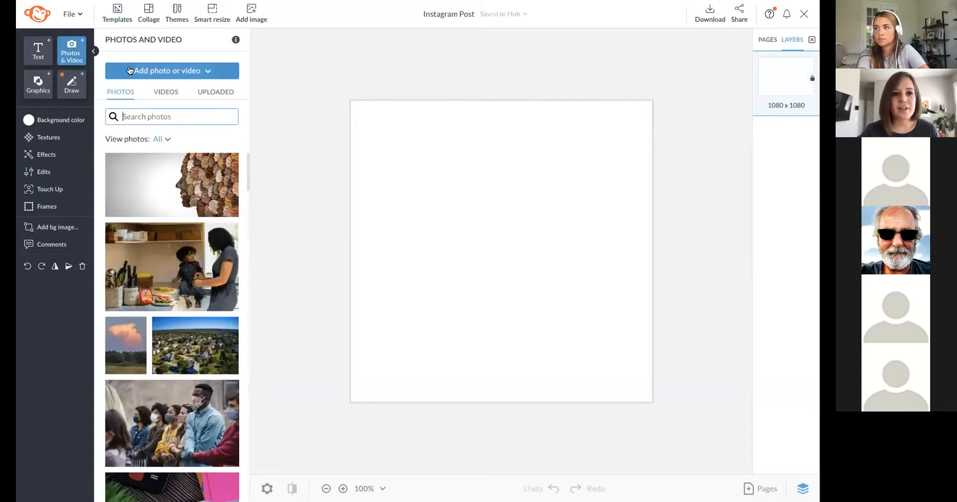
pyautogui.click(207, 71)
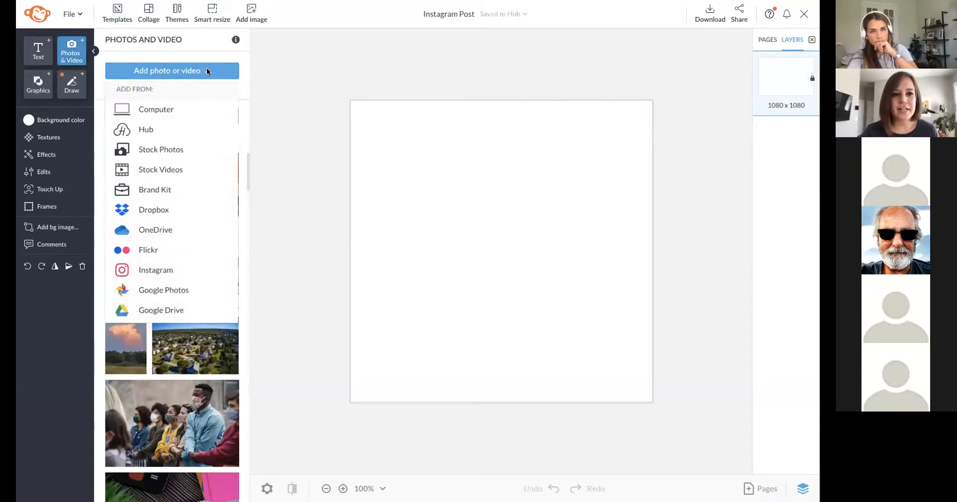
pyautogui.click(178, 132)
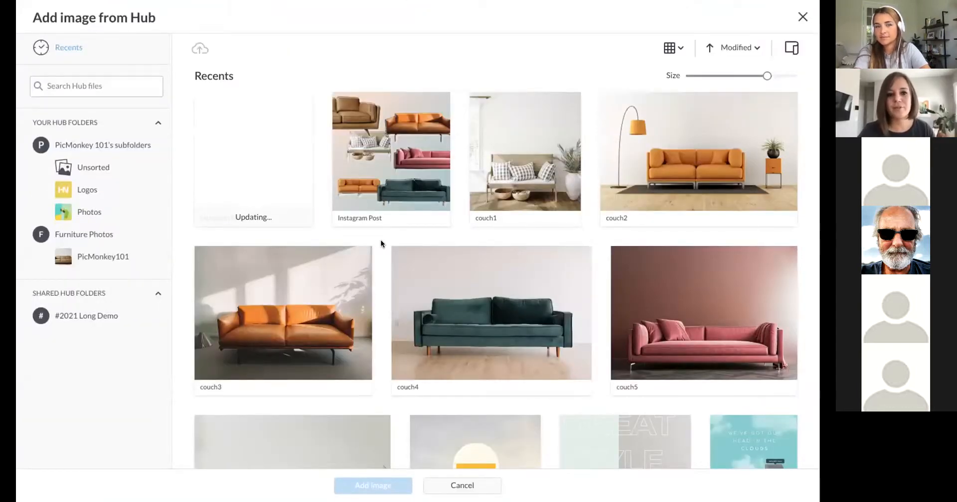
pyautogui.scroll(-1, 381, 243)
pyautogui.click(99, 255)
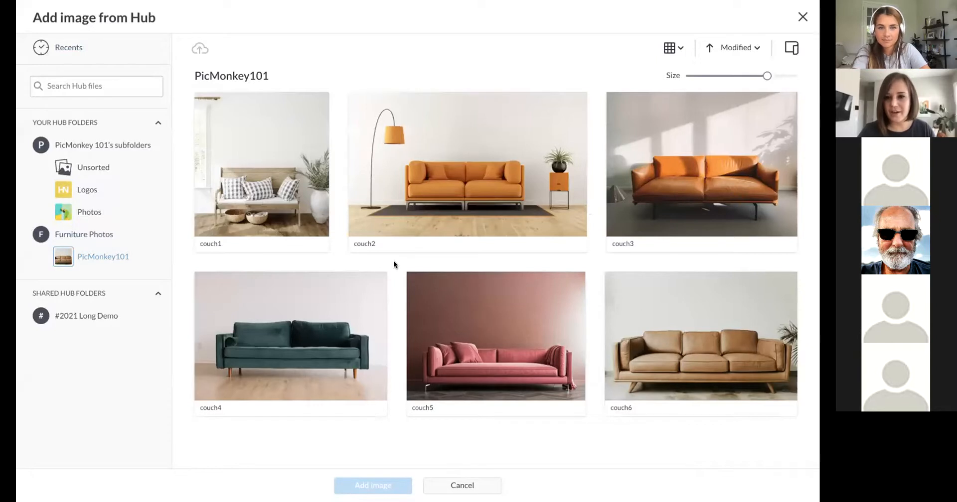
pyautogui.doubleClick(464, 180)
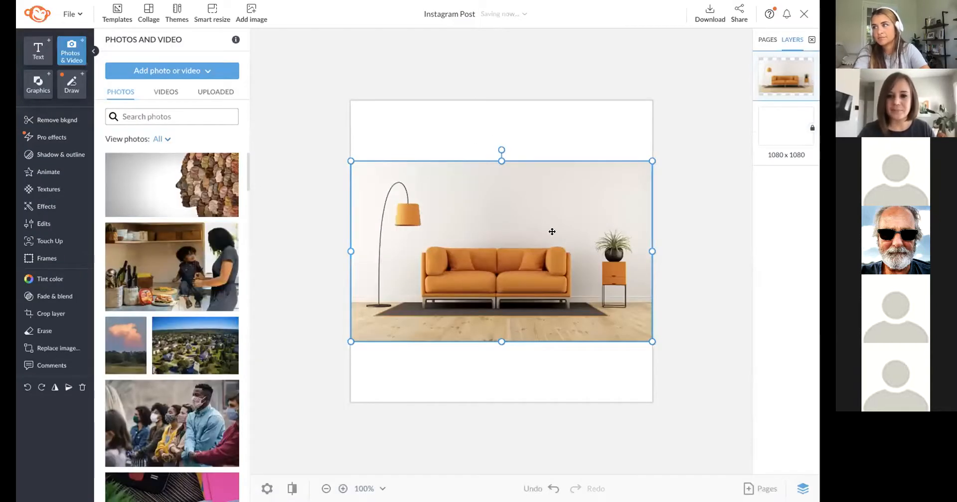
# Enlarge the couch photo beyond the canvas width, adjust its position and remove its background.
pyautogui.moveTo(652, 161); pyautogui.dragTo(710, 121)
pyautogui.moveTo(557, 185); pyautogui.dragTo(557, 197)
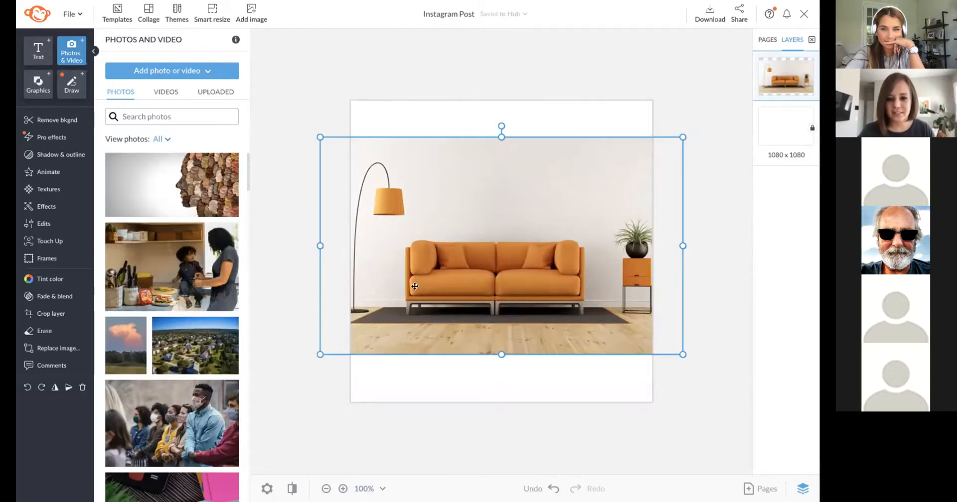
pyautogui.click(62, 121)
# Crop the photo layer closely around the orange couch, cutting away the plant and side table.
pyautogui.doubleClick(575, 250)
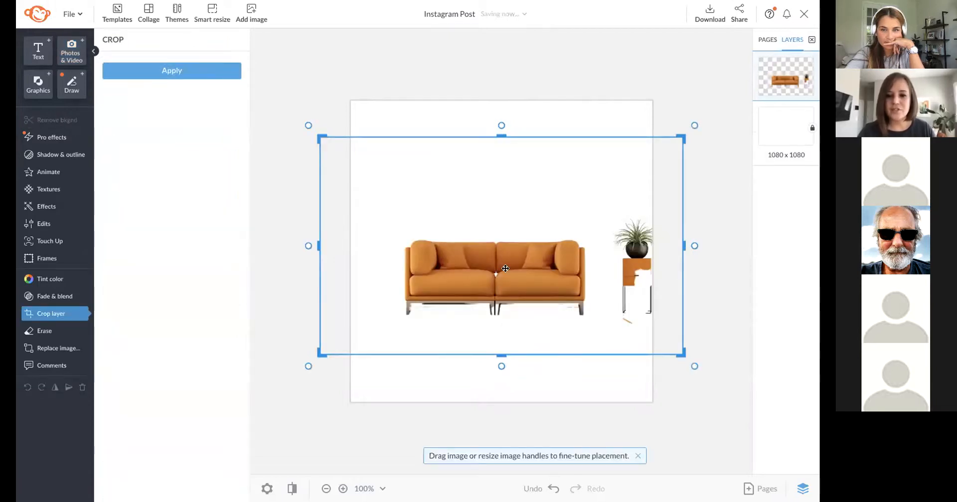
pyautogui.moveTo(316, 242); pyautogui.dragTo(399, 246)
pyautogui.moveTo(683, 246); pyautogui.dragTo(591, 247)
pyautogui.moveTo(491, 136); pyautogui.dragTo(491, 234)
pyautogui.moveTo(491, 355); pyautogui.dragTo(490, 323)
pyautogui.click(488, 371)
# Enlarge the cropped couch to fill most of the canvas width and center it horizontally.
pyautogui.click(531, 276)
pyautogui.moveTo(592, 235); pyautogui.dragTo(651, 185)
pyautogui.moveTo(537, 287); pyautogui.dragTo(512, 281)
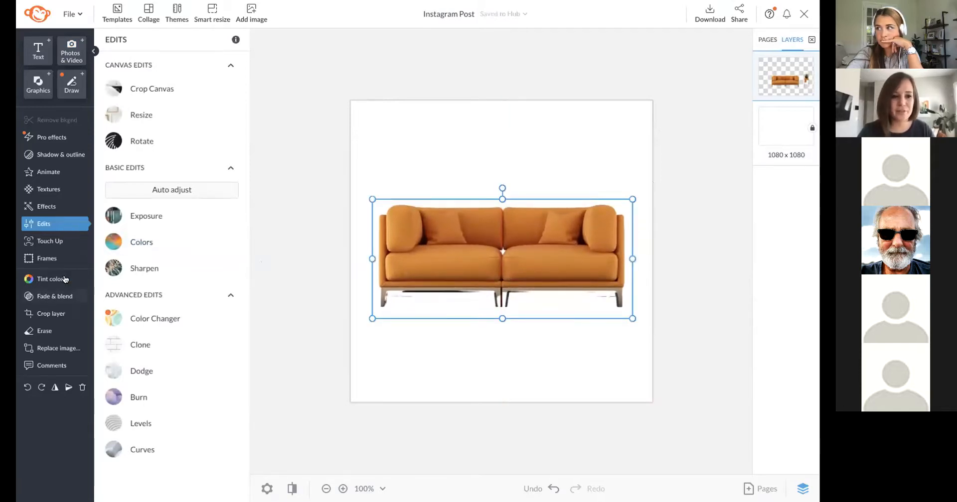
# Set up the Erase tool's restore brush for the couch with size 89, hardness 84% and spacing 0%.
pyautogui.click(49, 332)
pyautogui.click(199, 68)
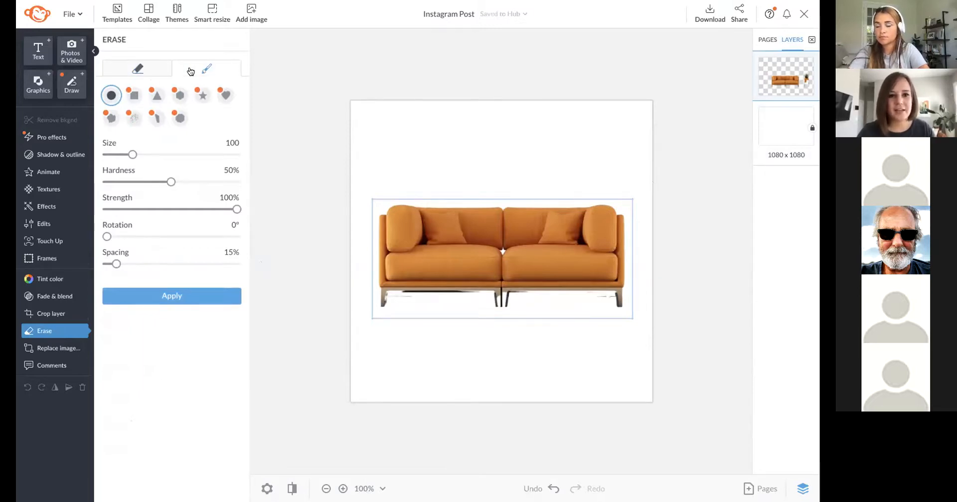
pyautogui.moveTo(134, 155)
pyautogui.mouseDown()
pyautogui.moveTo(117, 155)
pyautogui.moveTo(130, 154)
pyautogui.mouseUp()
pyautogui.moveTo(170, 181); pyautogui.dragTo(216, 181)
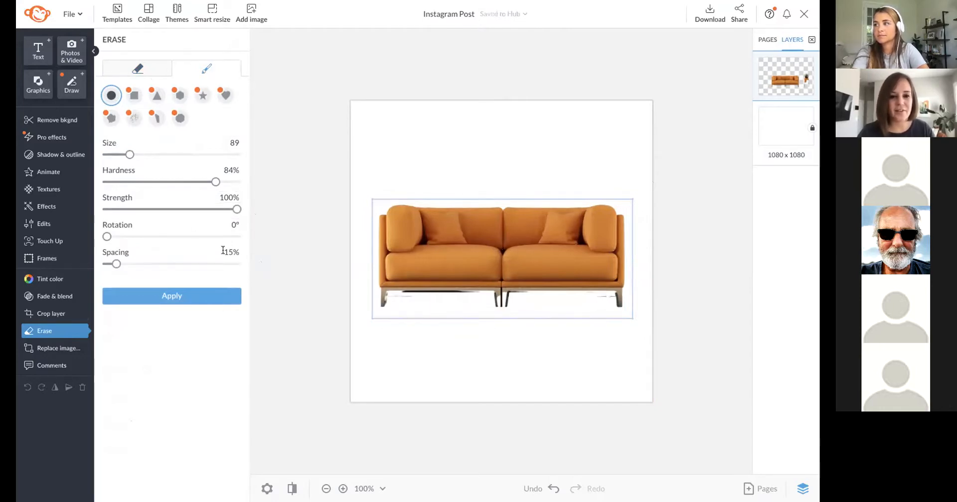
pyautogui.moveTo(110, 266); pyautogui.dragTo(105, 265)
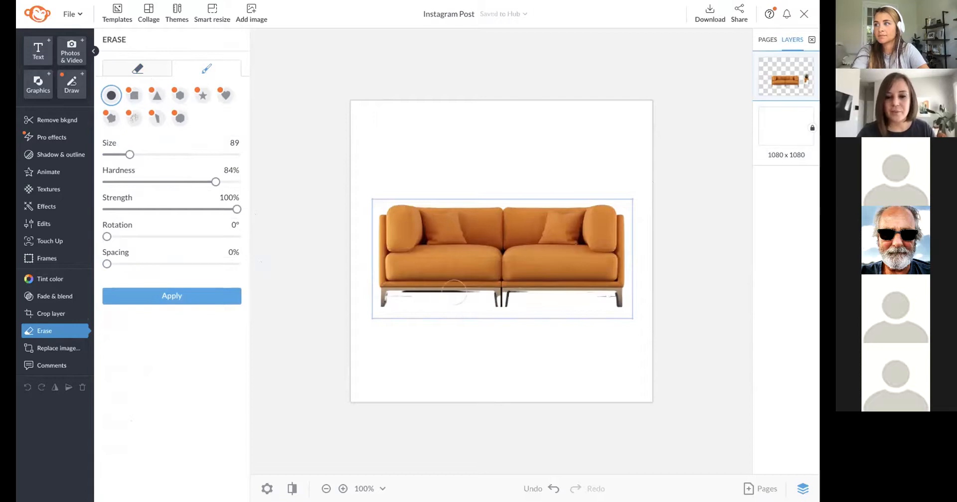
# Restore the lower edge and base of the orange couch, and erase the leftover shadow between its legs.
pyautogui.scroll(3, 453, 288)
pyautogui.moveTo(374, 280); pyautogui.dragTo(657, 278)
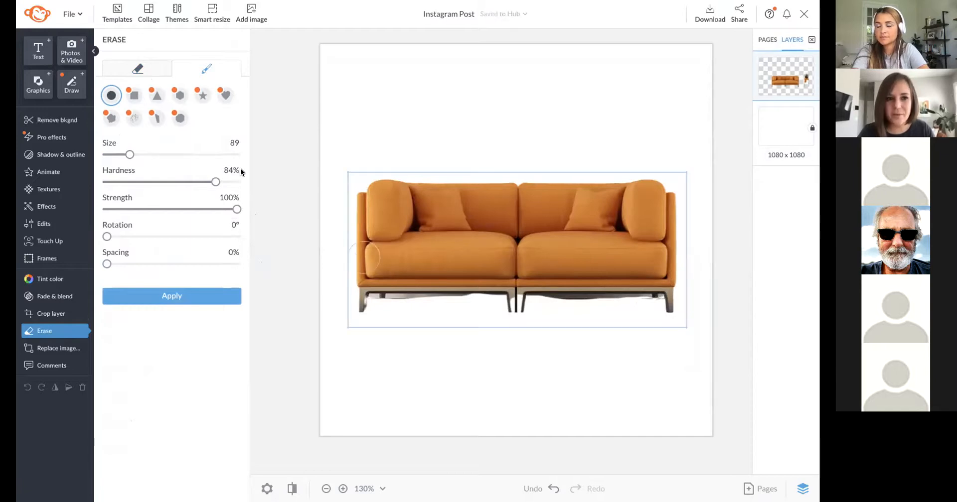
pyautogui.click(152, 73)
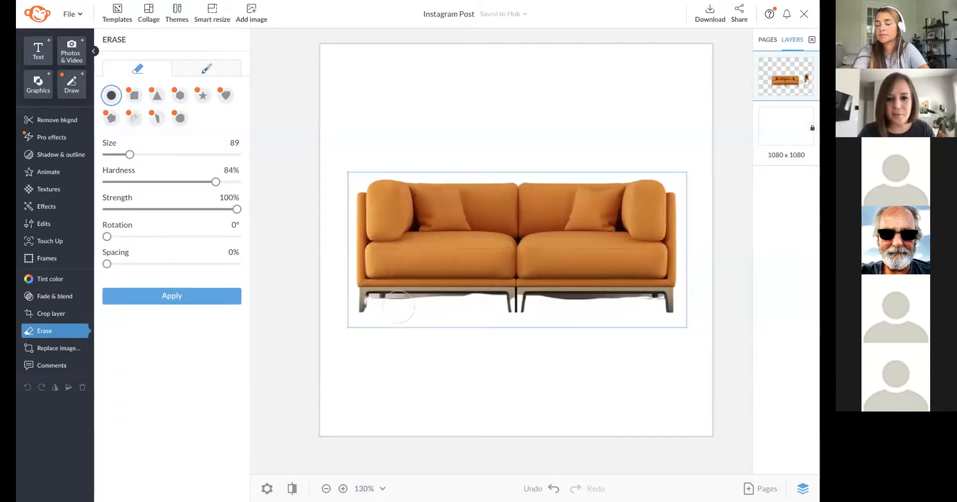
pyautogui.moveTo(398, 309); pyautogui.dragTo(476, 310)
pyautogui.moveTo(548, 312)
pyautogui.mouseDown()
pyautogui.moveTo(642, 313)
pyautogui.moveTo(592, 313)
pyautogui.mouseUp()
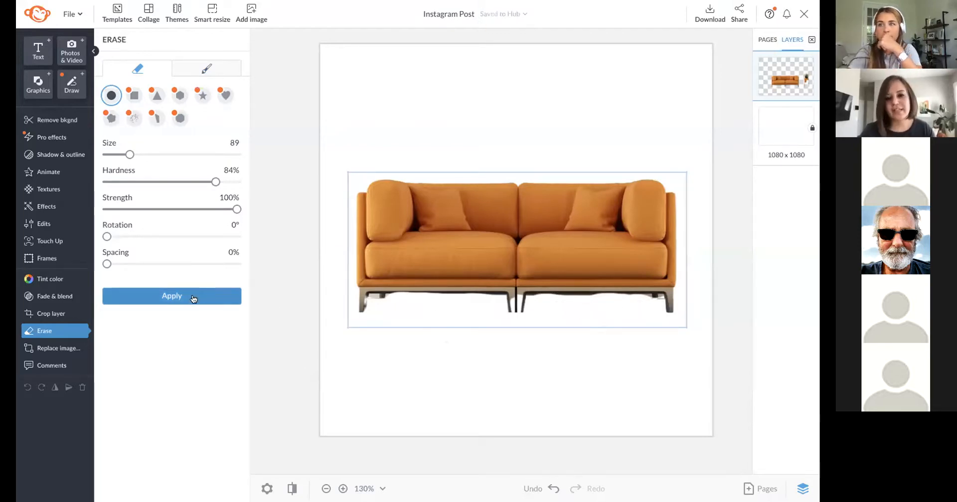
# Restore the orange couch along its seat cushions and, with brush size 29, its middle legs.
pyautogui.click(204, 74)
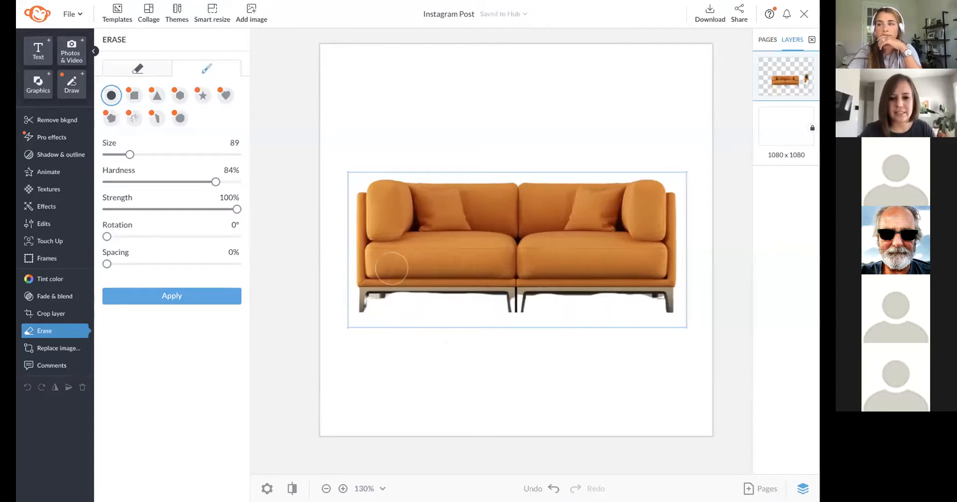
pyautogui.moveTo(385, 277)
pyautogui.mouseDown()
pyautogui.moveTo(653, 282)
pyautogui.moveTo(566, 272)
pyautogui.mouseUp()
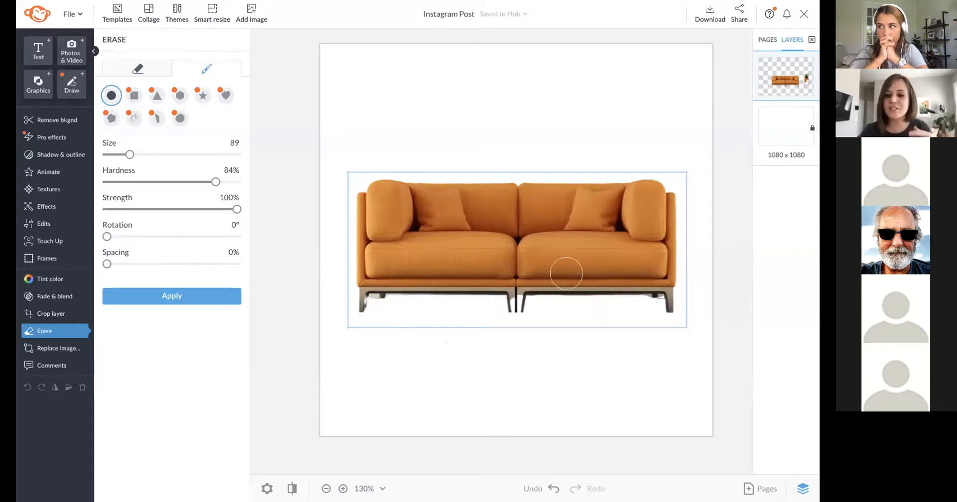
pyautogui.moveTo(128, 156); pyautogui.dragTo(113, 156)
pyautogui.scroll(1, 532, 268)
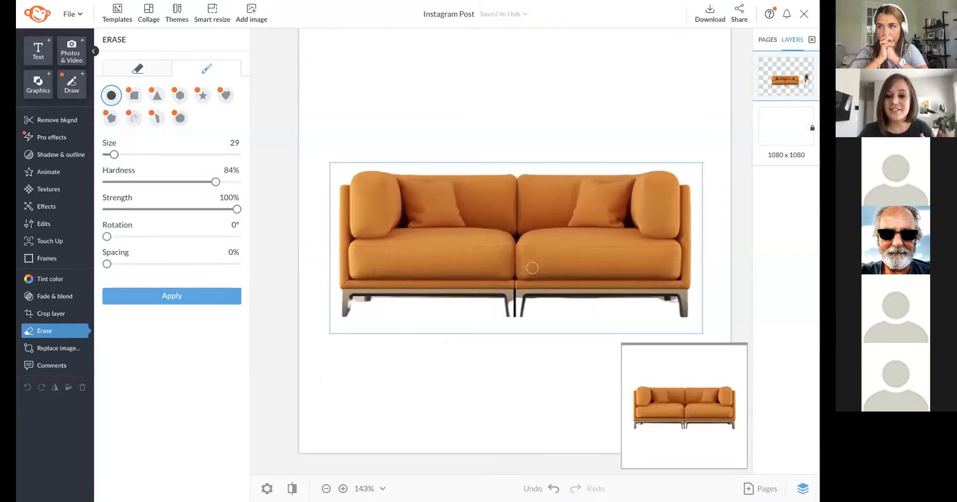
pyautogui.click(512, 303)
pyautogui.moveTo(518, 295); pyautogui.dragTo(512, 314)
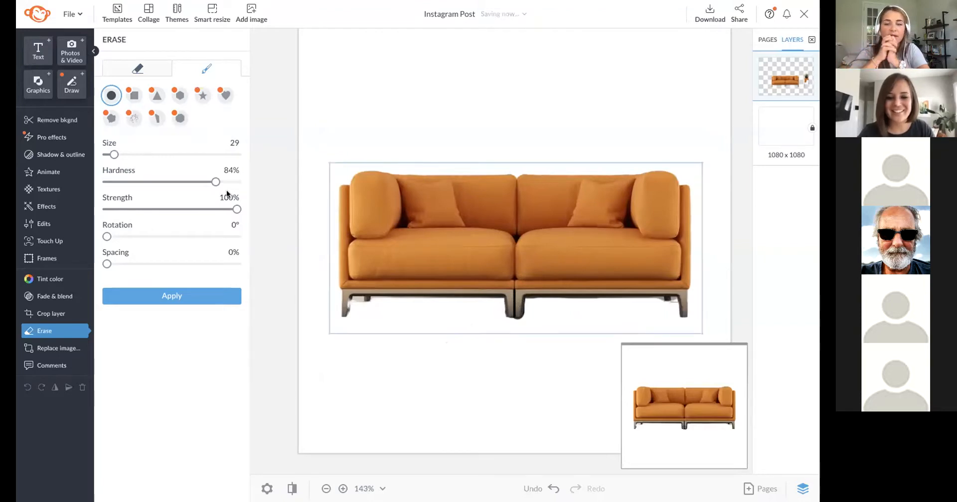
# Erase the excess restored pixels around the orange couch's middle legs.
pyautogui.click(138, 70)
pyautogui.moveTo(511, 324)
pyautogui.mouseDown()
pyautogui.moveTo(534, 325)
pyautogui.moveTo(533, 317)
pyautogui.mouseUp()
pyautogui.click(531, 306)
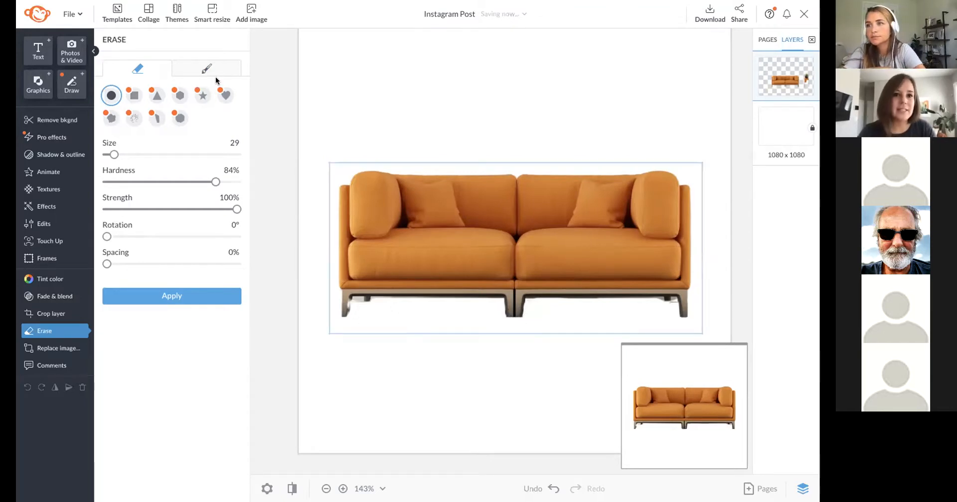
pyautogui.click(34, 13)
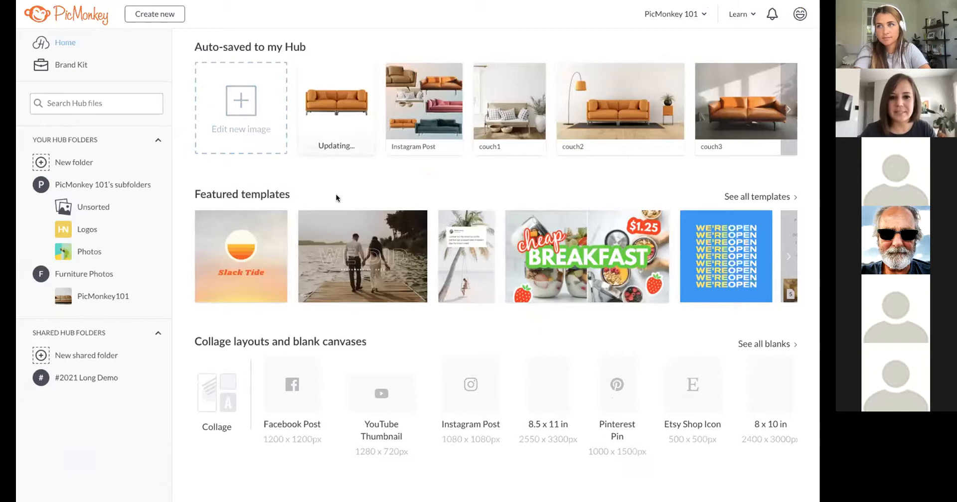
pyautogui.moveTo(325, 197); pyautogui.dragTo(417, 232)
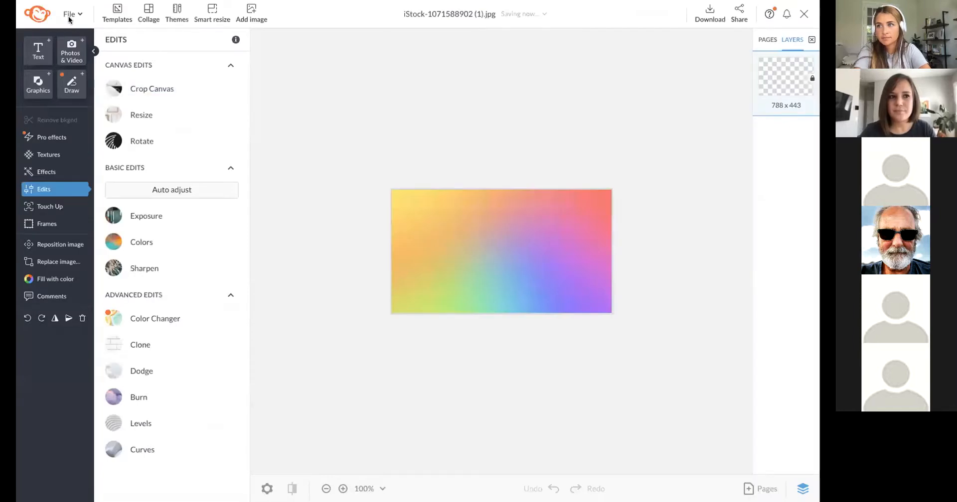
pyautogui.click(38, 14)
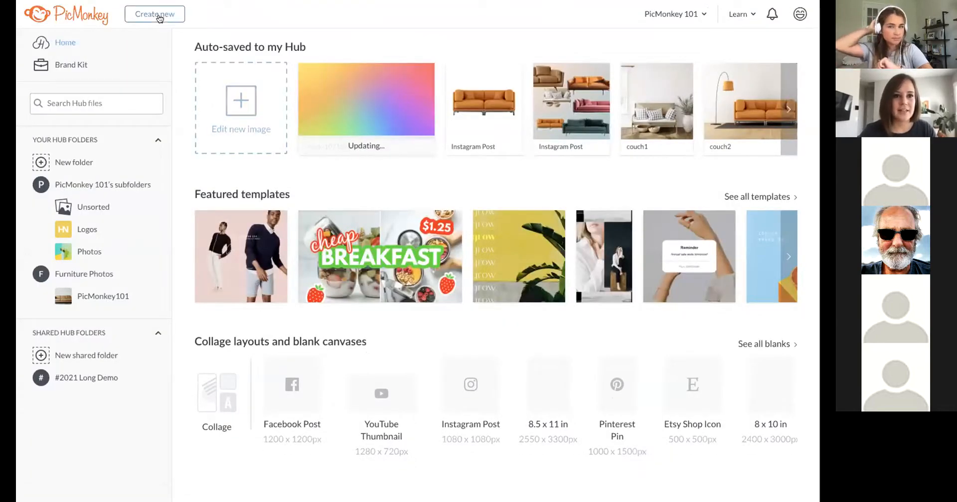
pyautogui.click(160, 16)
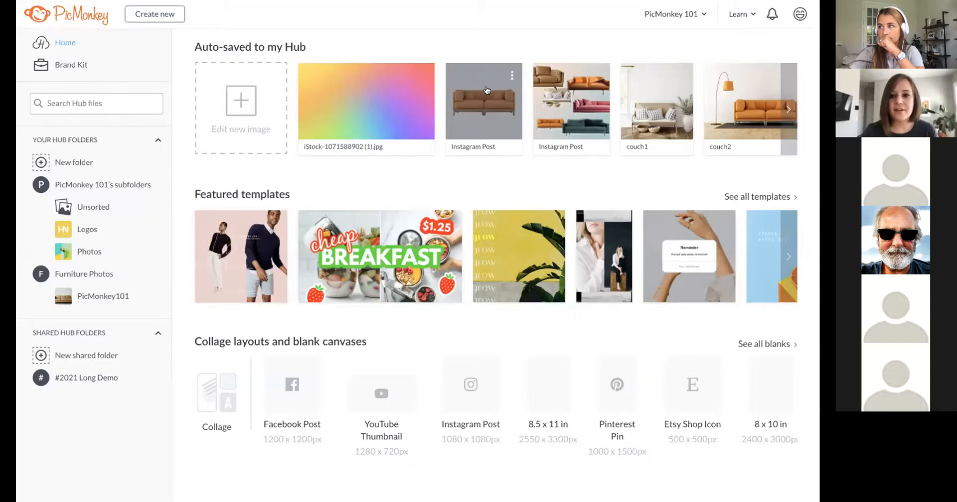
# Reopen the orange couch Instagram Post for direct editing and upload the gradient image to its photo library.
pyautogui.click(483, 114)
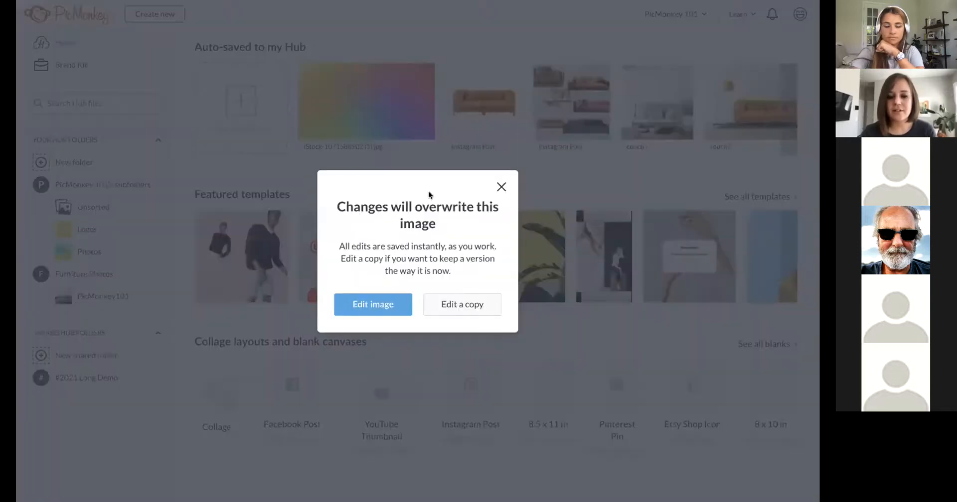
pyautogui.click(385, 304)
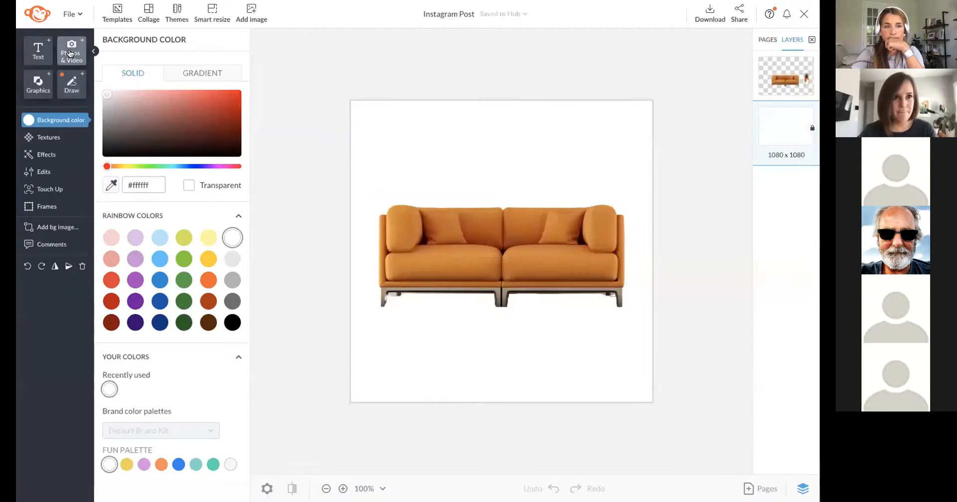
pyautogui.click(70, 53)
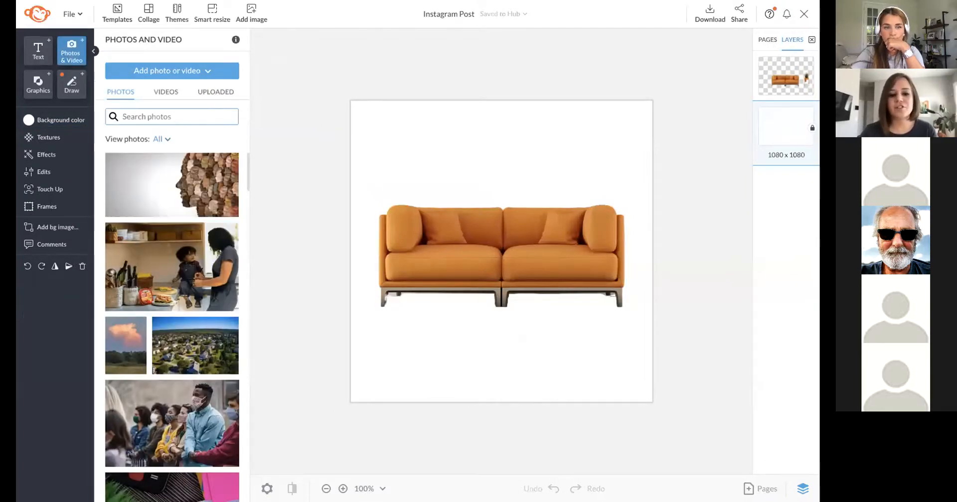
pyautogui.moveTo(498, 192); pyautogui.dragTo(174, 228)
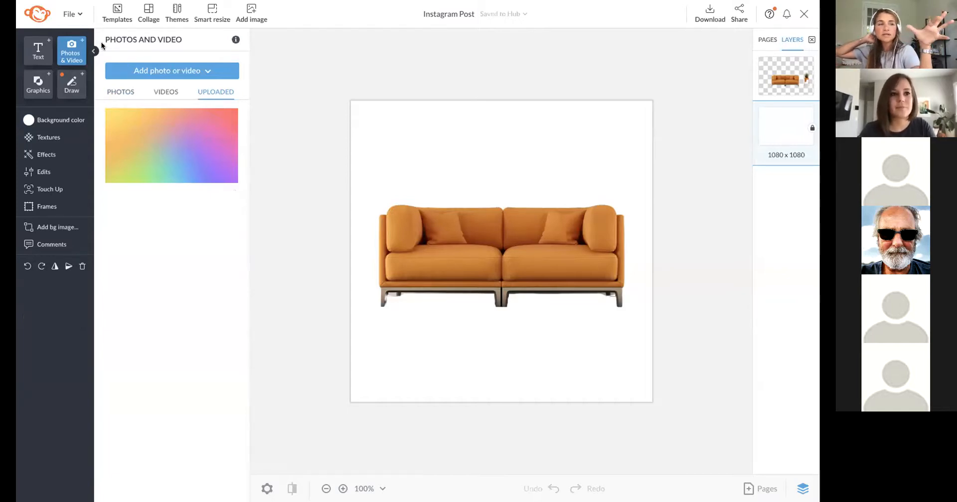
# Open couch5 from the PicMonkey101 Hub folder in the editor and remove its background.
pyautogui.click(37, 14)
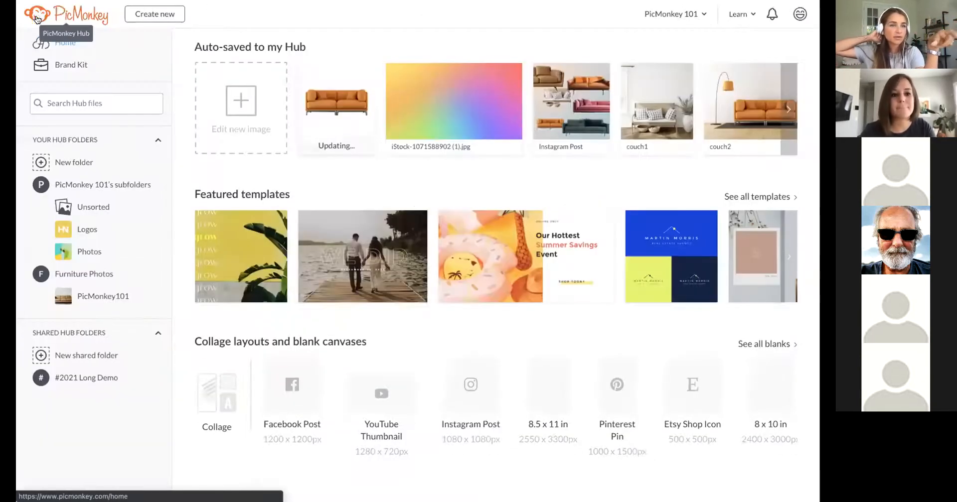
pyautogui.click(104, 294)
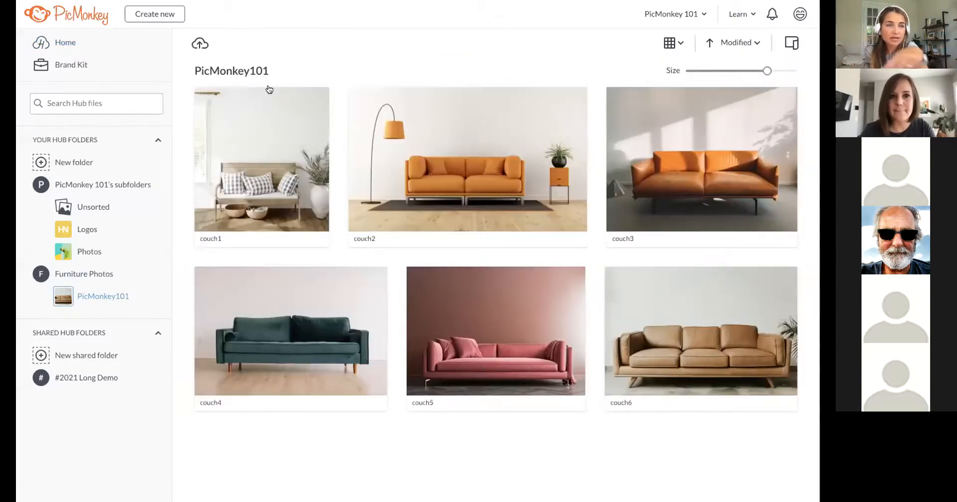
pyautogui.click(199, 43)
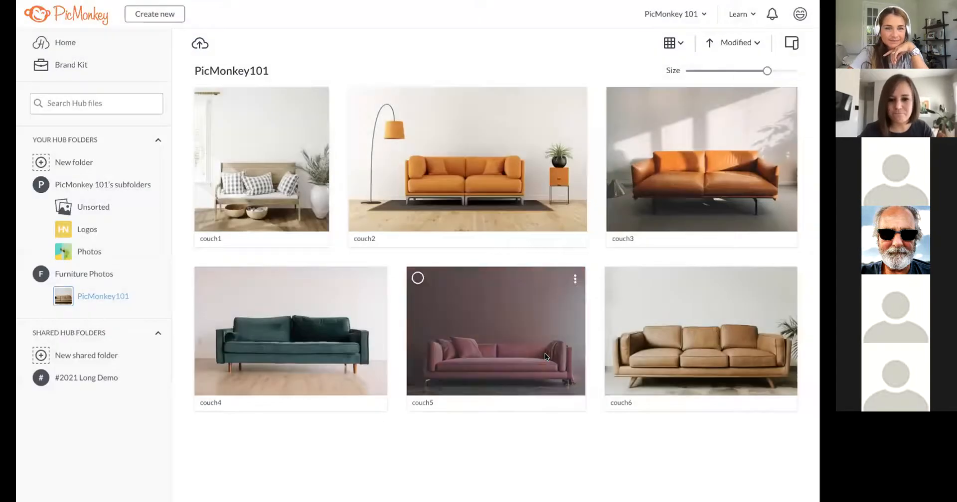
pyautogui.click(545, 354)
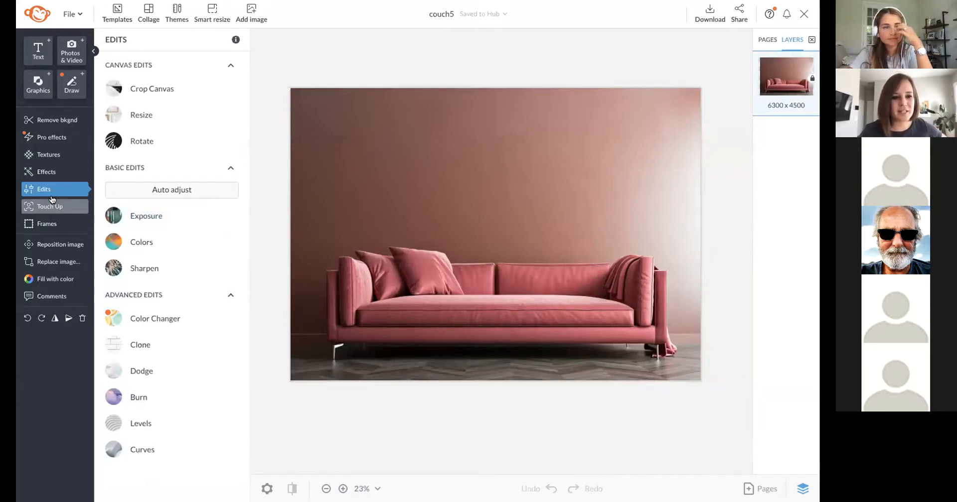
pyautogui.click(57, 120)
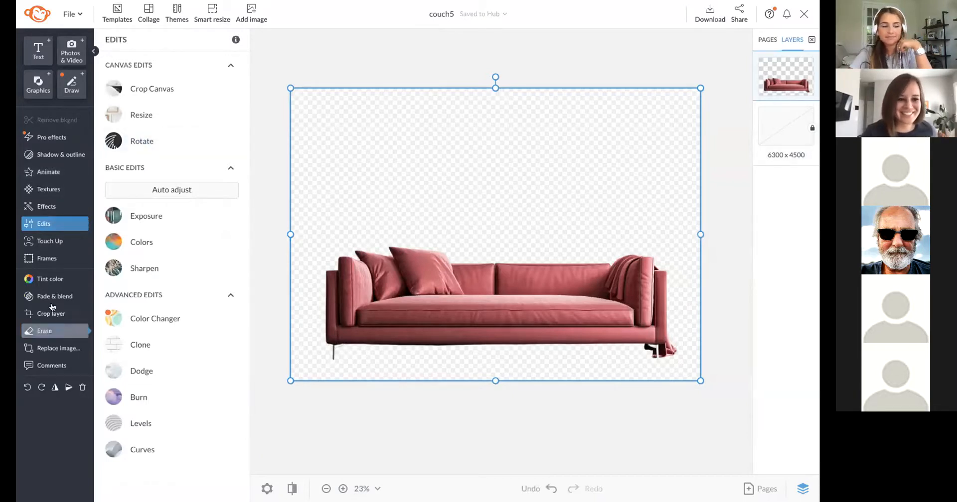
# Show the Erase tool's restore brush for the pink couch layer and leave the tool.
pyautogui.click(51, 330)
pyautogui.click(207, 70)
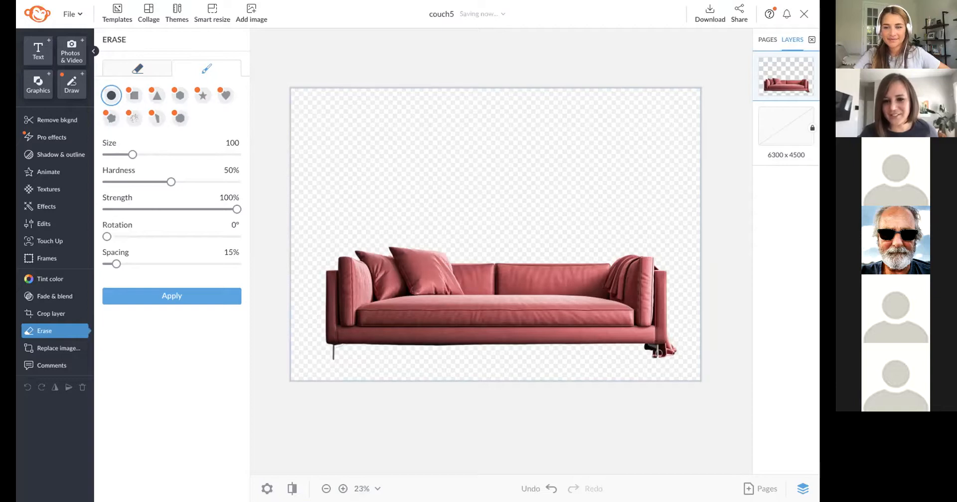
pyautogui.click(150, 297)
# Crop the layer closely around the pink couch on all four sides and deselect it.
pyautogui.click(527, 238)
pyautogui.moveTo(507, 248); pyautogui.dragTo(497, 239)
pyautogui.press('c')
pyautogui.moveTo(486, 79); pyautogui.dragTo(475, 226)
pyautogui.moveTo(280, 300); pyautogui.dragTo(307, 301)
pyautogui.moveTo(499, 373); pyautogui.dragTo(498, 355)
pyautogui.moveTo(697, 287); pyautogui.dragTo(672, 288)
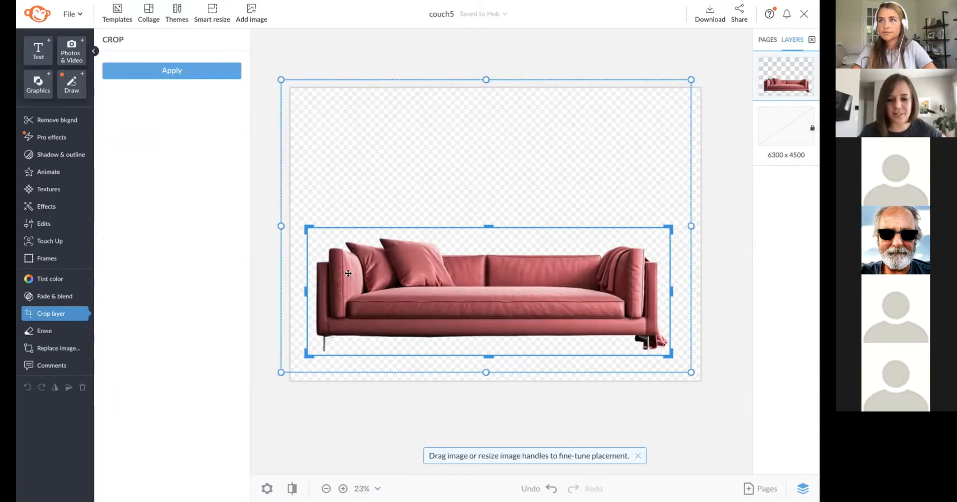
pyautogui.moveTo(307, 290); pyautogui.dragTo(313, 289)
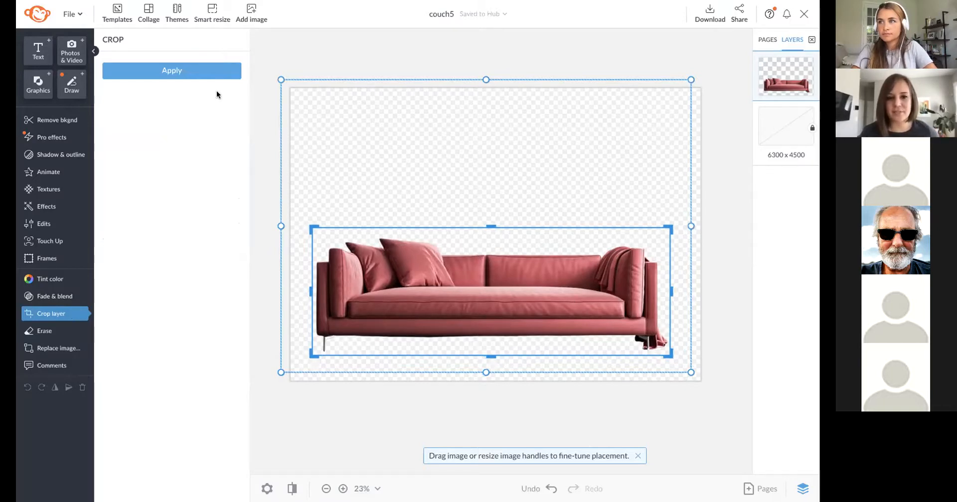
pyautogui.click(186, 71)
pyautogui.click(276, 85)
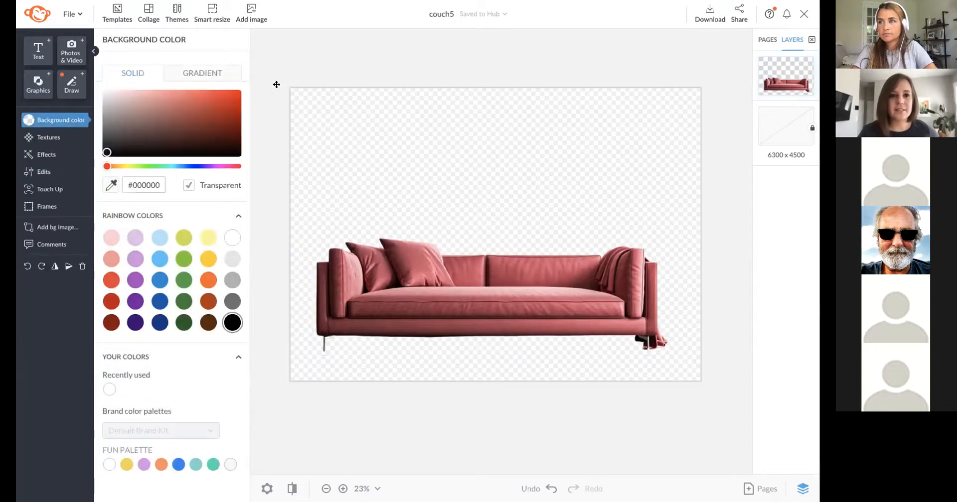
# Use Smart Resize to change the canvas to the Instagram Post size, 1080 x 1080 px.
pyautogui.click(211, 10)
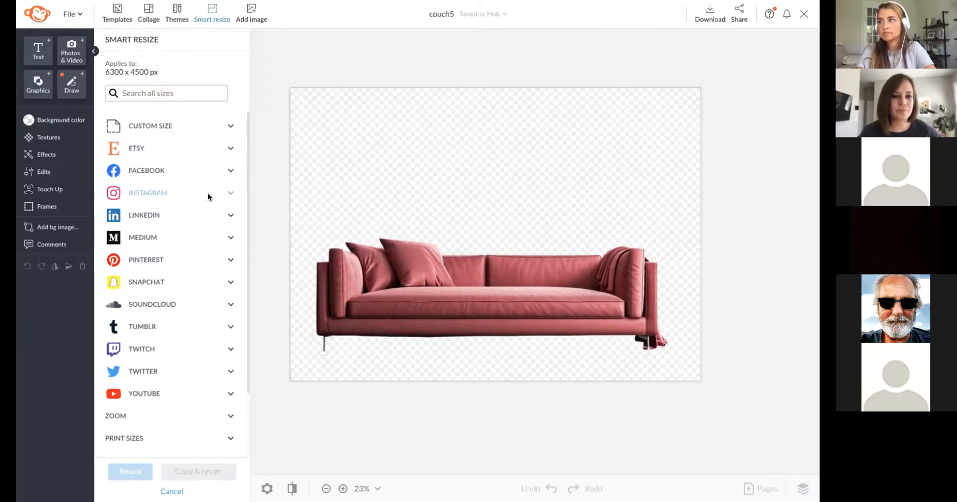
pyautogui.click(228, 194)
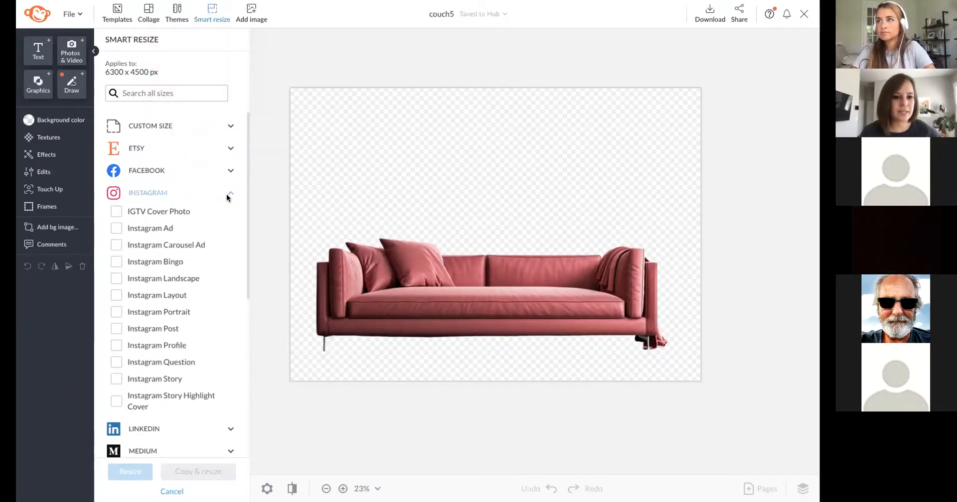
pyautogui.click(157, 328)
pyautogui.scroll(-5, 169, 329)
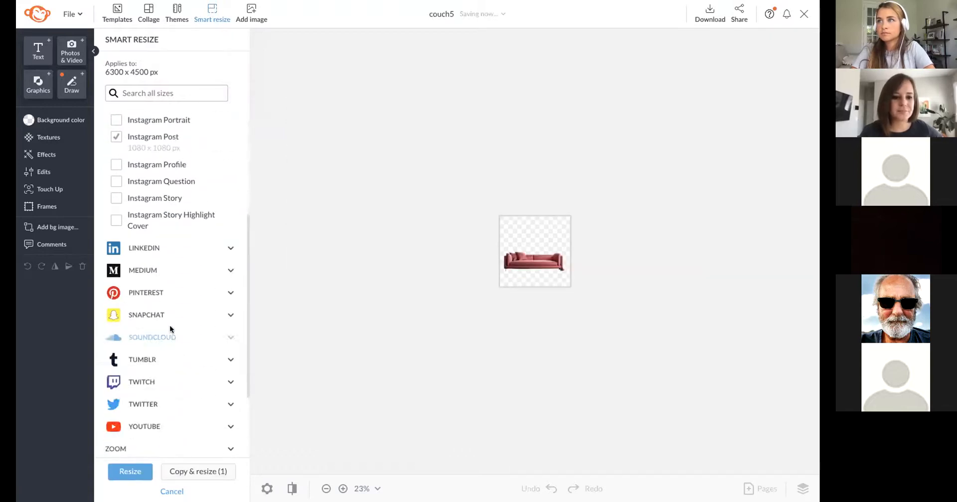
pyautogui.click(130, 471)
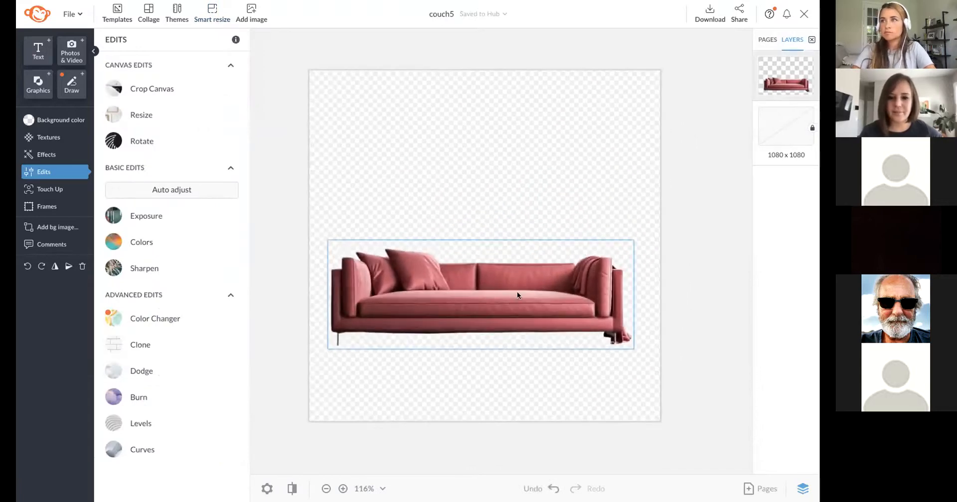
# Move the pink couch up to about the middle of the square canvas and deselect it.
pyautogui.doubleClick(496, 303)
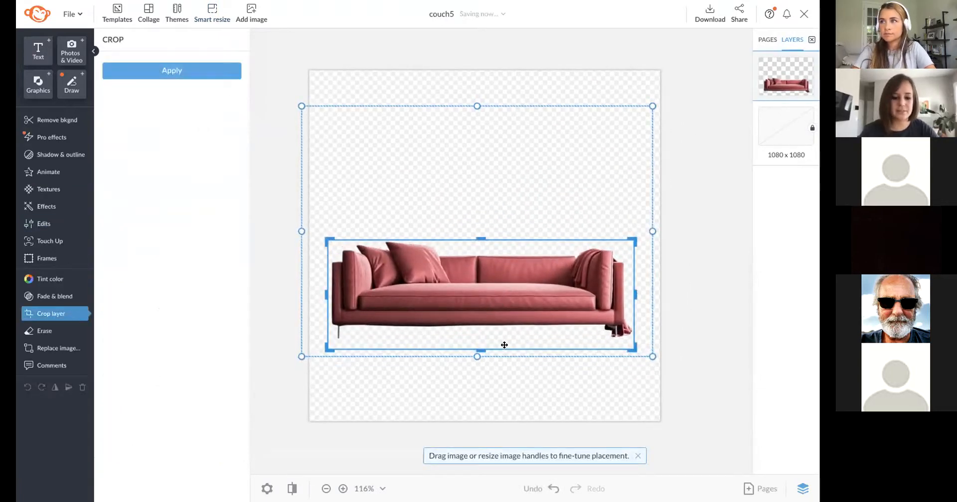
pyautogui.click(502, 387)
pyautogui.moveTo(495, 310); pyautogui.dragTo(515, 266)
pyautogui.click(516, 340)
pyautogui.click(488, 104)
pyautogui.click(477, 240)
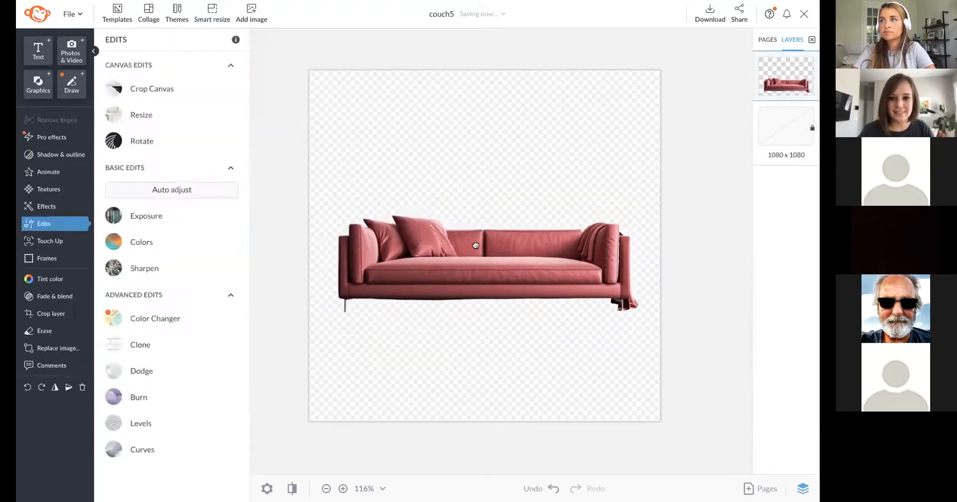
pyautogui.click(471, 127)
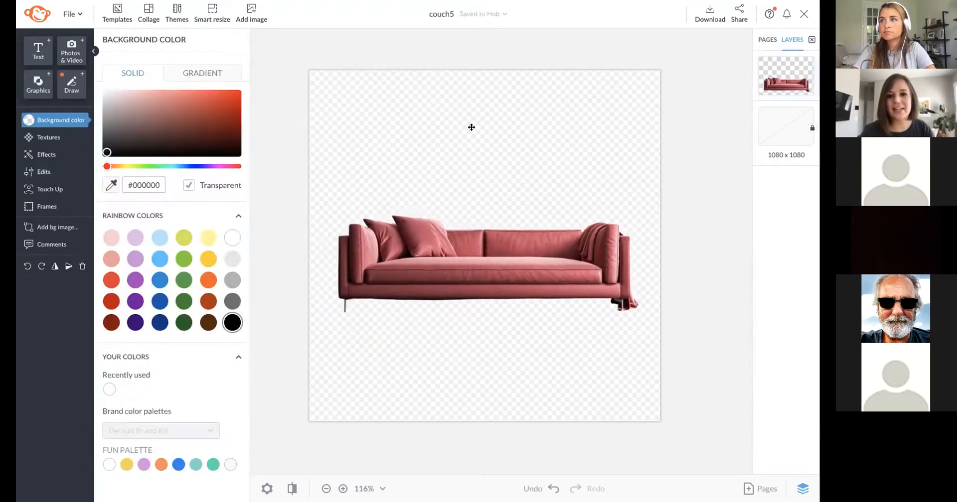
# Add a collage layout with two equal side-by-side cells and unlink its border and cell spacing.
pyautogui.click(150, 11)
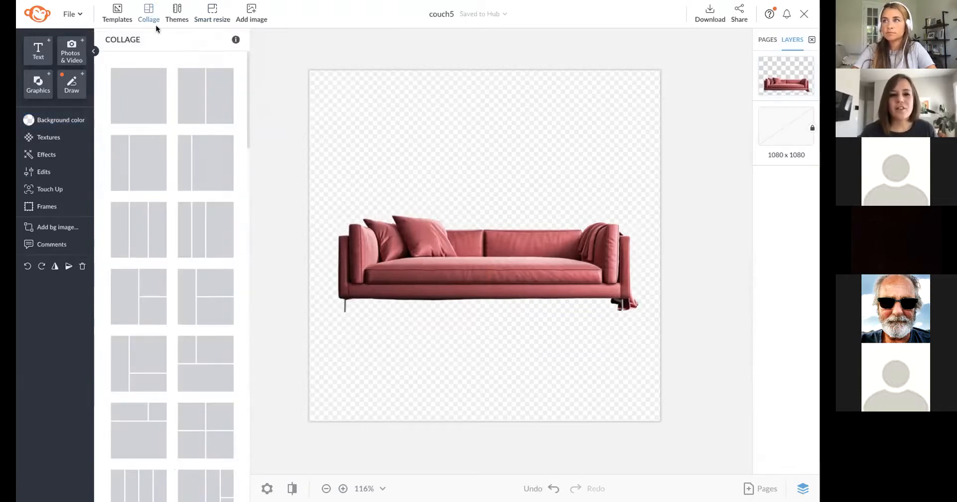
pyautogui.click(206, 99)
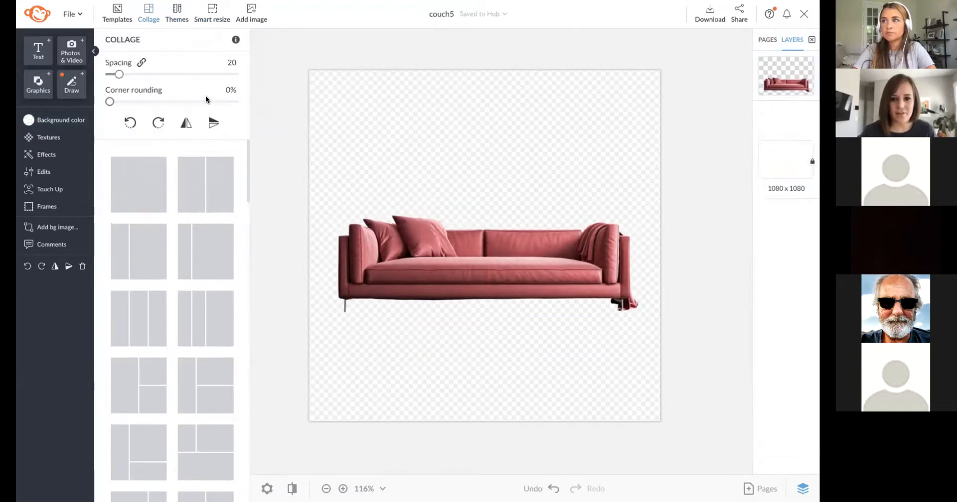
pyautogui.click(142, 63)
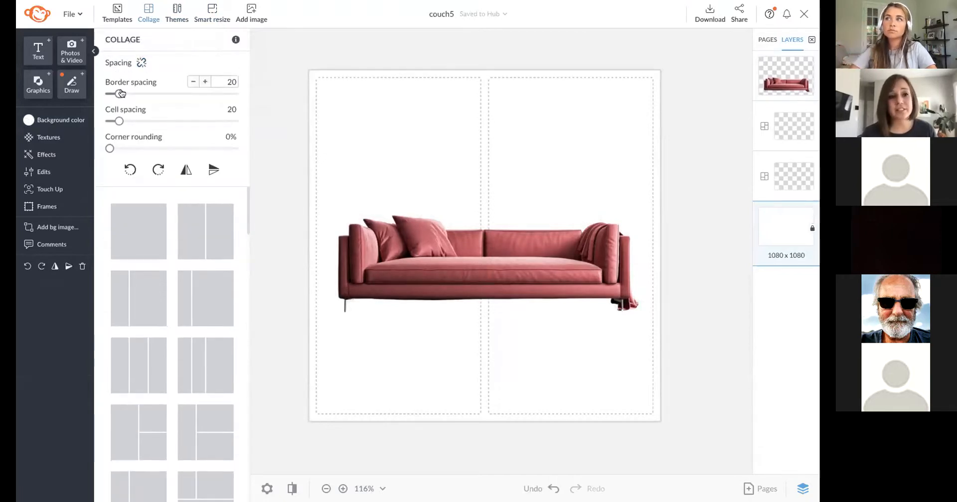
# Remove the gap between the collage cells and relink the border and cell spacing with a value of 0.
pyautogui.moveTo(121, 93); pyautogui.dragTo(147, 93)
pyautogui.moveTo(111, 148); pyautogui.dragTo(87, 154)
pyautogui.moveTo(118, 121)
pyautogui.mouseDown()
pyautogui.moveTo(178, 126)
pyautogui.moveTo(107, 123)
pyautogui.mouseUp()
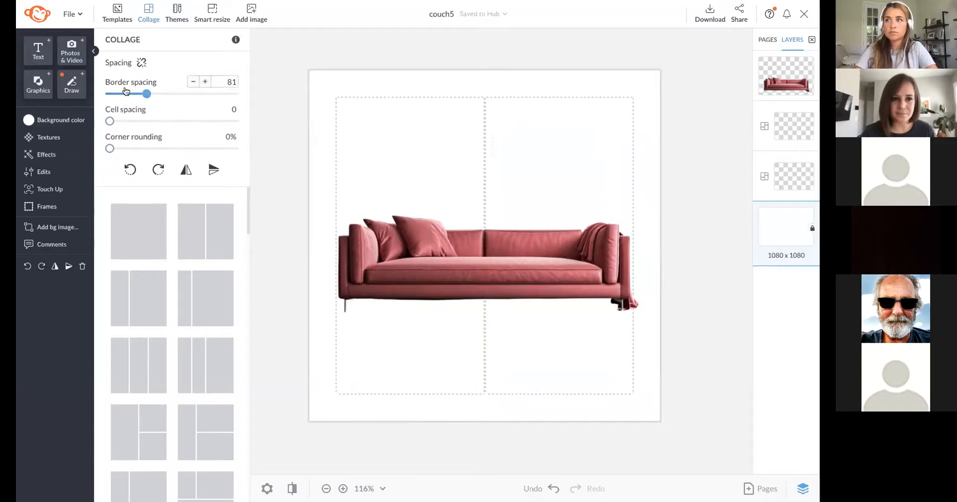
pyautogui.click(142, 62)
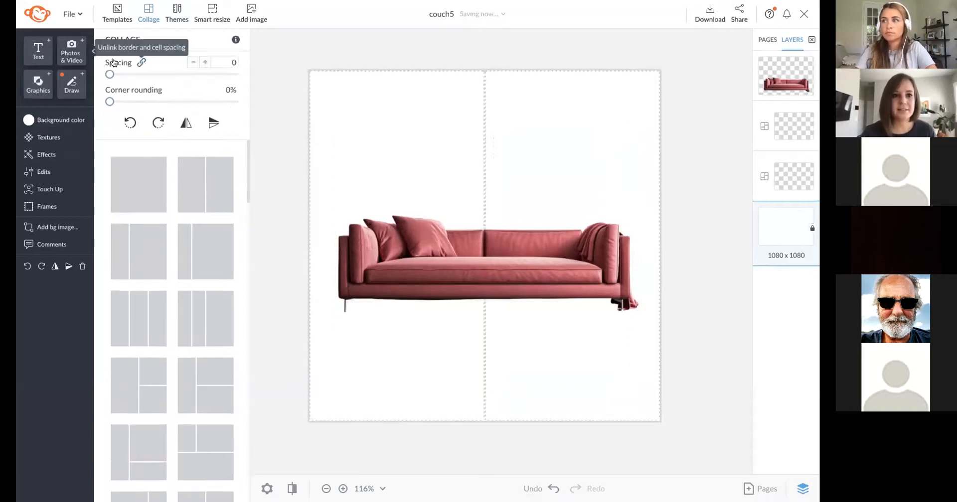
# Search the stock photos for "feather texture" and place the white feather photo in the left collage cell.
pyautogui.click(70, 56)
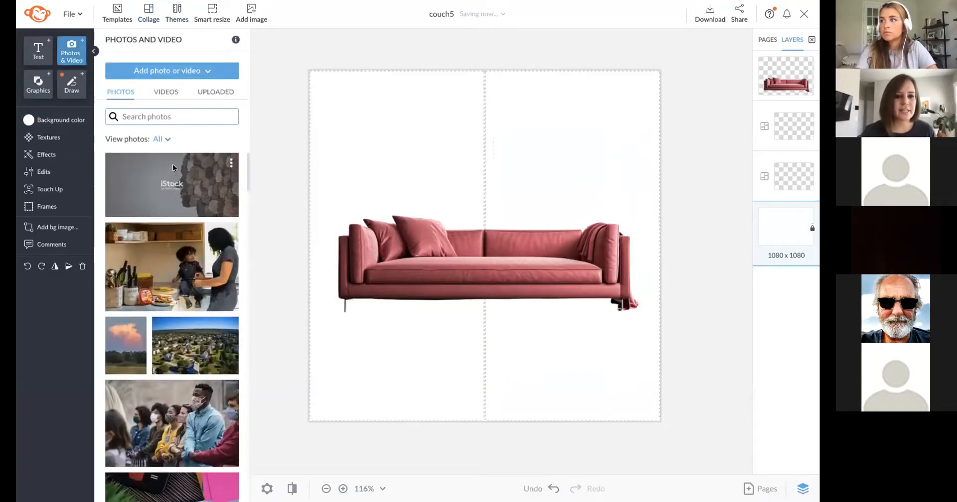
pyautogui.click(163, 111)
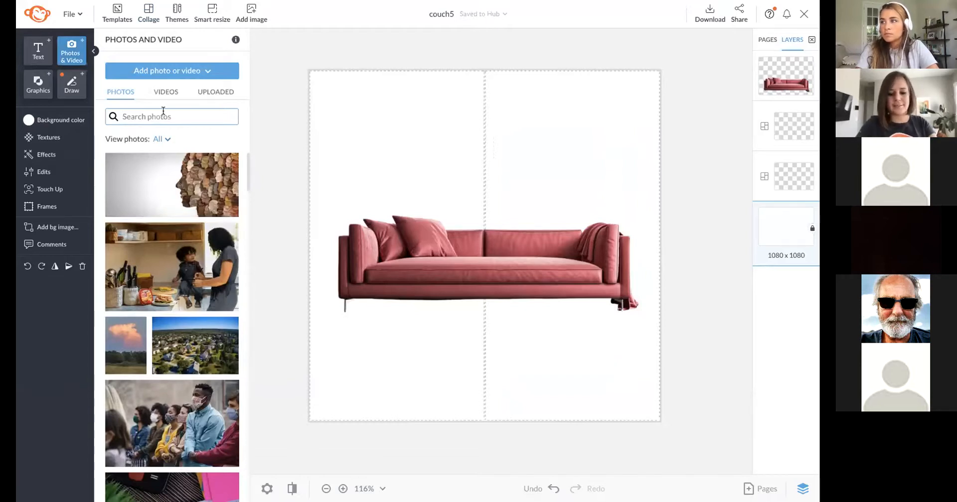
pyautogui.write('l')
pyautogui.press('BackSpace')
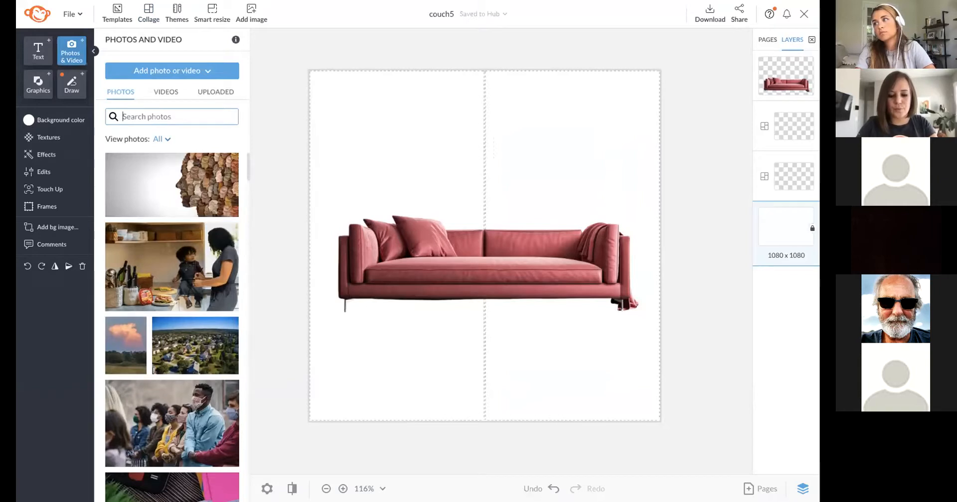
pyautogui.write('feather te')
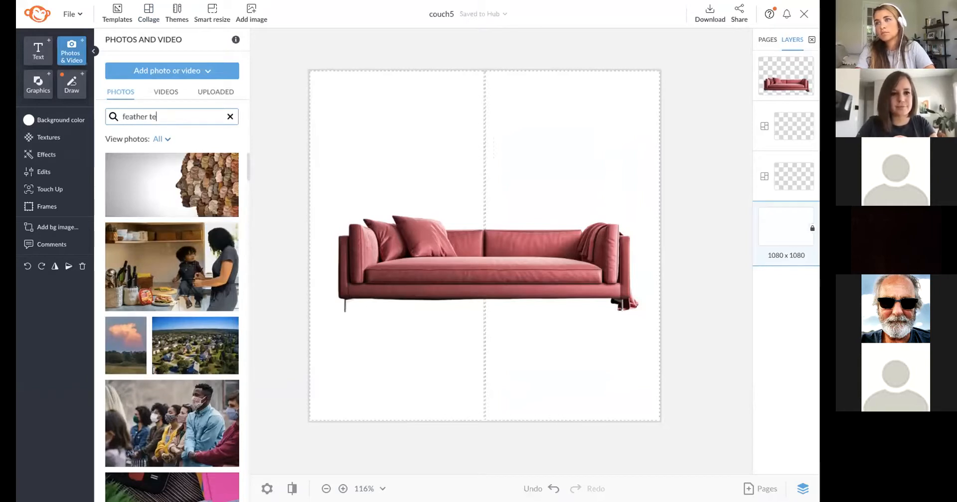
pyautogui.write('xture')
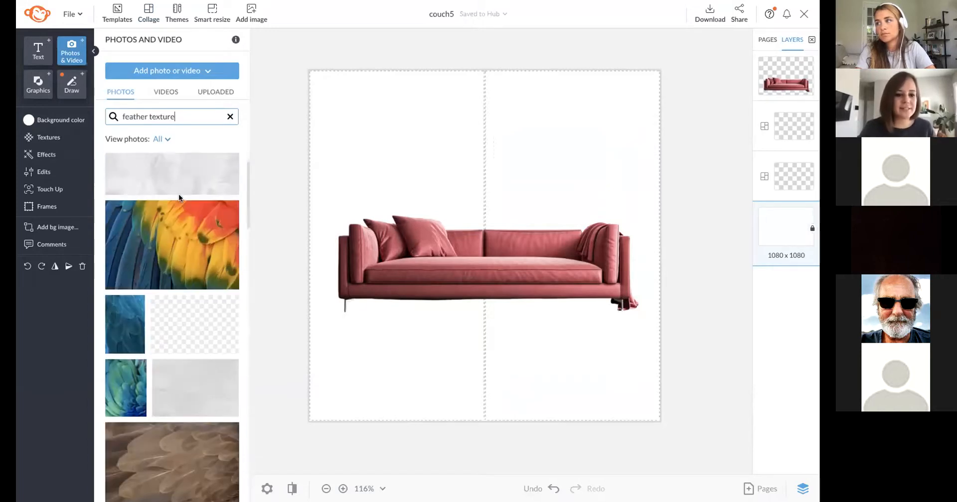
pyautogui.scroll(-2, 161, 217)
pyautogui.moveTo(193, 244); pyautogui.dragTo(334, 148)
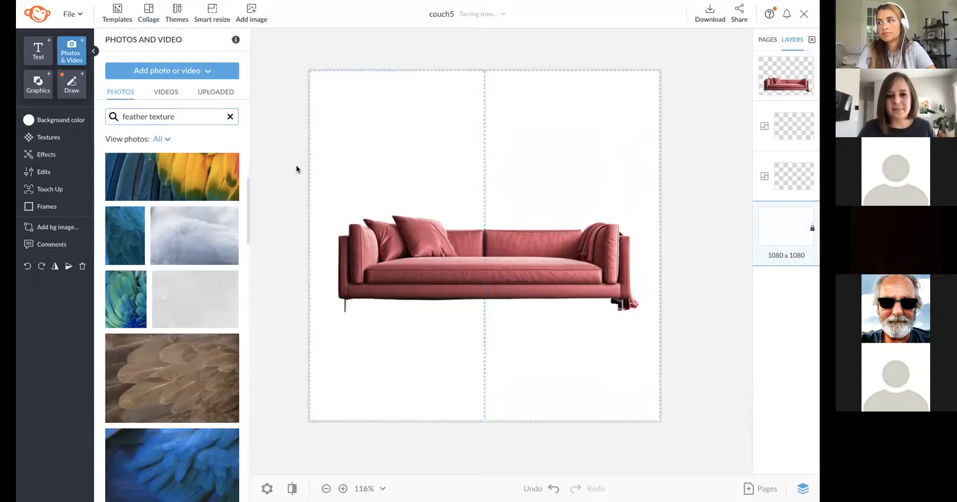
pyautogui.click(282, 184)
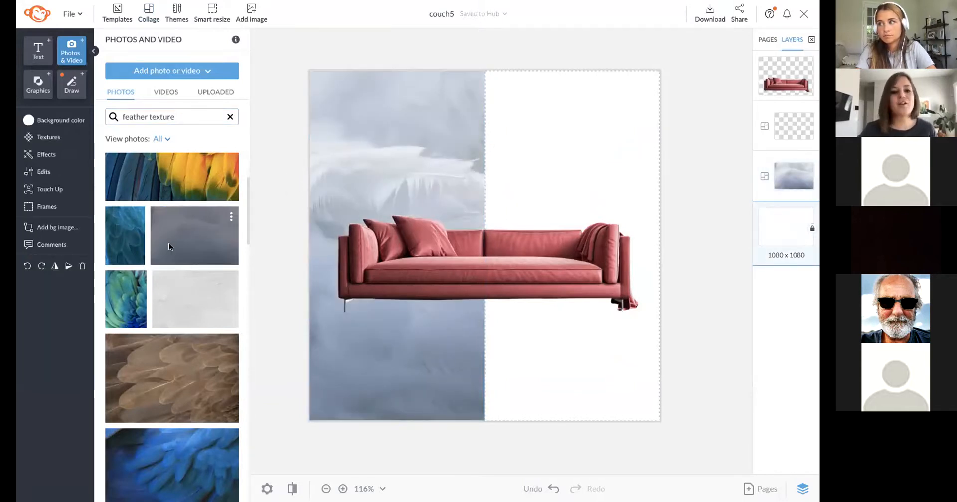
# Fill the right collage cell with the uploaded rainbow gradient image.
pyautogui.click(208, 91)
pyautogui.moveTo(183, 145); pyautogui.dragTo(511, 119)
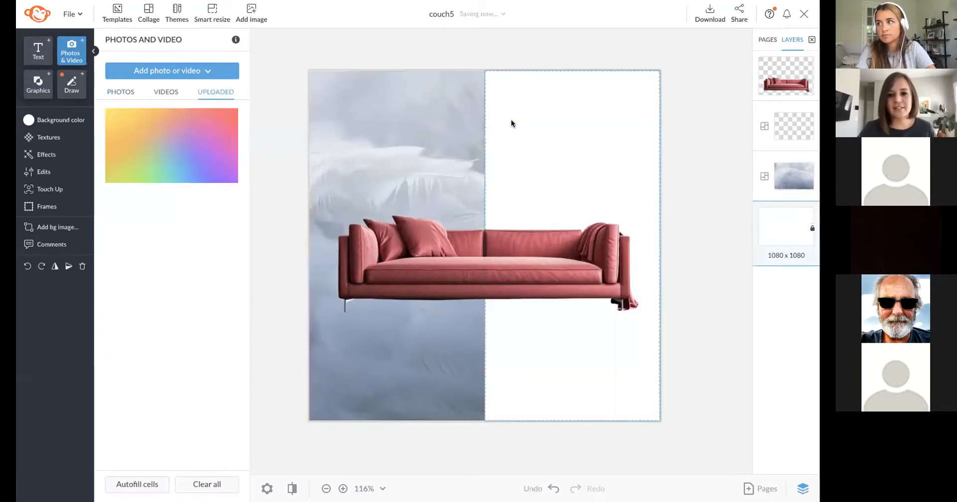
pyautogui.click(126, 91)
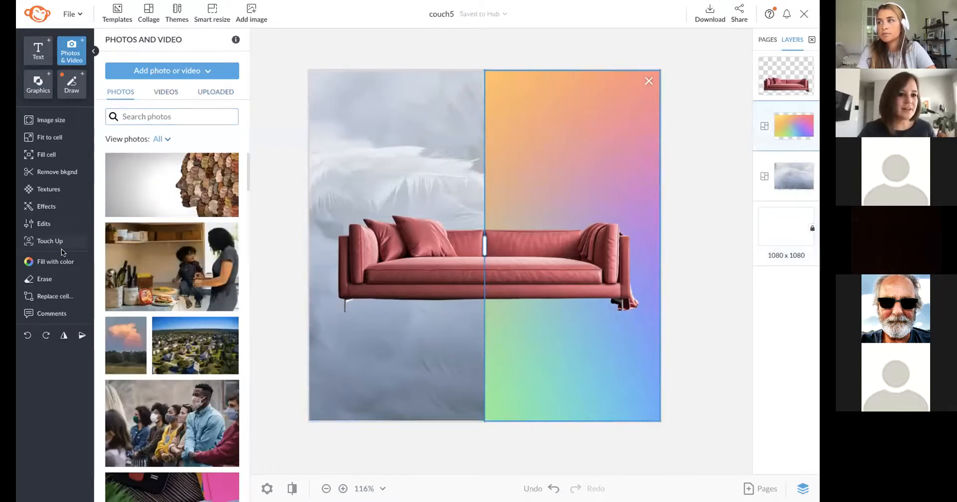
# Fill the right collage cell with a solid grey-blue (#95a9c1) sampled from the feather photo below the couch.
pyautogui.click(61, 263)
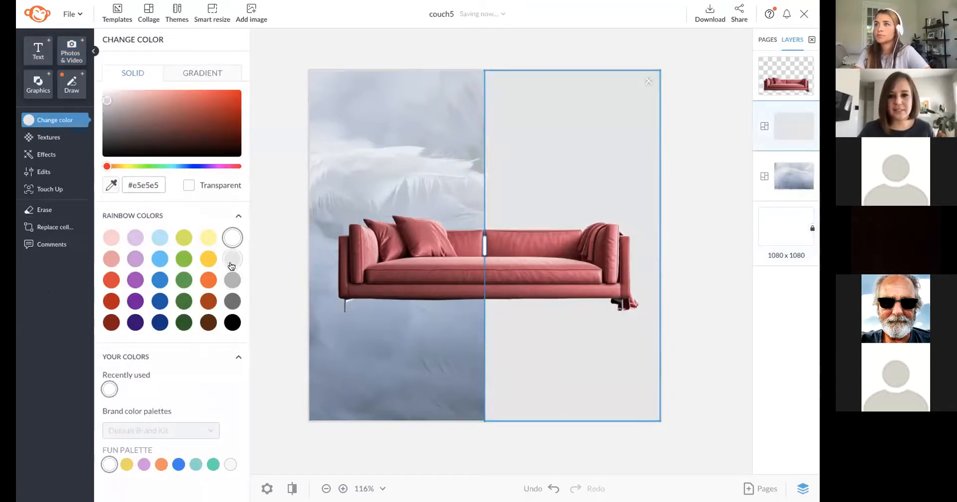
pyautogui.click(110, 186)
pyautogui.click(359, 323)
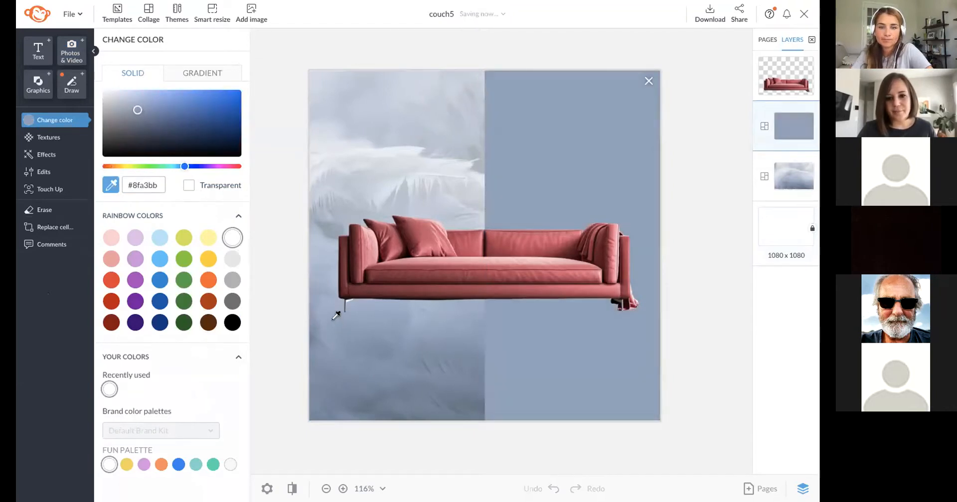
pyautogui.click(329, 320)
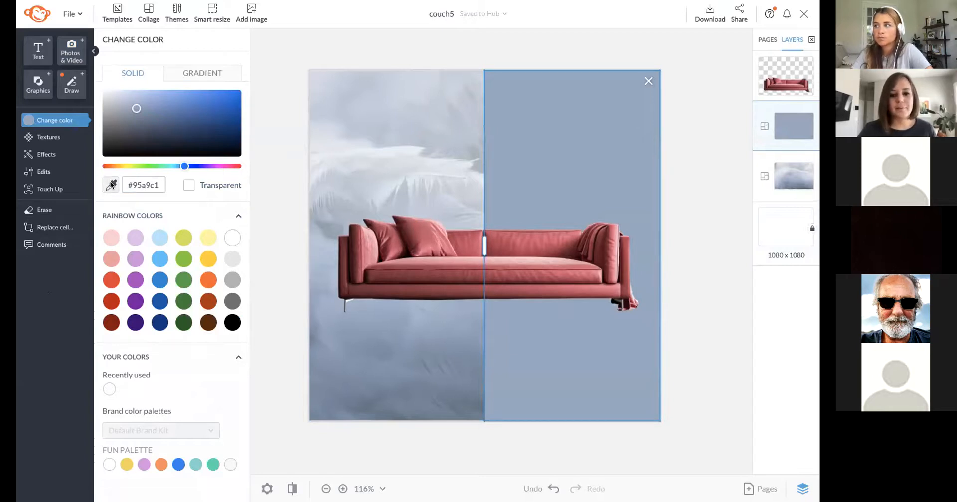
# Change the right cell's fill from solid to a gradient with a 90° direction.
pyautogui.click(218, 72)
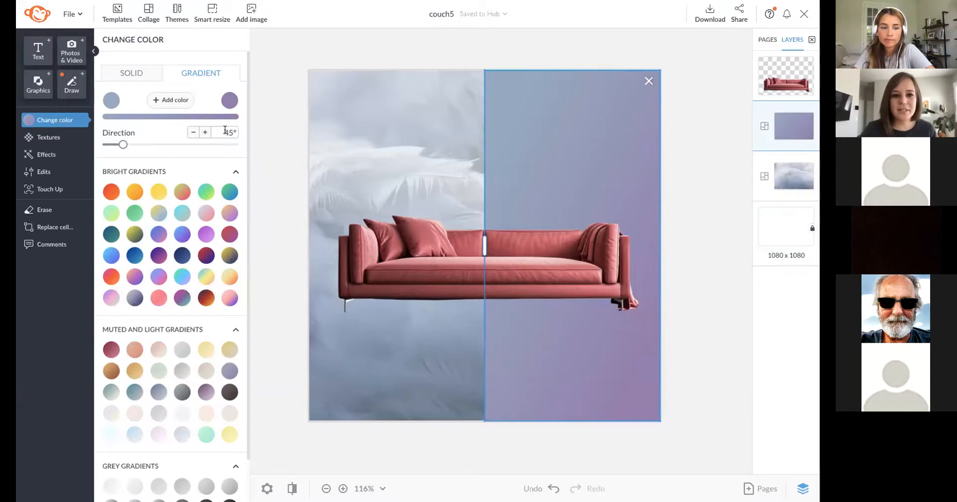
pyautogui.write('90')
pyautogui.press('Return')
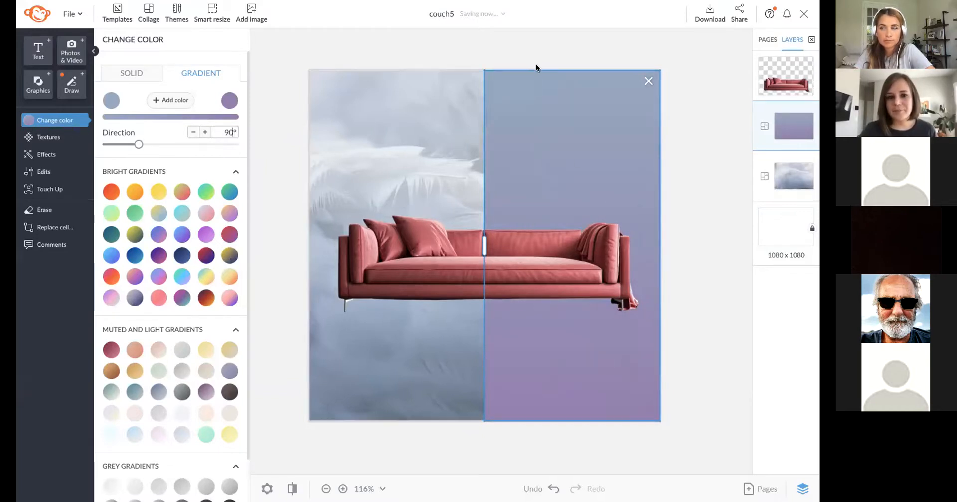
pyautogui.click(110, 102)
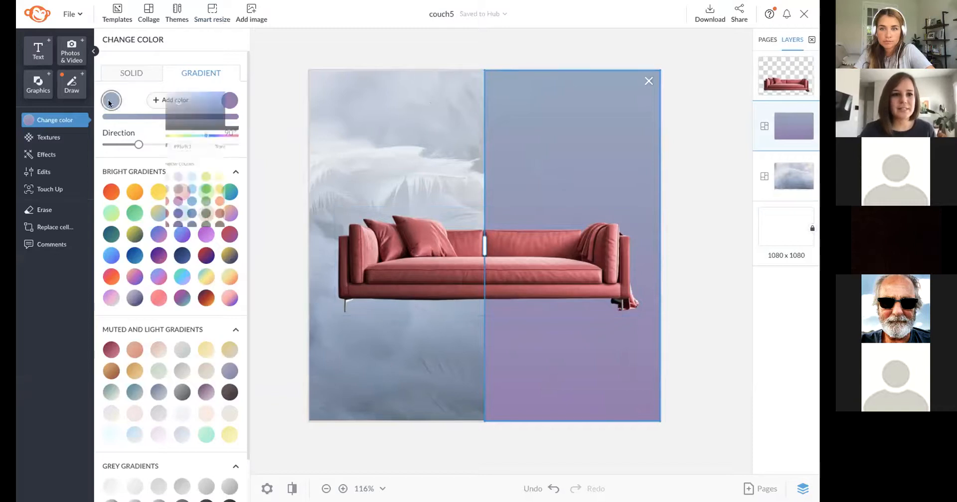
pyautogui.click(110, 102)
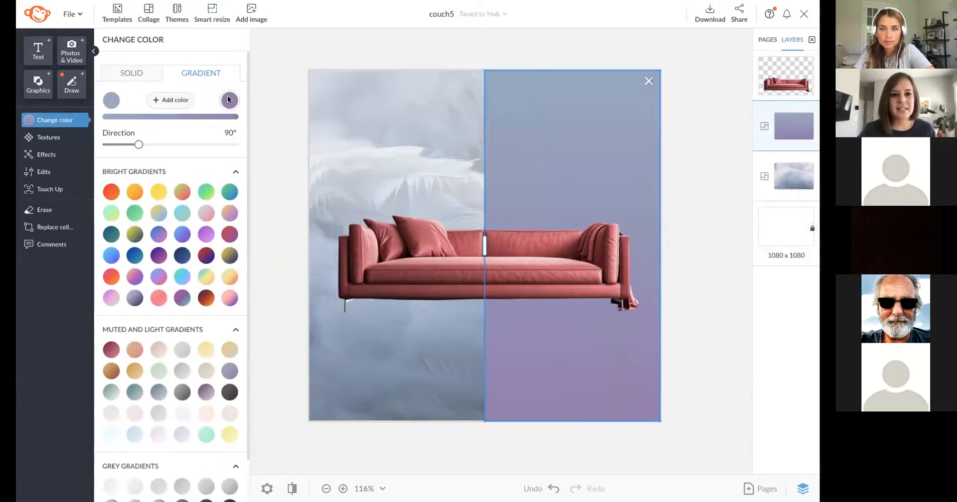
# Set the gradient's end colour to a pale tone sampled from the white feather and close the colour picker.
pyautogui.click(229, 100)
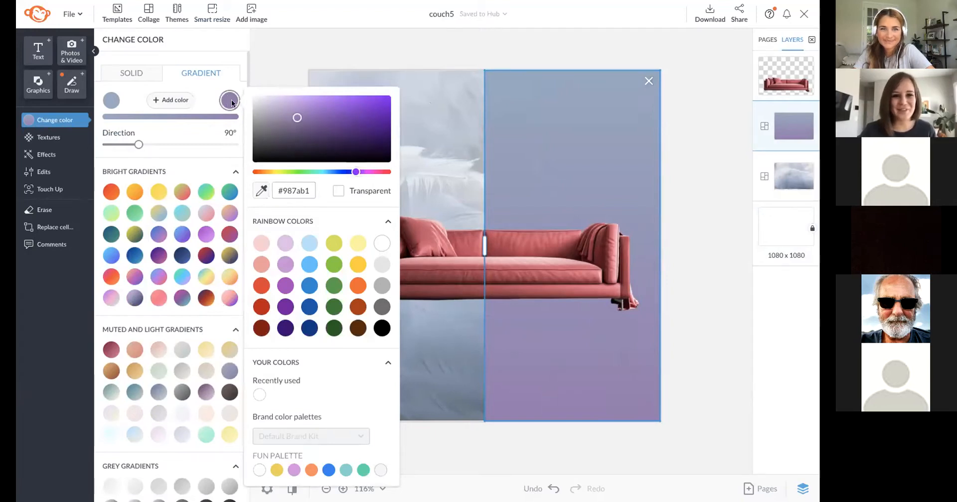
pyautogui.click(259, 191)
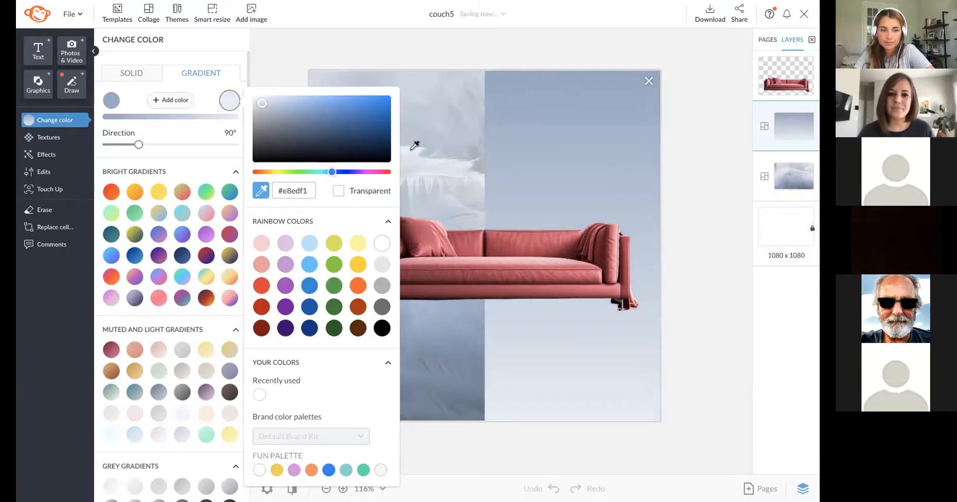
pyautogui.click(411, 151)
pyautogui.click(310, 48)
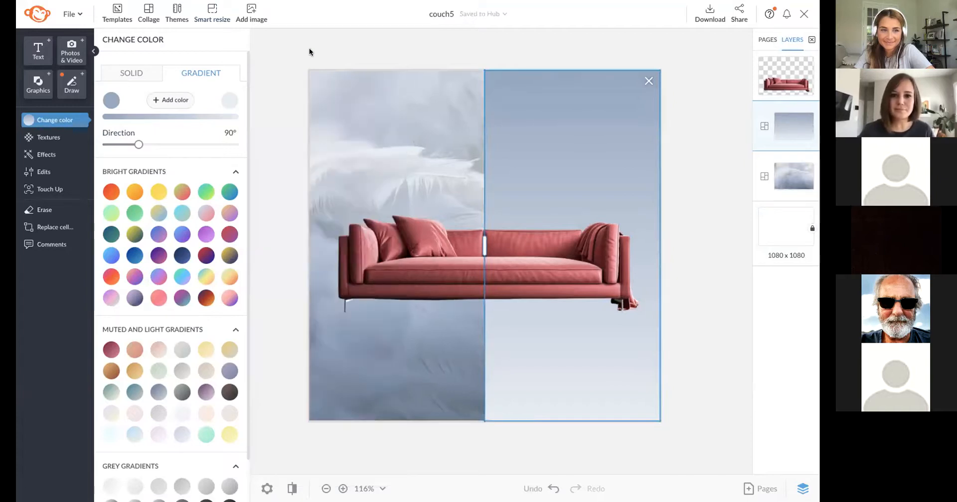
# Add a third colour in the middle of the right cell's gradient, a light grey-blue (#bfcbd9).
pyautogui.click(176, 100)
pyautogui.click(160, 145)
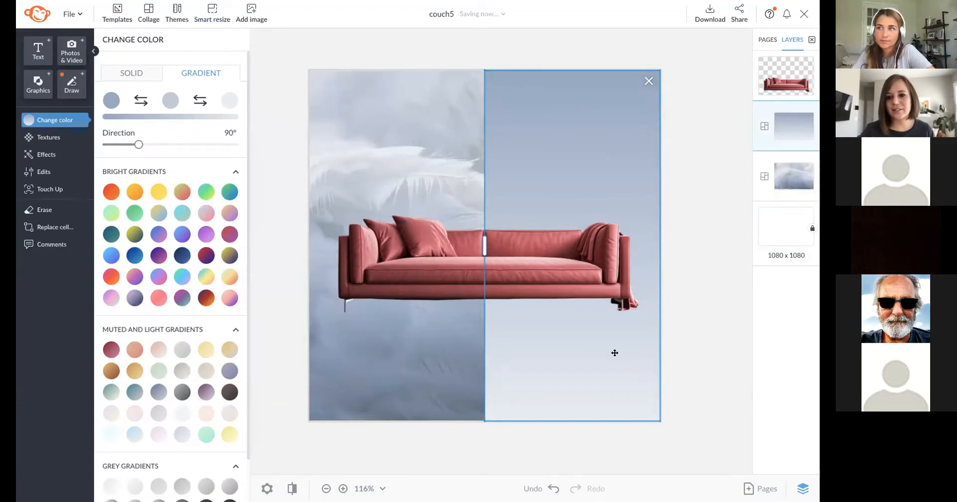
pyautogui.click(173, 102)
pyautogui.click(202, 177)
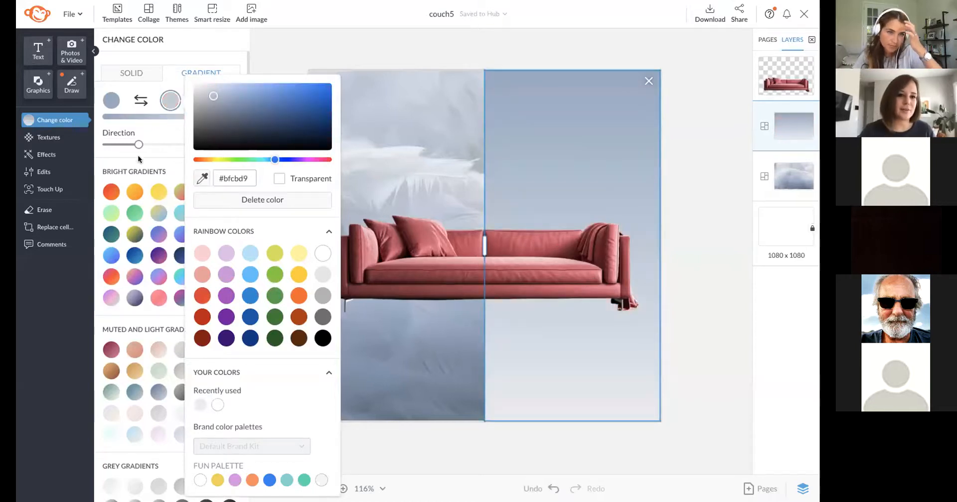
# Look through the bright, muted and light, and grey gradient presets, and deselect the collage cell.
pyautogui.click(169, 192)
pyautogui.click(113, 194)
pyautogui.click(158, 214)
pyautogui.click(158, 413)
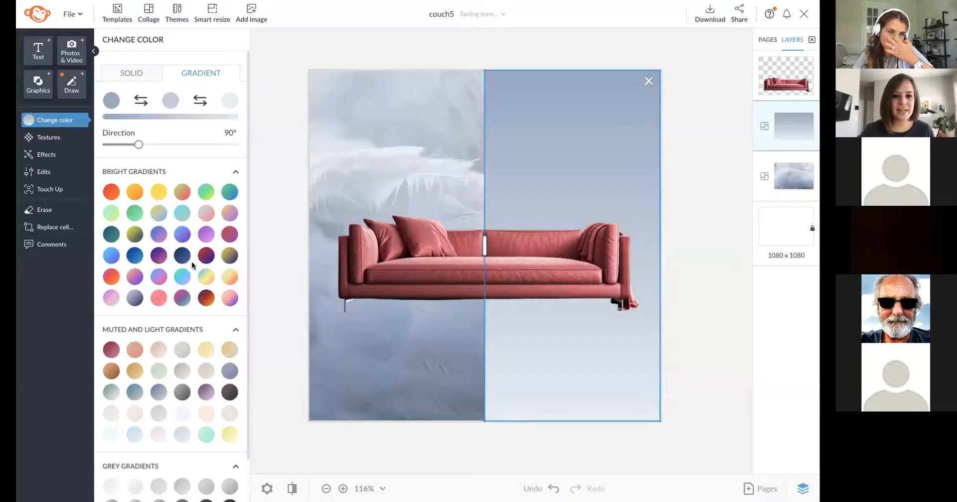
pyautogui.scroll(-1, 154, 399)
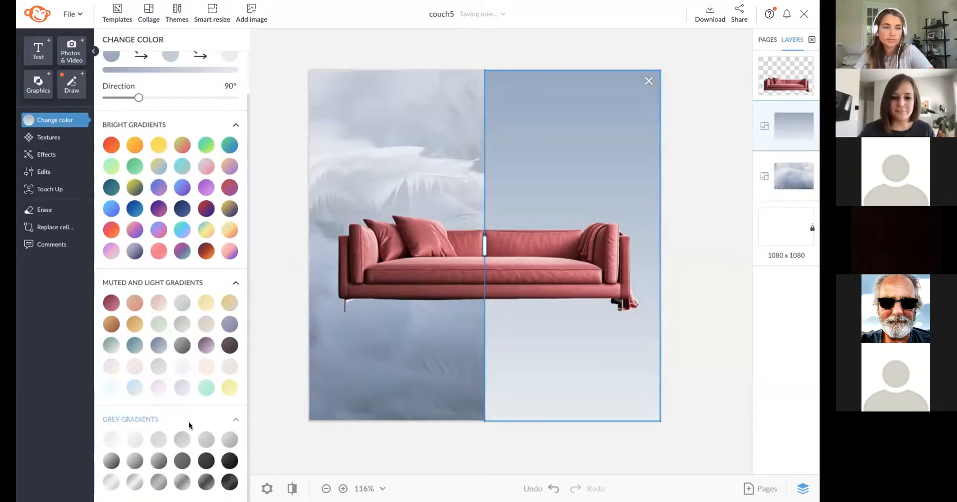
pyautogui.scroll(1, 188, 422)
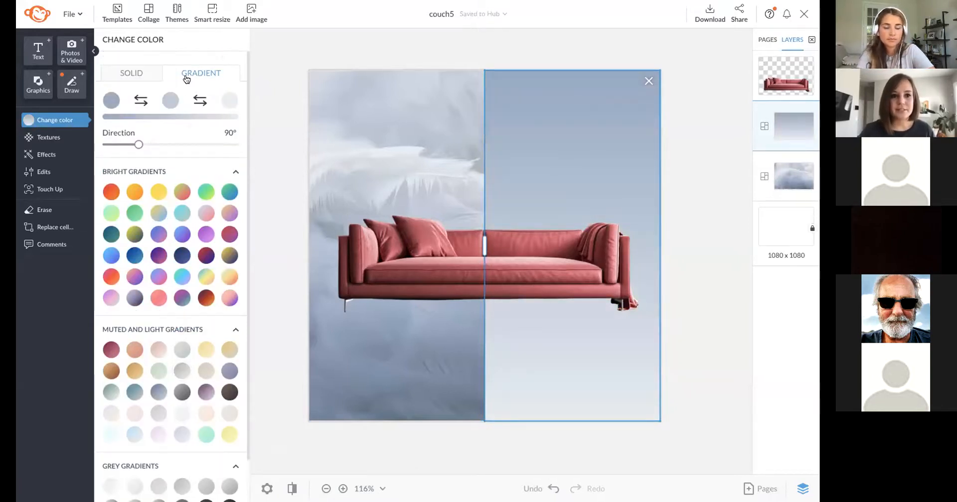
pyautogui.click(297, 37)
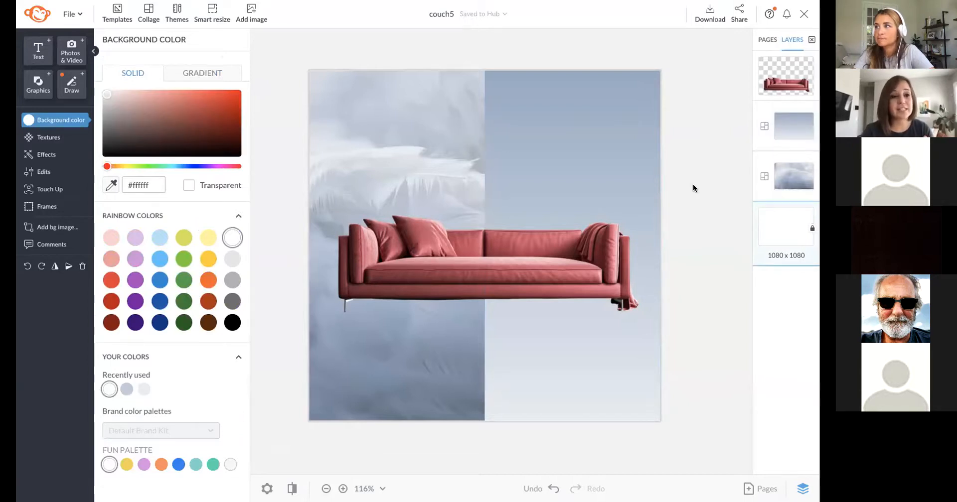
# Give the pink couch a drop shadow with an angle of 135°, a distance of 30 and a fade of 20%.
pyautogui.click(529, 273)
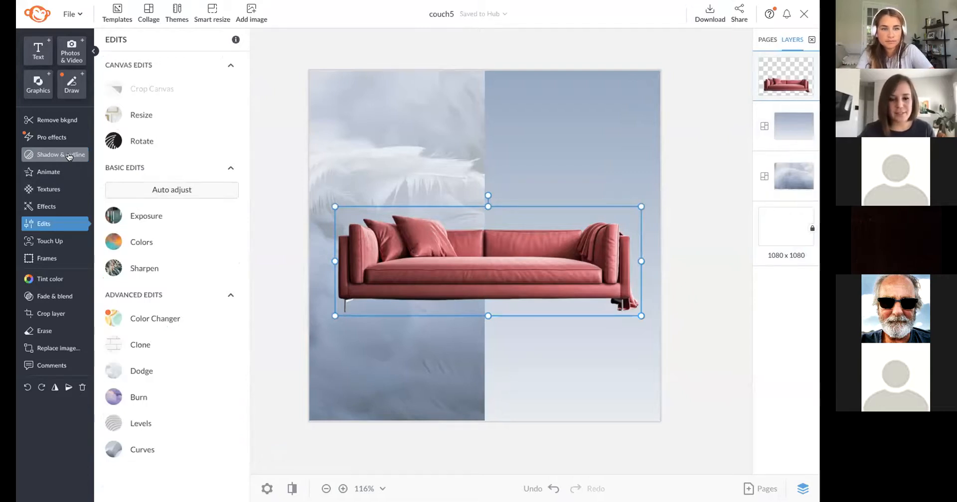
pyautogui.click(70, 156)
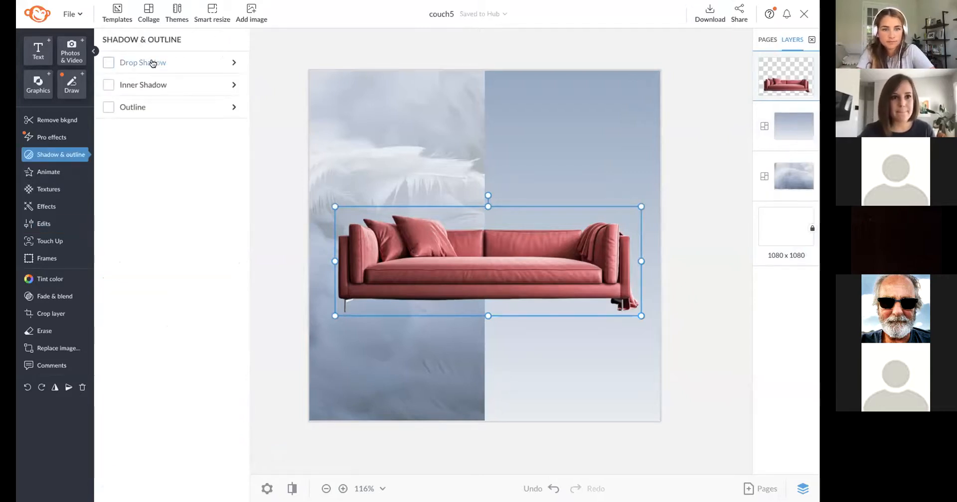
pyautogui.click(153, 64)
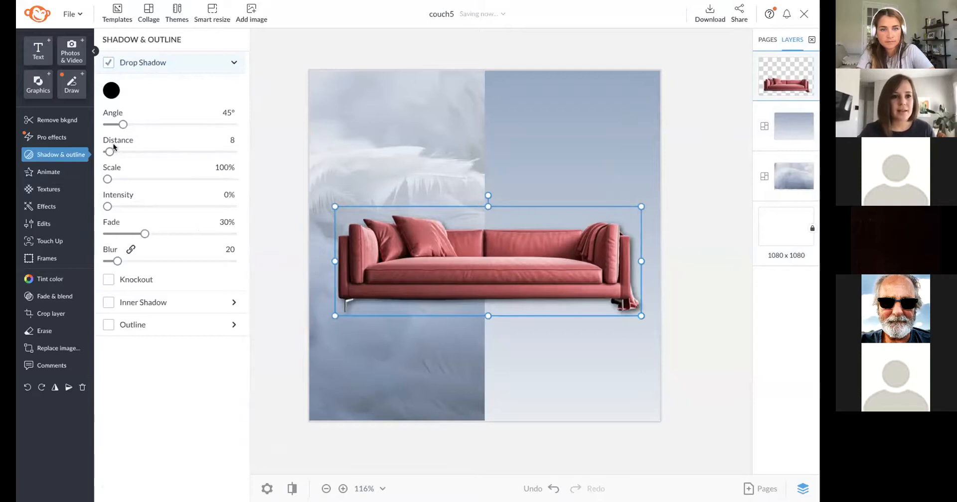
pyautogui.click(215, 108)
pyautogui.write('135')
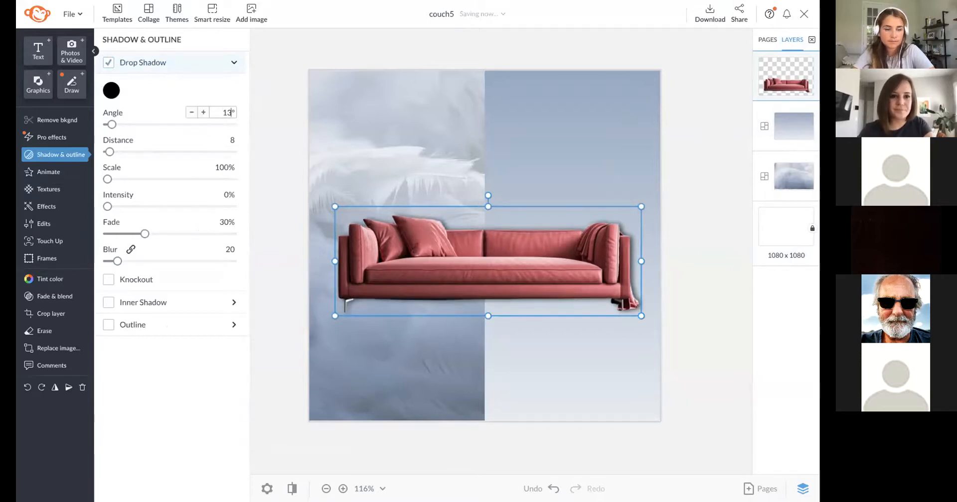
pyautogui.click(215, 139)
pyautogui.write('30')
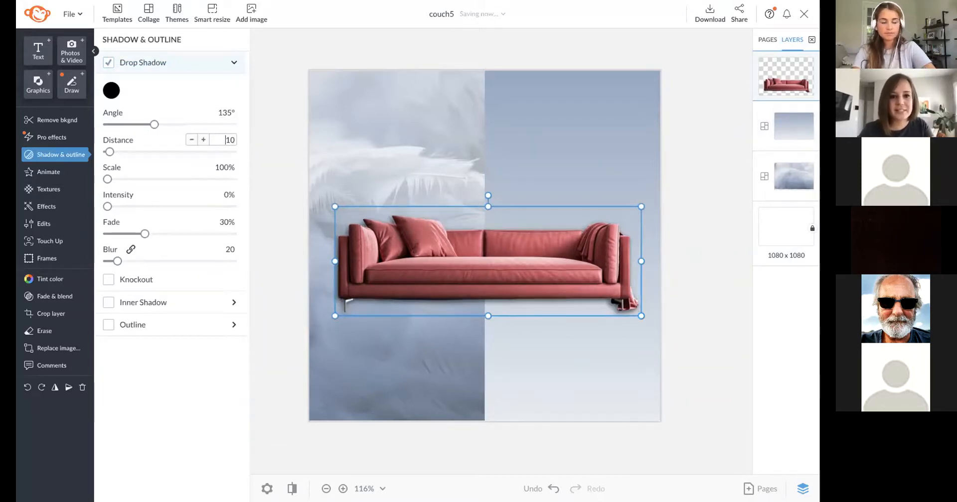
pyautogui.click(227, 222)
pyautogui.write('20')
# Try several bright gradients on the couch's drop shadow, choose the blue-purple-red preset, and set the shadow's blur to 50.
pyautogui.click(112, 91)
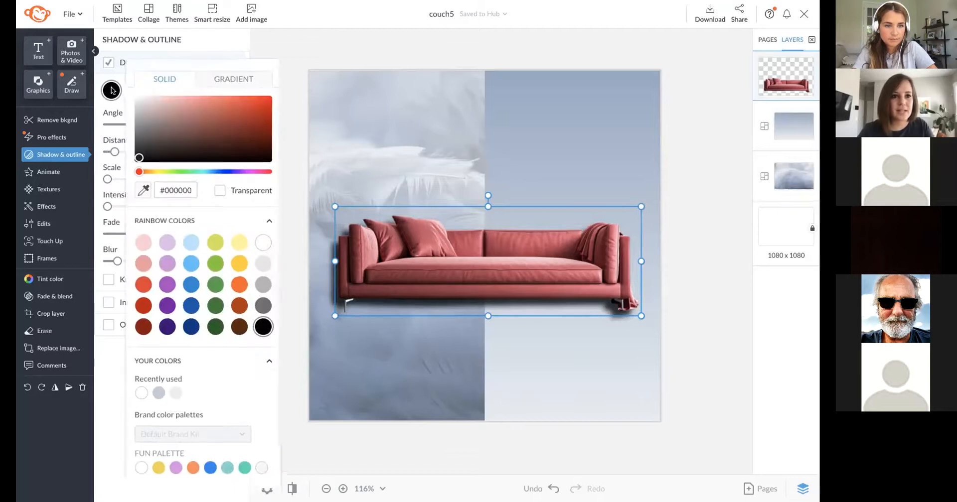
pyautogui.click(225, 84)
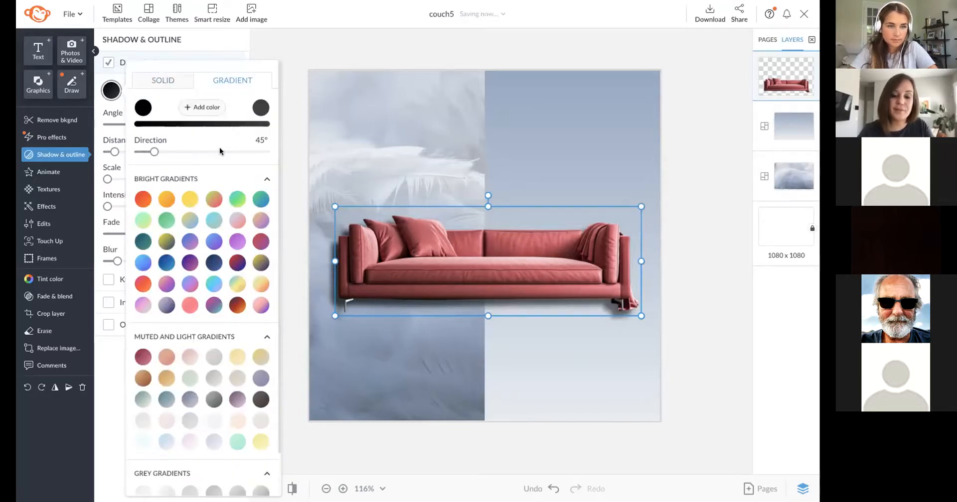
pyautogui.click(213, 242)
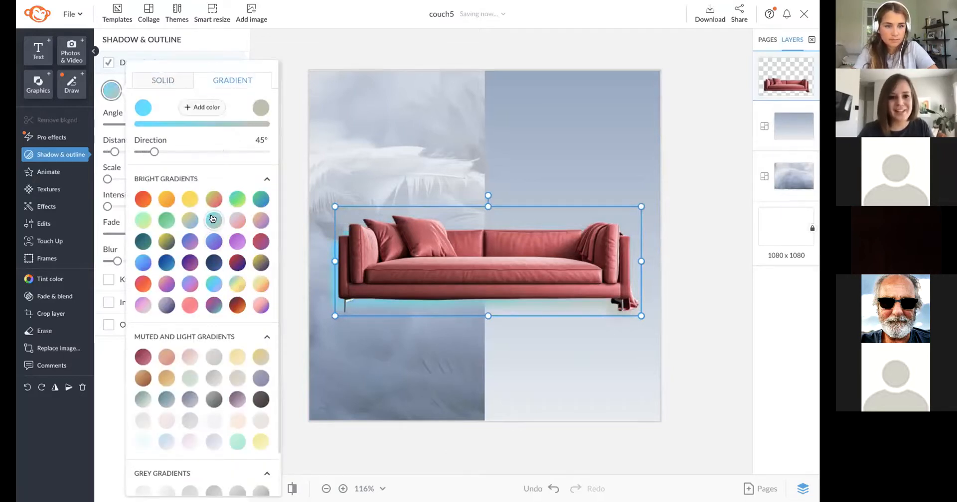
pyautogui.click(238, 199)
pyautogui.click(240, 199)
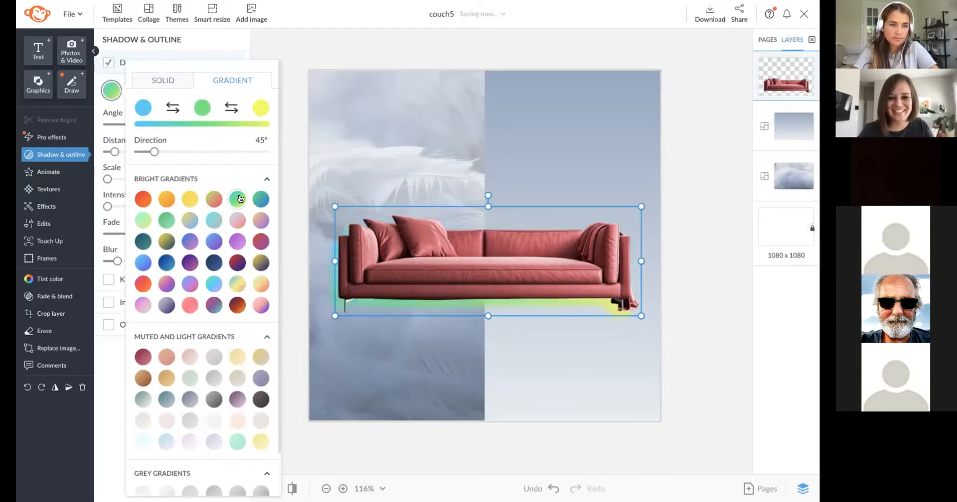
pyautogui.click(195, 284)
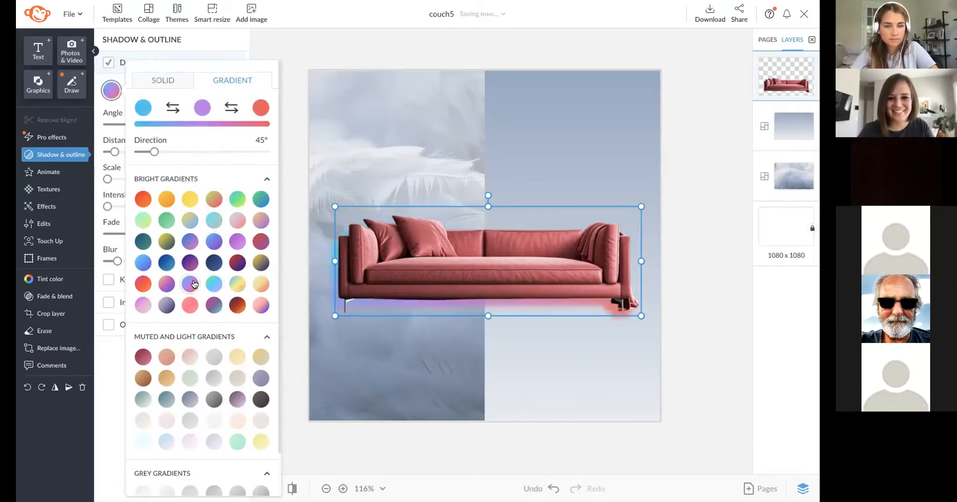
pyautogui.click(113, 106)
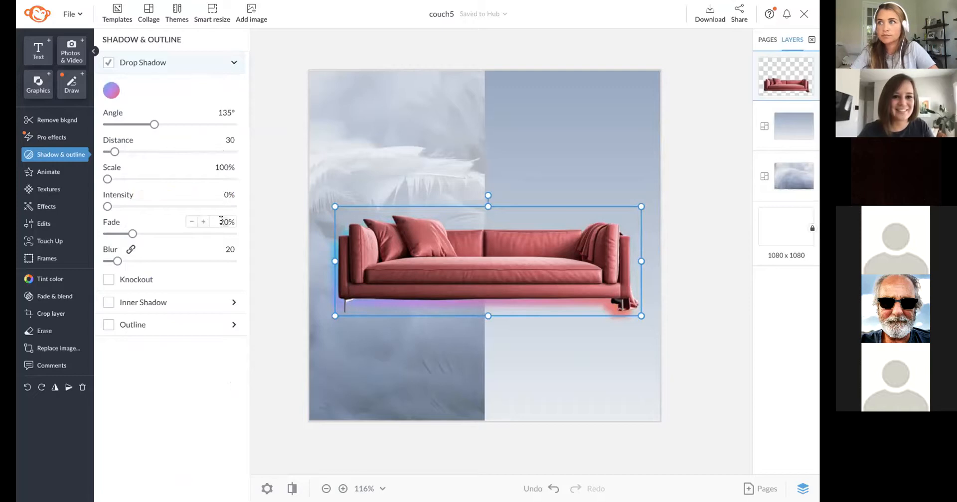
pyautogui.moveTo(117, 262); pyautogui.dragTo(131, 261)
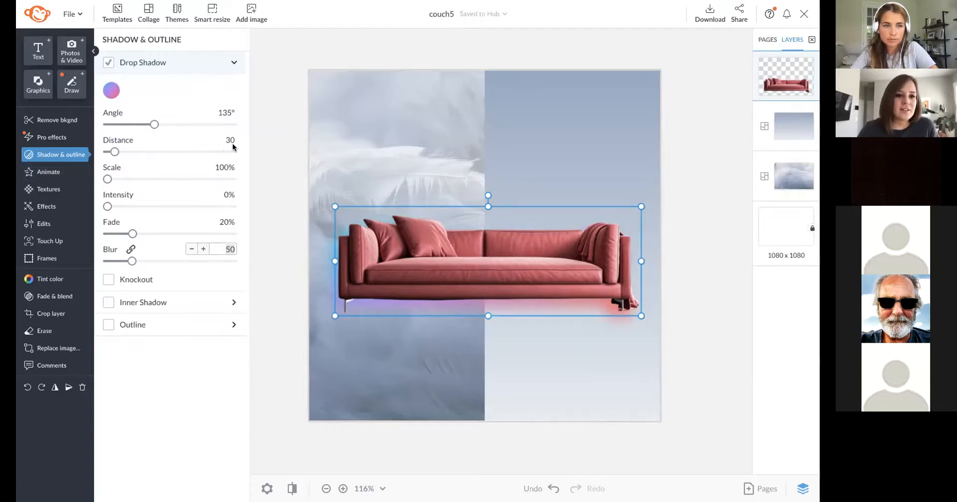
pyautogui.click(255, 160)
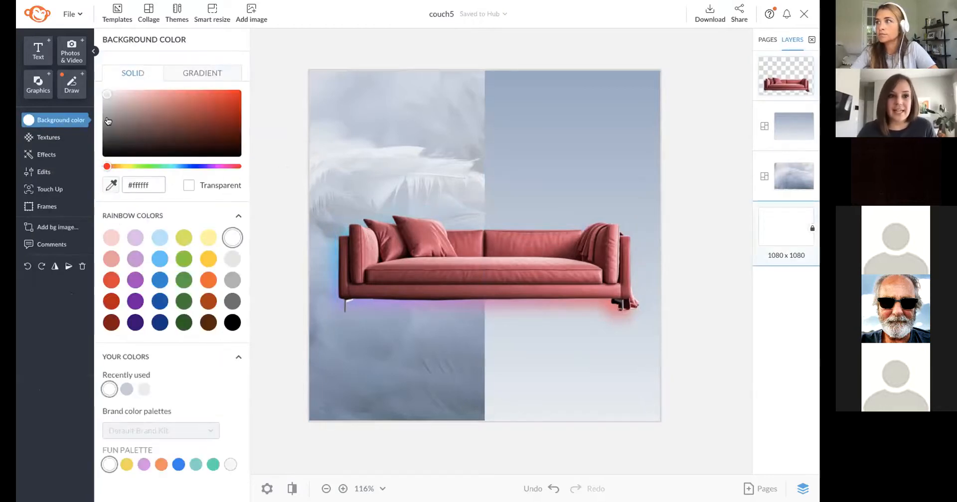
# Remove the drop shadow from the couch and deselect it.
pyautogui.click(379, 234)
pyautogui.click(67, 156)
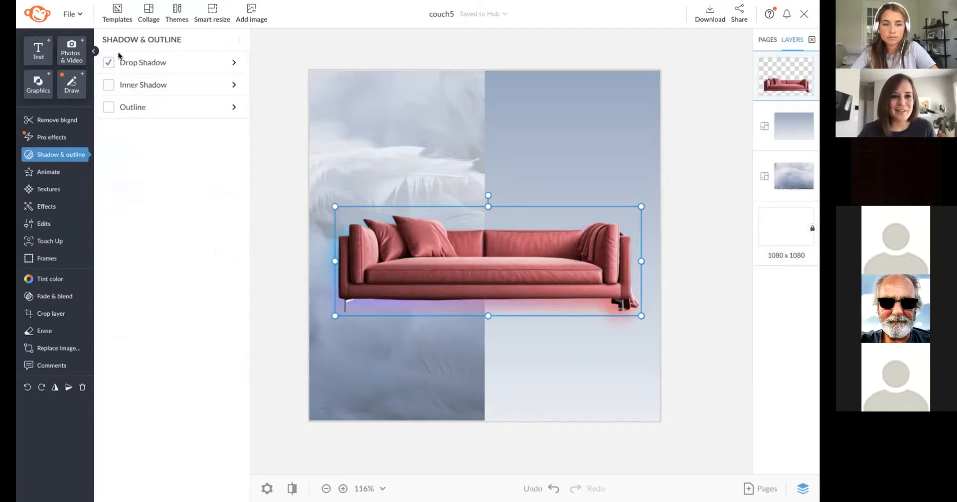
pyautogui.click(113, 62)
pyautogui.click(287, 108)
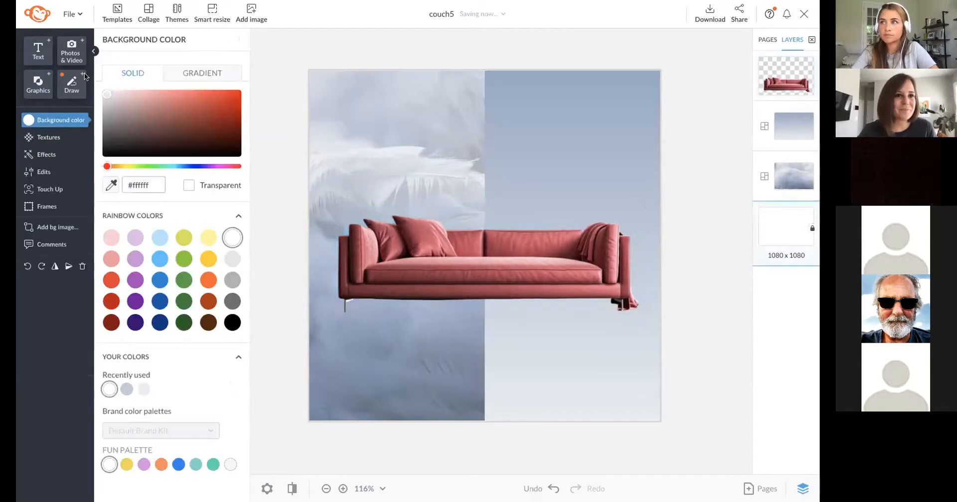
# Add a text layer reading "SALE SALE SALE" on three lines and place it centred above the couch.
pyautogui.click(40, 55)
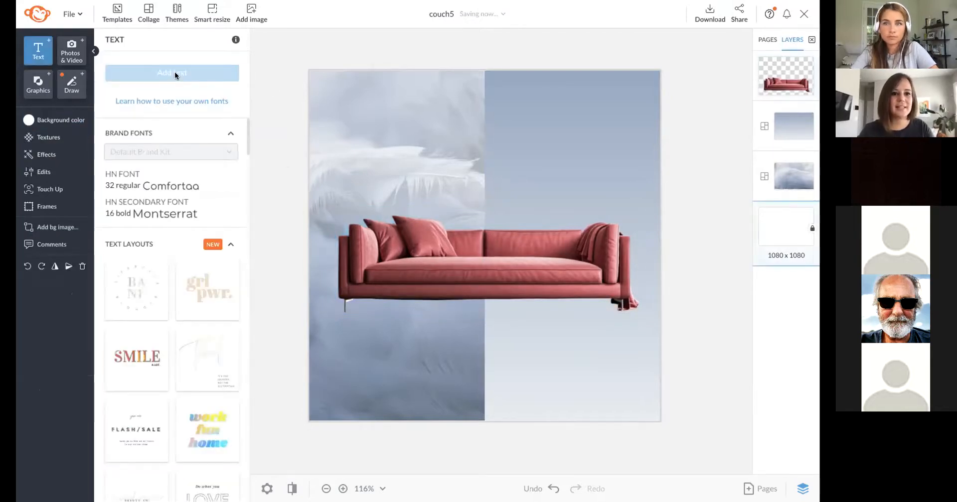
pyautogui.click(175, 72)
pyautogui.doubleClick(514, 257)
pyautogui.write('SALE SALE SALE')
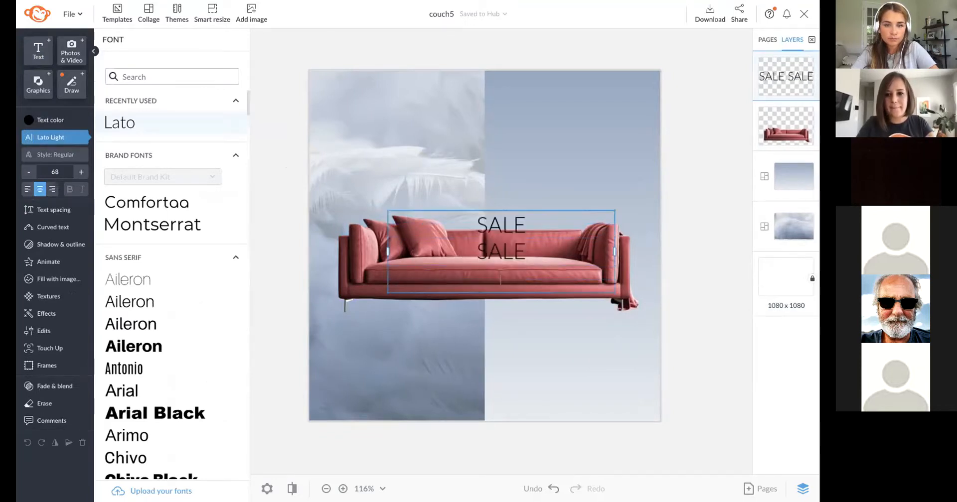
pyautogui.click(554, 229)
pyautogui.moveTo(518, 248); pyautogui.dragTo(501, 167)
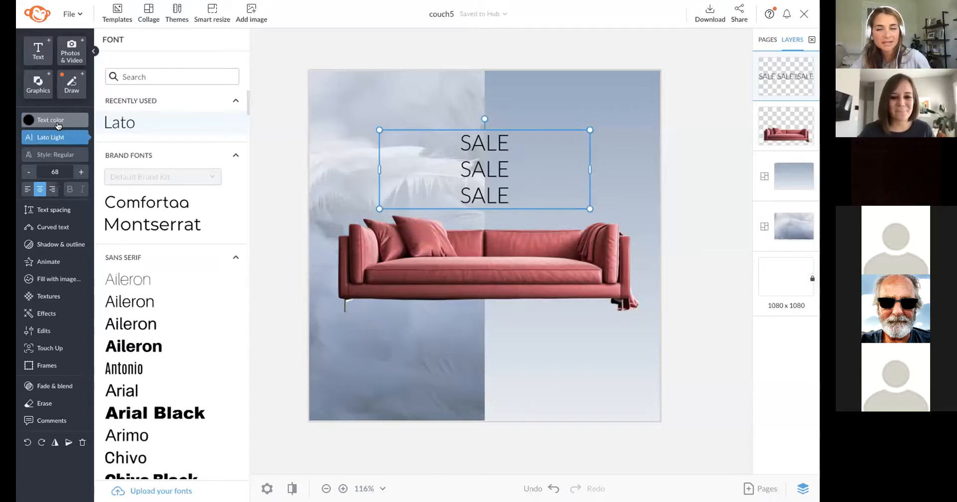
# Select the collage's right cell and open its gradient colour settings.
pyautogui.click(603, 75)
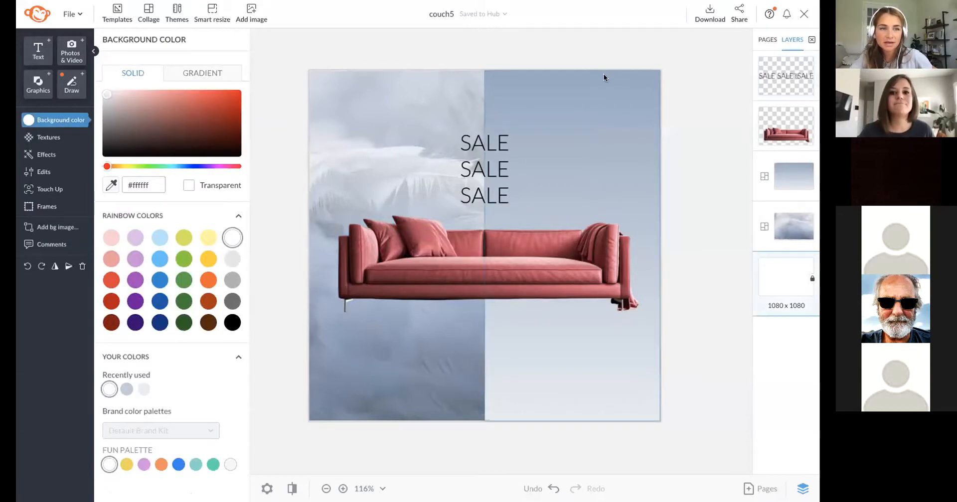
pyautogui.click(134, 74)
pyautogui.click(199, 74)
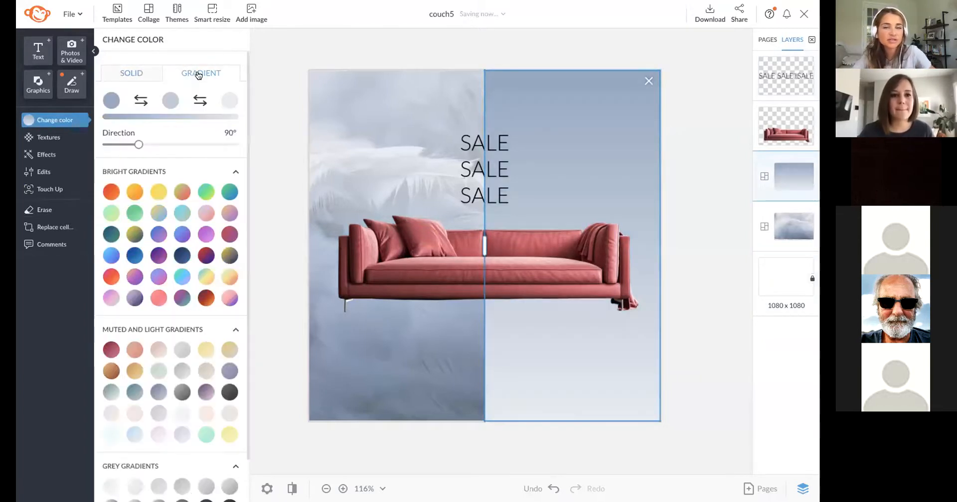
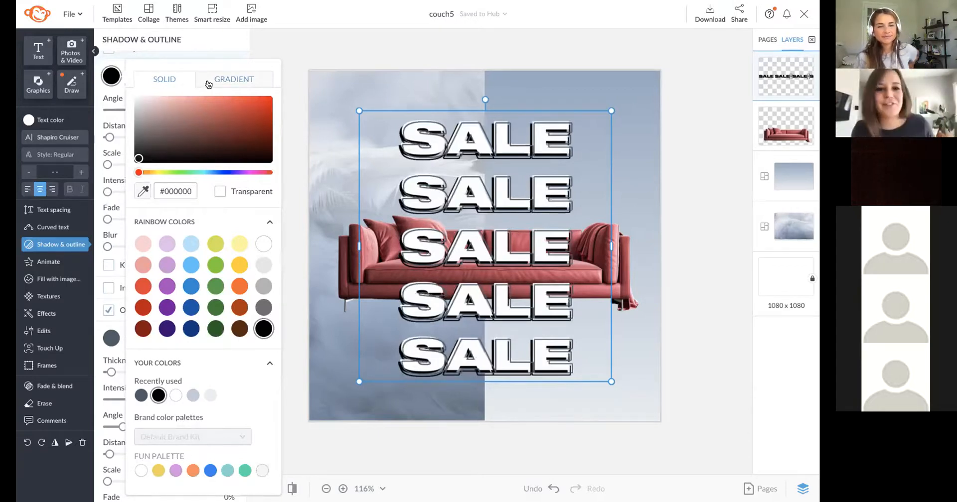
# Switch the SALE text's drop shadow colour to a gradient, try the orange-to-purple bright preset, and look through the other presets.
pyautogui.click(209, 84)
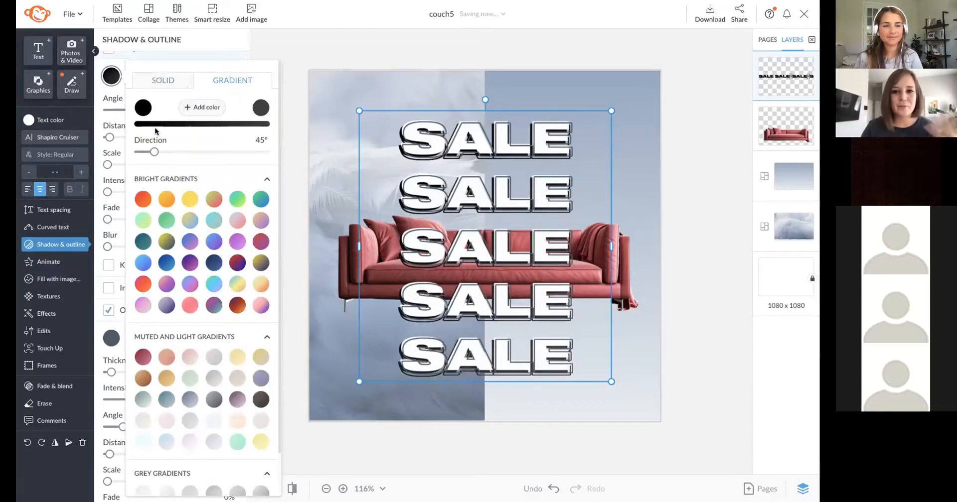
pyautogui.click(260, 220)
pyautogui.scroll(-1, 256, 221)
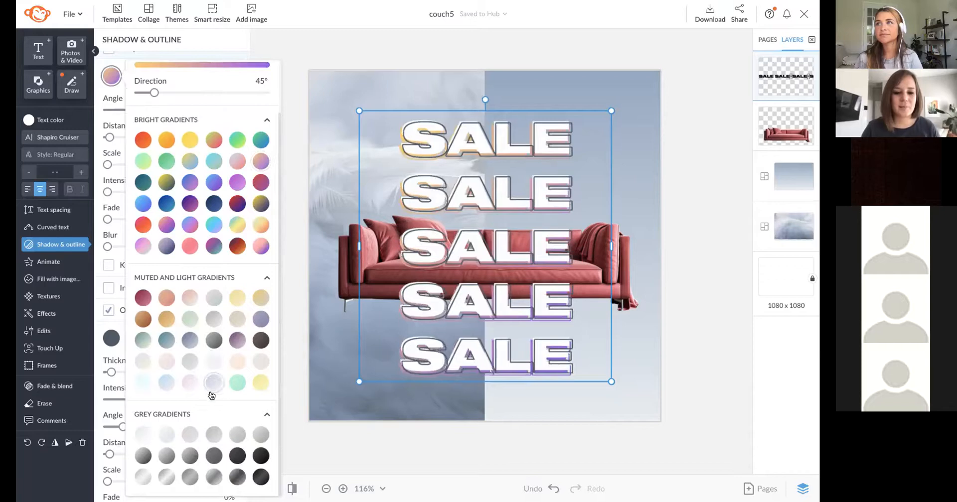
pyautogui.scroll(1, 193, 367)
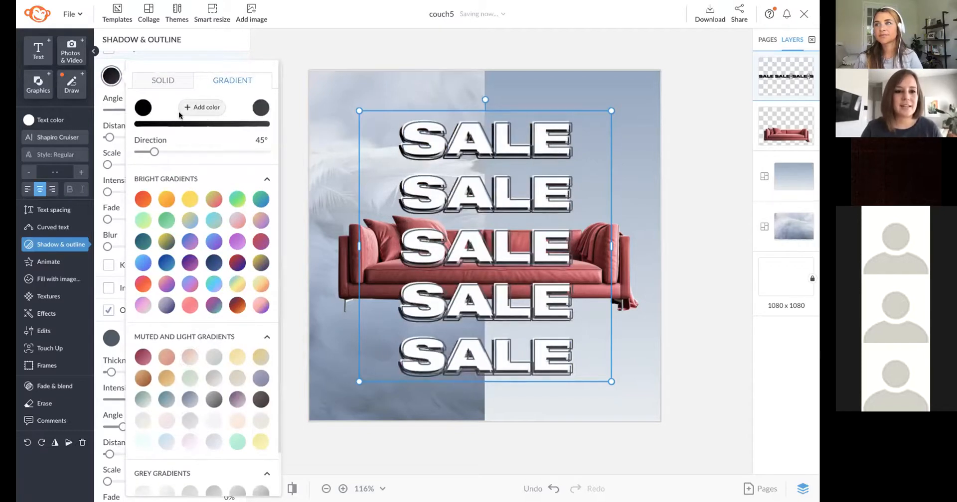
# Try light blue as the shadow gradient's start colour and replace it with a red sampled from the couch.
pyautogui.click(144, 108)
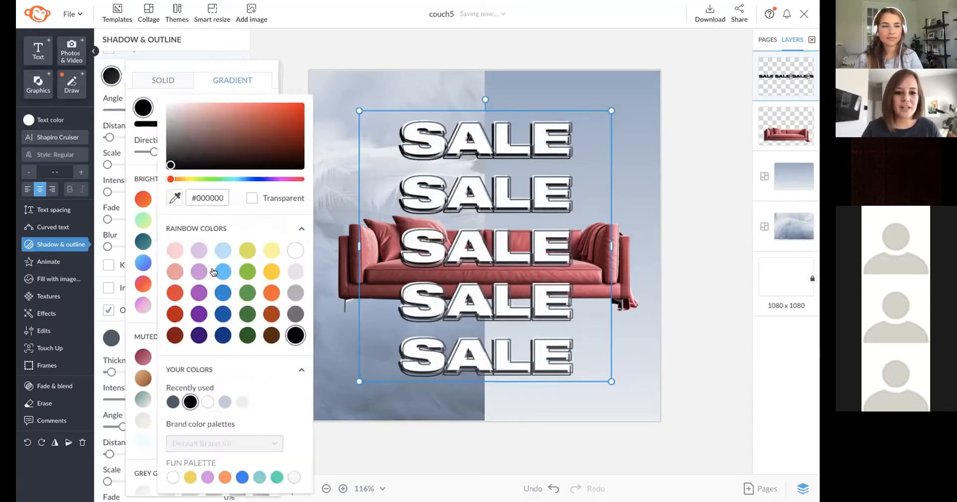
pyautogui.click(219, 405)
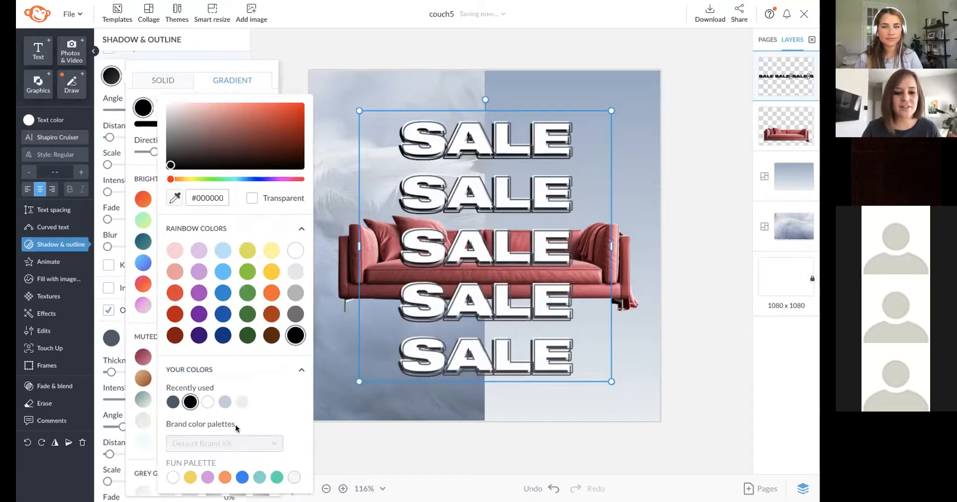
pyautogui.click(222, 248)
pyautogui.click(144, 168)
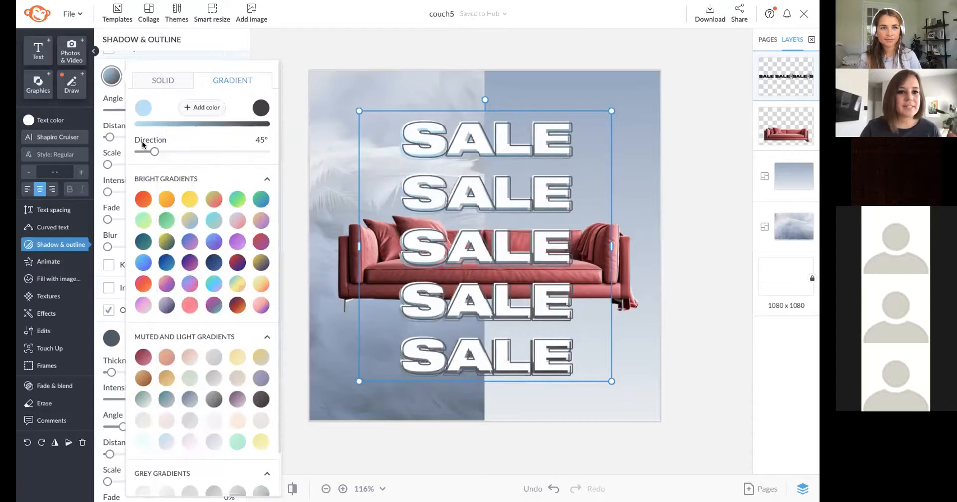
pyautogui.click(174, 198)
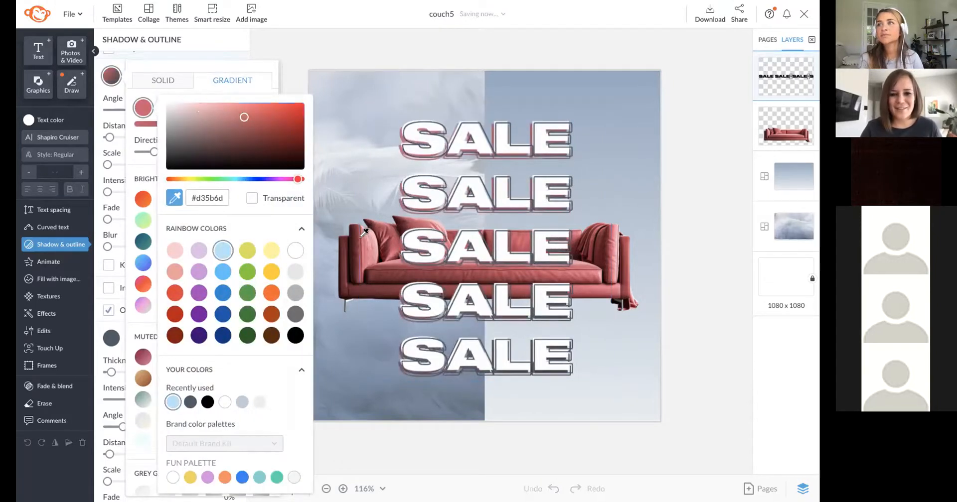
pyautogui.click(361, 234)
pyautogui.click(139, 131)
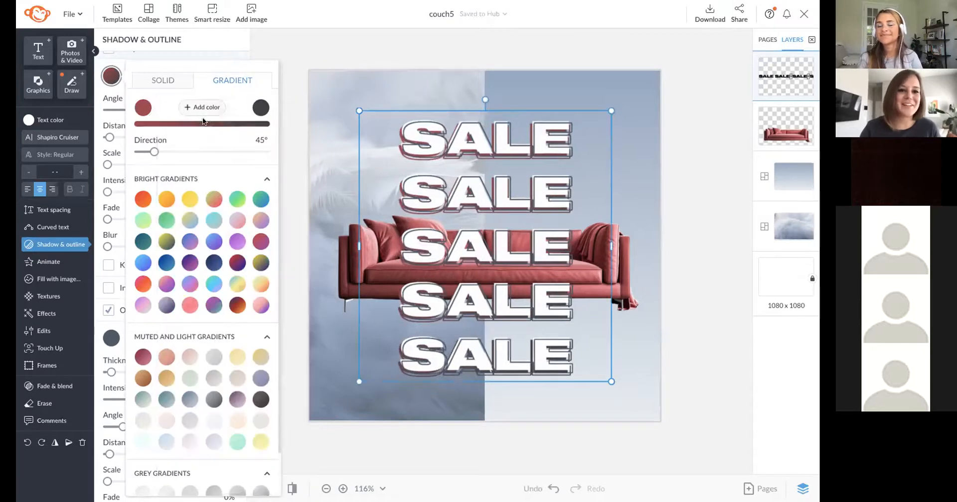
# Set the shadow gradient's end colour to a light grey-blue sampled from the feather background and close the colour picker.
pyautogui.click(260, 108)
pyautogui.click(294, 197)
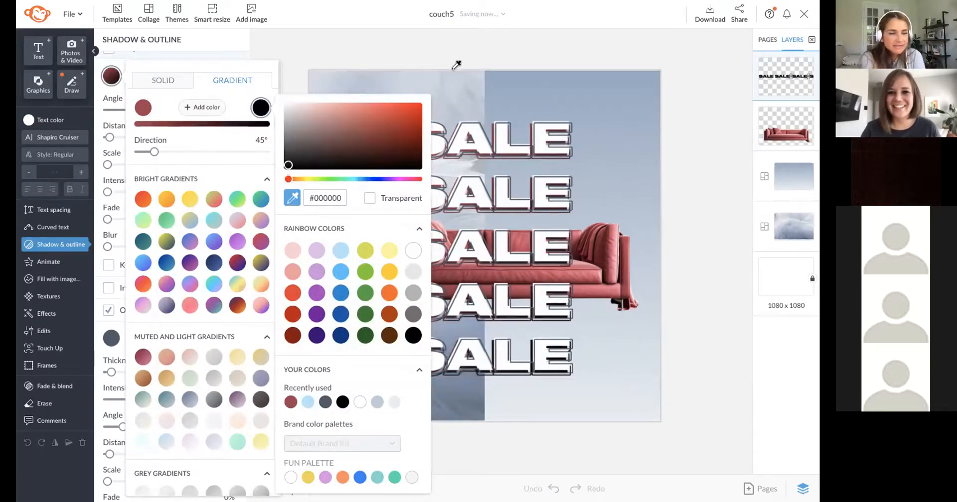
pyautogui.click(473, 71)
pyautogui.click(237, 103)
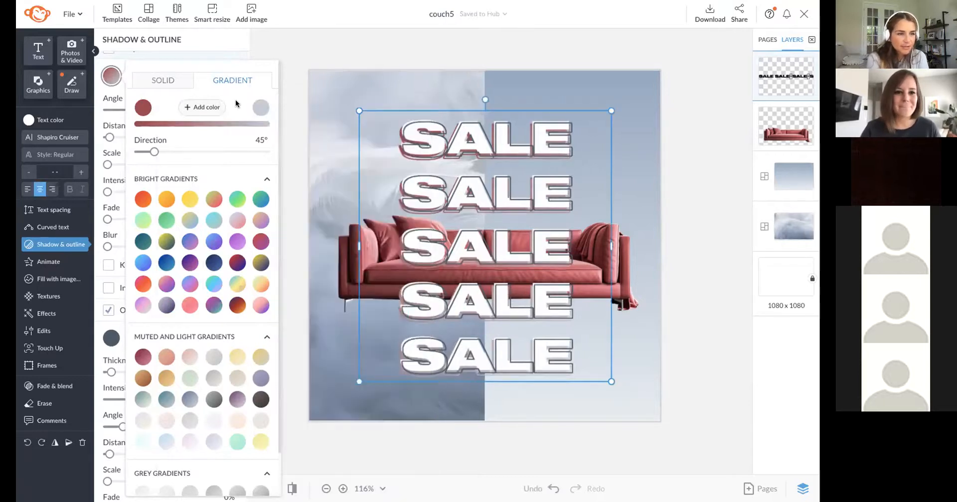
pyautogui.click(104, 122)
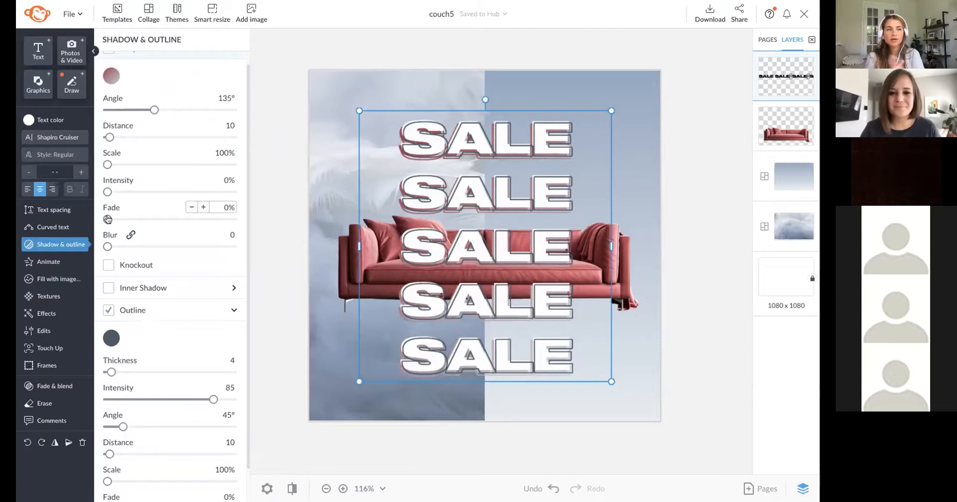
# Add and delete a middle colour in the text's shadow gradient, and apply the light-blue-to-coral bright preset.
pyautogui.click(111, 76)
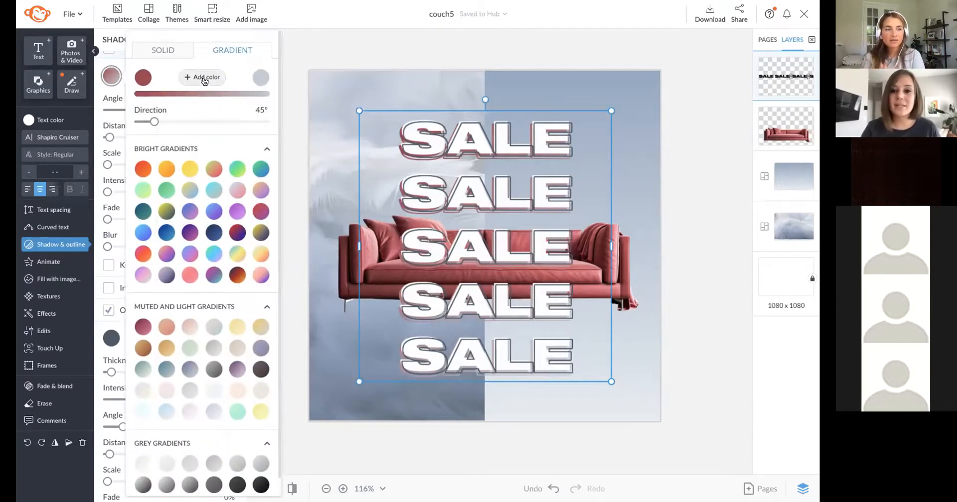
pyautogui.click(203, 78)
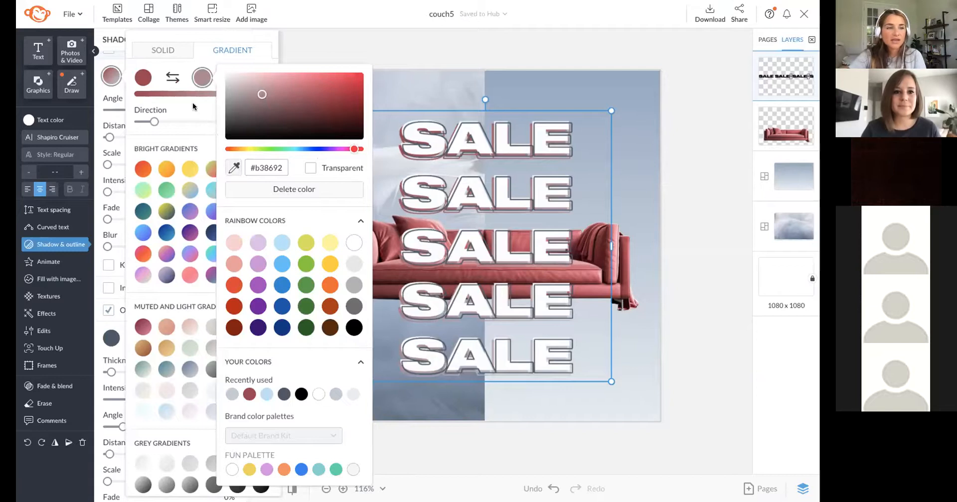
pyautogui.click(294, 189)
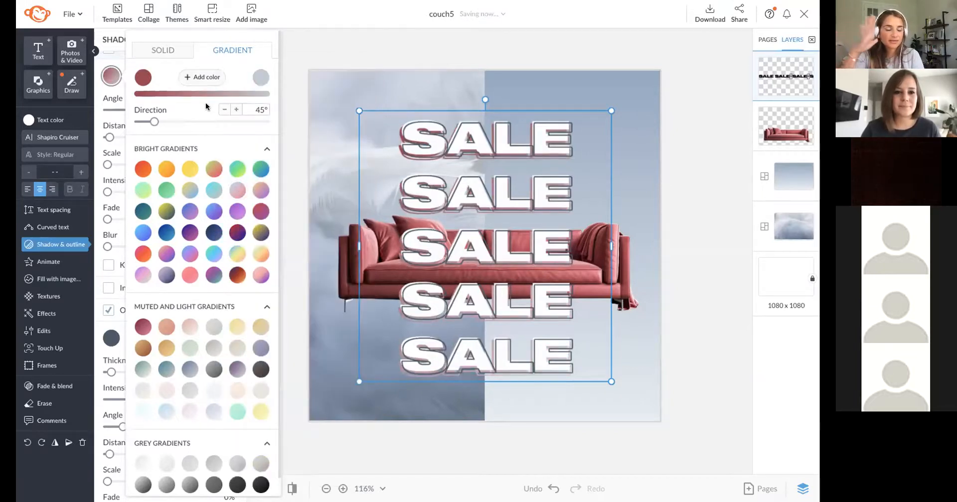
pyautogui.click(236, 189)
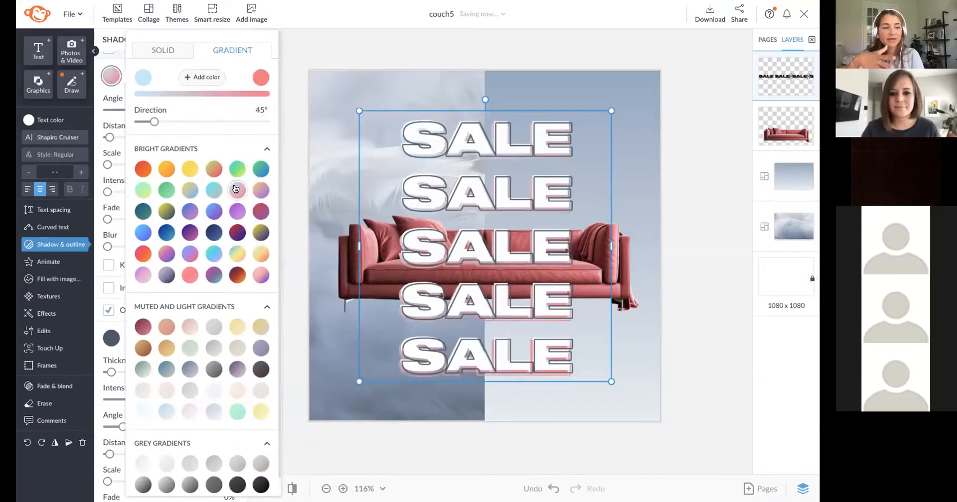
pyautogui.click(114, 125)
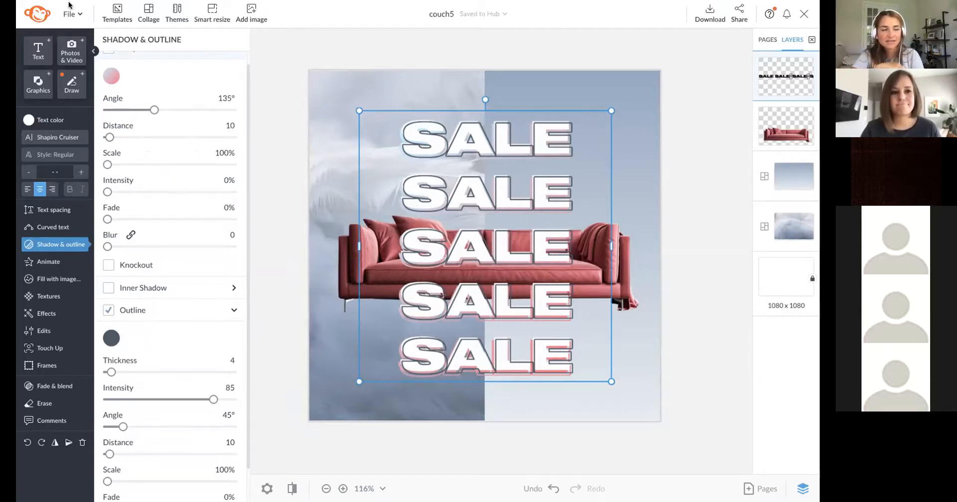
# Collapse the editing tools sidebar to its compact form and expand it again.
pyautogui.click(94, 51)
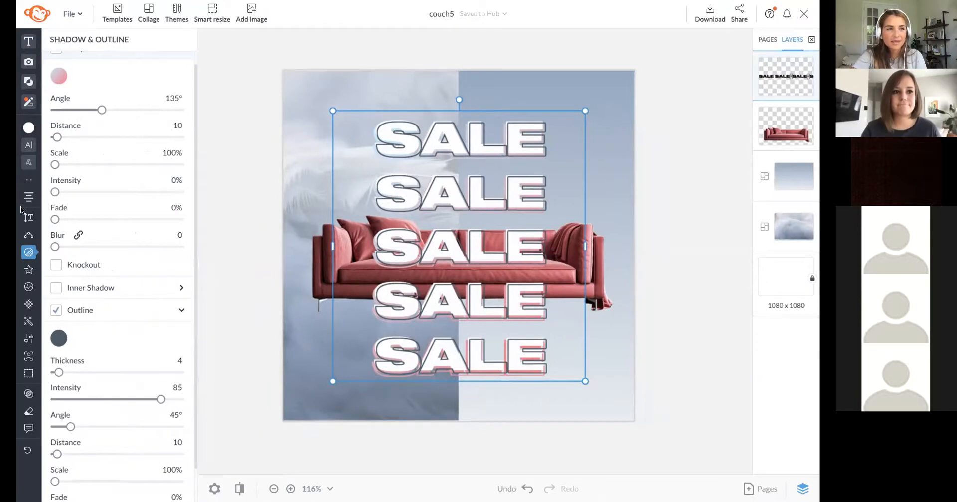
pyautogui.moveTo(46, 259)
pyautogui.click(94, 51)
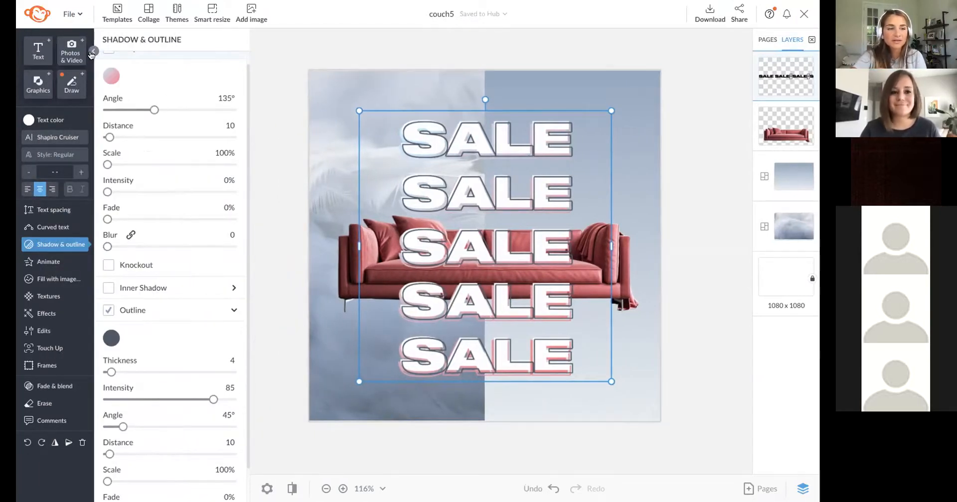
pyautogui.moveTo(158, 97)
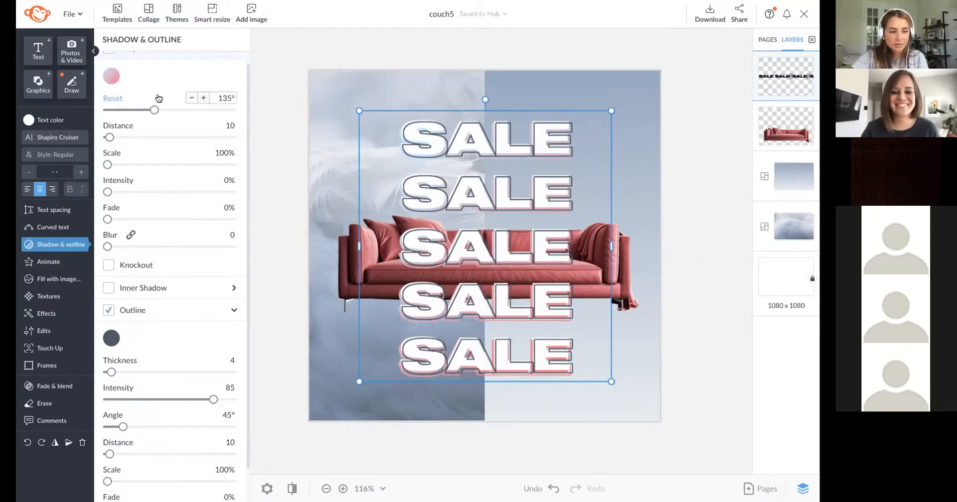
# Try a lighter blue as the shadow gradient's start colour, and replace it with light grey-blue sampled from the feather background.
pyautogui.click(111, 75)
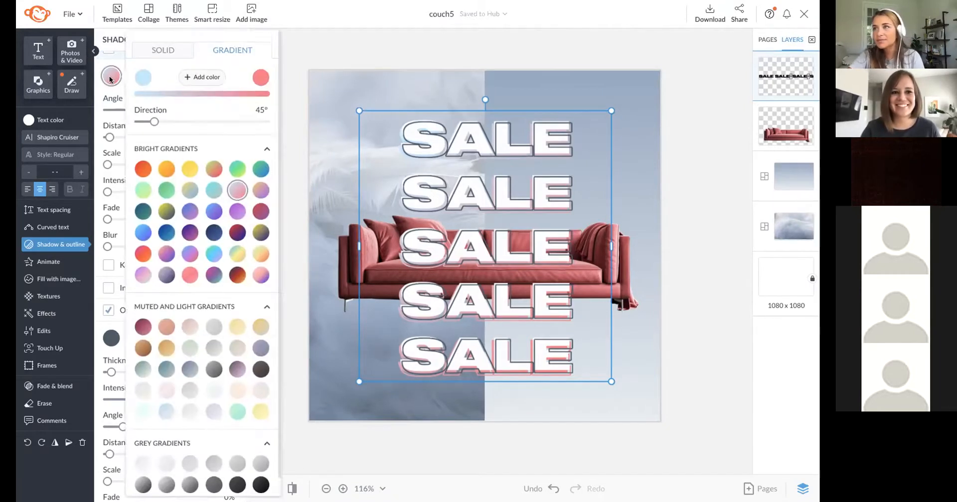
pyautogui.click(143, 77)
pyautogui.moveTo(113, 107); pyautogui.dragTo(96, 98)
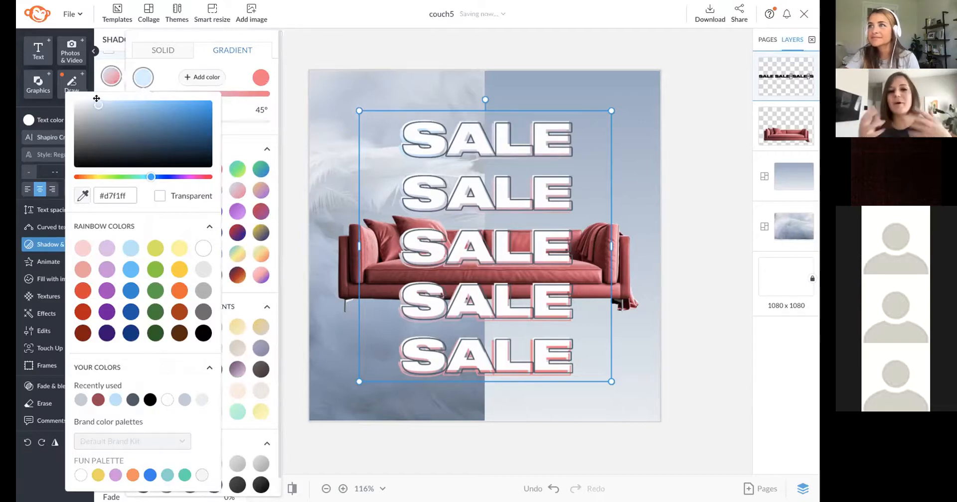
pyautogui.click(82, 195)
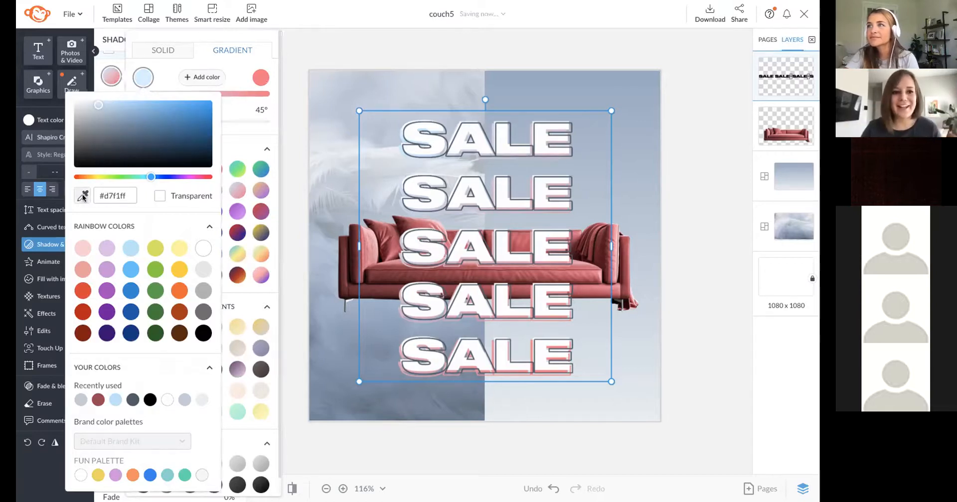
pyautogui.click(332, 139)
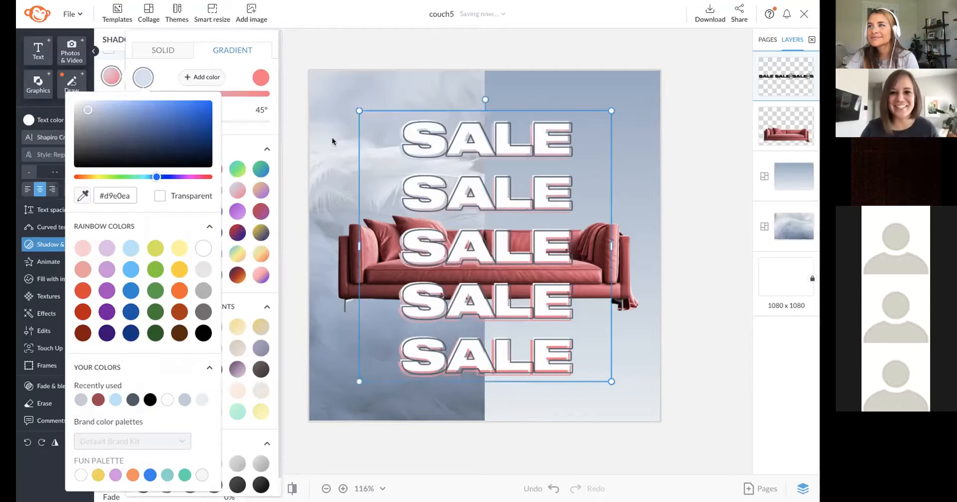
pyautogui.click(297, 46)
pyautogui.click(292, 57)
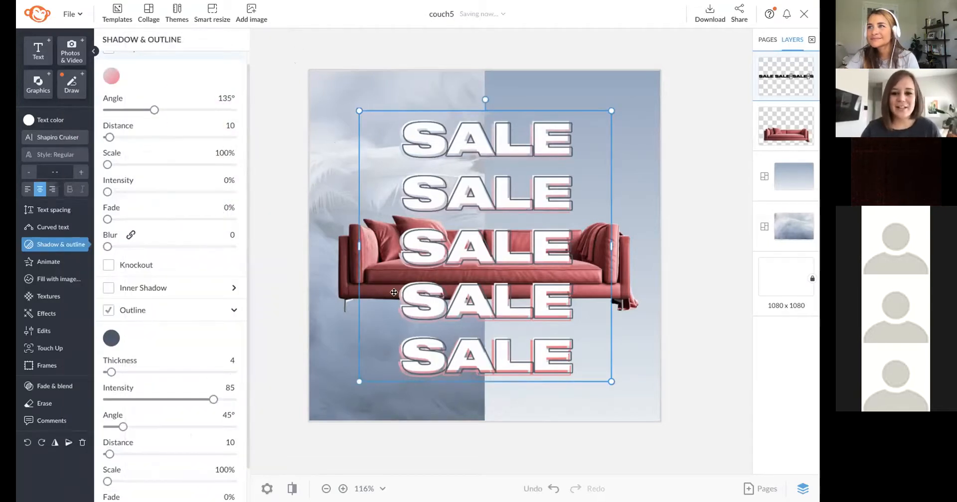
# Set the SALE text outline's angle to 300° and reduce its thickness.
pyautogui.scroll(-1, 217, 315)
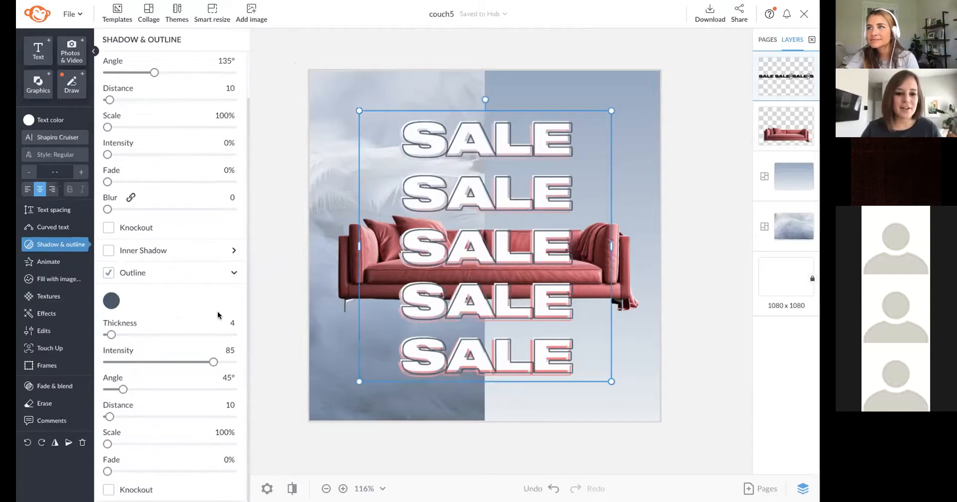
pyautogui.moveTo(123, 389); pyautogui.dragTo(211, 393)
pyautogui.click(203, 378)
pyautogui.doubleClick(203, 378)
pyautogui.doubleClick(190, 323)
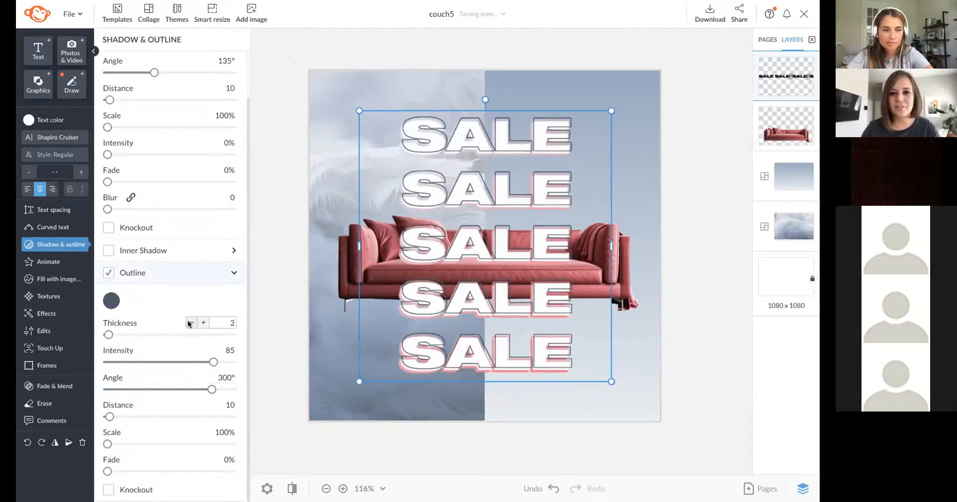
pyautogui.click(190, 323)
pyautogui.click(274, 283)
# Move the SALE text layer behind the couch, bring it back in front, and place it behind the couch again.
pyautogui.moveTo(493, 273); pyautogui.dragTo(494, 275)
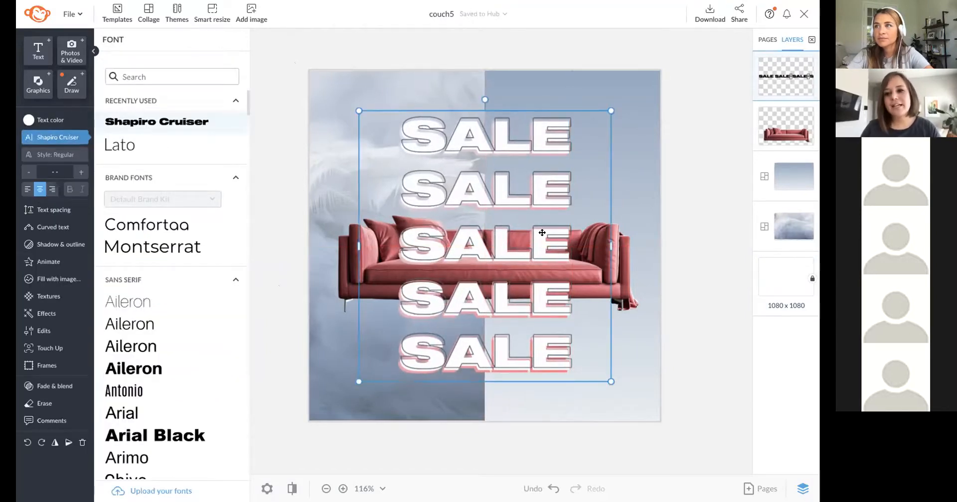
pyautogui.moveTo(778, 85); pyautogui.dragTo(779, 131)
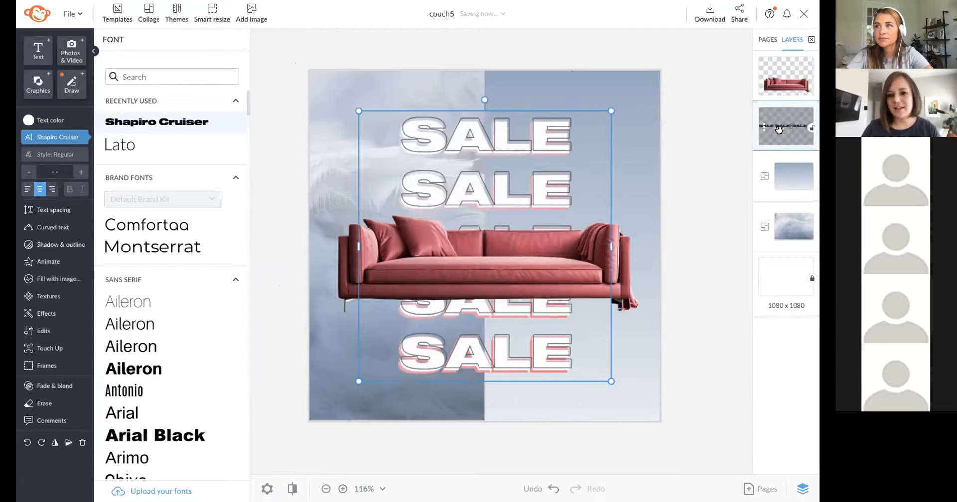
pyautogui.click(718, 105)
pyautogui.click(792, 75)
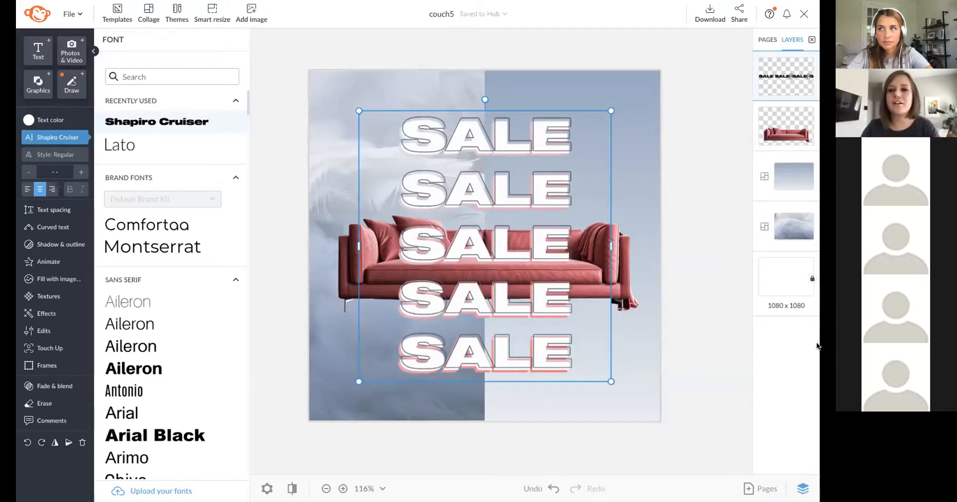
pyautogui.moveTo(769, 75); pyautogui.dragTo(776, 124)
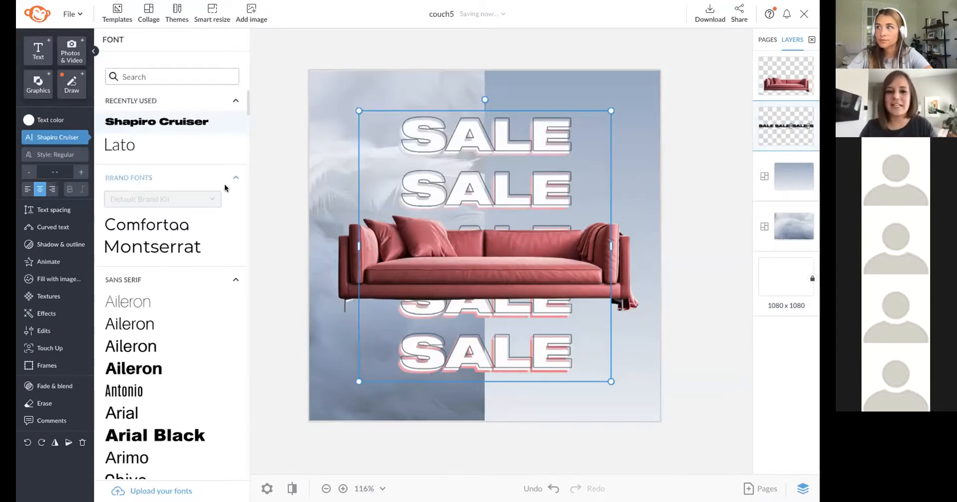
# Try a letter spacing of 1.2 on the SALE text, settle on 1.1, and bring the text layer in front of the couch.
pyautogui.click(52, 210)
pyautogui.click(230, 60)
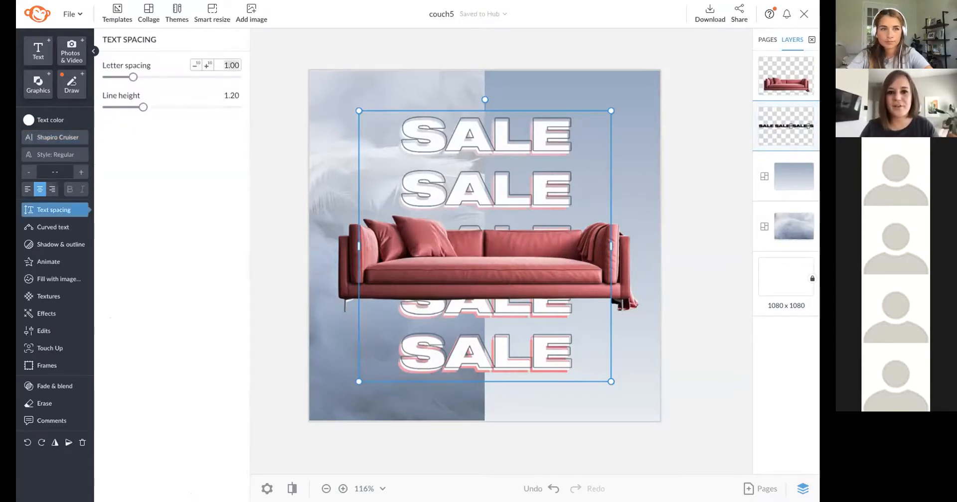
pyautogui.write('1.2')
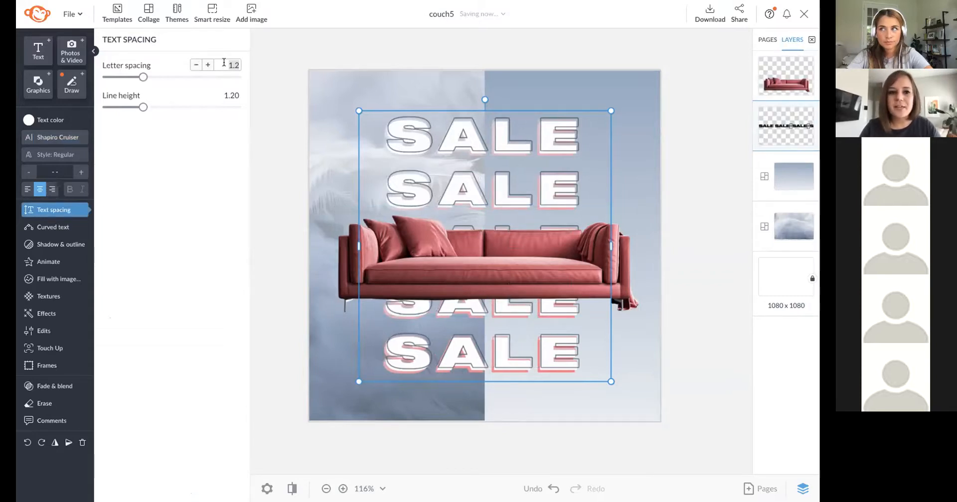
pyautogui.write('1.1')
pyautogui.moveTo(787, 120); pyautogui.dragTo(786, 75)
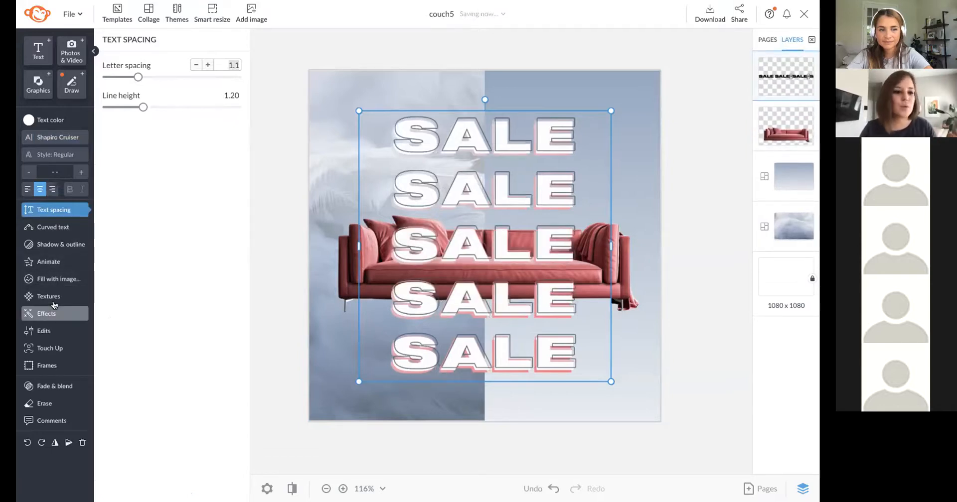
# Erase the S and the adjoining edge of the A in the third SALE line with the round eraser brush at size 100.
pyautogui.click(55, 405)
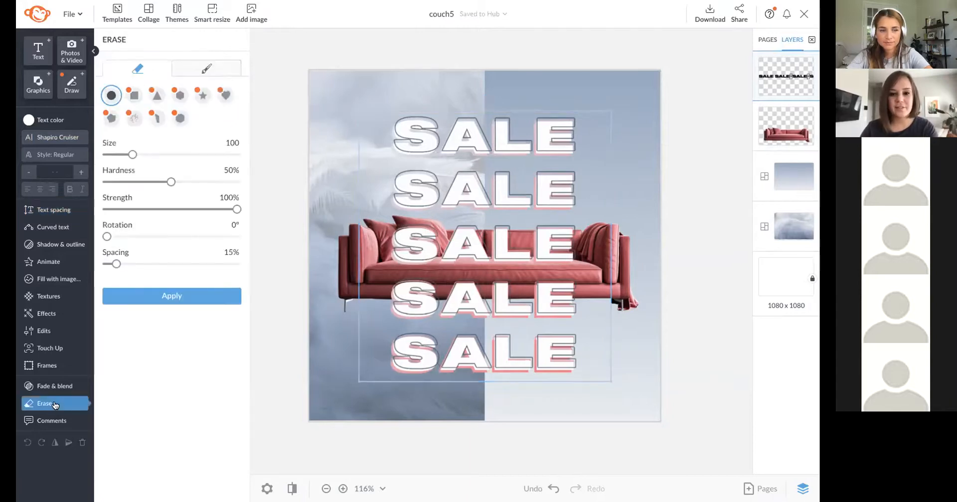
pyautogui.scroll(6, 421, 234)
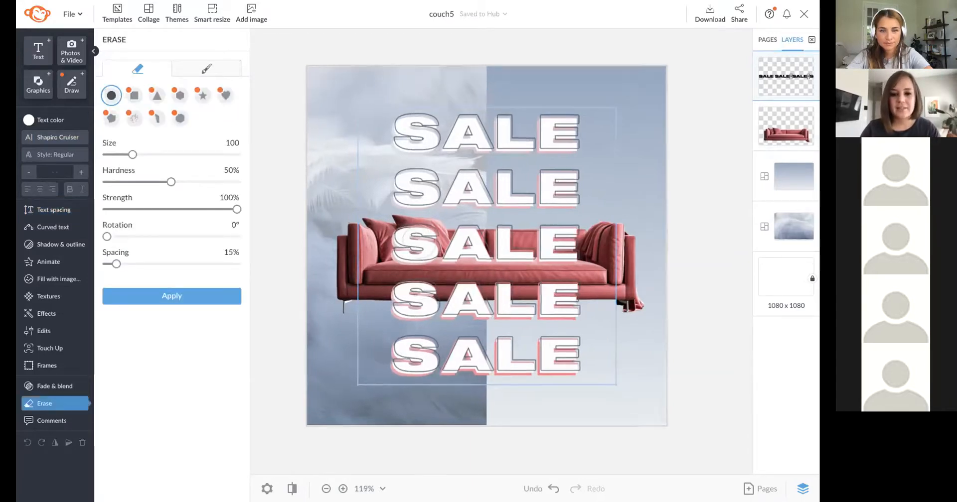
pyautogui.scroll(3, 422, 234)
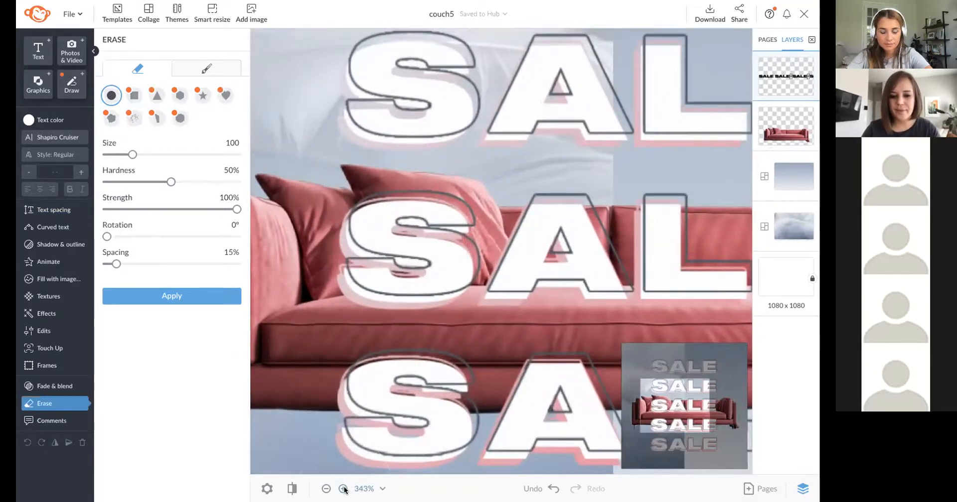
pyautogui.moveTo(400, 224)
pyautogui.mouseDown()
pyautogui.moveTo(415, 244)
pyautogui.moveTo(451, 232)
pyautogui.moveTo(451, 266)
pyautogui.moveTo(442, 264)
pyautogui.moveTo(466, 269)
pyautogui.moveTo(404, 254)
pyautogui.moveTo(380, 206)
pyautogui.moveTo(375, 263)
pyautogui.moveTo(381, 234)
pyautogui.moveTo(355, 263)
pyautogui.moveTo(373, 318)
pyautogui.moveTo(435, 306)
pyautogui.moveTo(448, 237)
pyautogui.mouseUp()
pyautogui.click(203, 69)
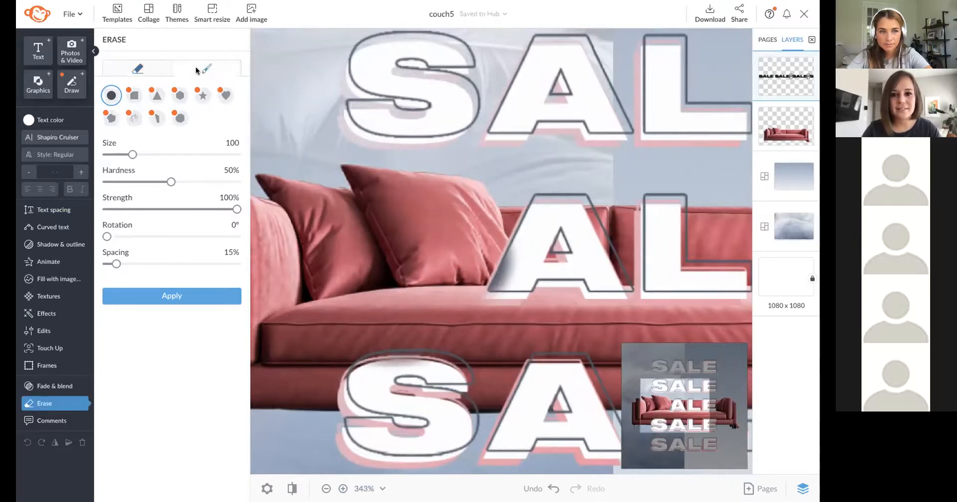
pyautogui.click(137, 68)
pyautogui.moveTo(438, 232)
pyautogui.mouseDown()
pyautogui.moveTo(466, 245)
pyautogui.moveTo(496, 282)
pyautogui.moveTo(498, 265)
pyautogui.moveTo(514, 300)
pyautogui.mouseUp()
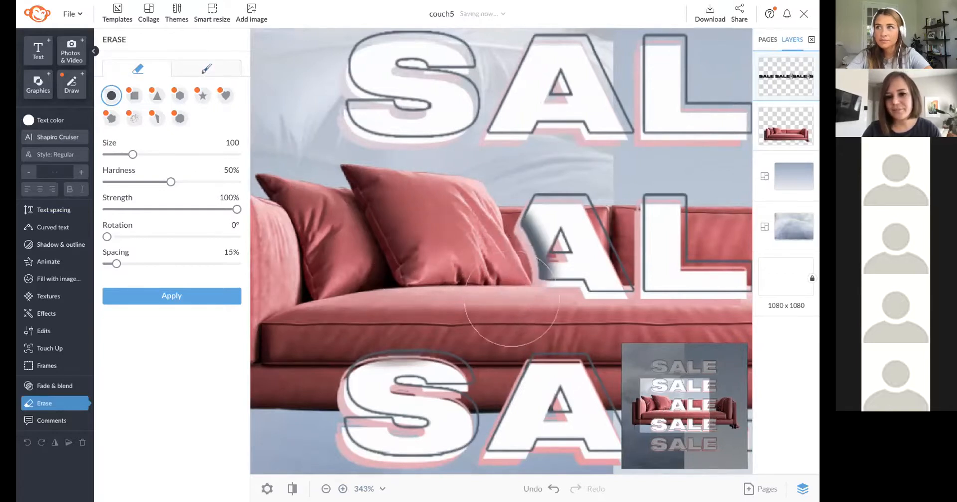
# Paint back part of the erased A in the third SALE line and apply the eraser edits.
pyautogui.click(206, 70)
pyautogui.moveTo(505, 212)
pyautogui.mouseDown()
pyautogui.moveTo(506, 235)
pyautogui.moveTo(528, 259)
pyautogui.mouseUp()
pyautogui.moveTo(554, 223); pyautogui.dragTo(575, 266)
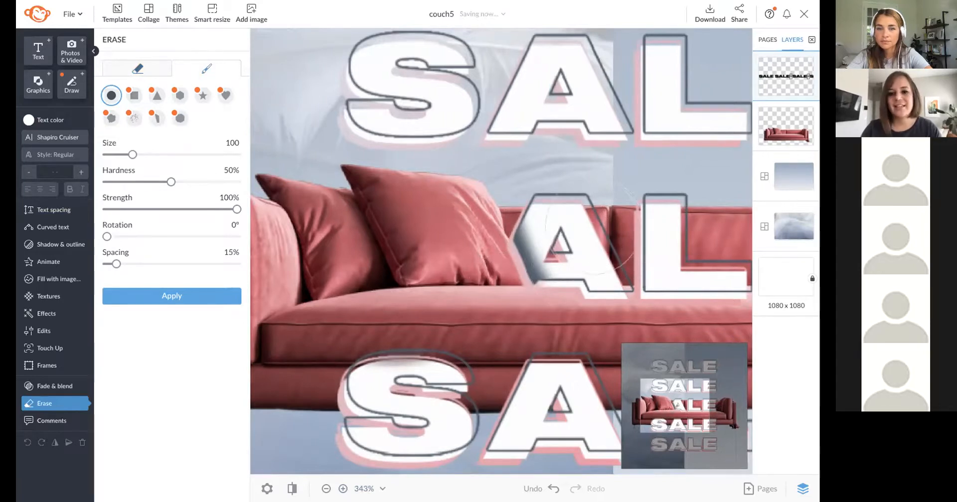
pyautogui.scroll(-5, 592, 230)
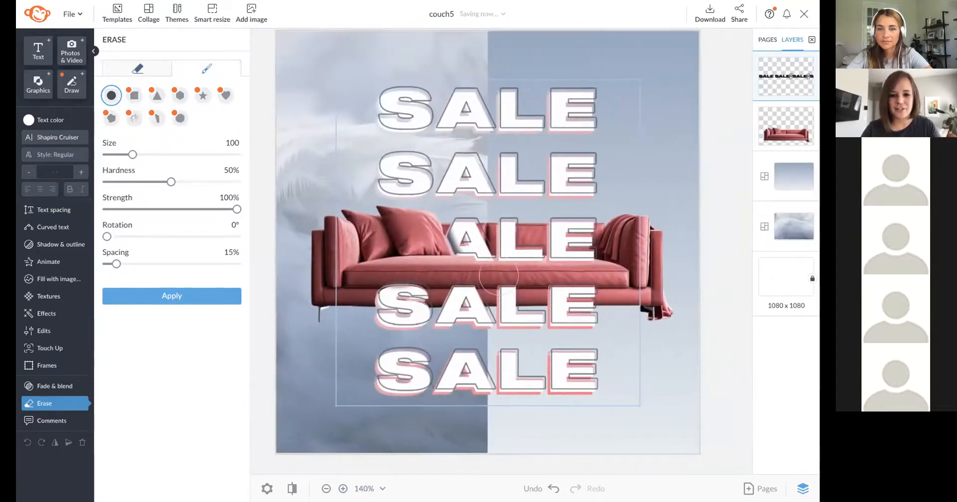
pyautogui.click(196, 296)
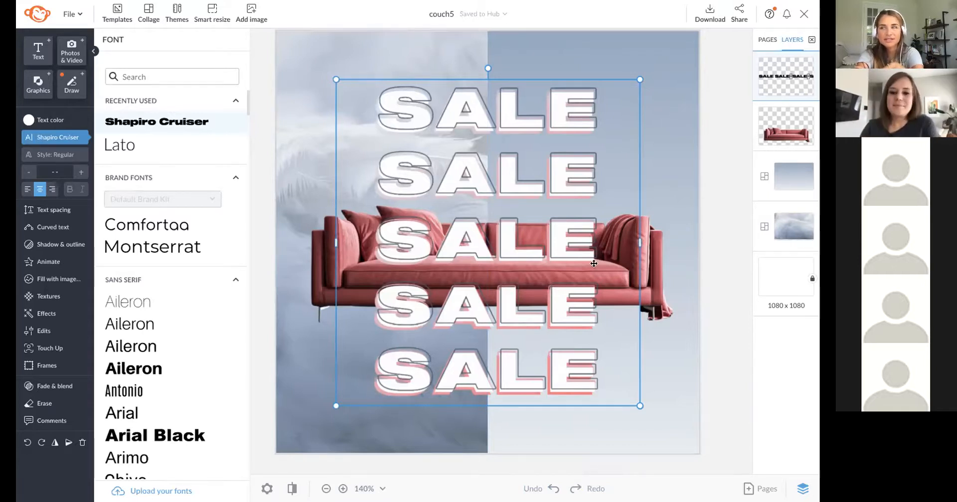
# Browse the recent Hub images, add the orange-couch Instagram Post design as a layer, and delete that layer.
pyautogui.click(252, 14)
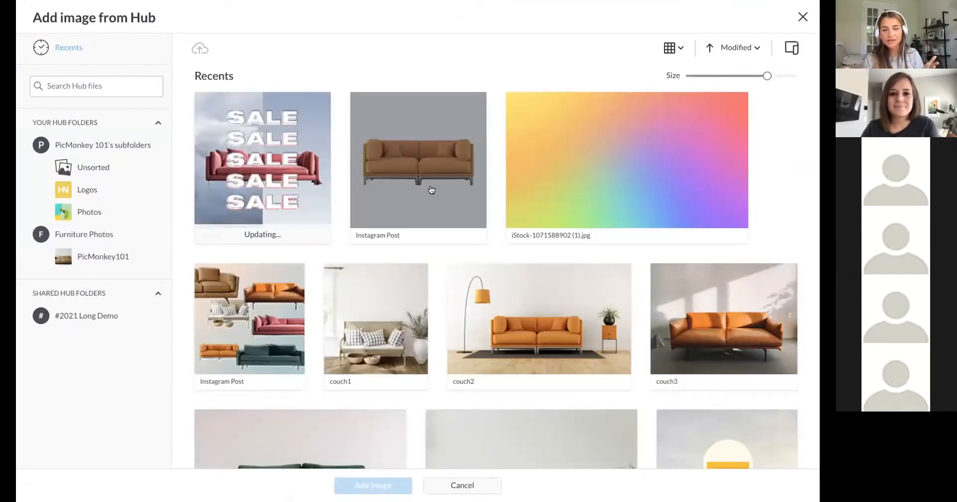
pyautogui.scroll(-10, 403, 286)
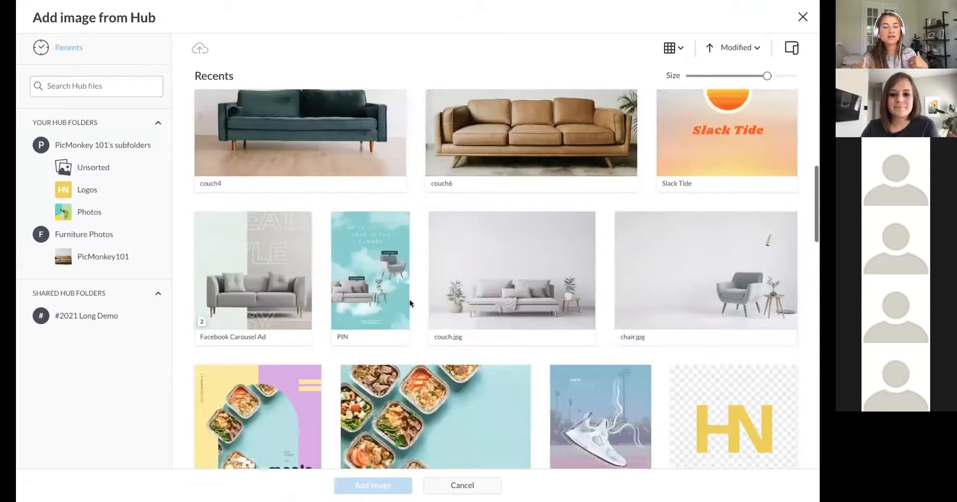
pyautogui.scroll(-10, 422, 282)
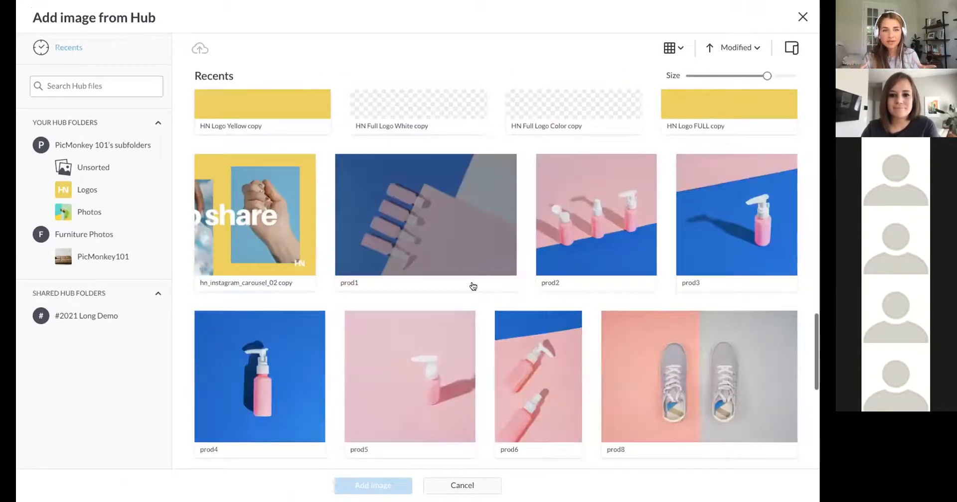
pyautogui.scroll(-4, 471, 314)
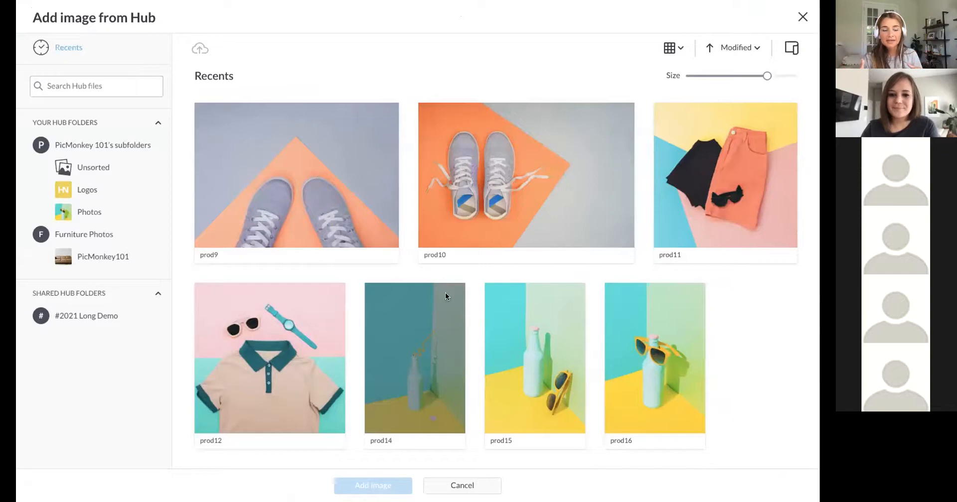
pyautogui.scroll(5, 445, 293)
pyautogui.scroll(15, 416, 231)
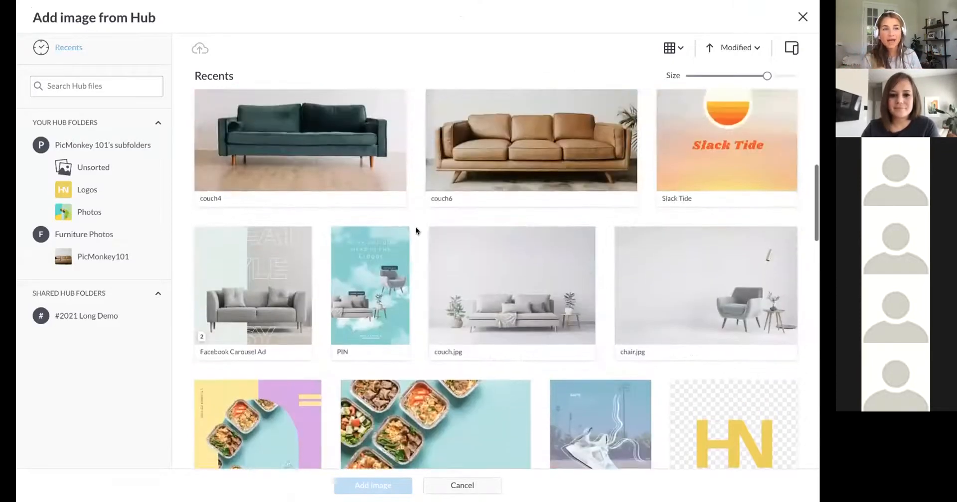
pyautogui.scroll(4, 416, 231)
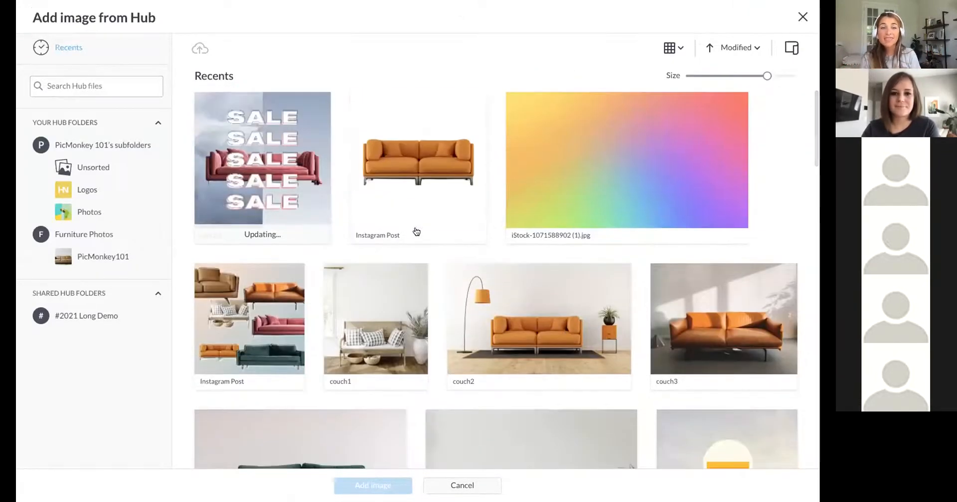
pyautogui.doubleClick(425, 193)
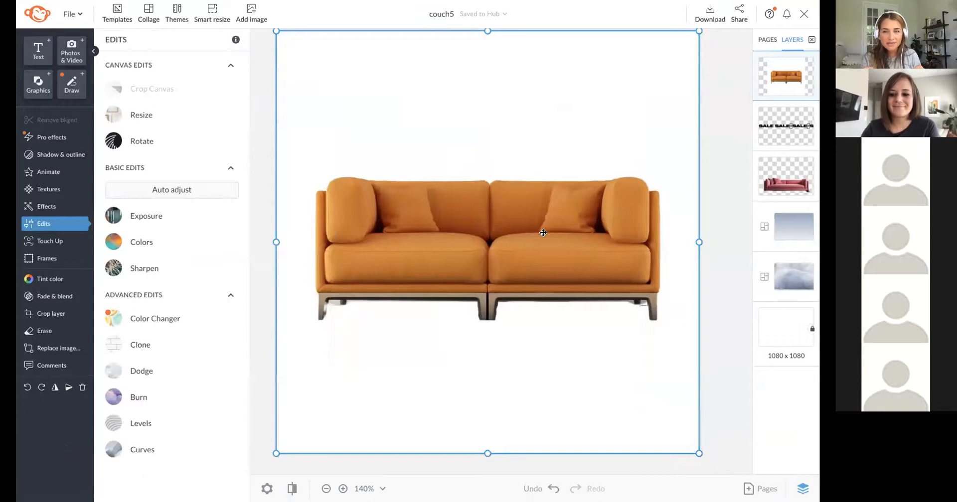
pyautogui.press('Delete')
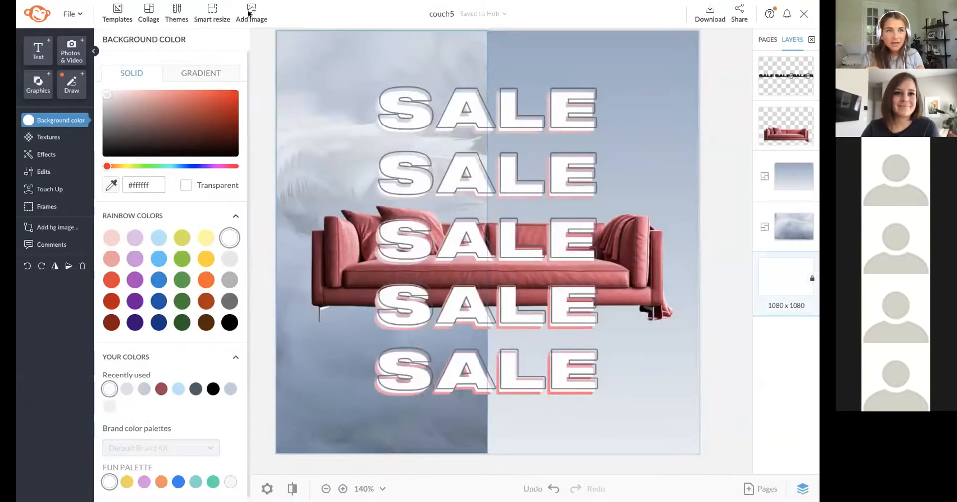
# Add the Slack Tide design from the Hub as a layer and revert all its changes to break it into separate layers.
pyautogui.click(253, 14)
pyautogui.click(274, 74)
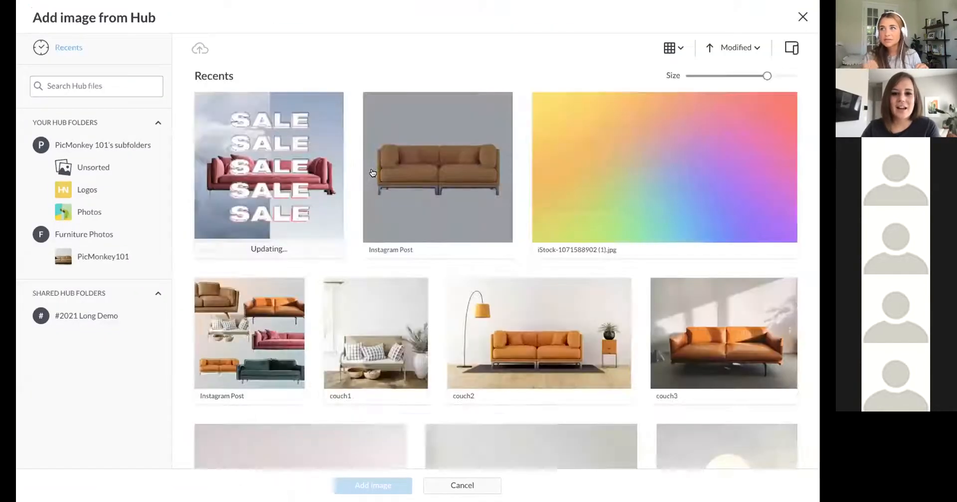
pyautogui.scroll(-15, 375, 243)
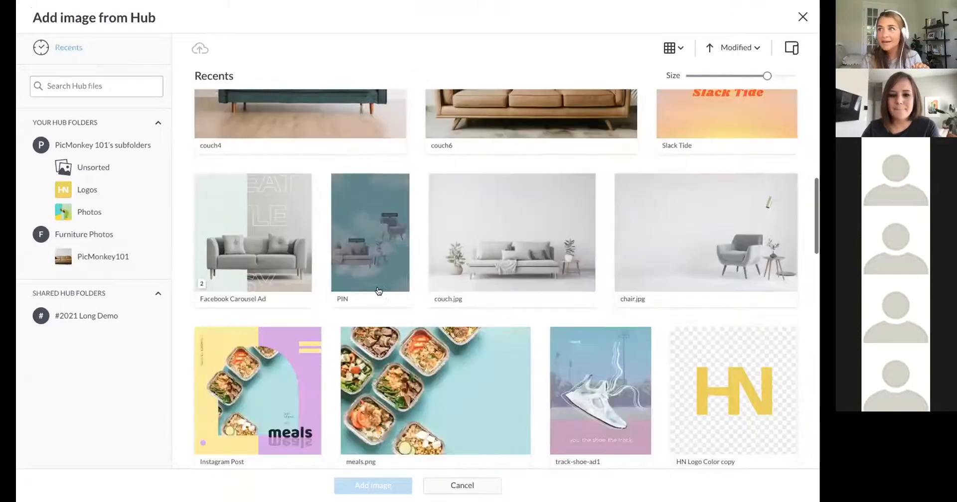
pyautogui.scroll(4, 378, 292)
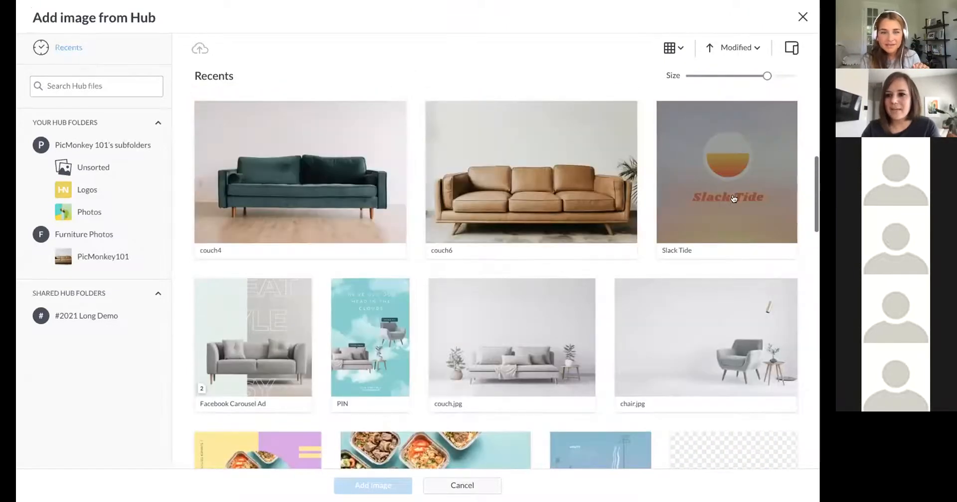
pyautogui.doubleClick(733, 198)
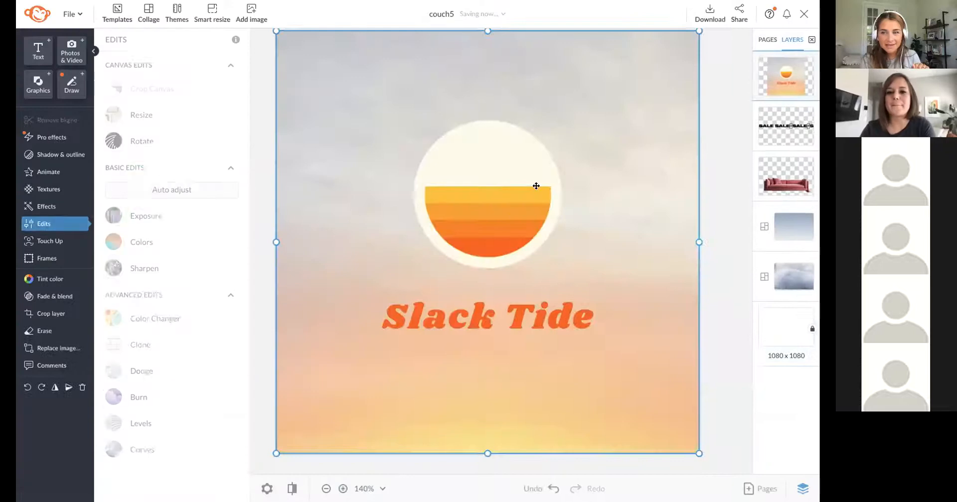
pyautogui.rightClick(488, 205)
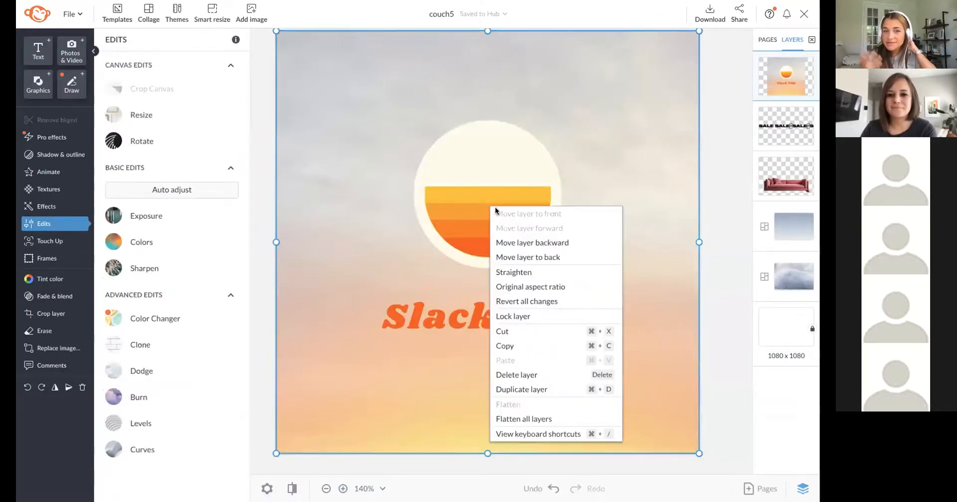
pyautogui.click(561, 300)
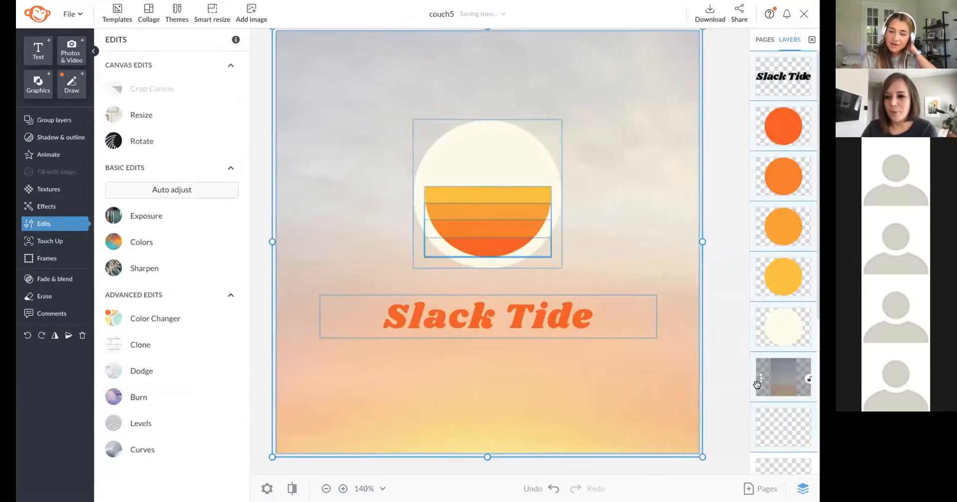
# Delete the sunset sky background that came with the Slack Tide design.
pyautogui.scroll(-1, 757, 384)
pyautogui.scroll(-1, 757, 384)
pyautogui.click(775, 360)
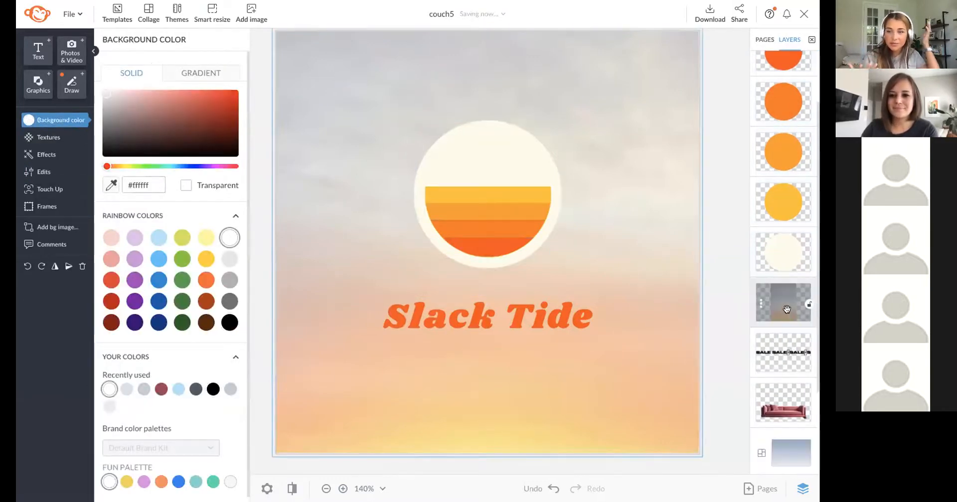
pyautogui.click(606, 353)
pyautogui.moveTo(606, 352); pyautogui.dragTo(506, 298)
pyautogui.press('Delete')
# Try moving the yellow sun stripe, undo the move, and group all the sun logo shapes into one layer.
pyautogui.moveTo(477, 199); pyautogui.dragTo(418, 216)
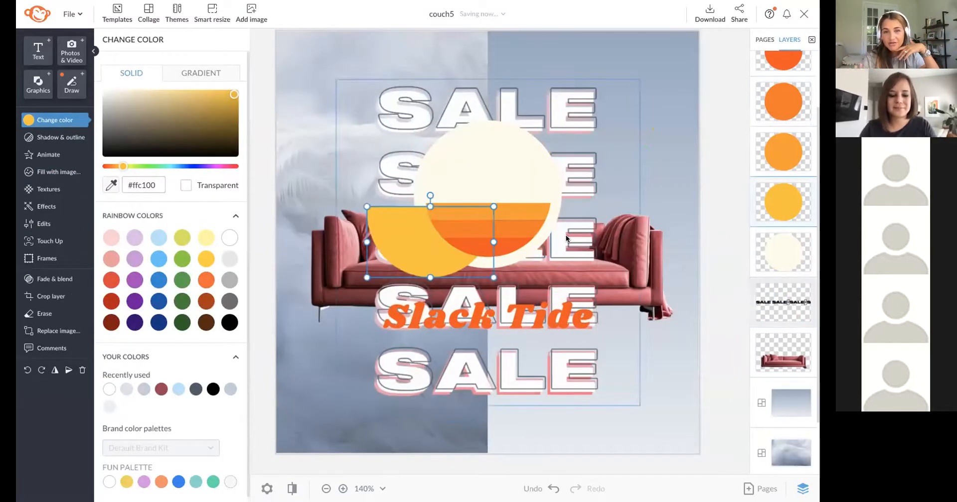
pyautogui.hotkey('ctrl', 'z')
pyautogui.click(788, 260)
pyautogui.scroll(2, 790, 214)
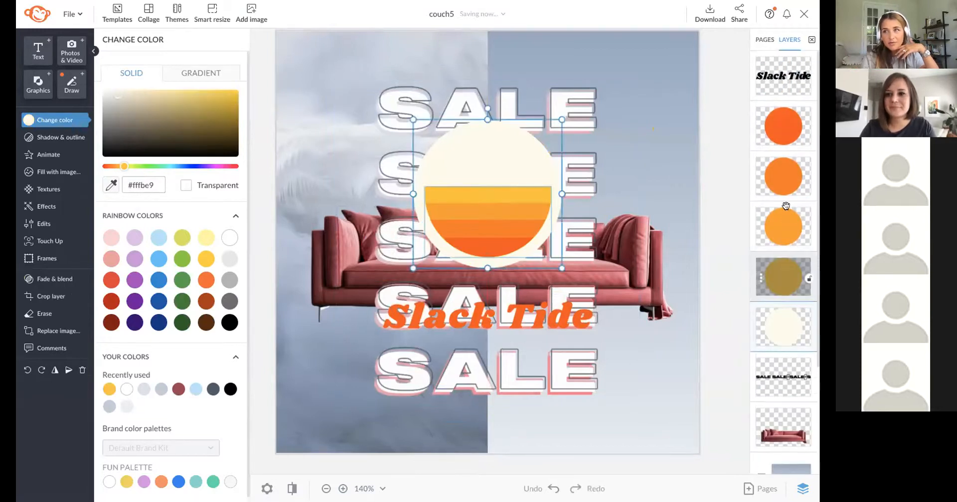
pyautogui.keyDown('shift'); pyautogui.click(780, 128); pyautogui.keyUp('shift')
pyautogui.hotkey('ctrl', 'g')
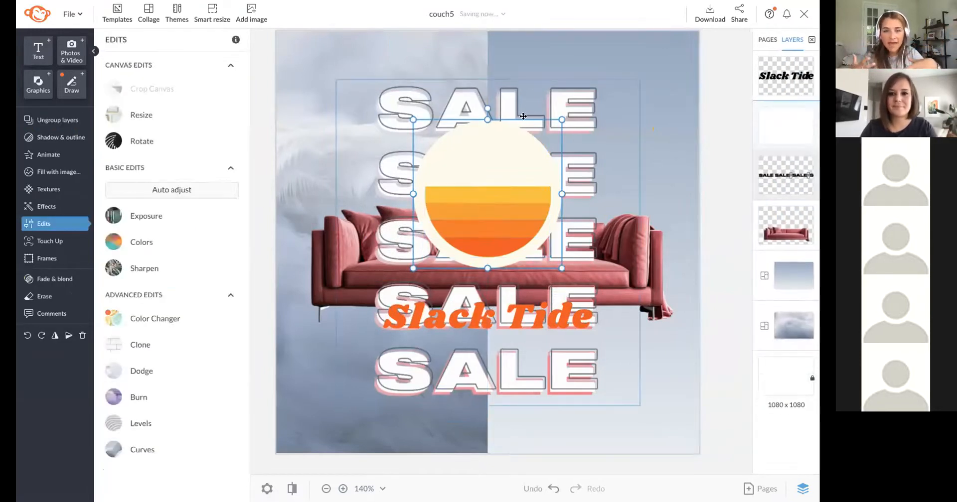
# Scale down the grouped sun logo and delete the Slack Tide text layer.
pyautogui.moveTo(562, 119); pyautogui.dragTo(518, 145)
pyautogui.click(466, 309)
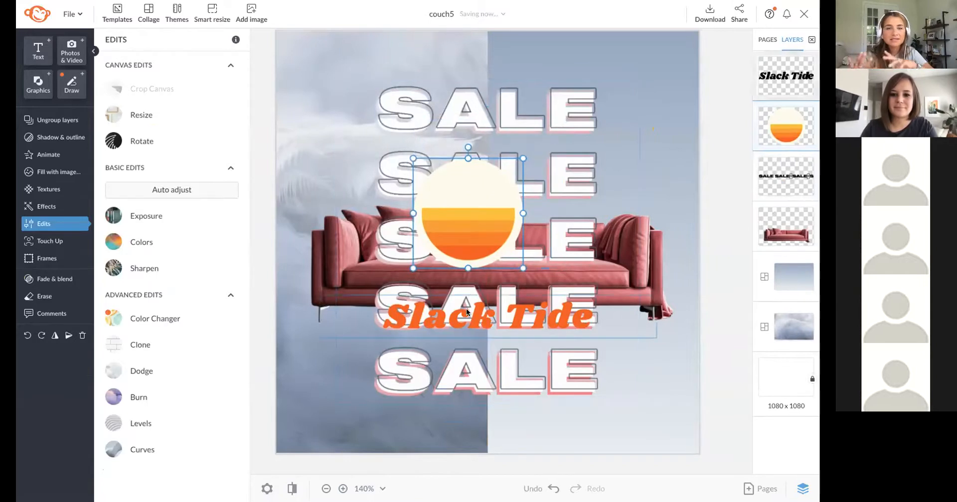
pyautogui.press('Delete')
# Enlarge the sun logo around the middle of the canvas and place its layer behind the couch.
pyautogui.click(472, 200)
pyautogui.moveTo(521, 270); pyautogui.dragTo(604, 320)
pyautogui.moveTo(528, 246); pyautogui.dragTo(505, 234)
pyautogui.moveTo(786, 76); pyautogui.dragTo(790, 177)
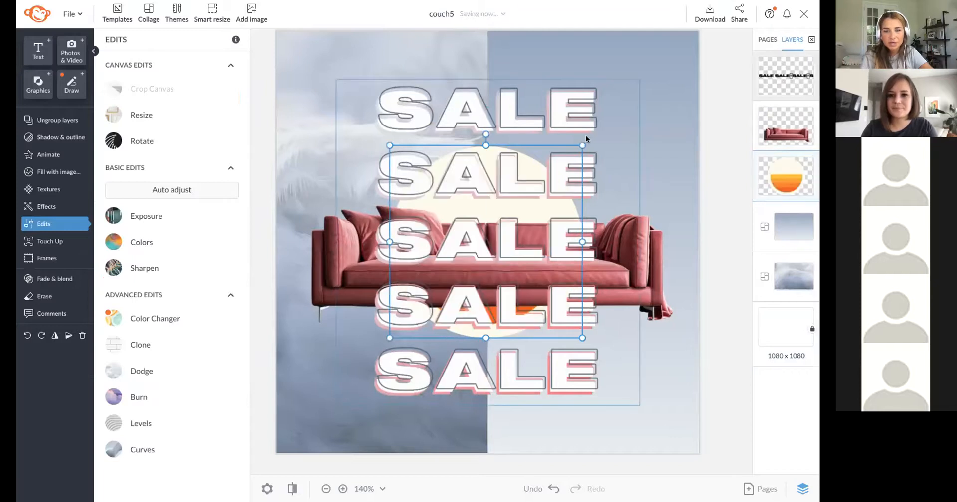
# Enlarge the sun logo until it runs off the canvas at the lower left, and delete it.
pyautogui.moveTo(583, 145); pyautogui.dragTo(754, 55)
pyautogui.moveTo(649, 78); pyautogui.dragTo(721, 27)
pyautogui.moveTo(664, 96); pyautogui.dragTo(431, 295)
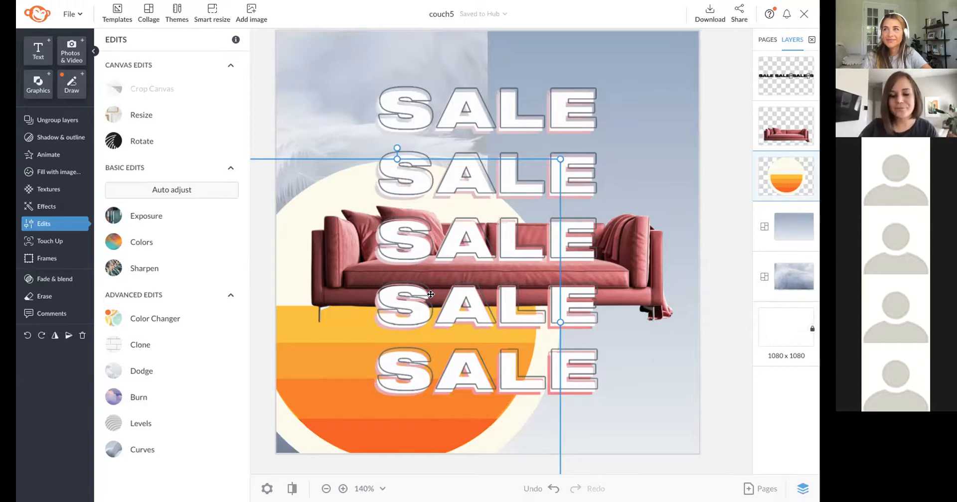
pyautogui.press('Delete')
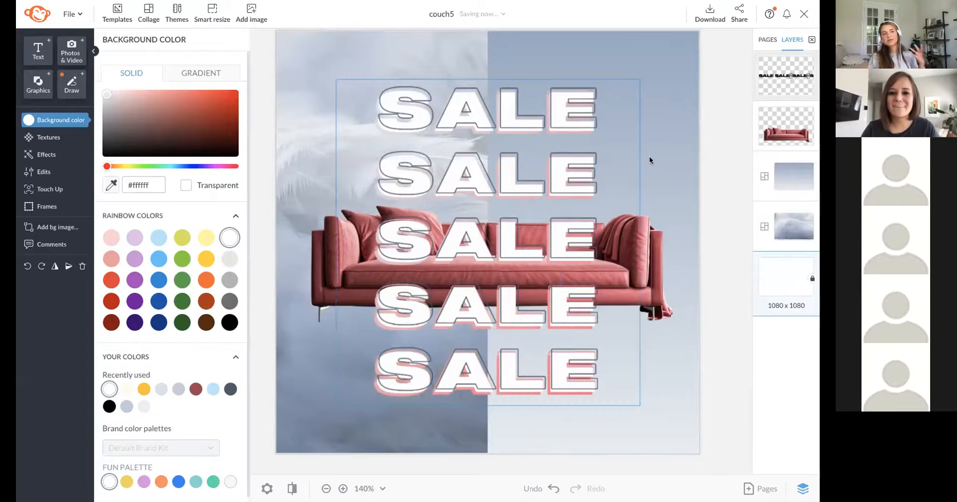
# Copy the word SALE from the third line of the text block and remove it from that line.
pyautogui.click(558, 201)
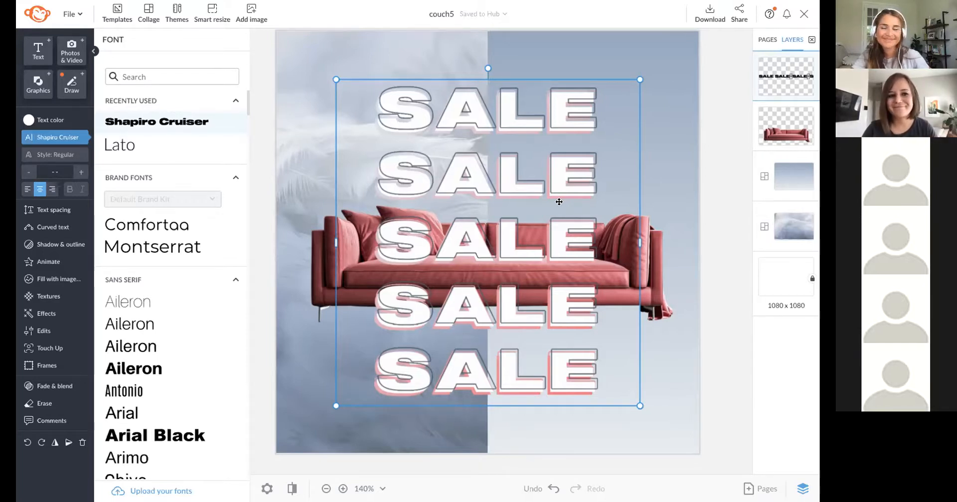
pyautogui.click(599, 229)
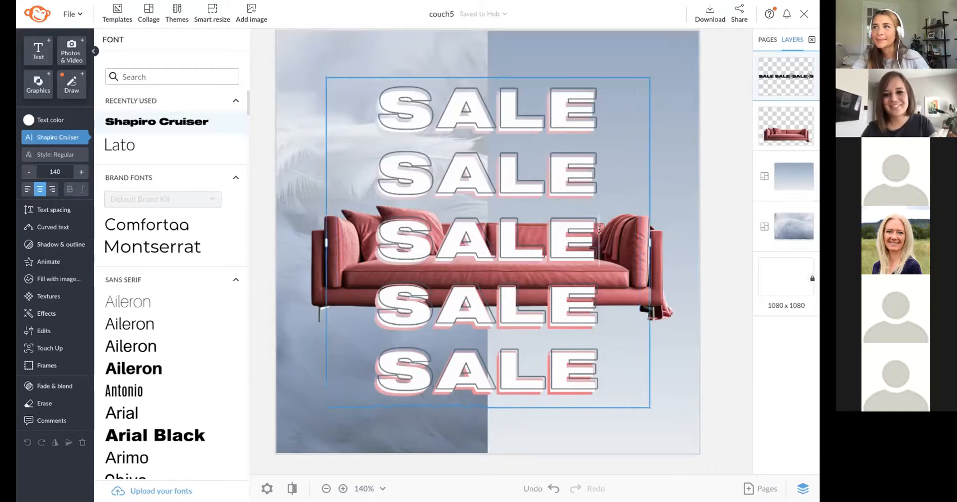
pyautogui.moveTo(600, 234); pyautogui.dragTo(381, 243)
pyautogui.hotkey('ctrl', 'c')
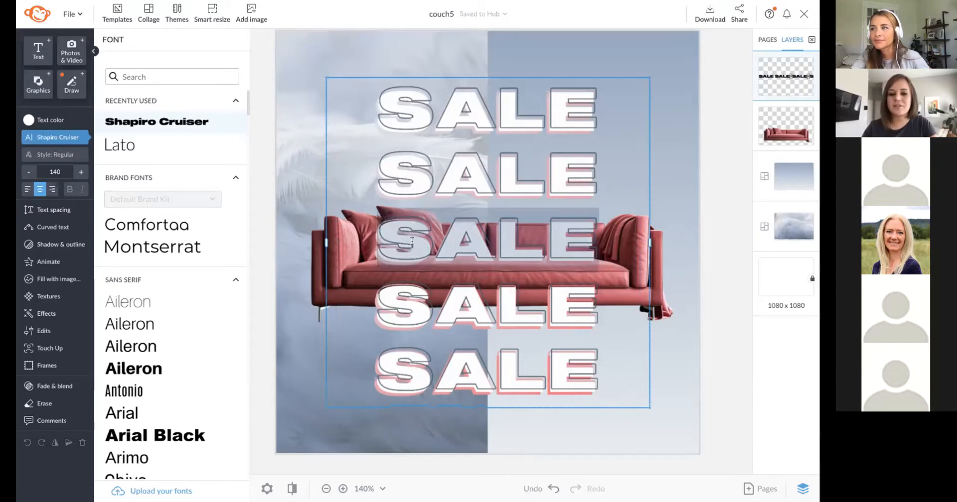
pyautogui.press('BackSpace')
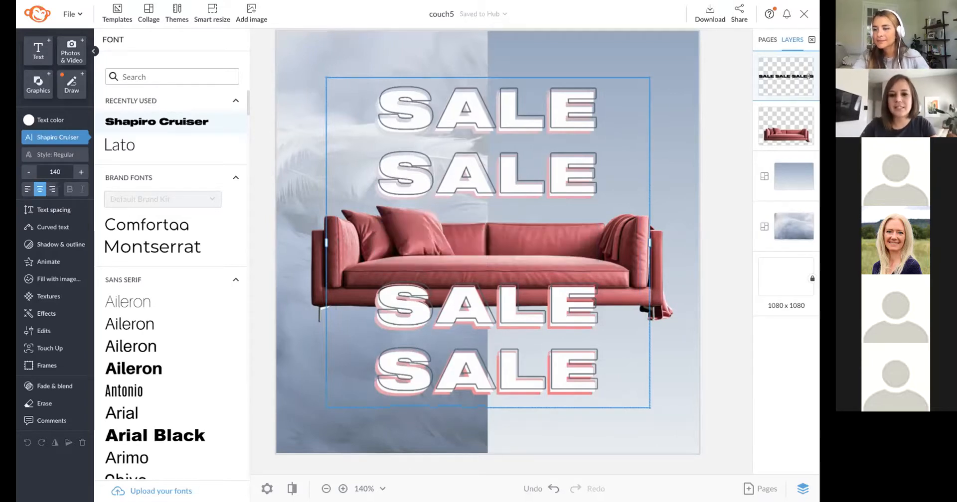
pyautogui.click(706, 235)
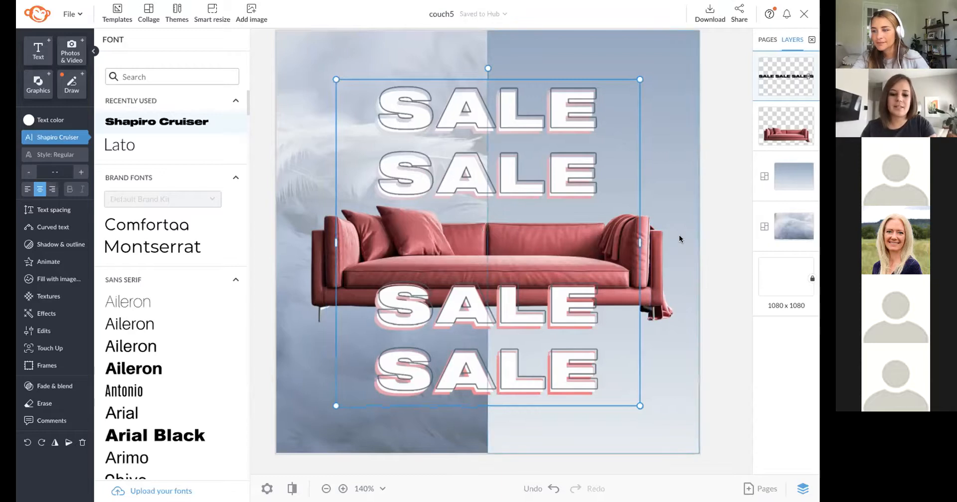
# Duplicate the SALE text layer and replace the copy's text with a single SALE.
pyautogui.hotkey('ctrl', 'd')
pyautogui.doubleClick(542, 240)
pyautogui.hotkey('ctrl', 'v')
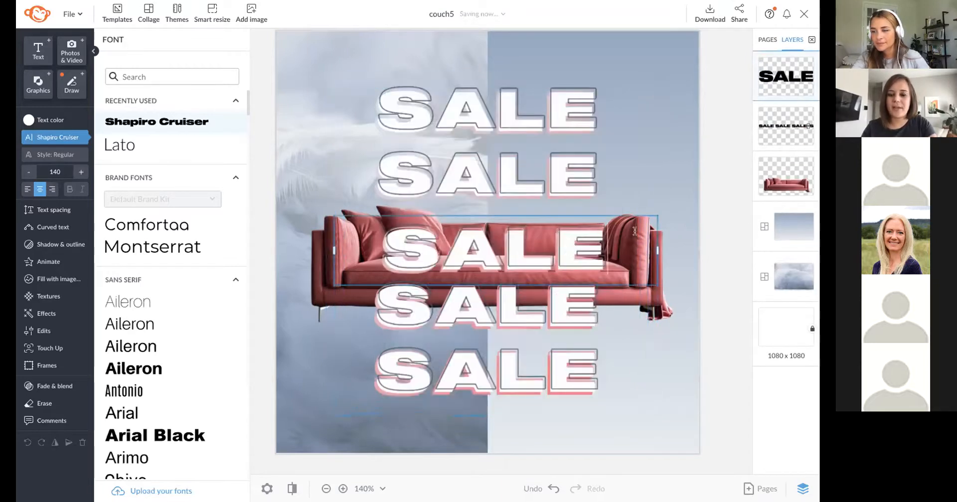
# Move the single SALE layer into the empty third line, aligned with the other SALE lines.
pyautogui.click(708, 246)
pyautogui.moveTo(552, 246); pyautogui.dragTo(543, 237)
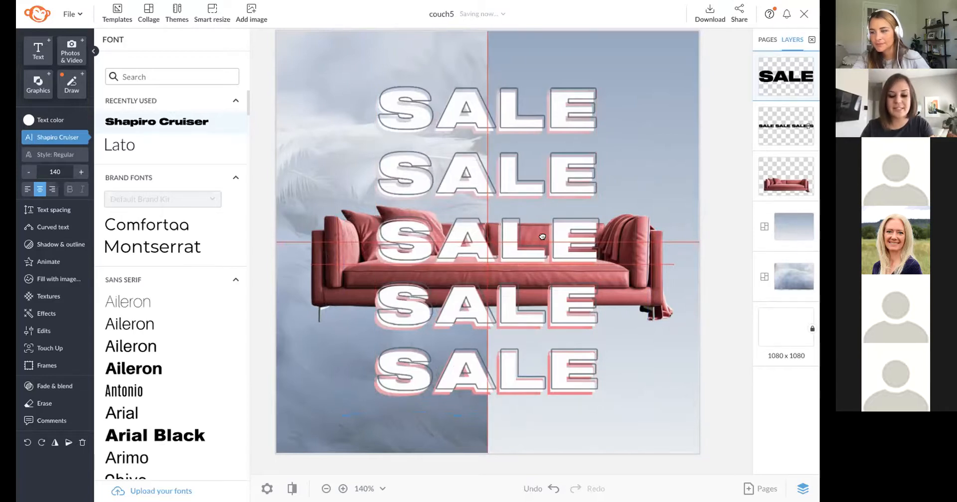
pyautogui.moveTo(543, 237); pyautogui.dragTo(542, 235)
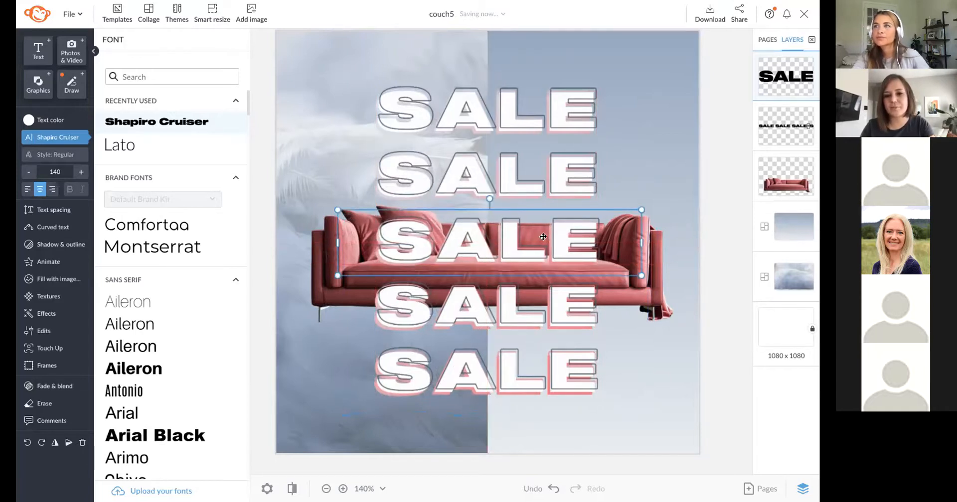
# Turn off the outline and drop shadow on the single SALE layer over the couch.
pyautogui.rightClick(542, 236)
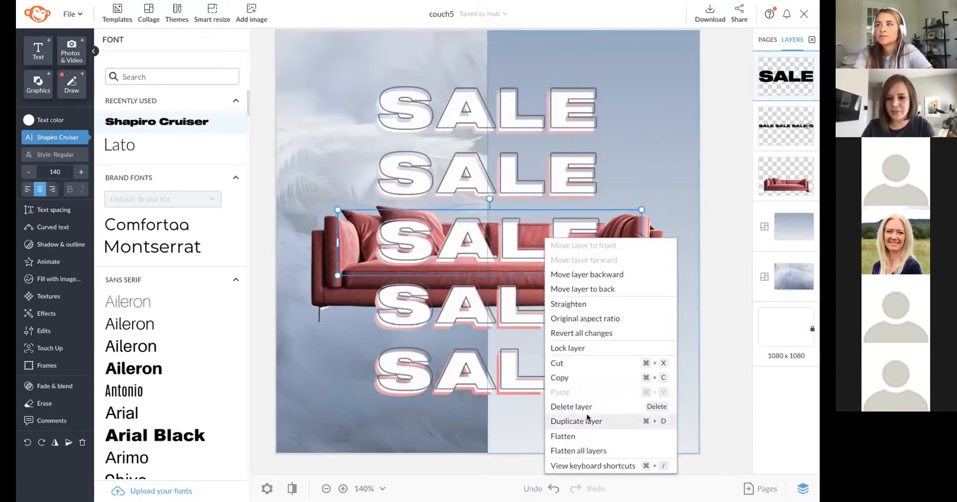
pyautogui.click(475, 240)
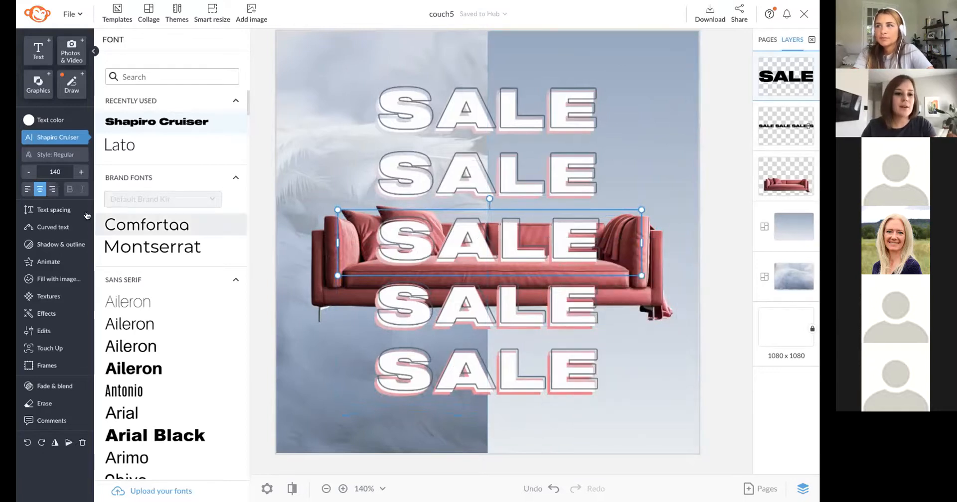
pyautogui.click(68, 244)
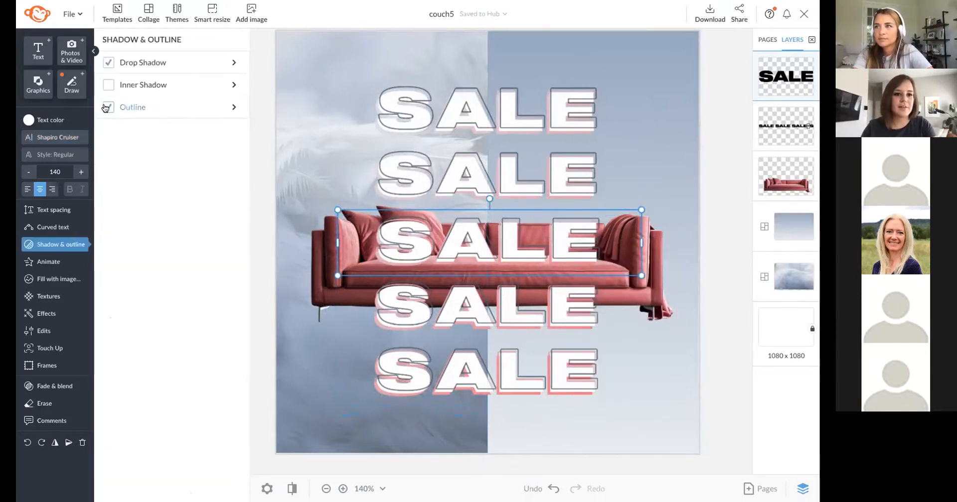
pyautogui.click(109, 107)
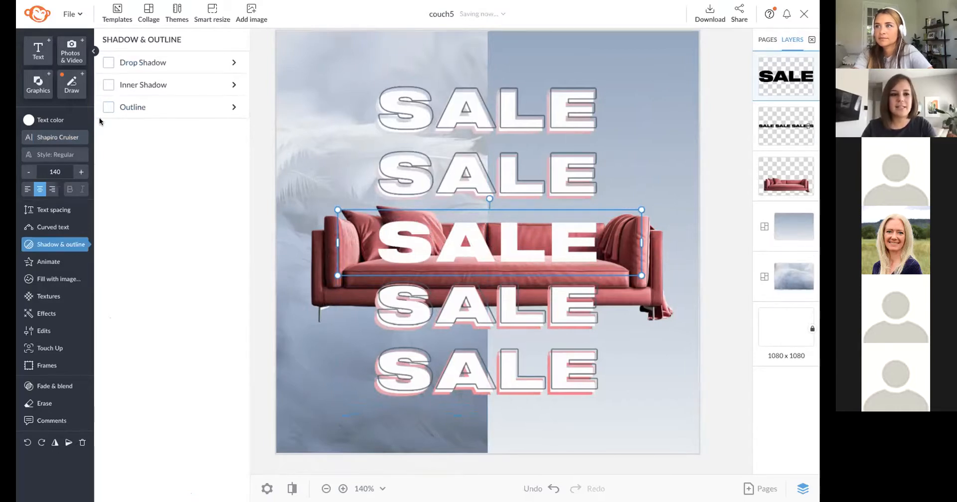
# Add a Glitter texture to the single SALE layer, choosing silver glitter with the fade at 0%.
pyautogui.click(73, 61)
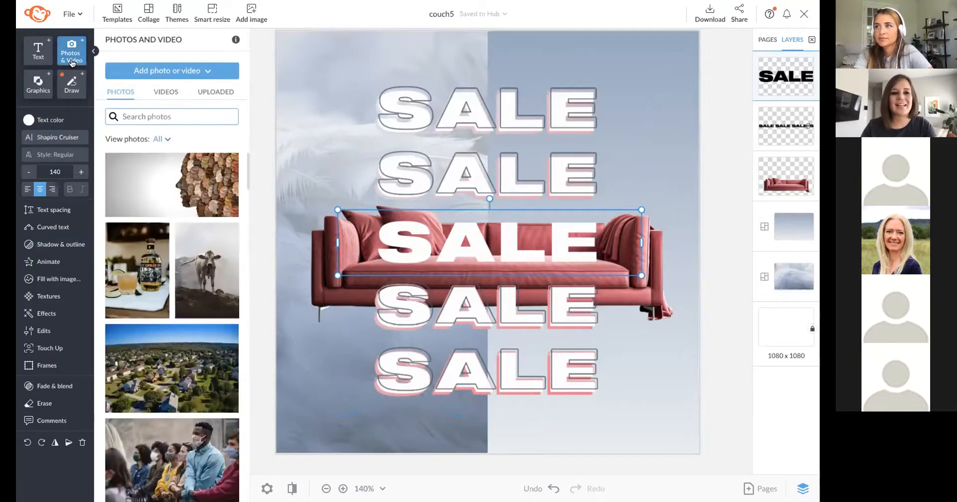
pyautogui.click(55, 297)
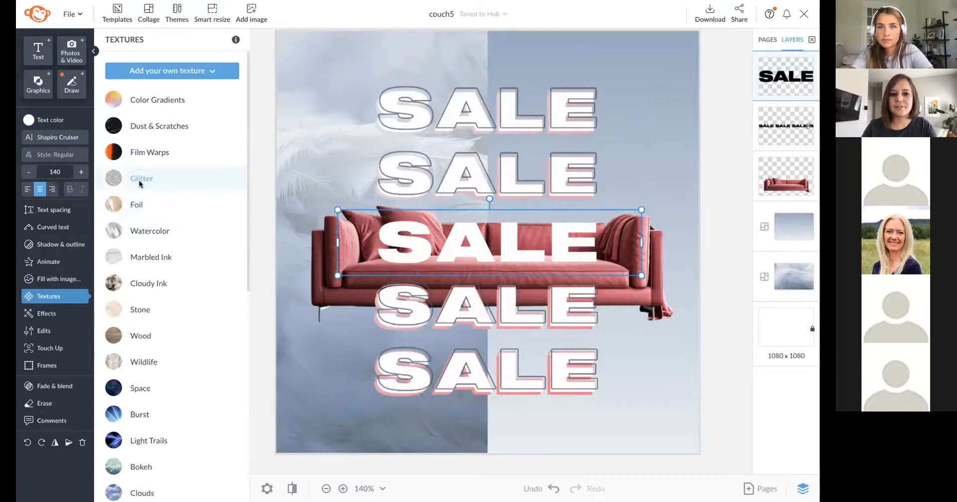
pyautogui.click(160, 178)
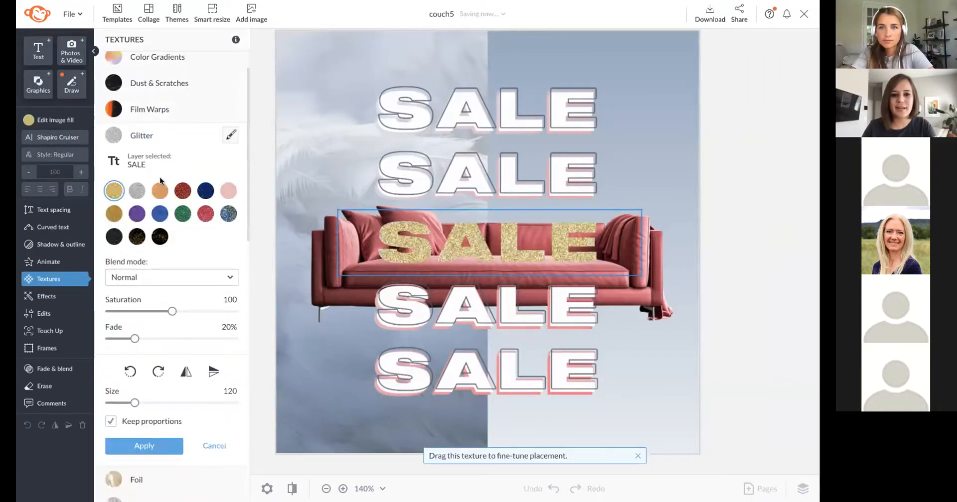
pyautogui.click(138, 192)
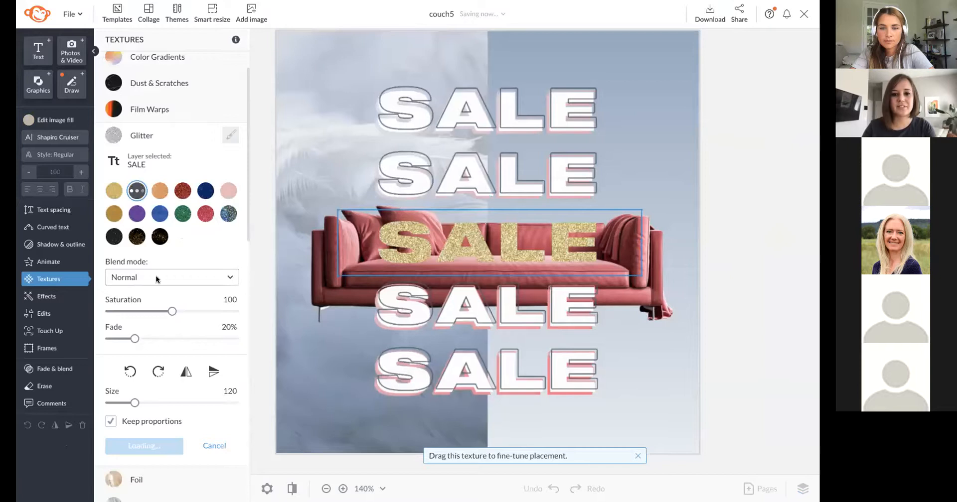
pyautogui.moveTo(135, 339); pyautogui.dragTo(76, 337)
pyautogui.scroll(-1, 202, 255)
pyautogui.scroll(-3, 201, 253)
pyautogui.scroll(1, 199, 208)
# Try the coral-red glitter, choose the orange glitter with a texture size of 100, and apply the texture.
pyautogui.click(204, 120)
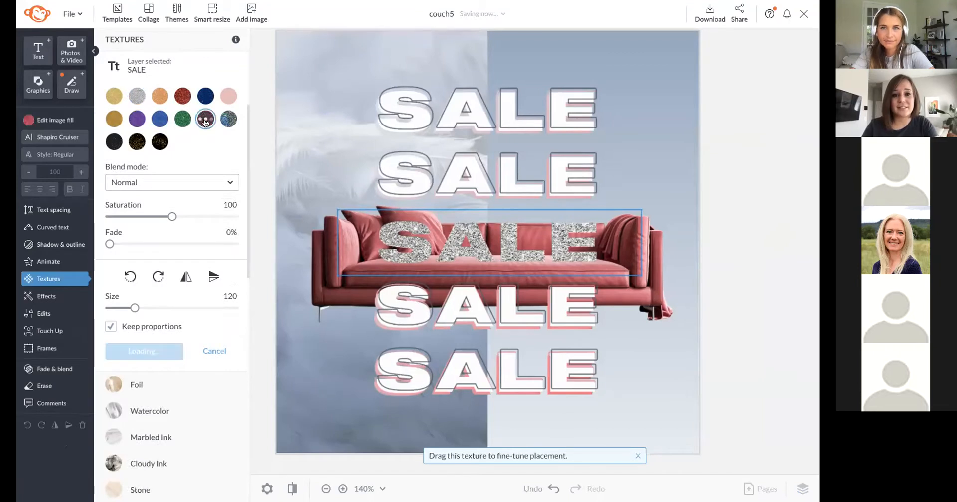
pyautogui.click(161, 96)
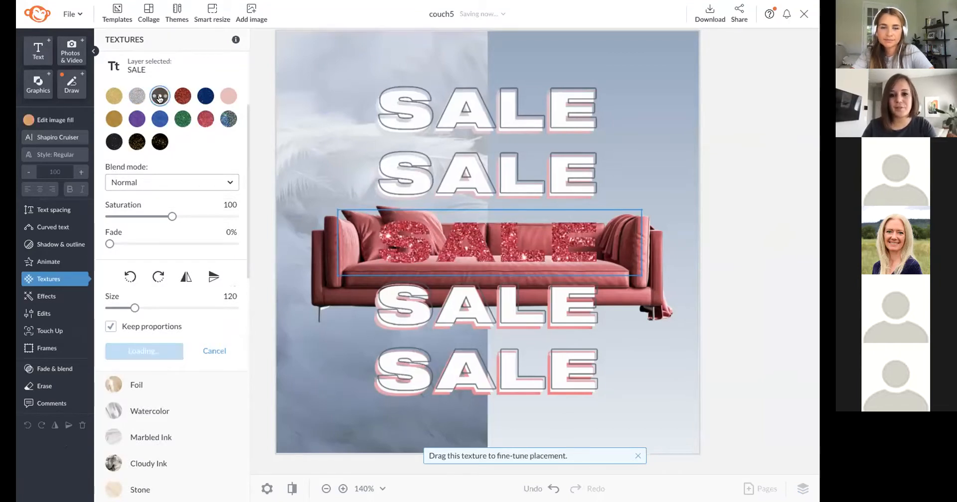
pyautogui.moveTo(139, 305); pyautogui.dragTo(235, 309)
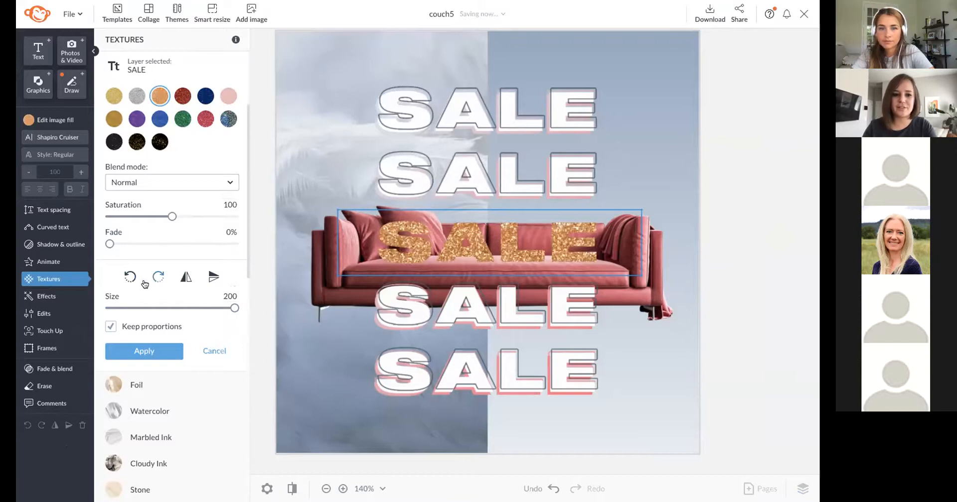
pyautogui.moveTo(235, 309); pyautogui.dragTo(108, 309)
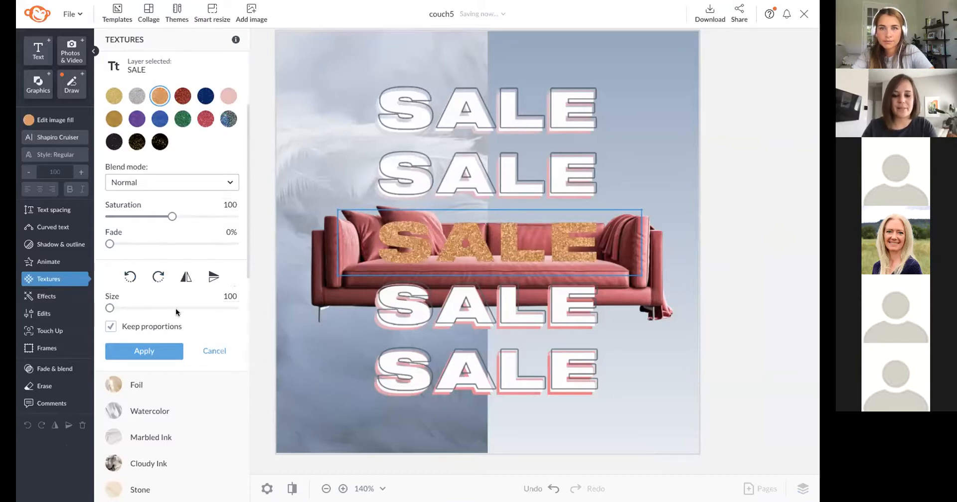
pyautogui.click(162, 353)
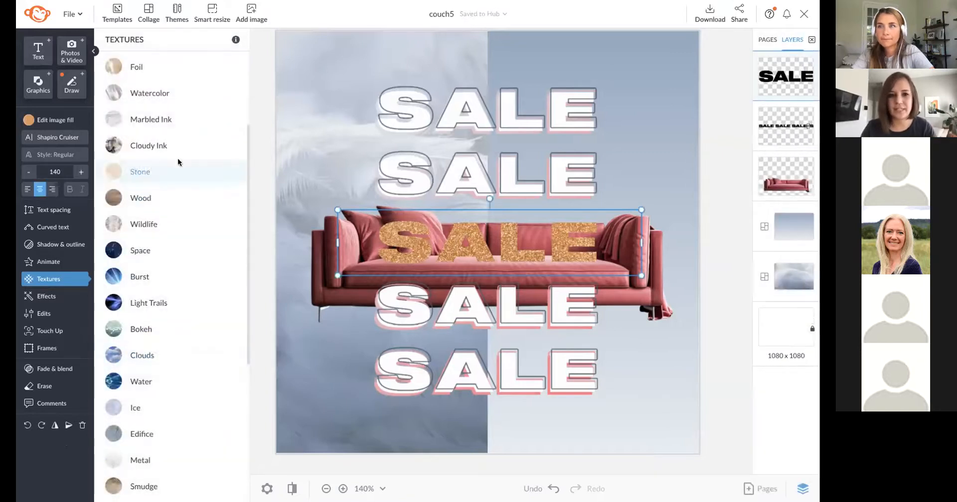
# Rotate the single SALE layer's image fill clockwise and replace the fill with the second stock photo found for GOLD FOIL.
pyautogui.click(73, 123)
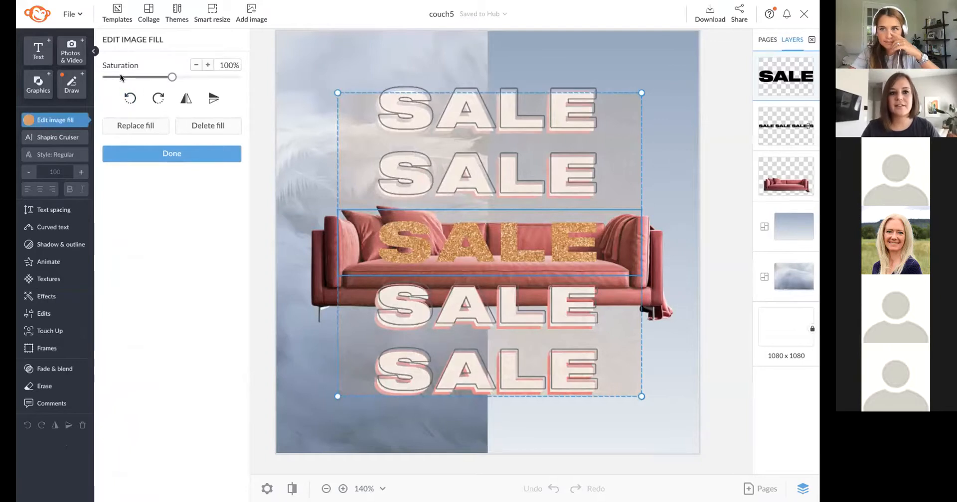
pyautogui.click(158, 97)
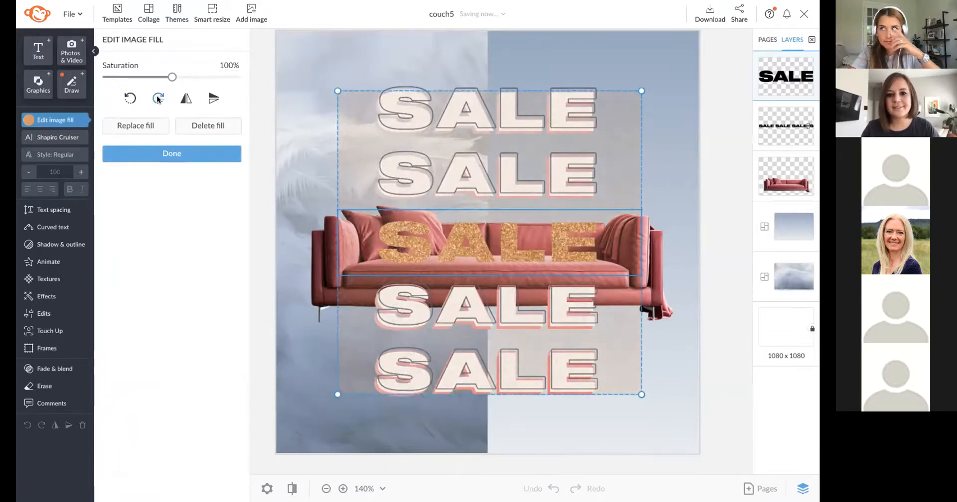
pyautogui.click(149, 126)
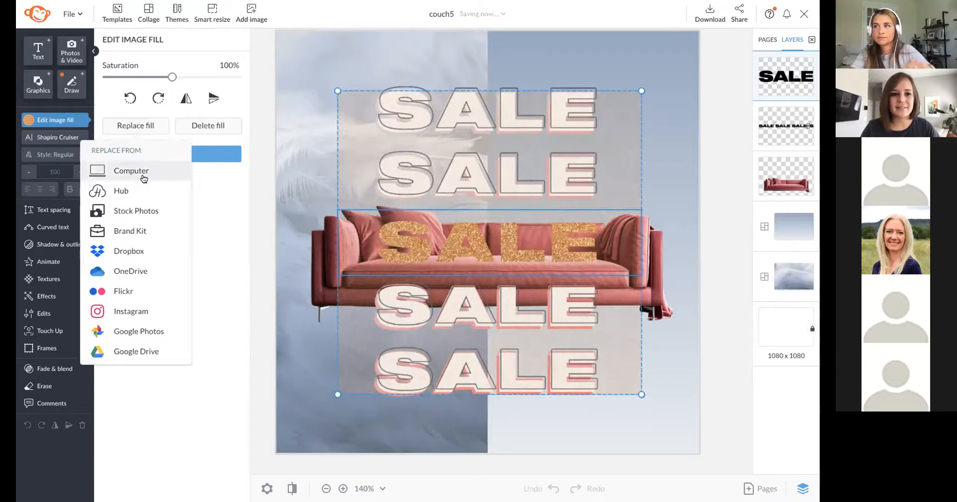
pyautogui.click(152, 211)
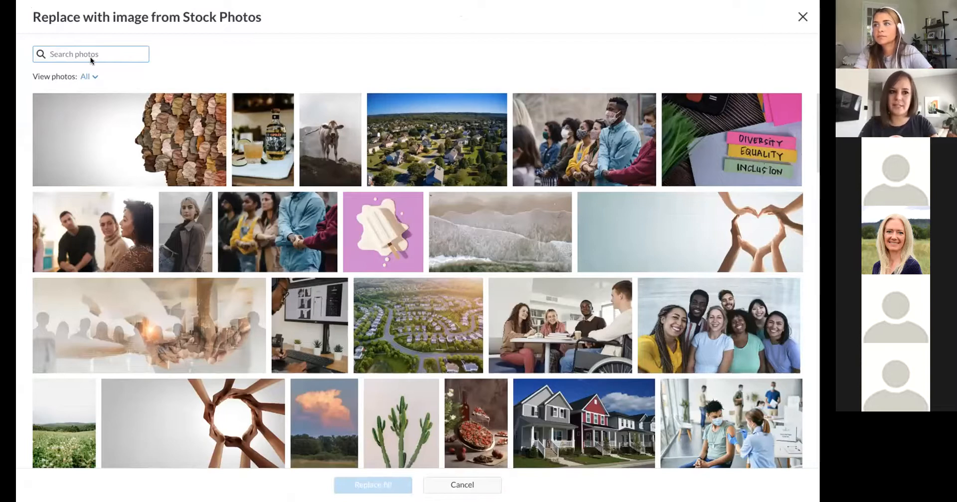
pyautogui.write('R')
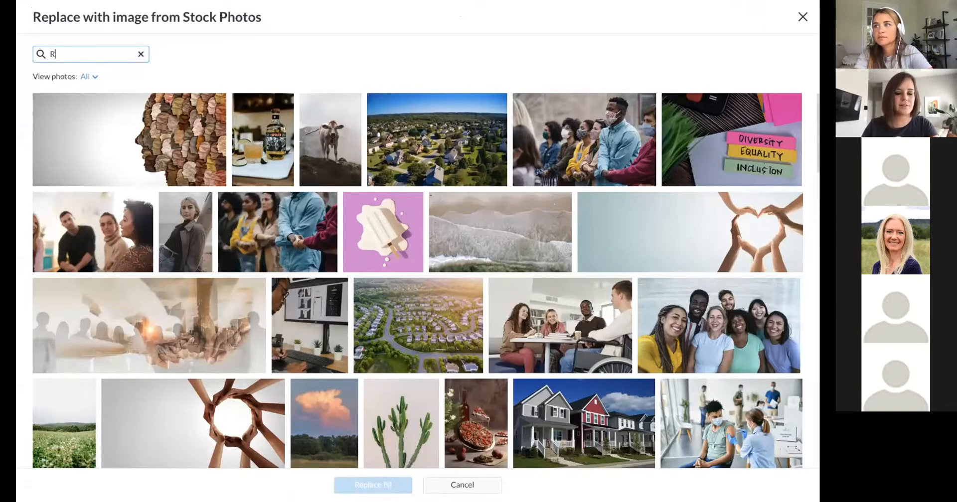
pyautogui.write('OS')
pyautogui.press('BackSpace')
pyautogui.press('BackSpace')
pyautogui.press('BackSpace')
pyautogui.write('GOLD FOIL')
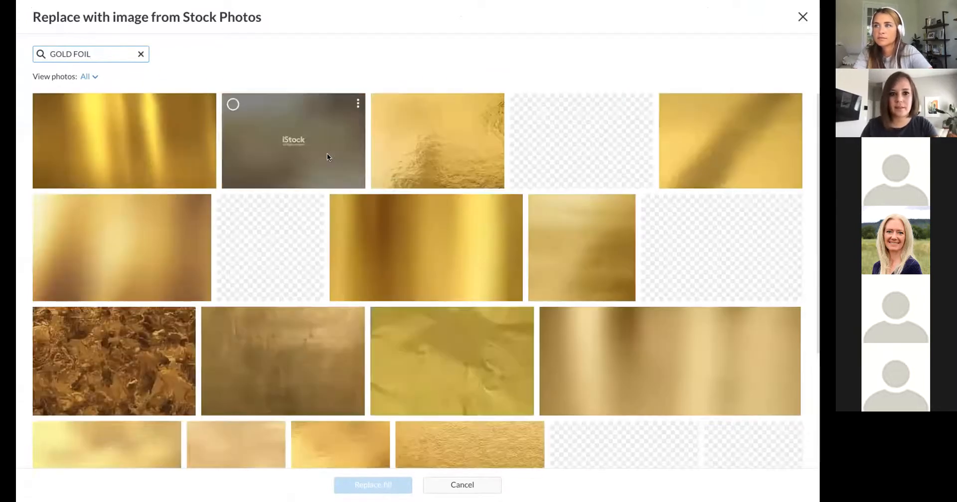
pyautogui.click(327, 153)
pyautogui.doubleClick(327, 153)
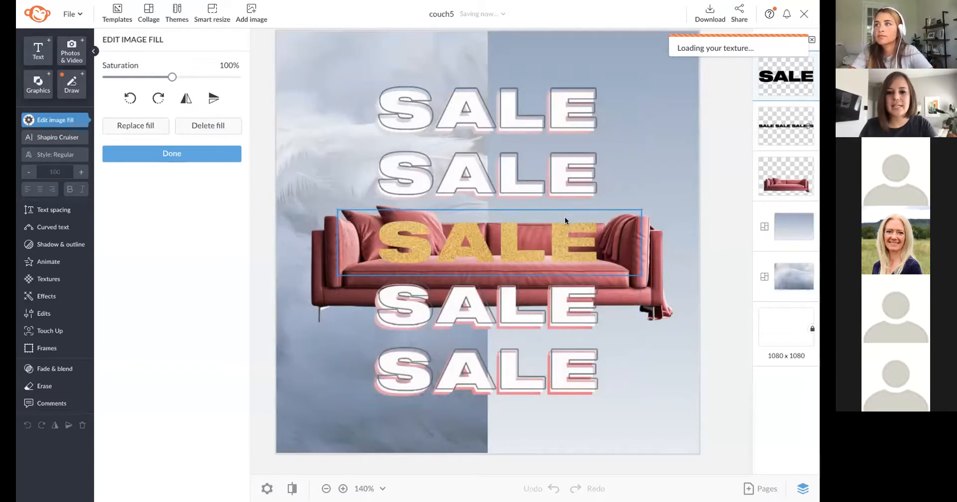
# Enlarge and reposition the gold foil fill behind the single SALE text, and finish editing the fill.
pyautogui.moveTo(658, 128); pyautogui.dragTo(743, 55)
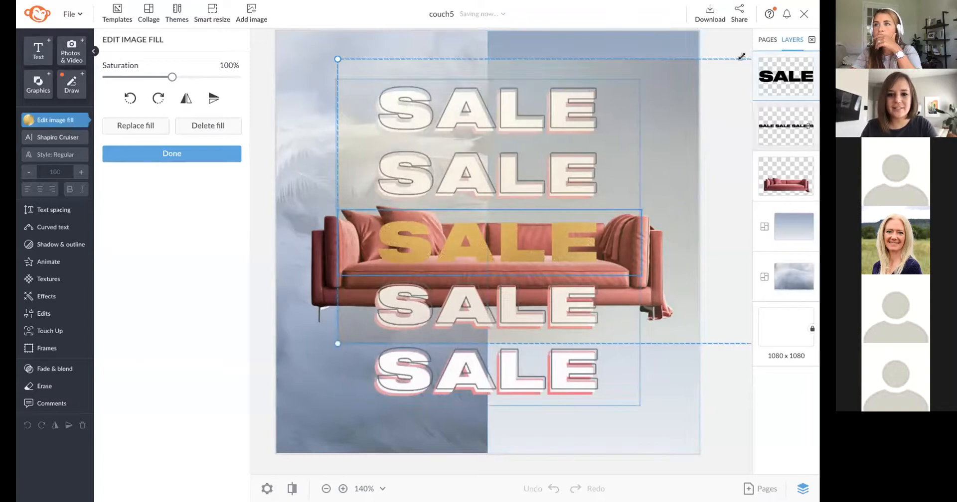
pyautogui.moveTo(308, 356); pyautogui.dragTo(325, 350)
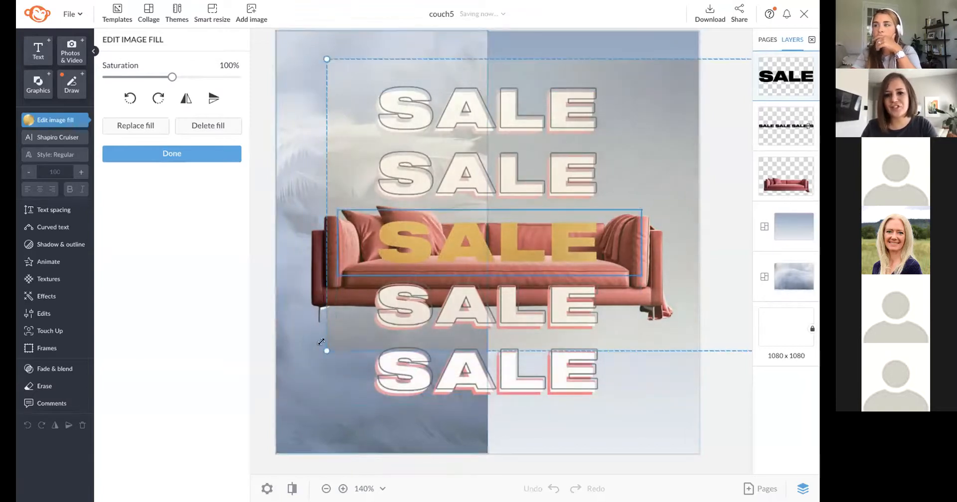
pyautogui.moveTo(588, 146); pyautogui.dragTo(528, 145)
pyautogui.click(158, 155)
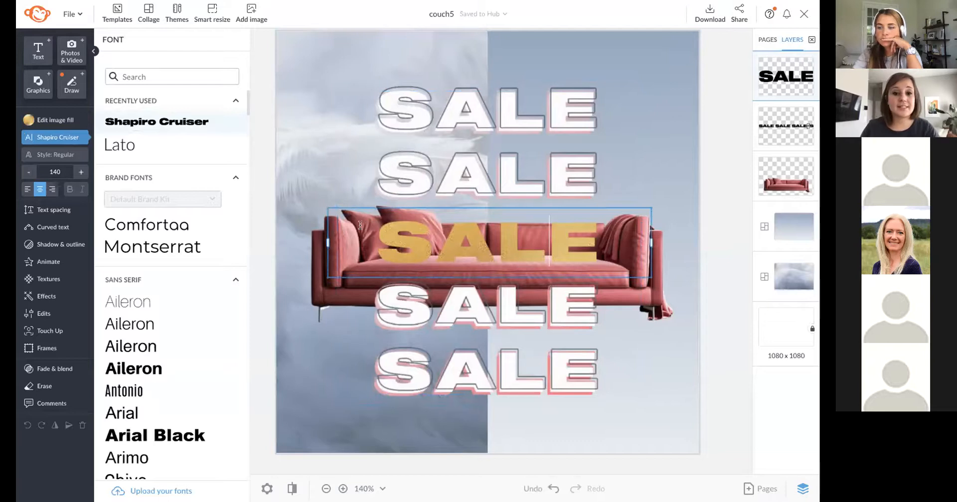
# Turn the outline and drop shadow back on for the gold SALE layer, and deselect it.
pyautogui.click(55, 245)
pyautogui.click(106, 109)
pyautogui.click(108, 62)
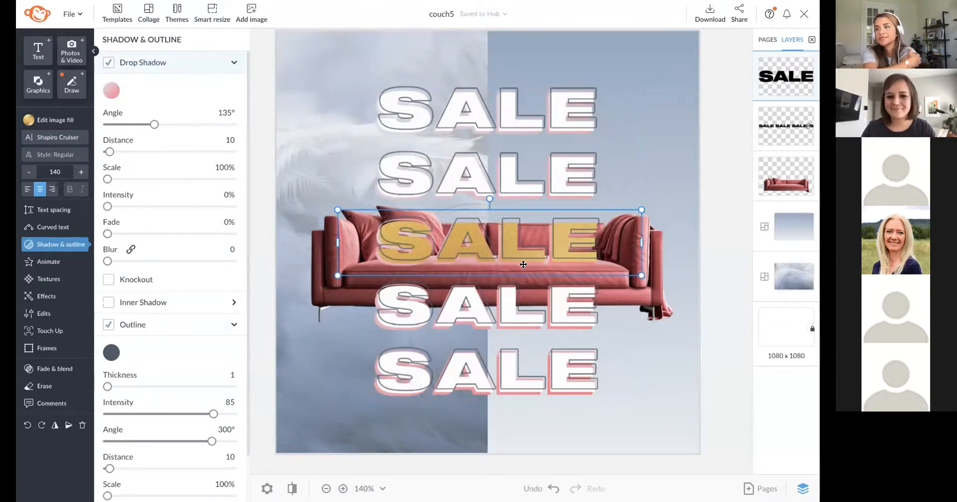
pyautogui.click(727, 100)
# Select both SALE text layers together and try the Fade-in and Slide entrance animations on them.
pyautogui.scroll(-3, 613, 169)
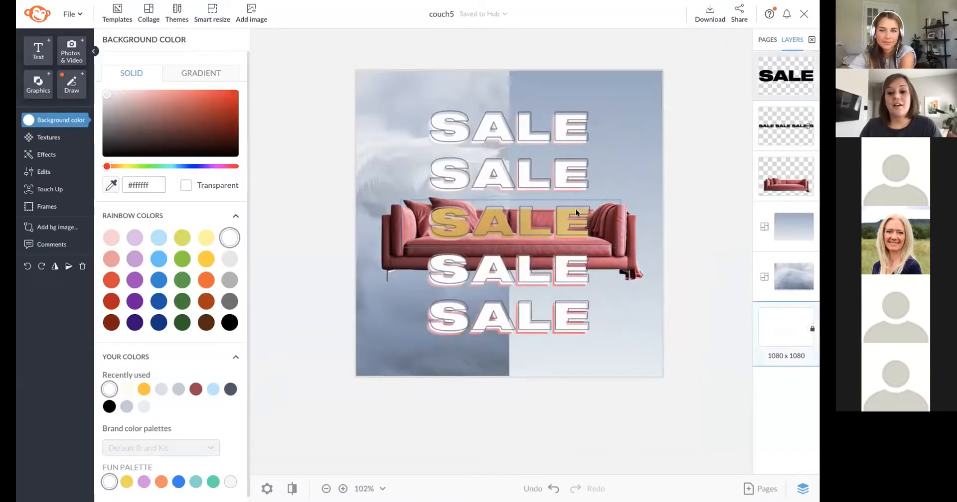
pyautogui.click(572, 136)
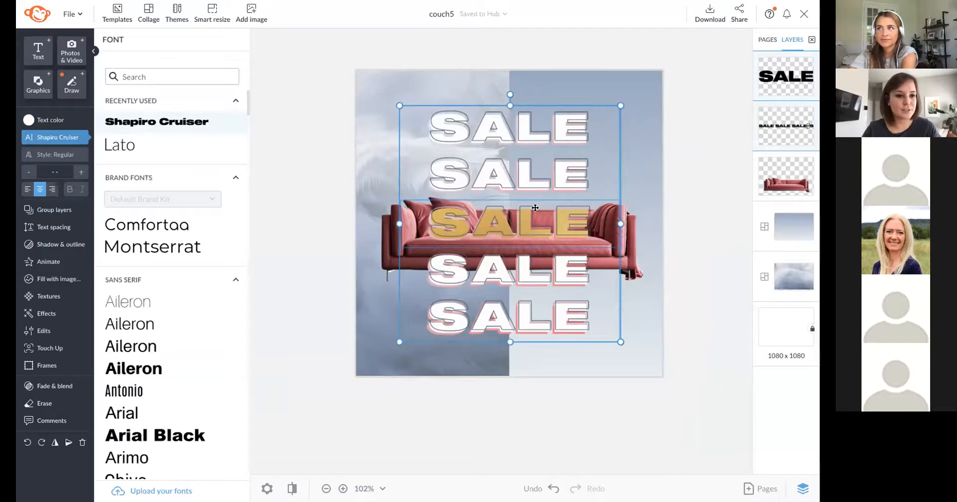
pyautogui.click(48, 262)
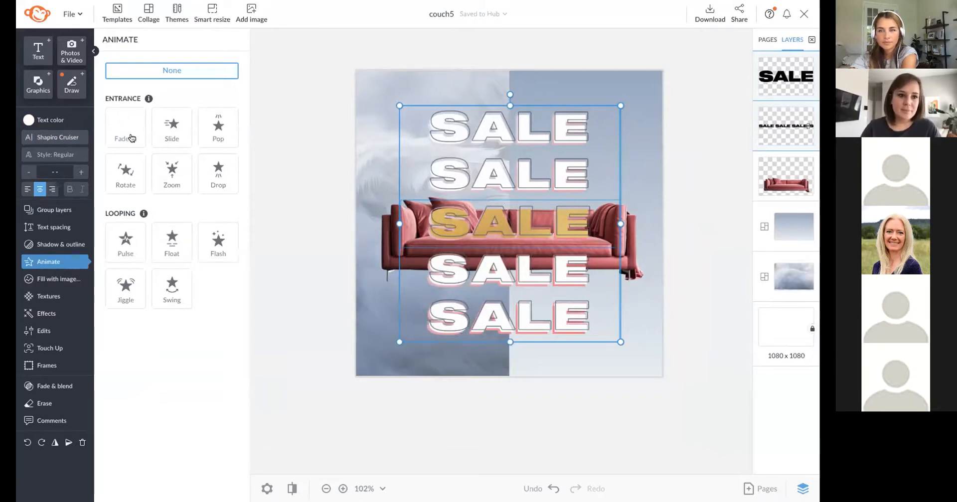
pyautogui.click(131, 135)
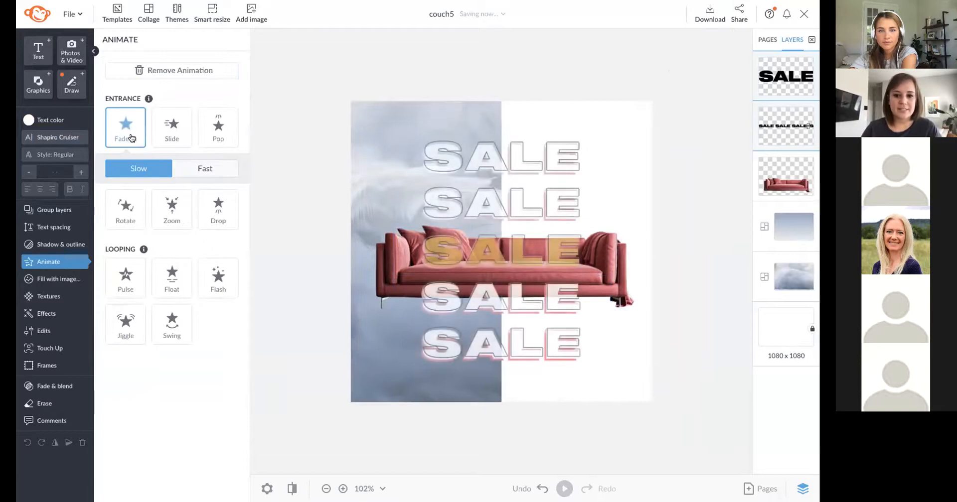
pyautogui.click(178, 135)
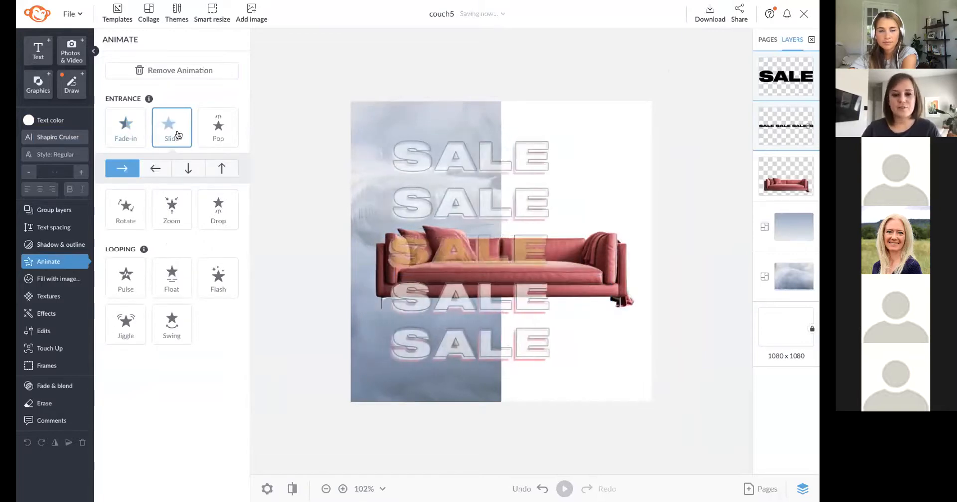
# Try the Float looping animation in its Vertical, Mix and Horizontal variants, and apply the Swing animation to both SALE layers.
pyautogui.click(169, 281)
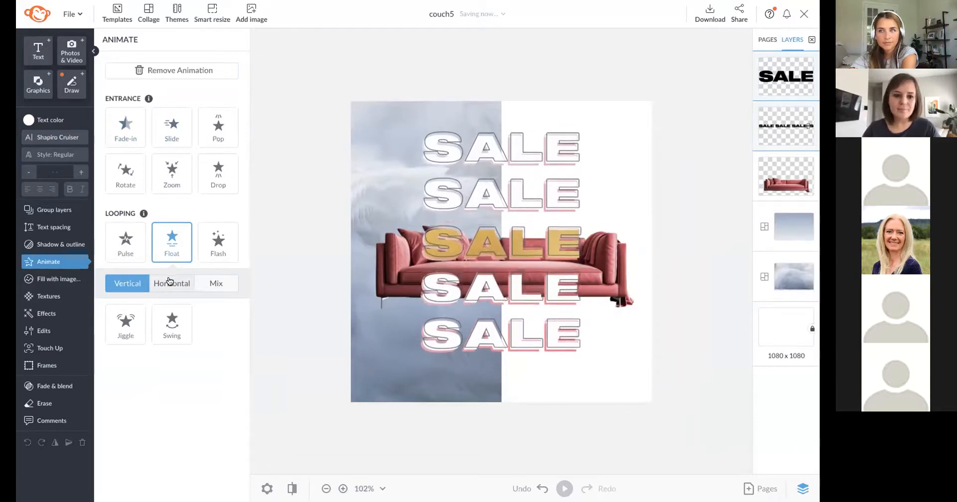
pyautogui.click(216, 283)
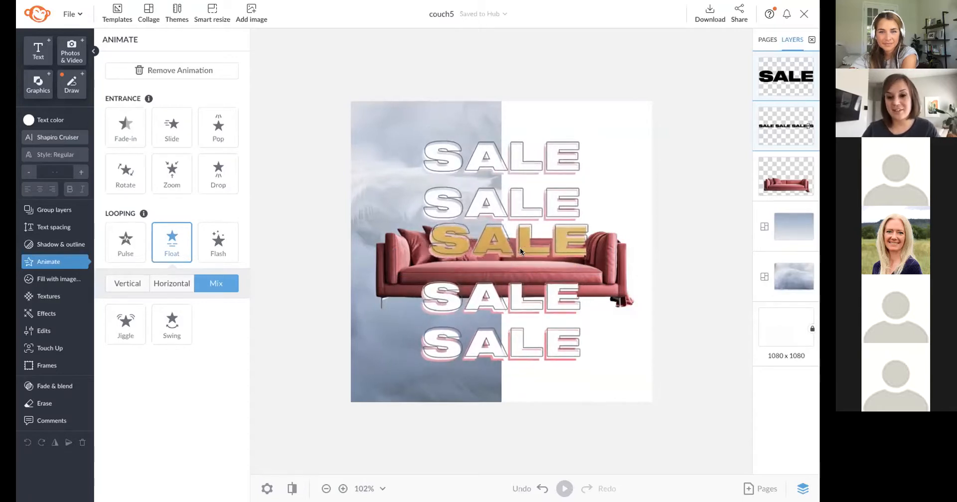
pyautogui.click(504, 255)
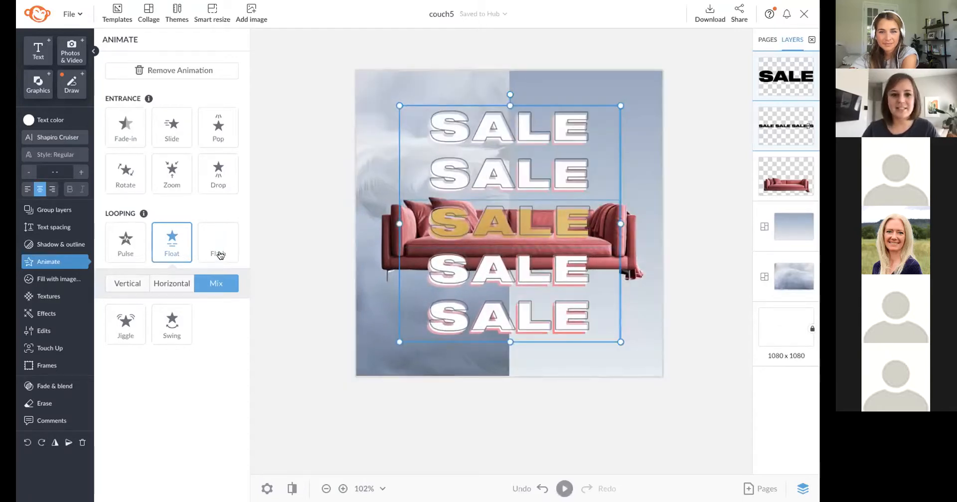
pyautogui.click(183, 277)
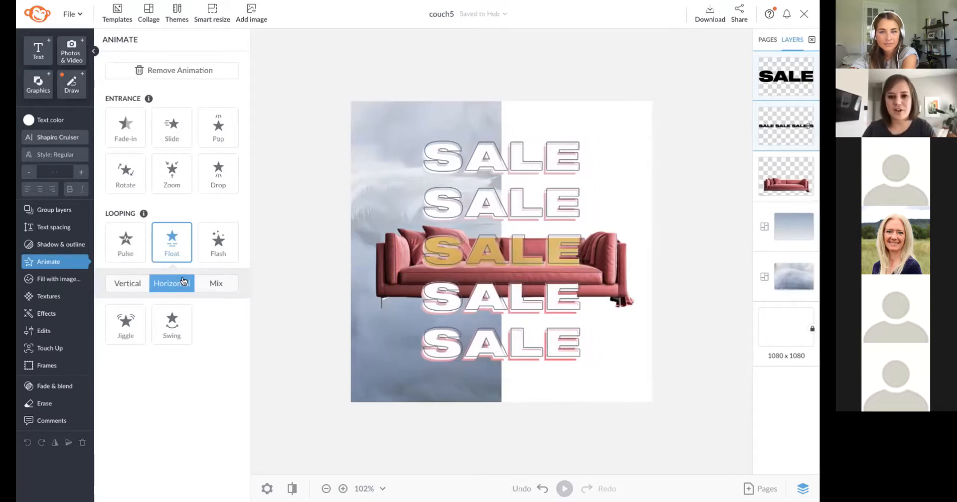
pyautogui.click(172, 324)
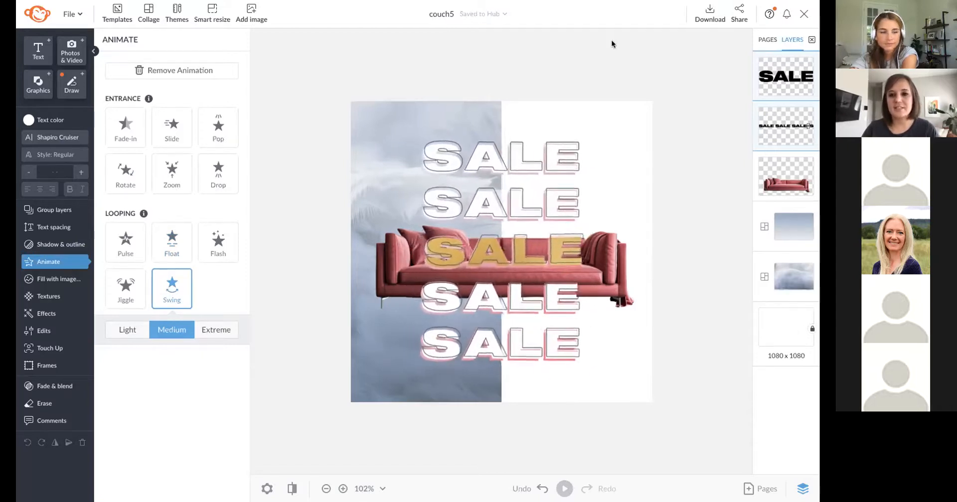
# Examine the web download file types offered for the animated design, leaving the download options without exporting.
pyautogui.click(710, 15)
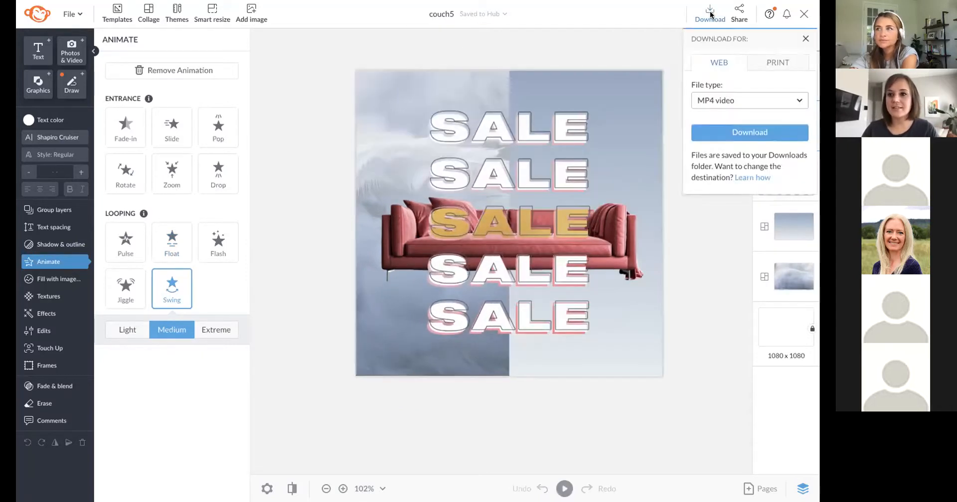
pyautogui.click(737, 102)
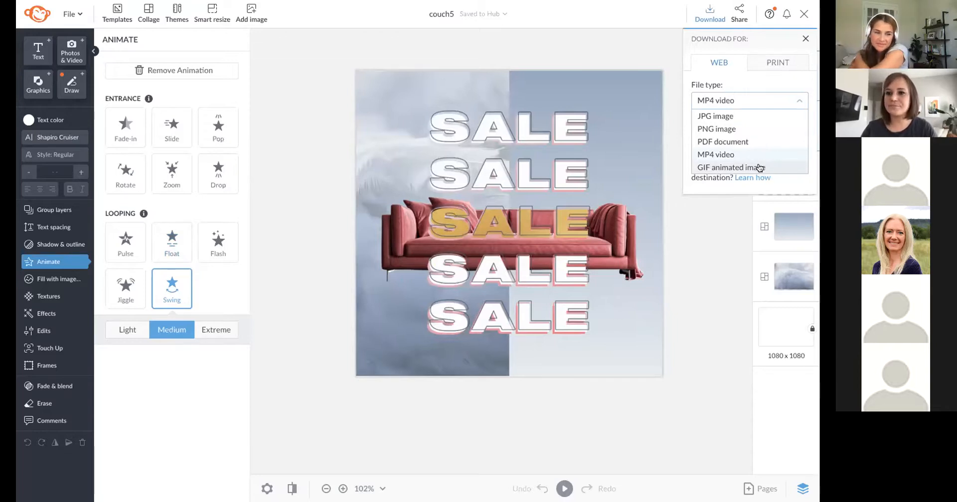
pyautogui.click(709, 232)
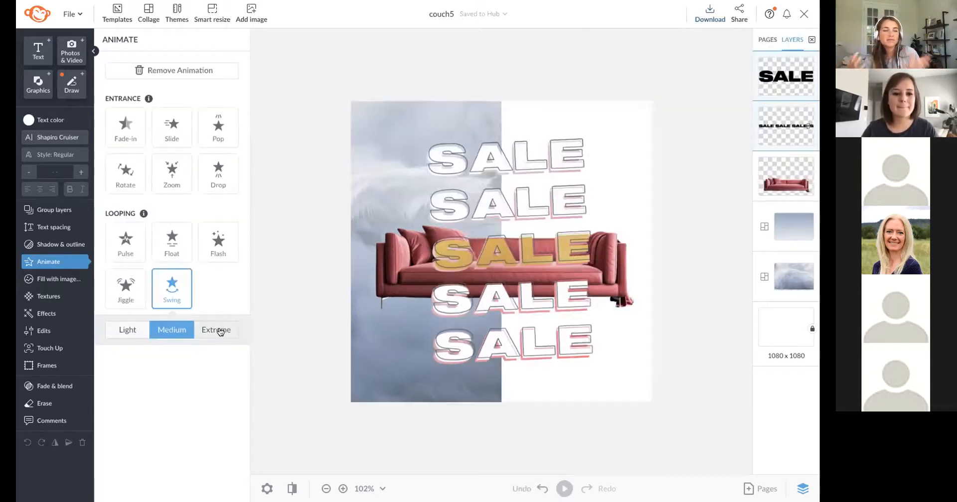
# Try the Light swing strength, set the Swing animation on both SALE layers to Extreme, and deselect them.
pyautogui.click(140, 331)
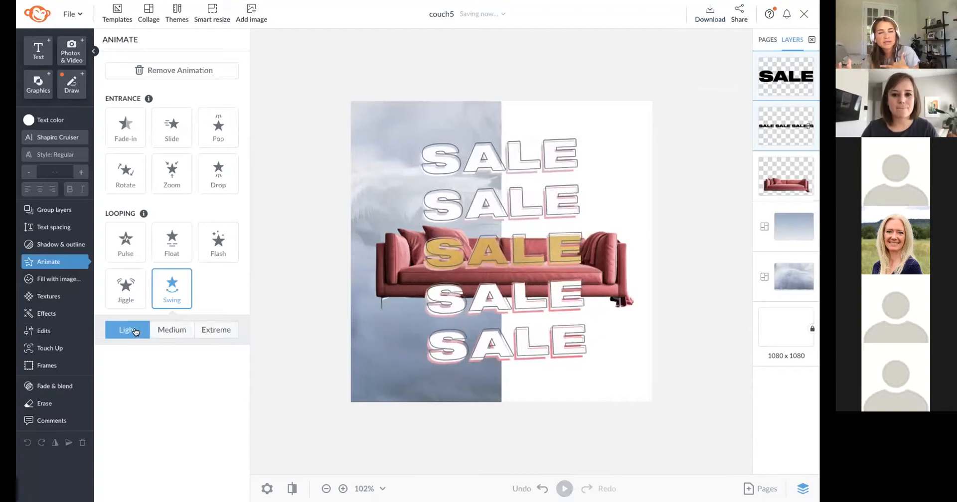
pyautogui.click(205, 331)
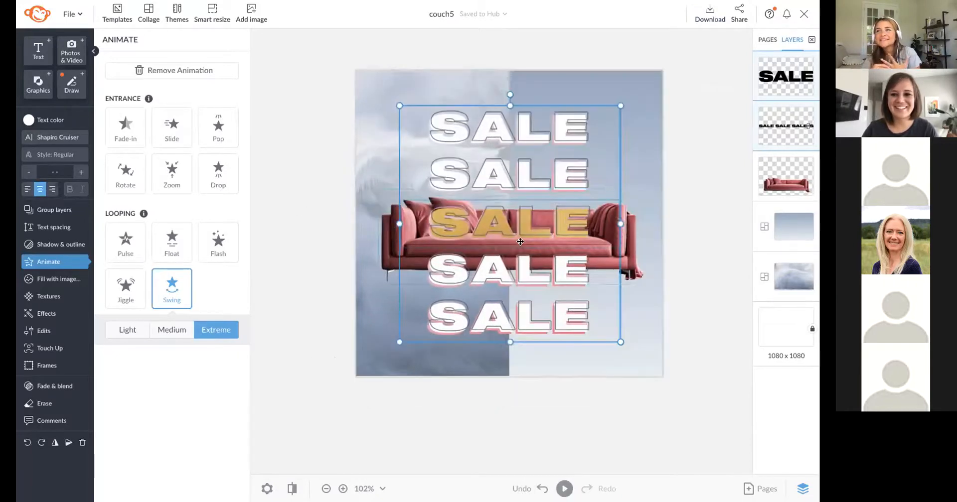
pyautogui.click(683, 208)
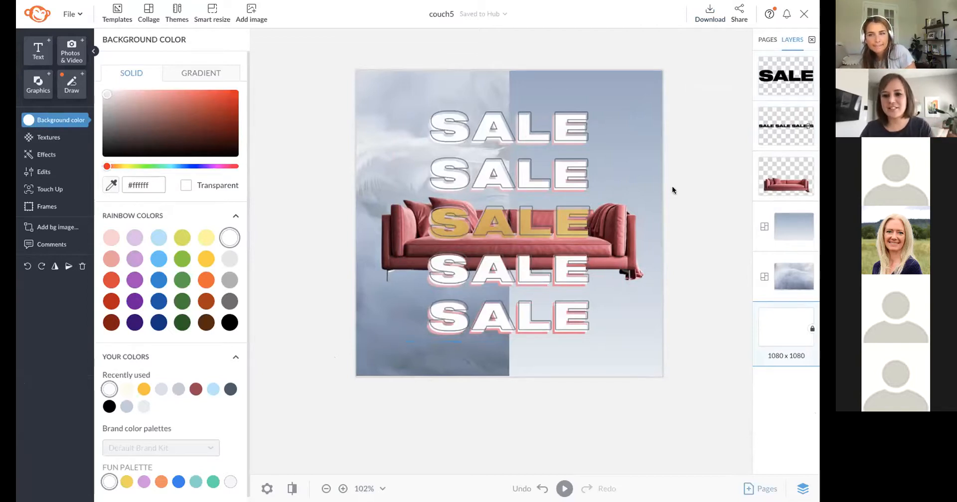
# Add a new blank second page to the design and search the graphics for COUCH.
pyautogui.click(752, 487)
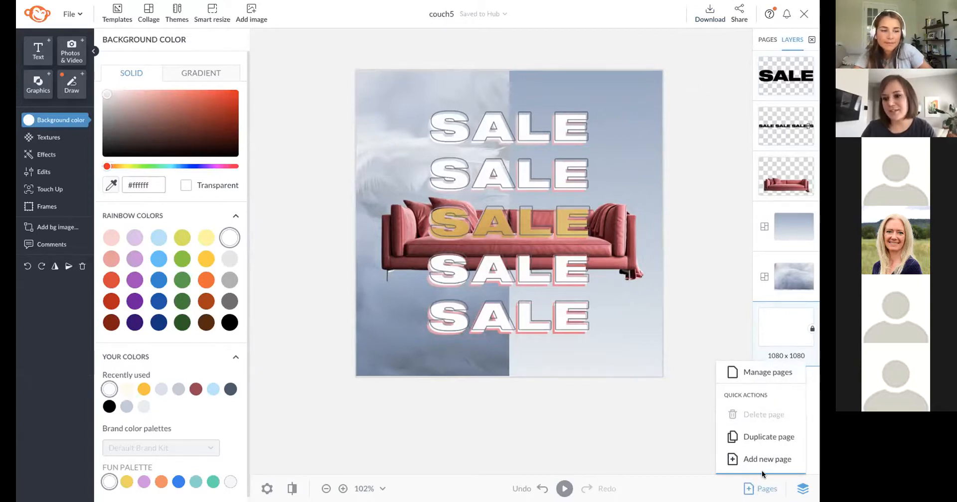
pyautogui.click(771, 459)
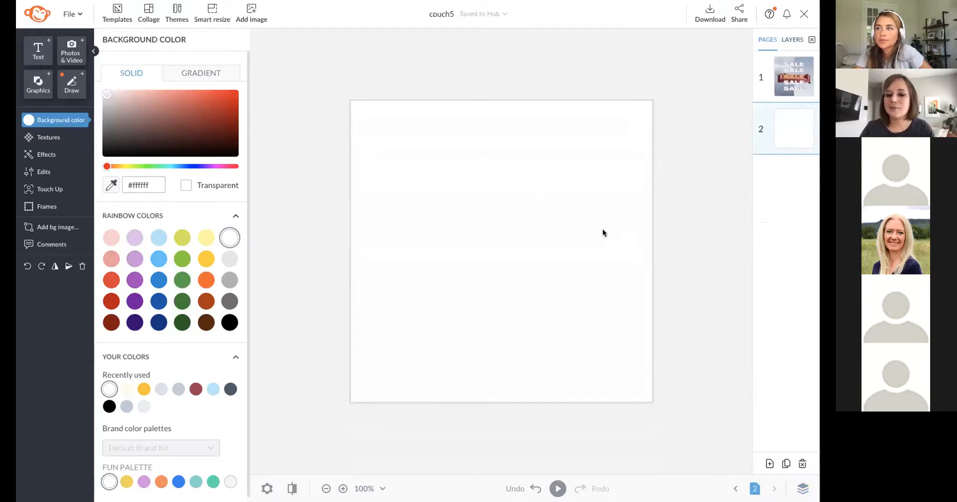
pyautogui.click(36, 89)
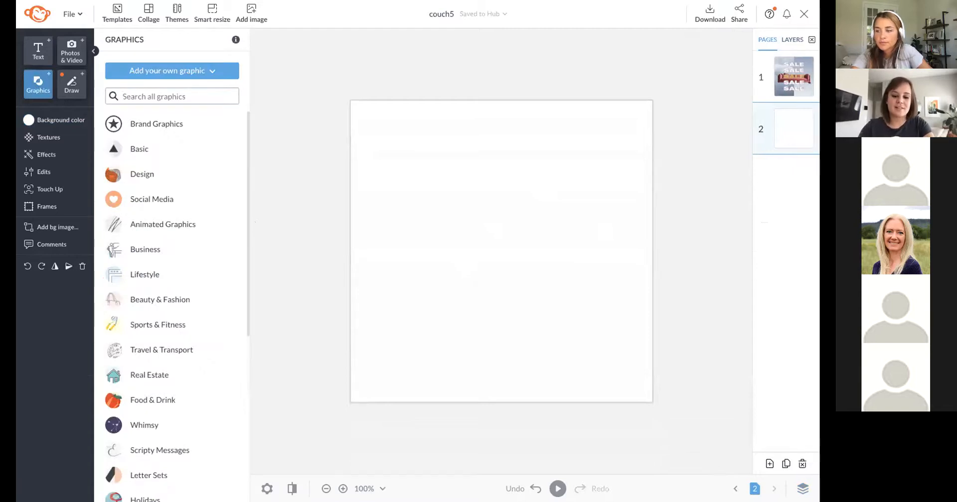
pyautogui.write('COUCH')
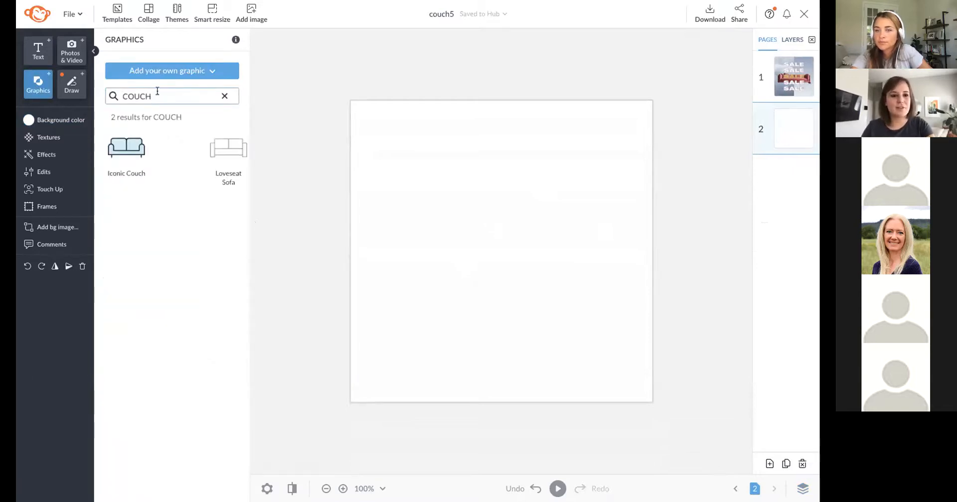
# Clear the COUCH search and look through the full list of graphics categories.
pyautogui.click(224, 96)
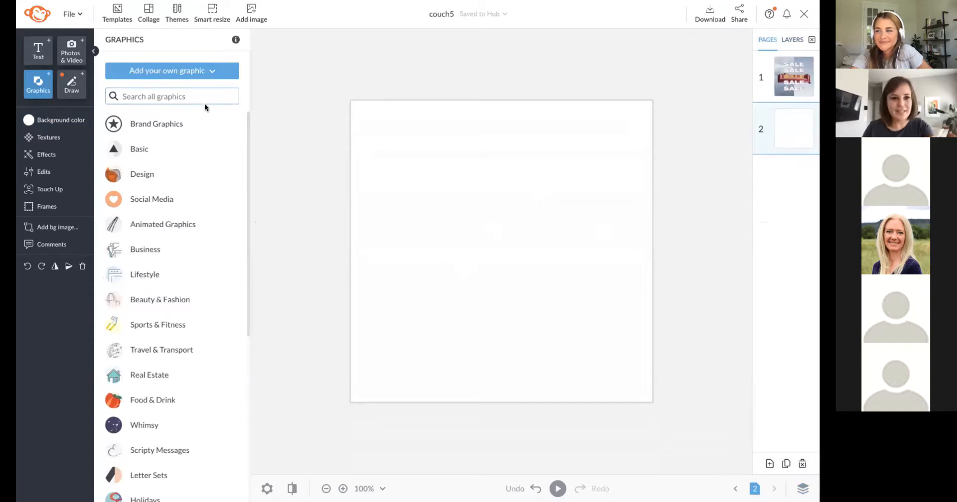
pyautogui.scroll(-1, 179, 152)
pyautogui.scroll(-5, 179, 152)
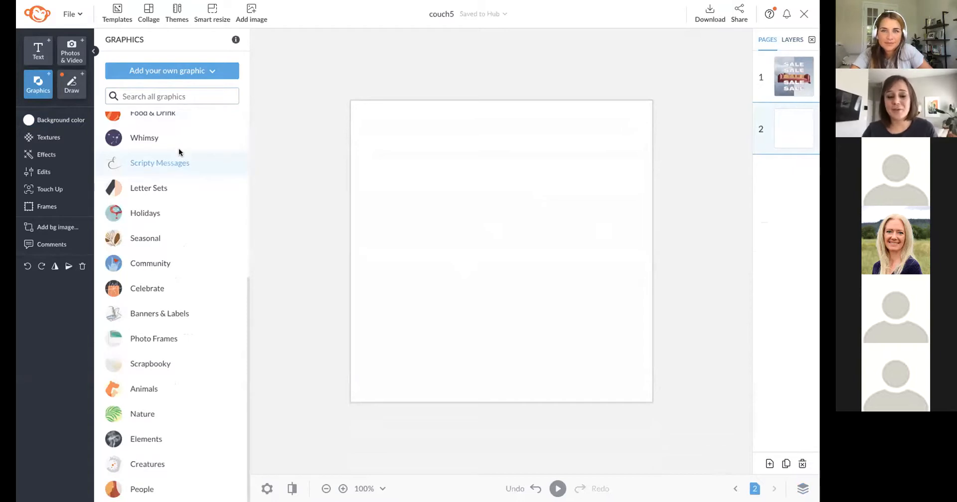
pyautogui.scroll(5, 179, 153)
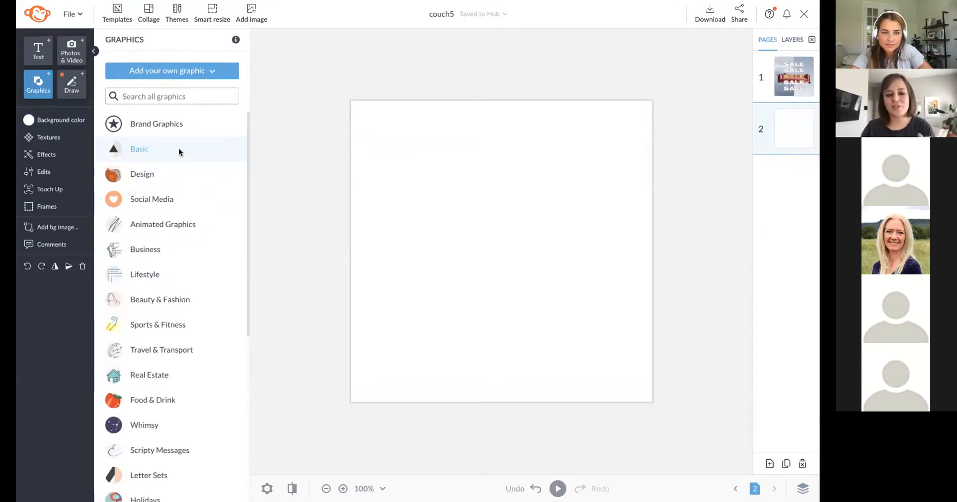
# Find the Iconic Couch graphic by searching for COUCH, add it to the second page, and enlarge it around the page's center.
pyautogui.click(164, 98)
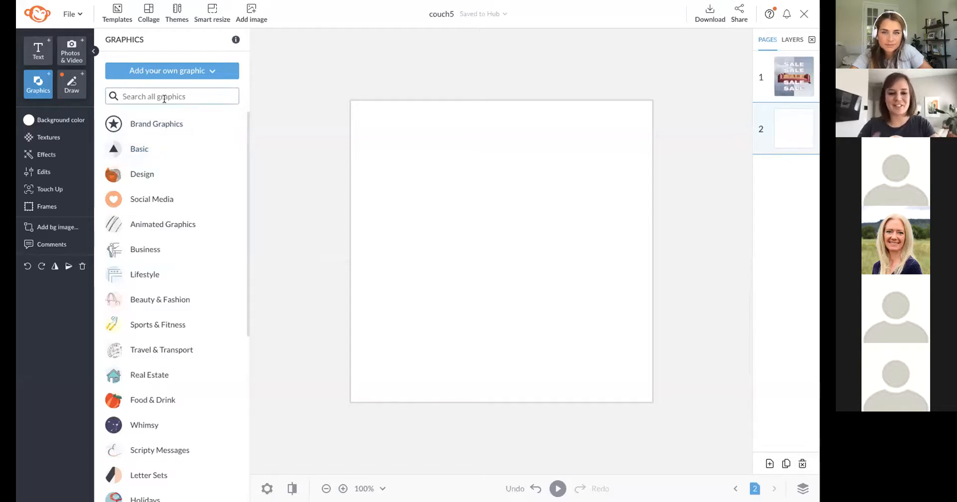
pyautogui.write('C')
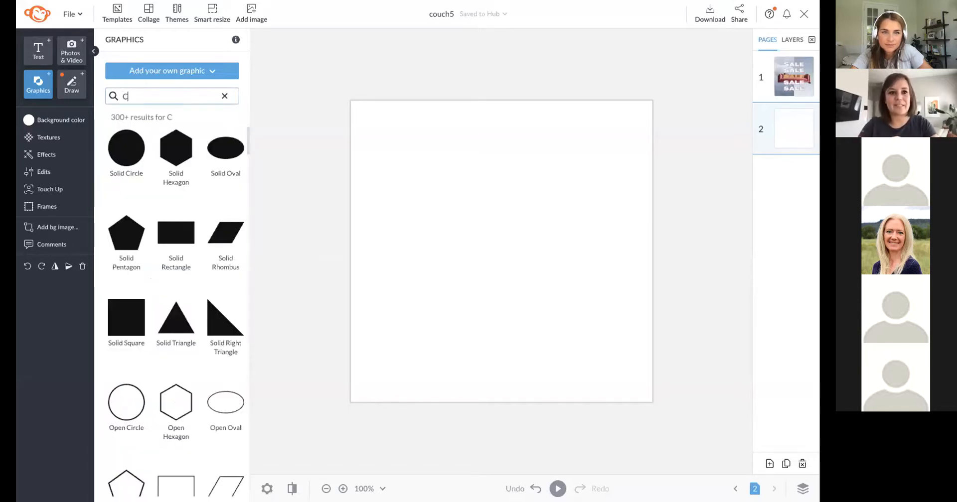
pyautogui.write('OUCH')
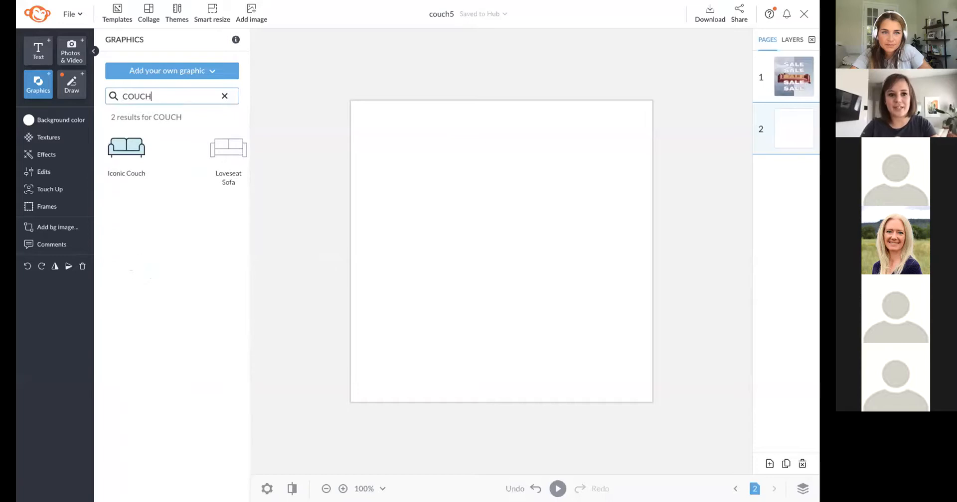
pyautogui.click(133, 137)
pyautogui.moveTo(469, 234); pyautogui.dragTo(364, 163)
pyautogui.moveTo(459, 203); pyautogui.dragTo(502, 228)
pyautogui.moveTo(575, 207); pyautogui.dragTo(622, 178)
pyautogui.moveTo(519, 222); pyautogui.dragTo(518, 235)
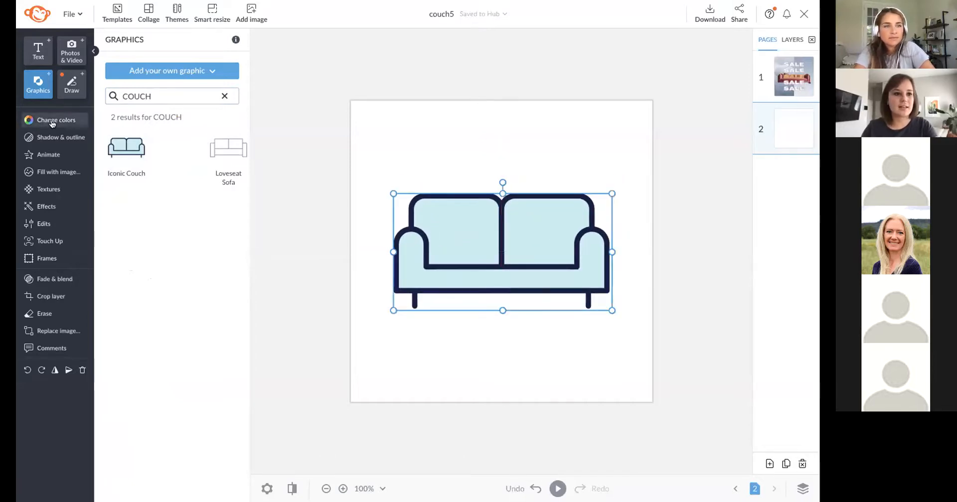
# Fill the couch graphic with the uploaded rainbow gradient image.
pyautogui.click(71, 55)
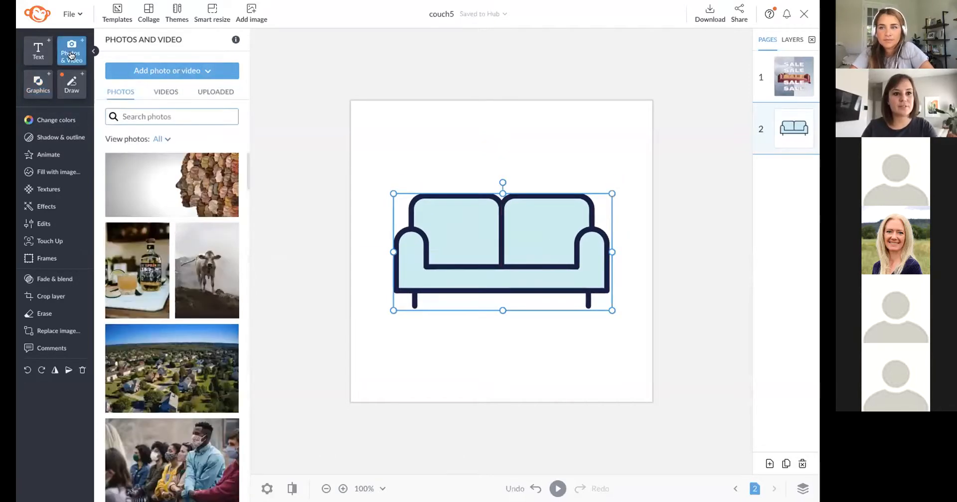
pyautogui.click(203, 93)
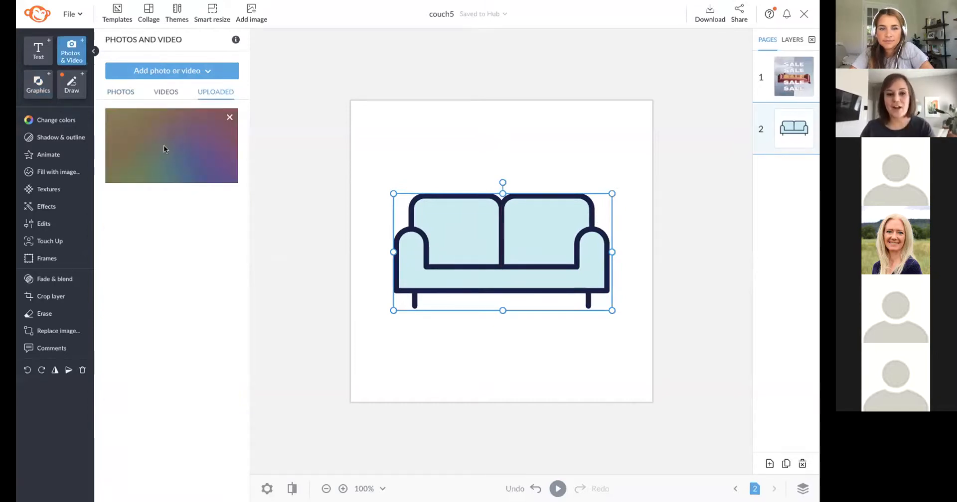
pyautogui.click(118, 91)
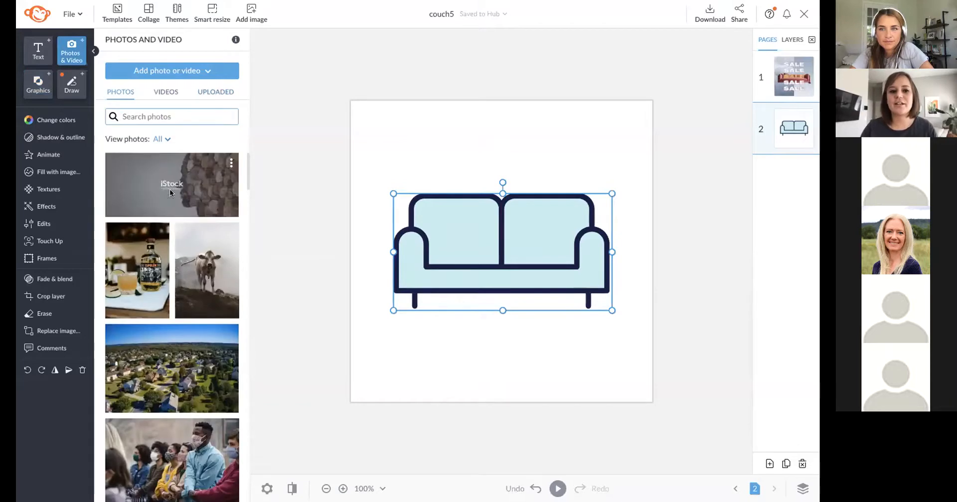
pyautogui.click(209, 92)
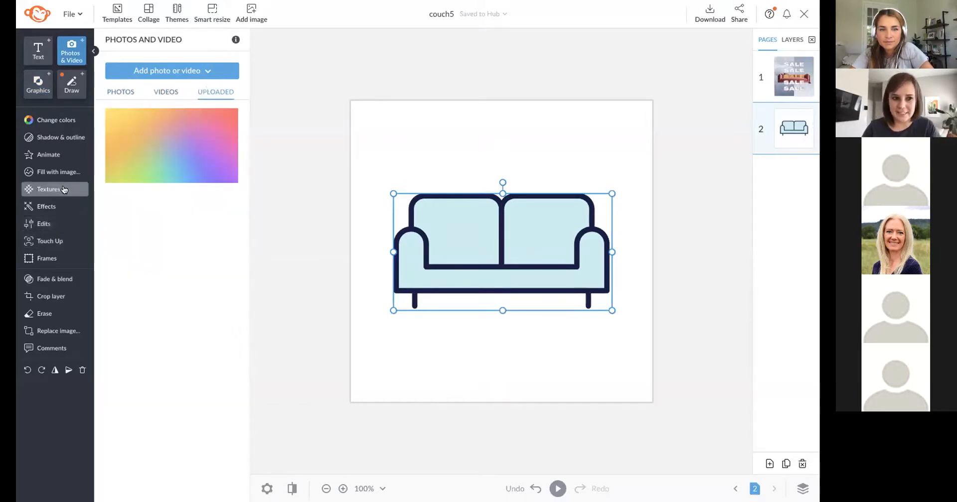
pyautogui.click(65, 189)
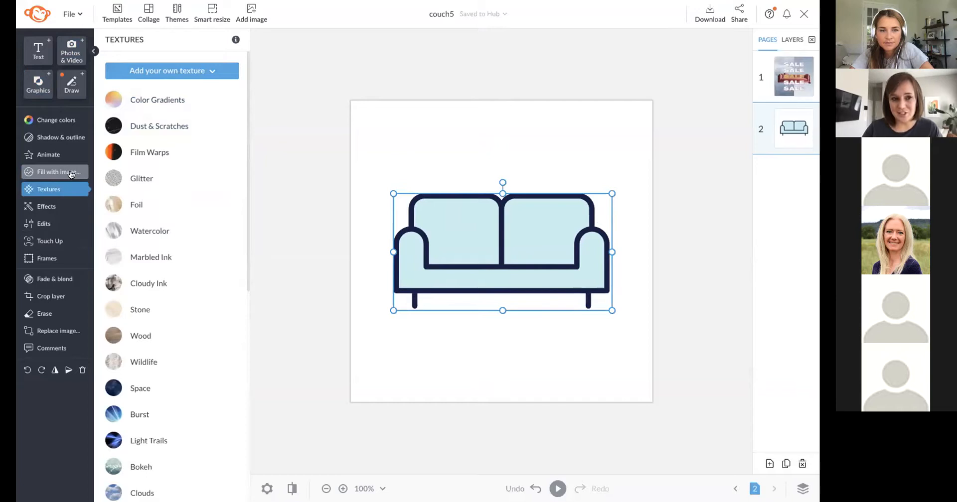
pyautogui.click(72, 172)
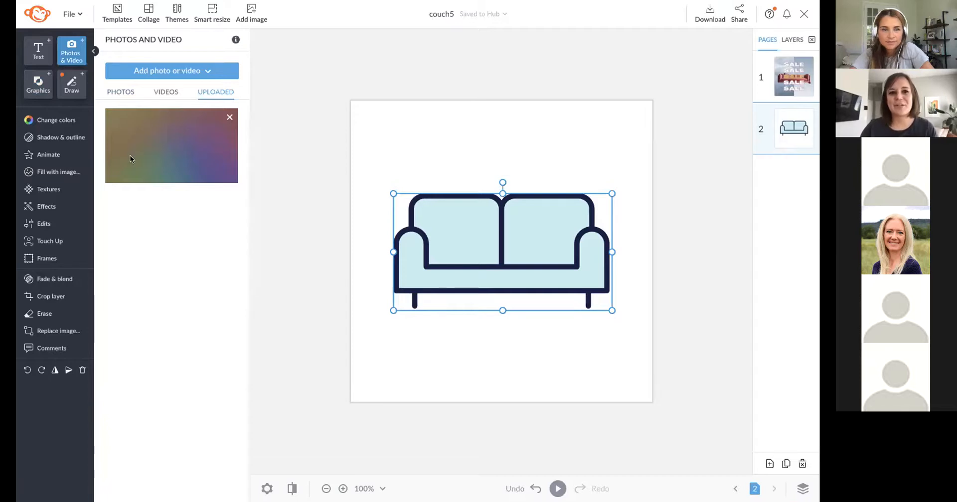
pyautogui.moveTo(130, 154); pyautogui.dragTo(411, 235)
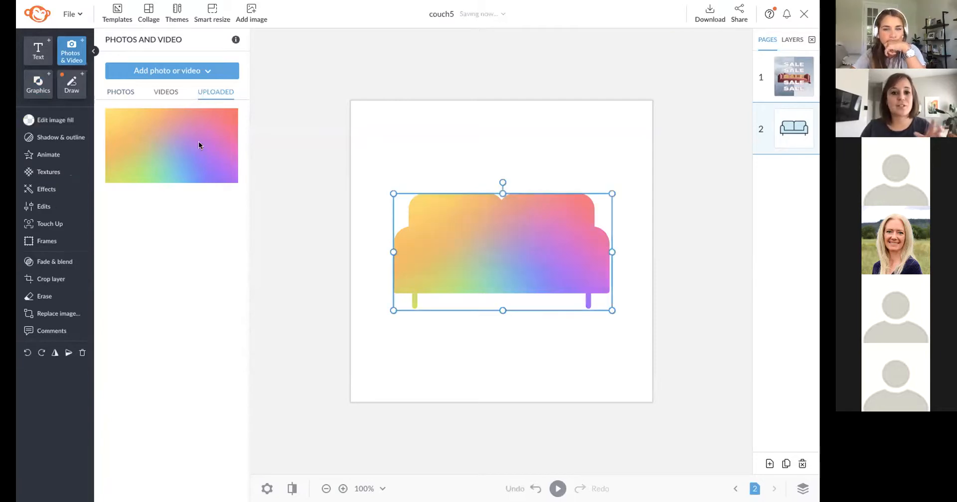
pyautogui.moveTo(157, 149); pyautogui.dragTo(417, 217)
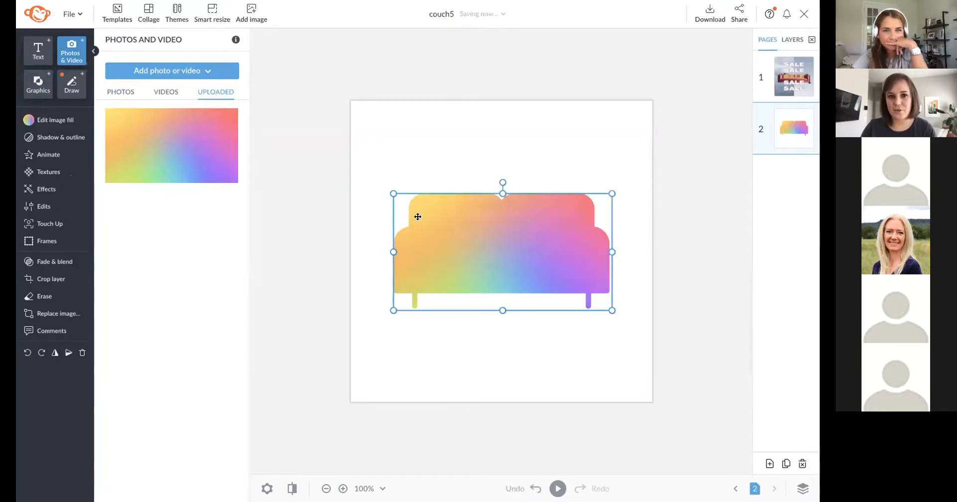
# Fill the couch shape with the stock photo of the cow and open its image fill for editing.
pyautogui.click(124, 92)
pyautogui.moveTo(190, 255); pyautogui.dragTo(417, 218)
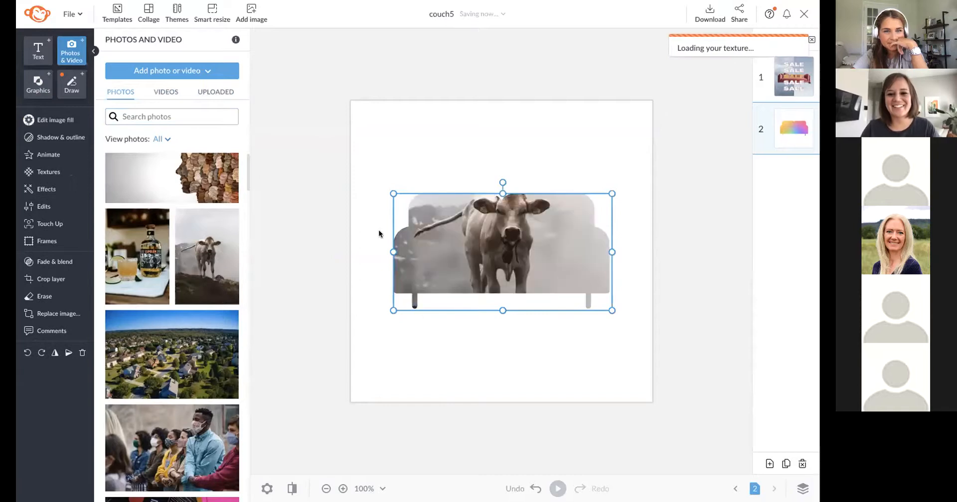
pyautogui.click(339, 235)
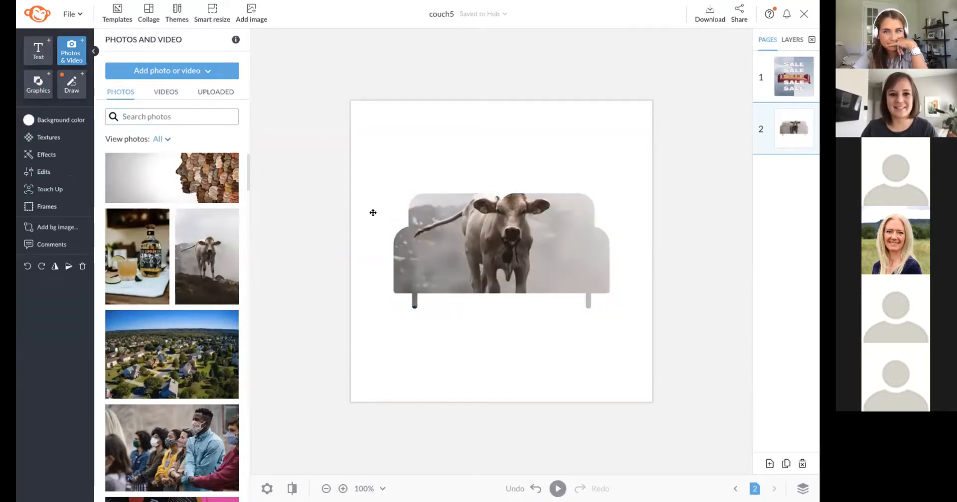
pyautogui.click(418, 214)
pyautogui.click(70, 122)
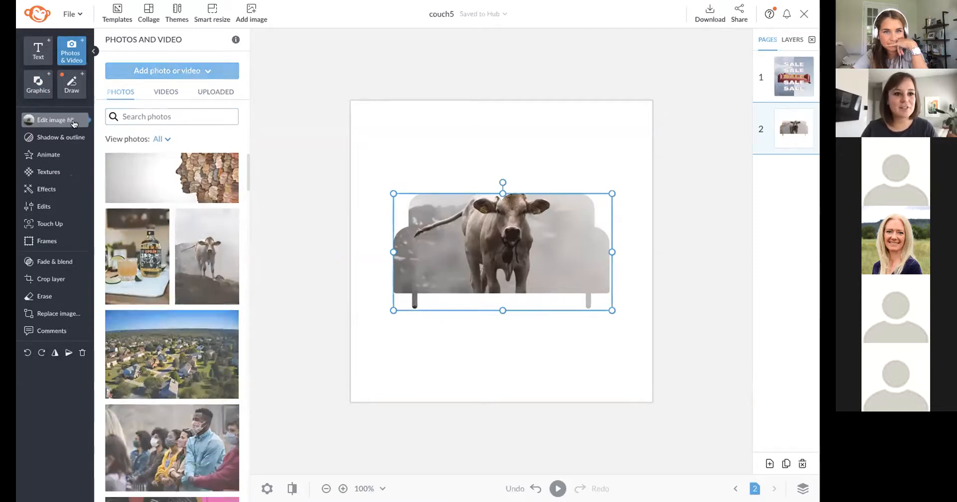
pyautogui.moveTo(392, 86); pyautogui.dragTo(434, 149)
pyautogui.click(333, 190)
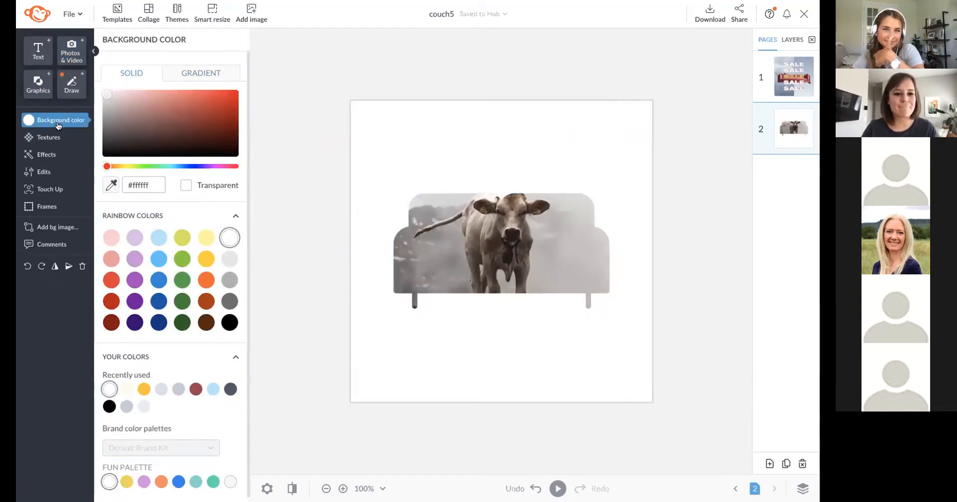
# Fill the couch shape with the uploaded rainbow gradient image.
pyautogui.click(507, 199)
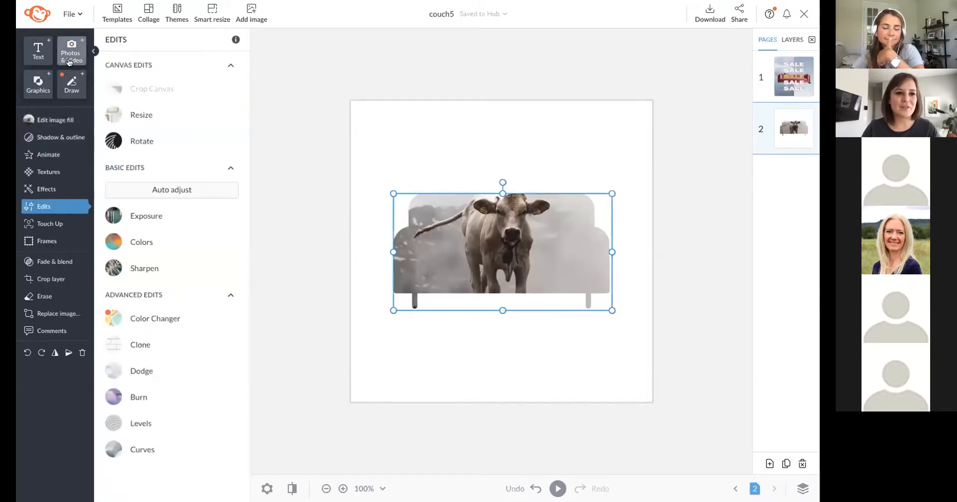
pyautogui.click(78, 63)
pyautogui.click(215, 91)
pyautogui.moveTo(173, 154); pyautogui.dragTo(421, 207)
pyautogui.click(330, 220)
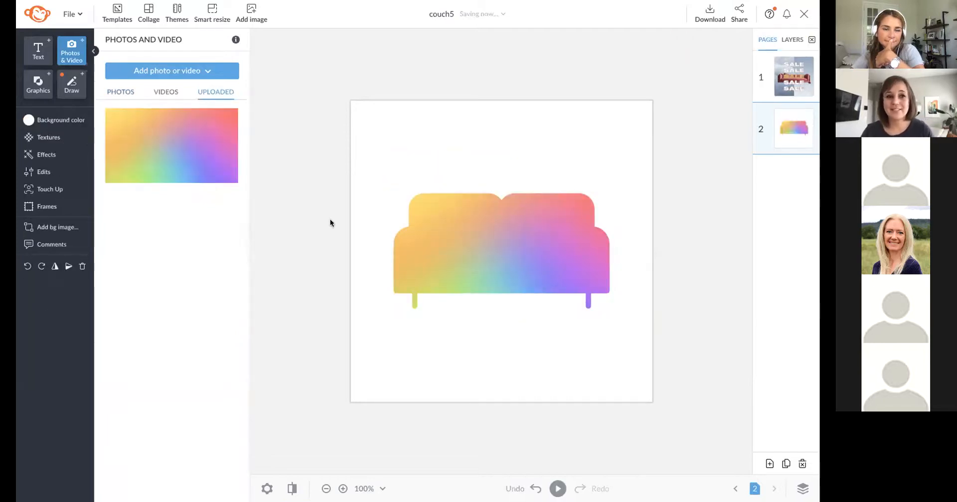
# Add a solid black circle from the basic shapes and place it in the upper-left part of the canvas.
pyautogui.click(49, 95)
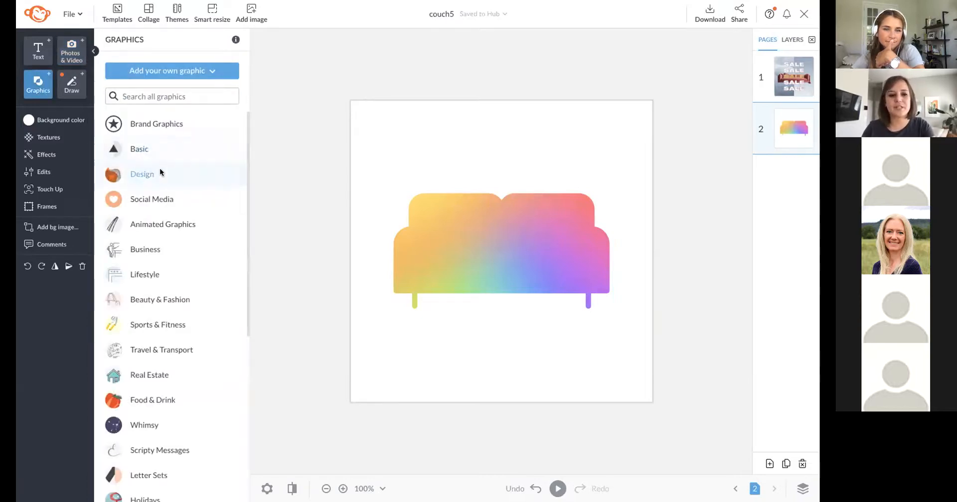
pyautogui.click(160, 173)
pyautogui.click(108, 37)
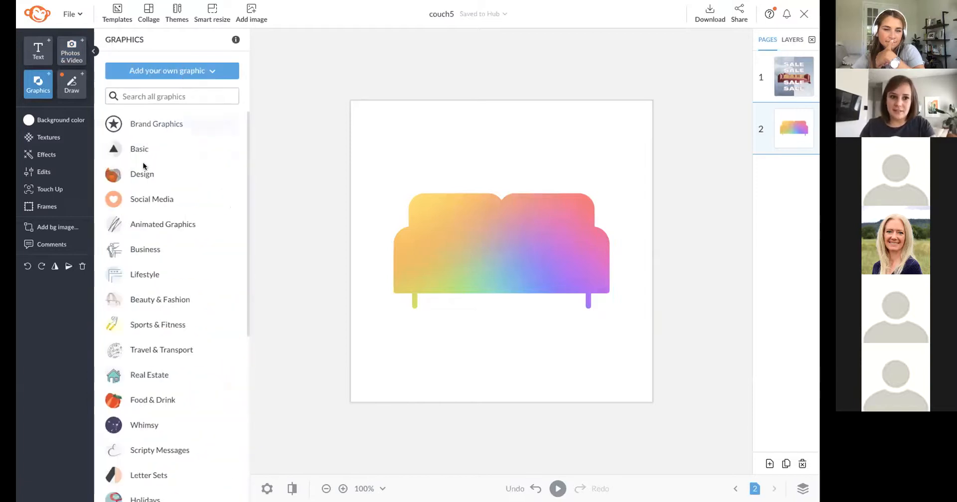
pyautogui.click(157, 149)
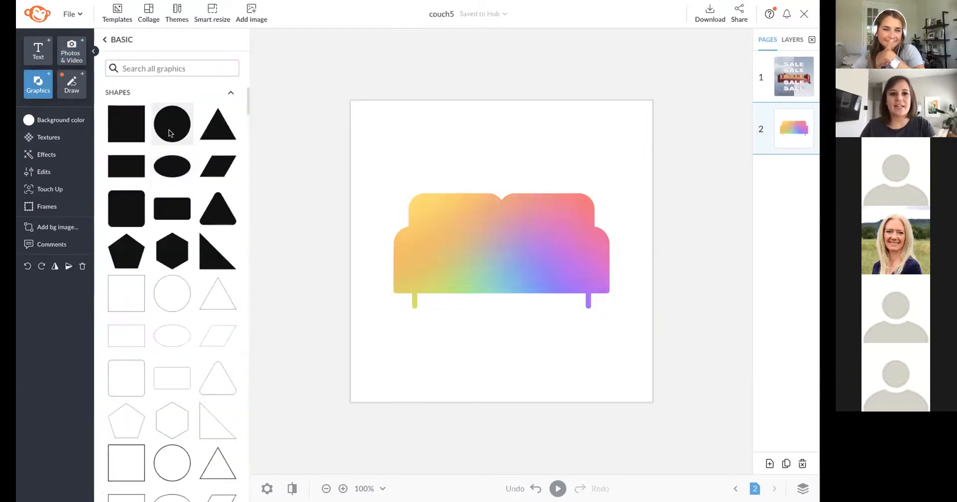
pyautogui.click(171, 133)
pyautogui.moveTo(467, 207); pyautogui.dragTo(360, 122)
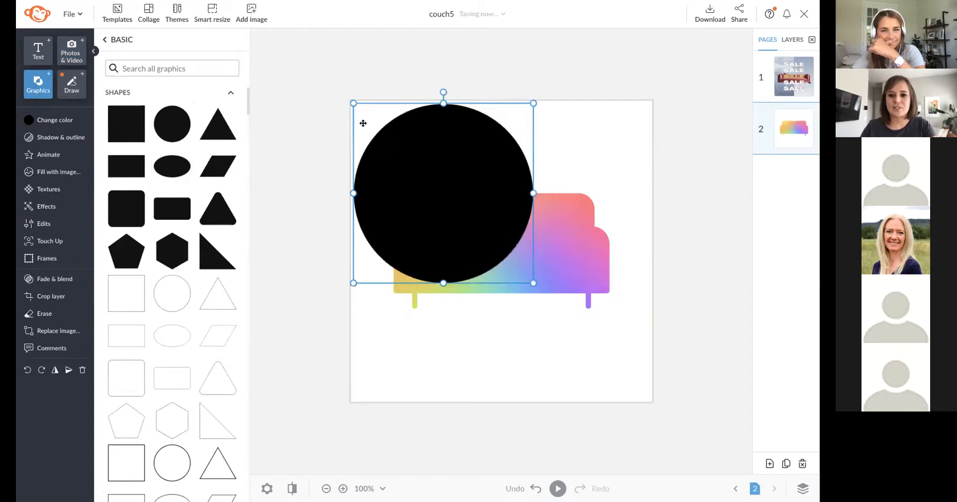
# Delete the gradient couch and center the black circle on the canvas.
pyautogui.click(580, 258)
pyautogui.press('Delete')
pyautogui.click(489, 192)
pyautogui.moveTo(489, 192); pyautogui.dragTo(517, 218)
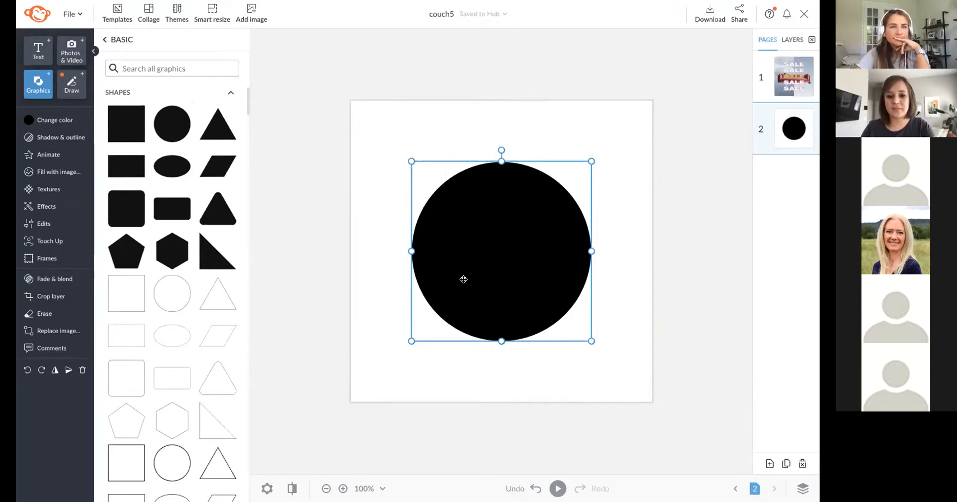
# Fill the circle with the Instagram Post sofa collage from Hub.
pyautogui.click(70, 59)
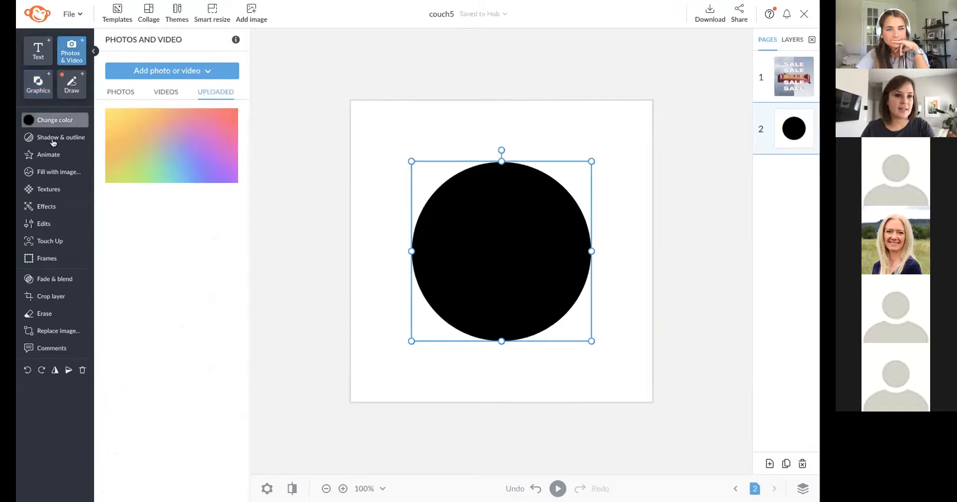
pyautogui.click(69, 172)
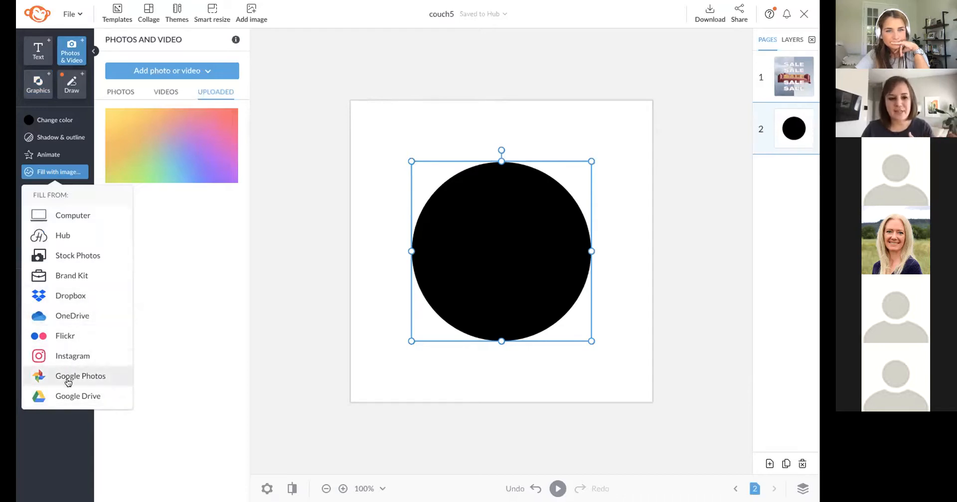
pyautogui.click(63, 237)
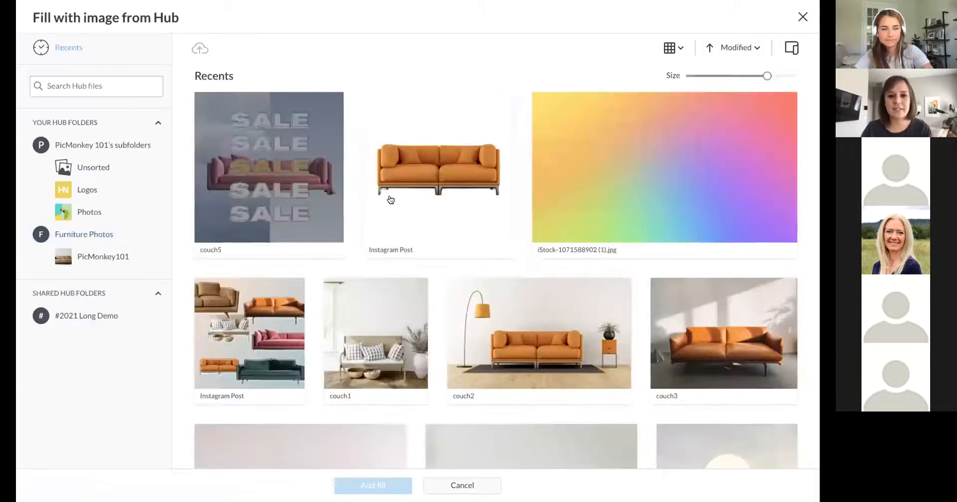
pyautogui.scroll(-2, 339, 253)
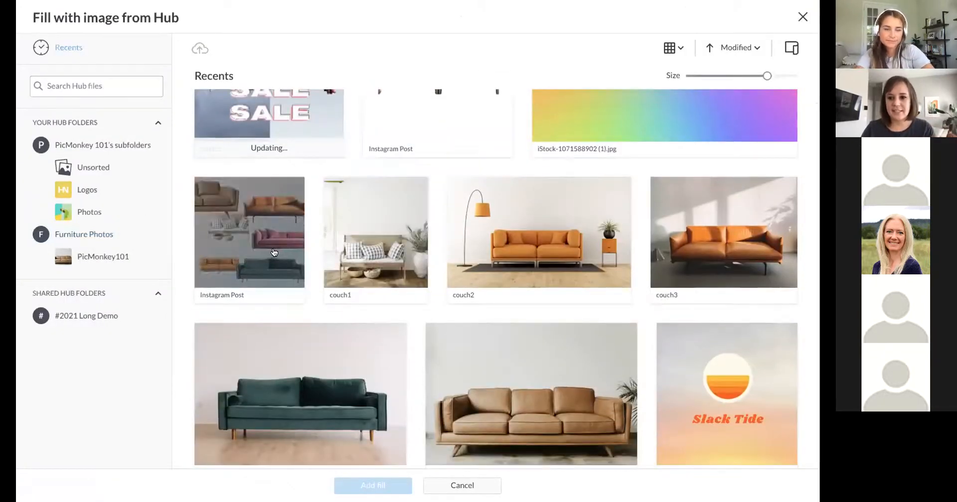
pyautogui.doubleClick(274, 253)
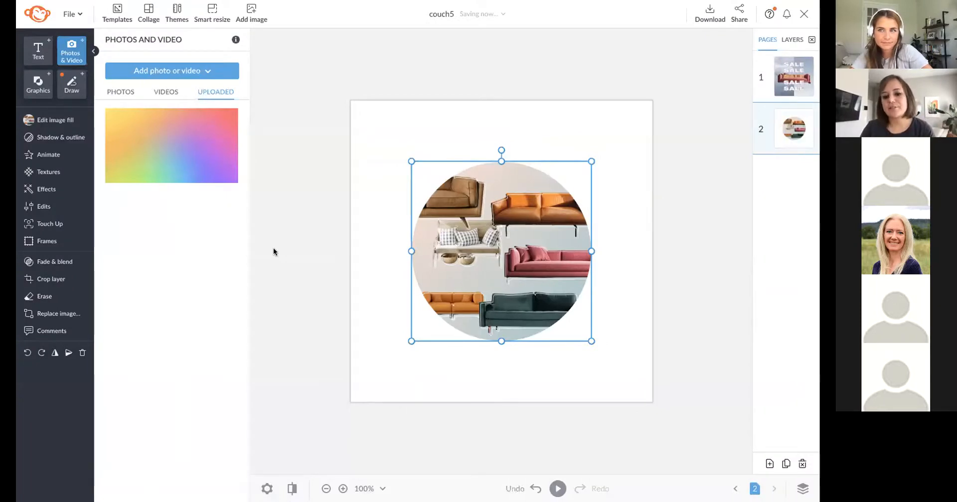
pyautogui.click(325, 166)
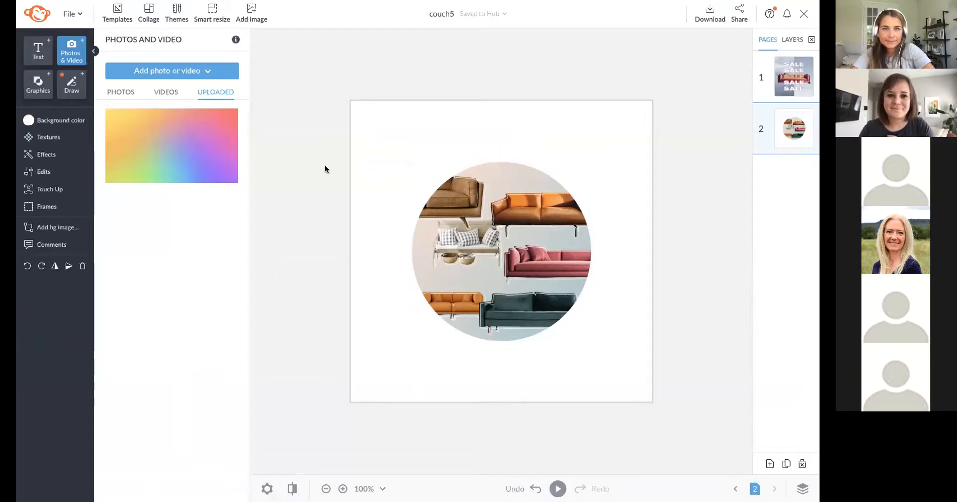
# Make the sofa-filled circle slightly larger and center it on the canvas.
pyautogui.click(514, 223)
pyautogui.moveTo(589, 166); pyautogui.dragTo(613, 143)
pyautogui.moveTo(524, 245)
pyautogui.mouseDown()
pyautogui.moveTo(511, 245)
pyautogui.moveTo(512, 254)
pyautogui.mouseUp()
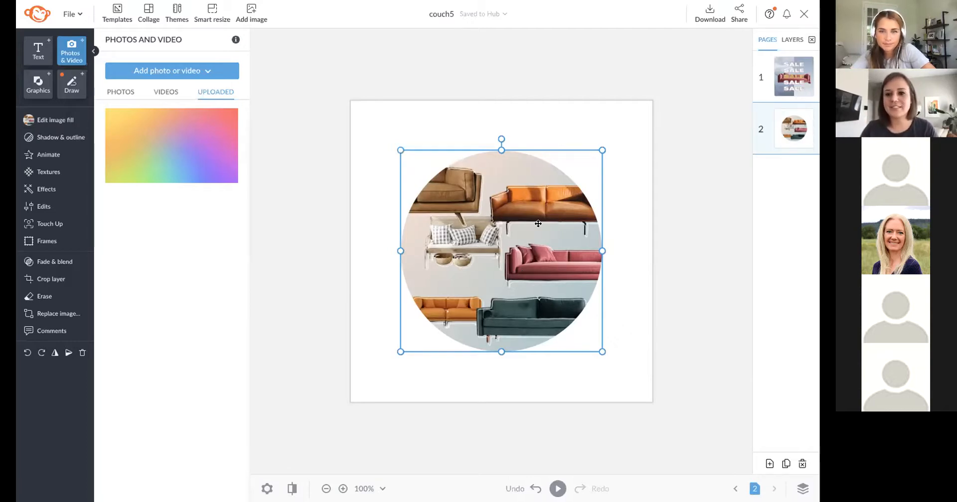
pyautogui.moveTo(508, 229); pyautogui.dragTo(508, 229)
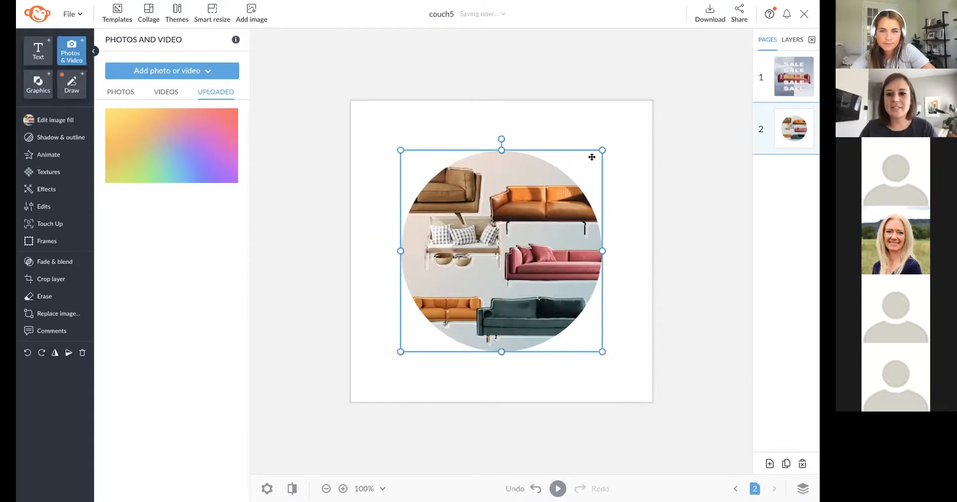
pyautogui.moveTo(603, 152); pyautogui.dragTo(588, 166)
pyautogui.moveTo(499, 259); pyautogui.dragTo(505, 250)
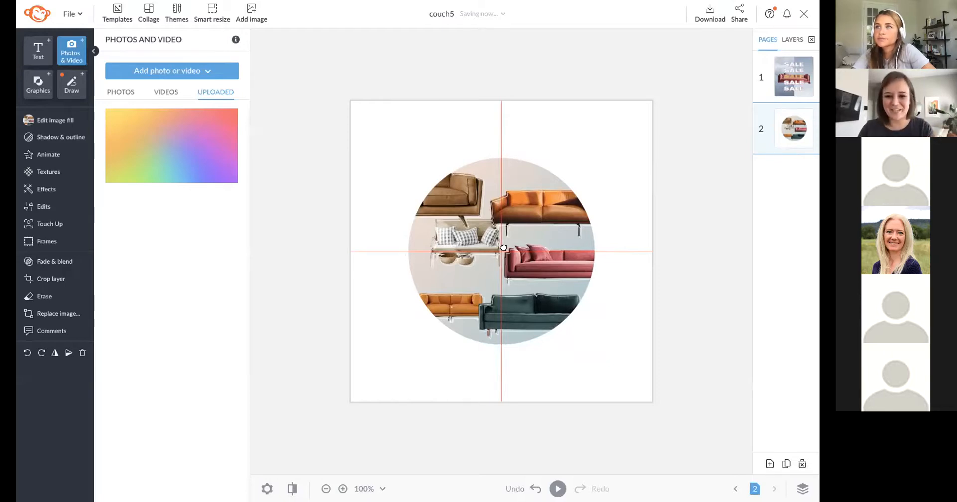
pyautogui.moveTo(504, 248); pyautogui.dragTo(505, 247)
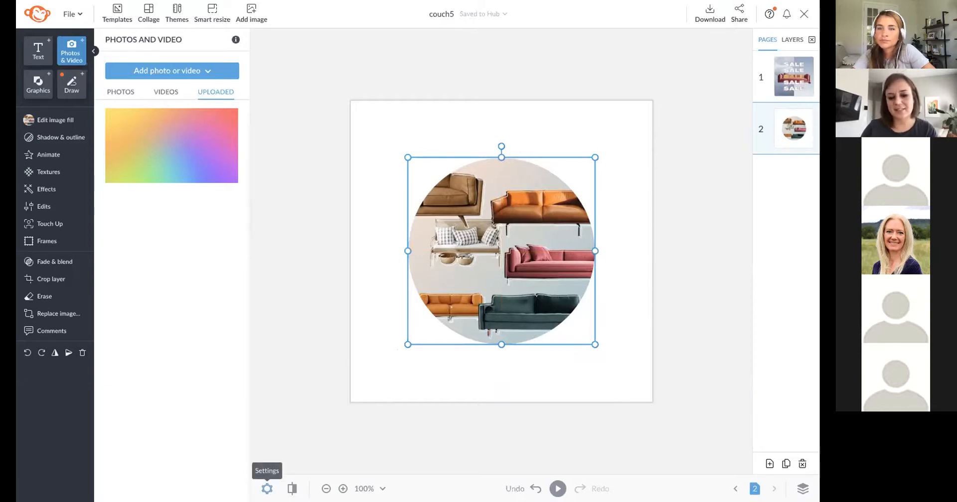
# Turn the bleed marks on and off, and show and hide an 8 x 8 grid on the canvas.
pyautogui.click(267, 489)
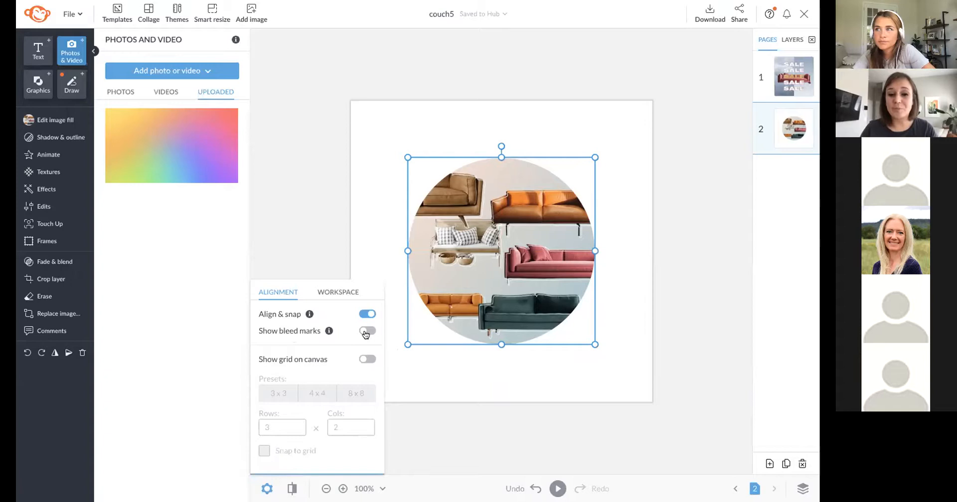
pyautogui.click(367, 331)
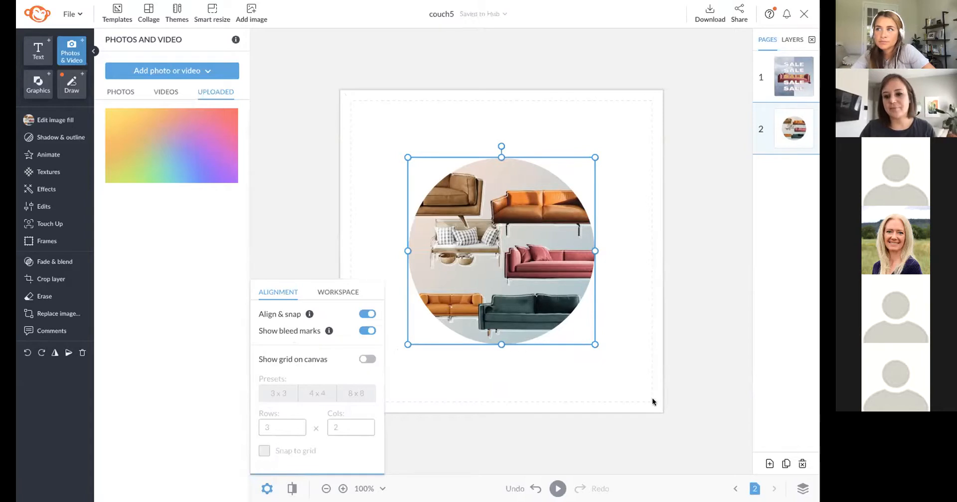
pyautogui.click(367, 331)
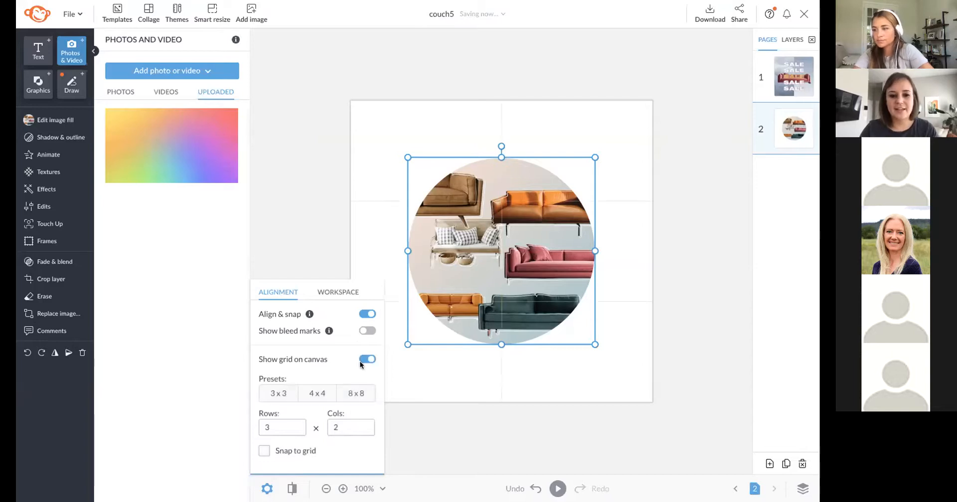
pyautogui.click(348, 394)
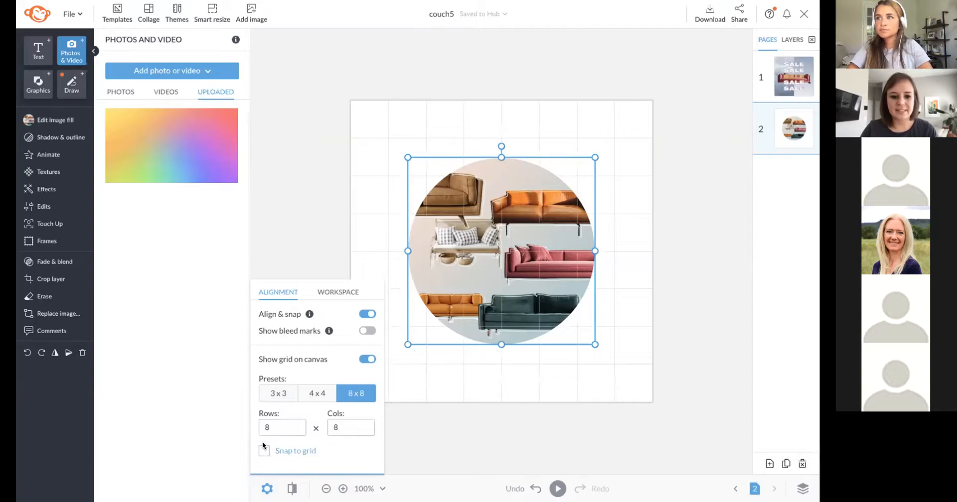
pyautogui.click(367, 360)
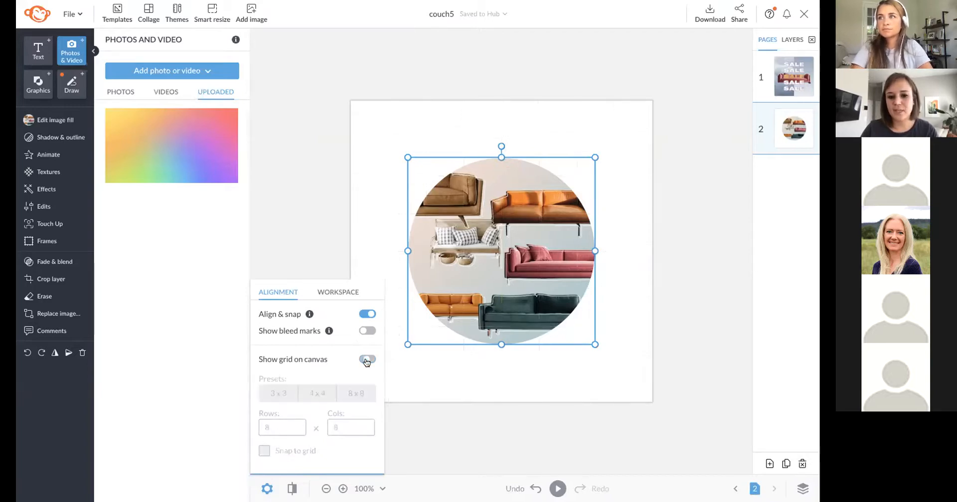
# Change the workspace color to black and back to light gray, and close the settings.
pyautogui.click(351, 291)
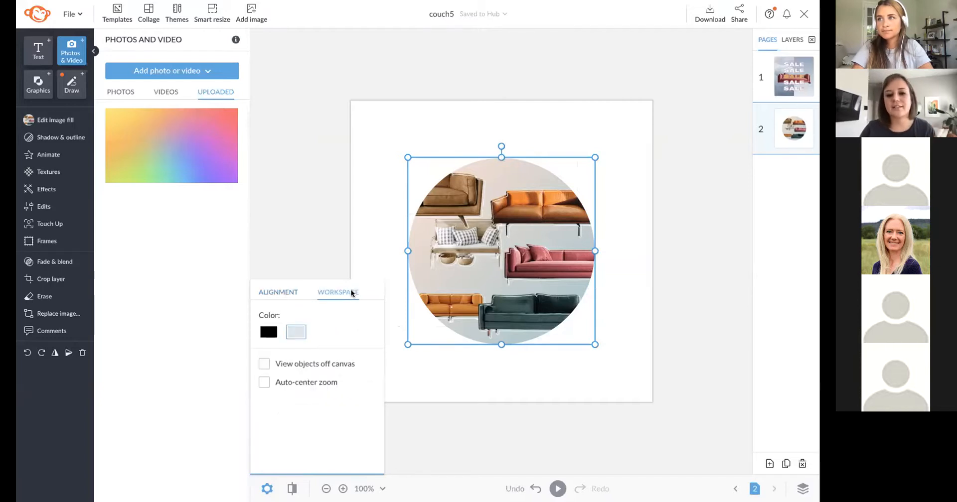
pyautogui.click(268, 332)
pyautogui.click(297, 333)
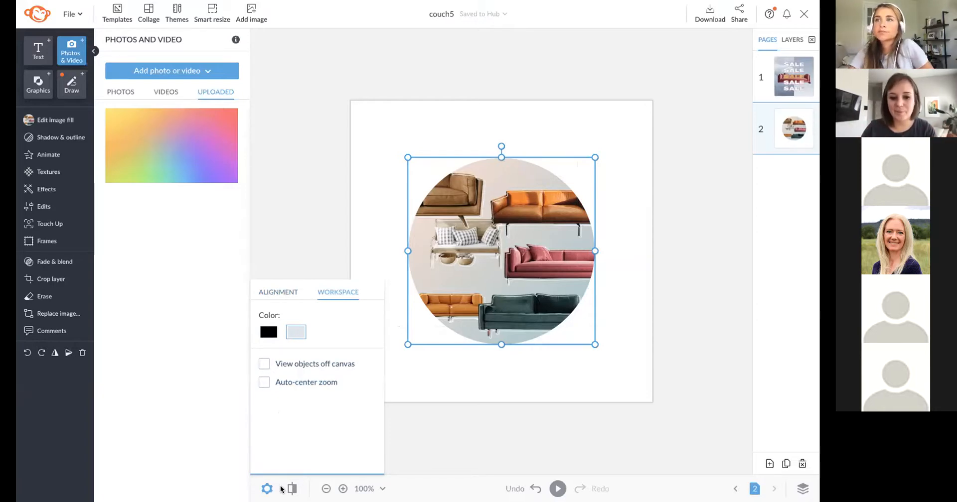
pyautogui.click(288, 233)
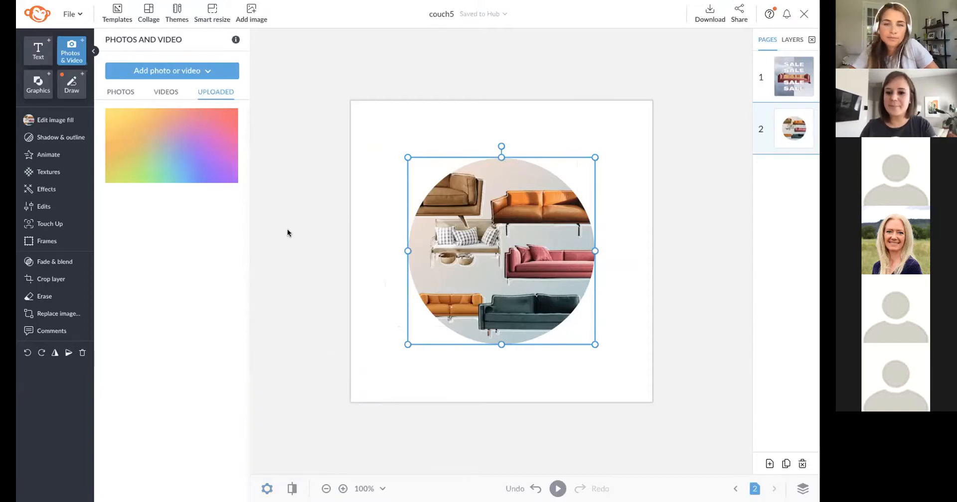
pyautogui.click(292, 179)
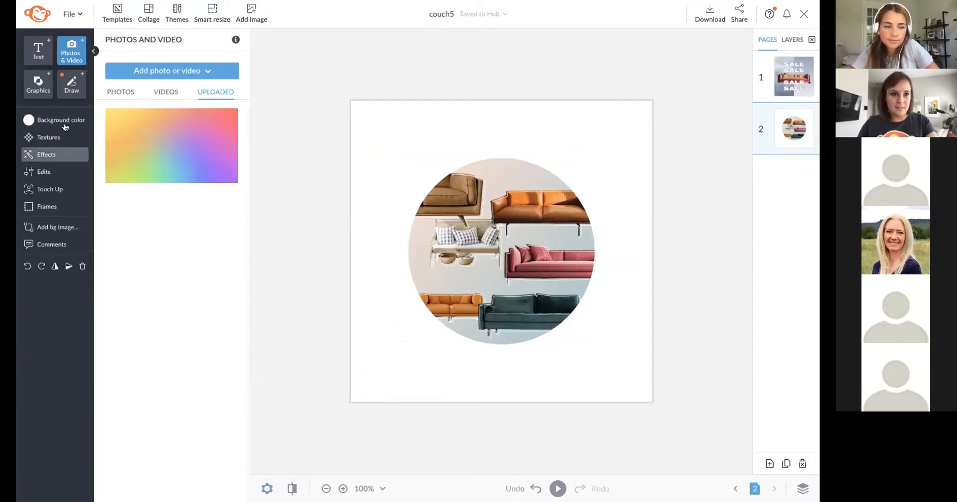
# Open the drawing brushes and examine the basic and premium brush choices.
pyautogui.click(34, 94)
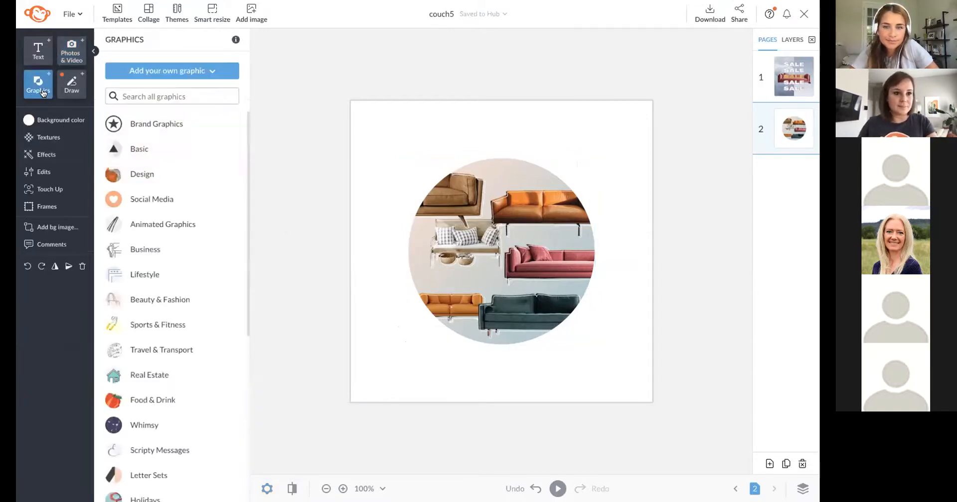
pyautogui.click(72, 83)
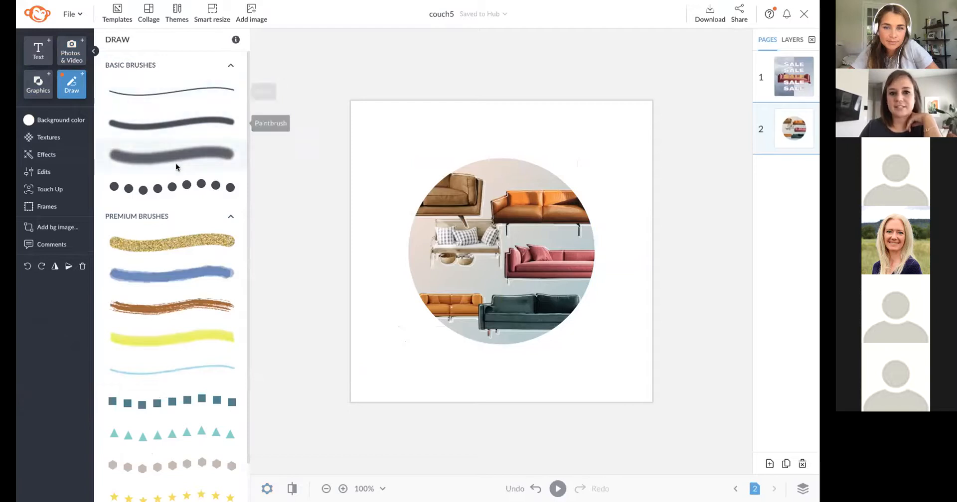
pyautogui.scroll(-1, 179, 186)
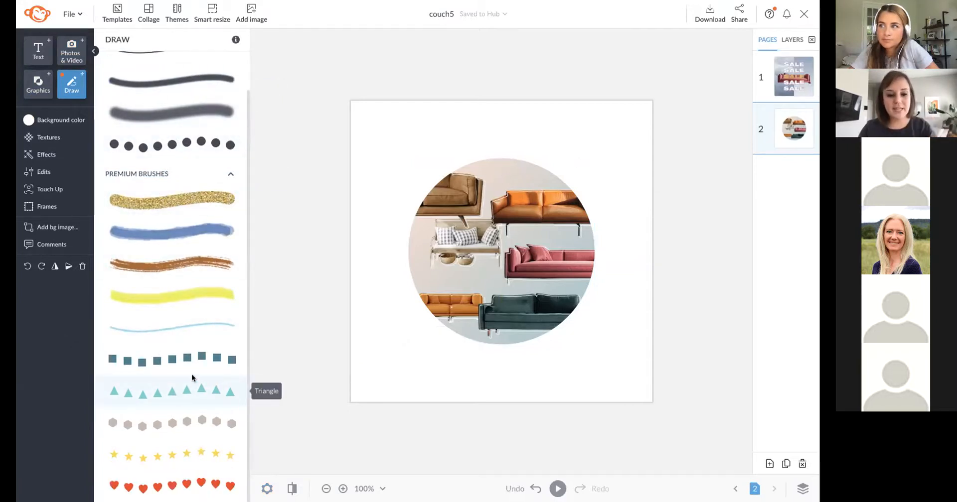
pyautogui.scroll(1, 190, 247)
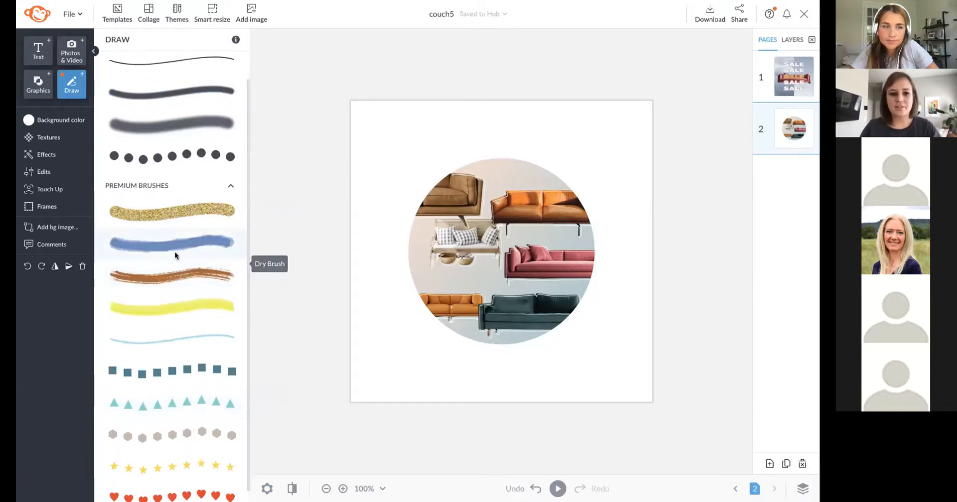
pyautogui.scroll(1, 165, 243)
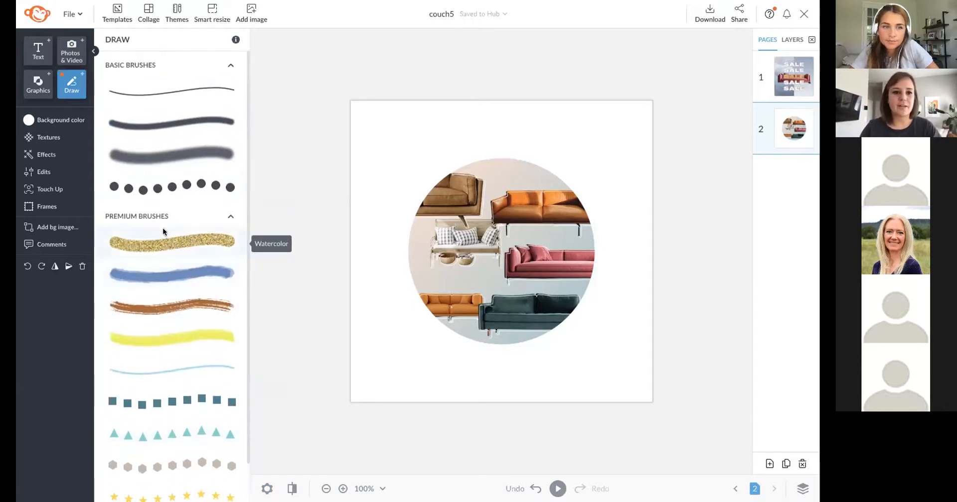
# Choose the basic Pencil brush and sample its color from the orange sofa, #fc841f.
pyautogui.click(186, 90)
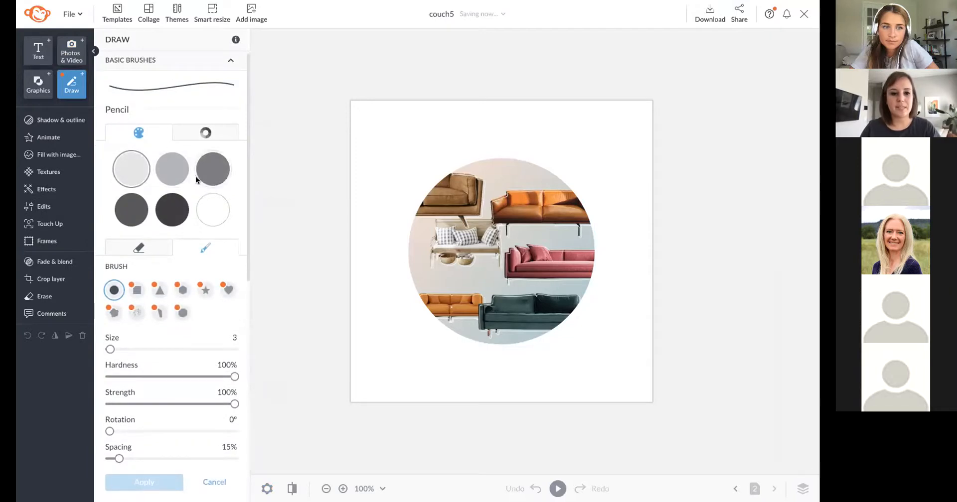
pyautogui.click(206, 197)
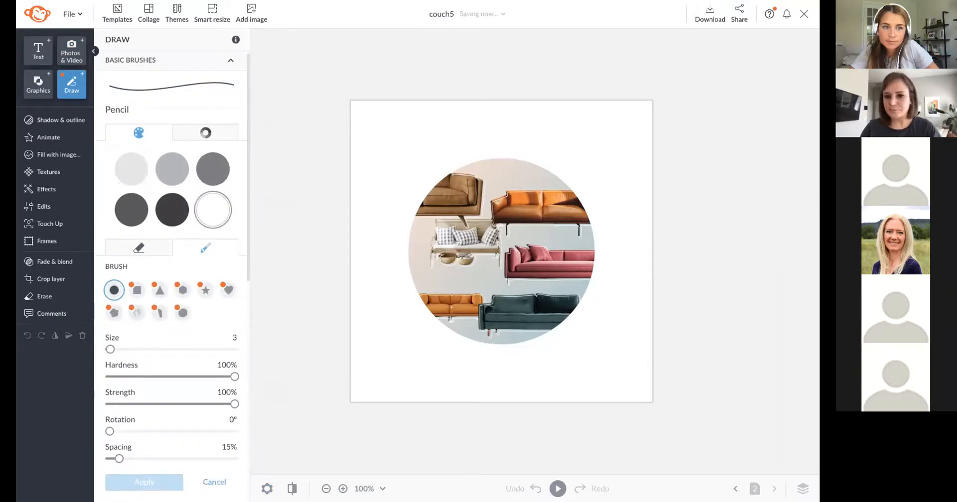
pyautogui.click(204, 135)
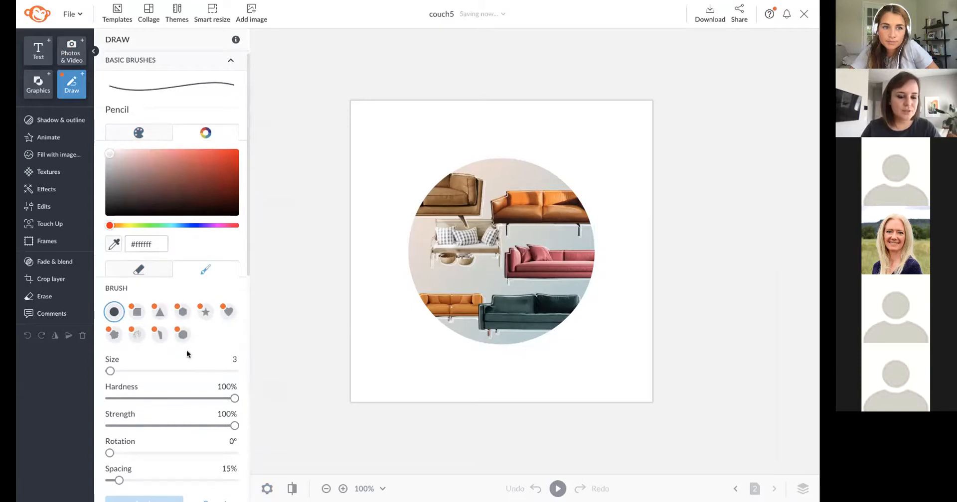
pyautogui.moveTo(157, 182); pyautogui.dragTo(159, 172)
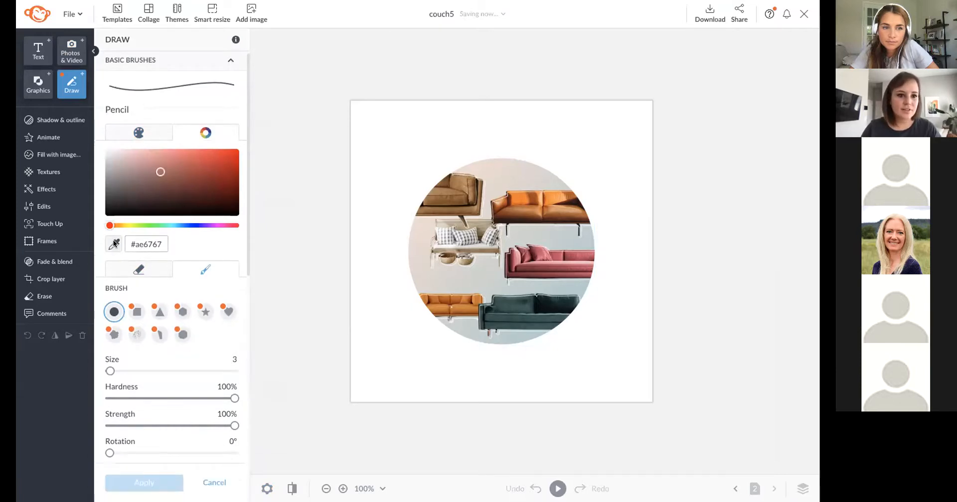
pyautogui.click(114, 244)
pyautogui.click(520, 197)
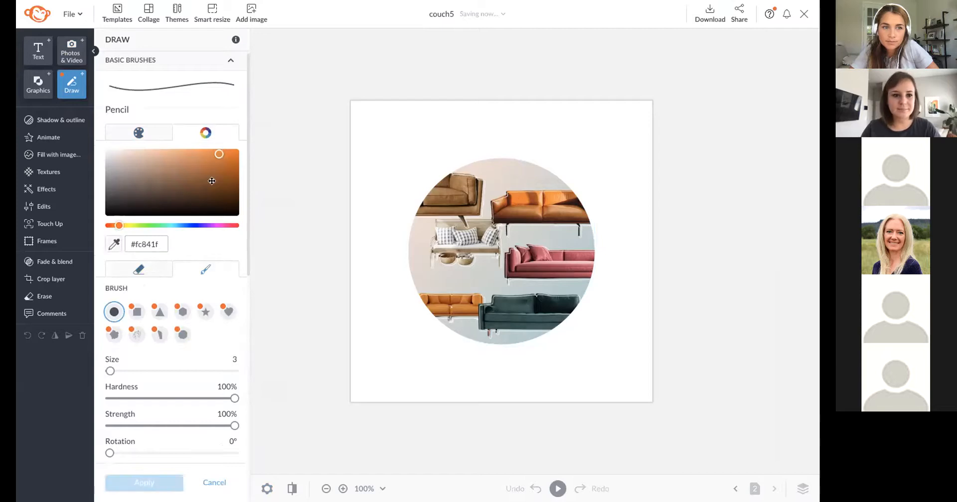
# Set the brush size to 124, paint an orange ring around the sofa circle, and apply the drawing.
pyautogui.scroll(-3, 178, 247)
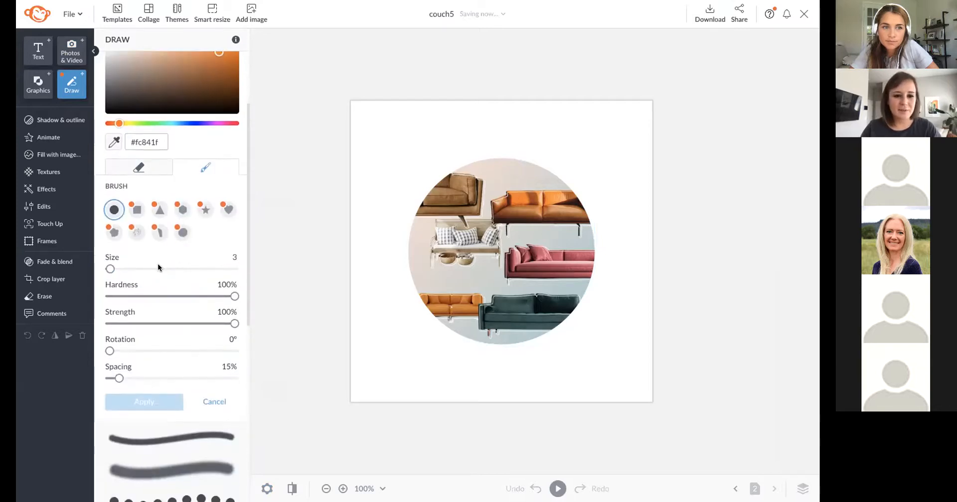
pyautogui.moveTo(110, 269); pyautogui.dragTo(140, 269)
pyautogui.moveTo(500, 158)
pyautogui.mouseDown()
pyautogui.moveTo(441, 172)
pyautogui.moveTo(400, 224)
pyautogui.moveTo(389, 257)
pyautogui.moveTo(422, 308)
pyautogui.moveTo(469, 353)
pyautogui.moveTo(526, 351)
pyautogui.moveTo(553, 329)
pyautogui.moveTo(600, 229)
pyautogui.moveTo(596, 206)
pyautogui.moveTo(554, 175)
pyautogui.moveTo(510, 163)
pyautogui.moveTo(474, 174)
pyautogui.moveTo(429, 221)
pyautogui.moveTo(415, 256)
pyautogui.moveTo(437, 273)
pyautogui.moveTo(506, 194)
pyautogui.mouseUp()
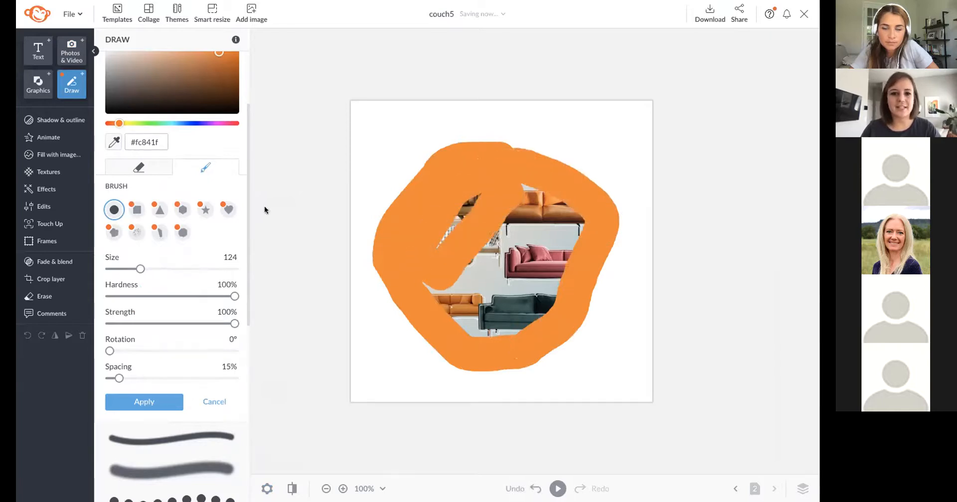
pyautogui.click(156, 398)
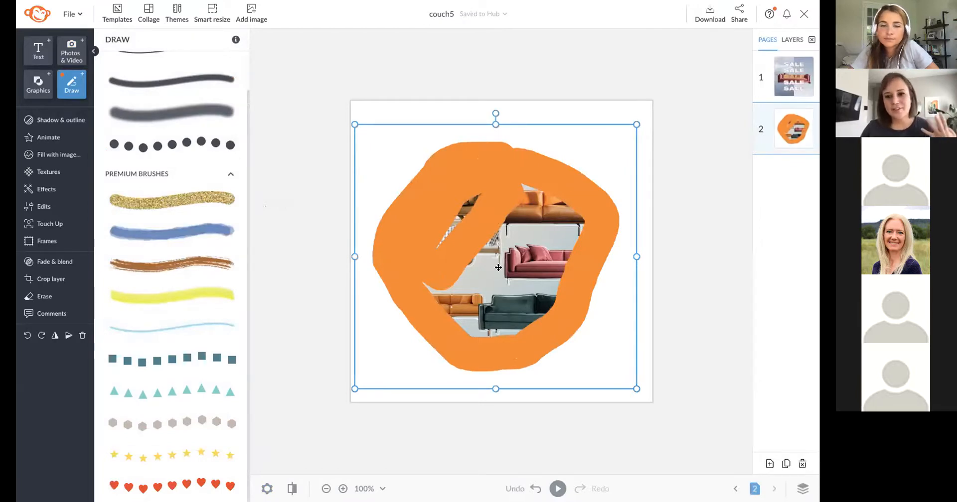
# Send the orange drawing layer to the back, enlarge it slightly, and position it around the sofa circle.
pyautogui.rightClick(535, 202)
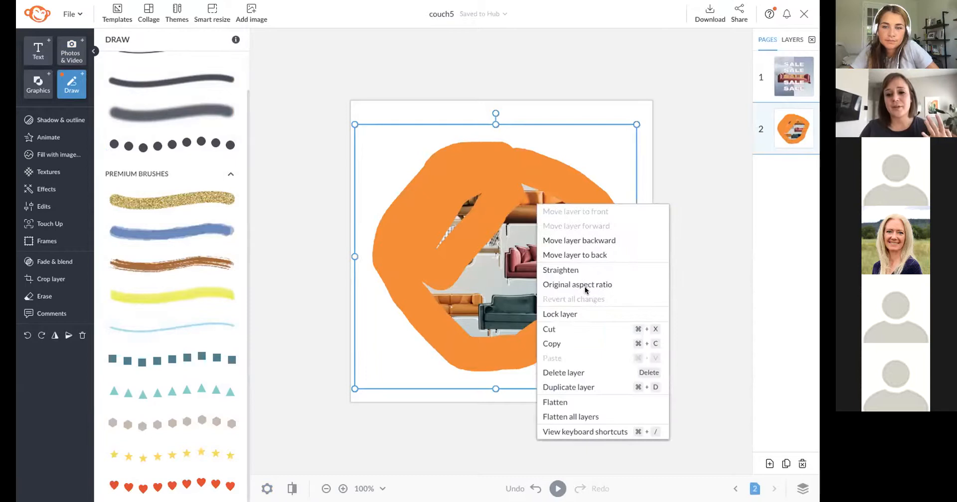
pyautogui.click(592, 250)
pyautogui.moveTo(632, 124); pyautogui.dragTo(648, 114)
pyautogui.moveTo(604, 176); pyautogui.dragTo(604, 169)
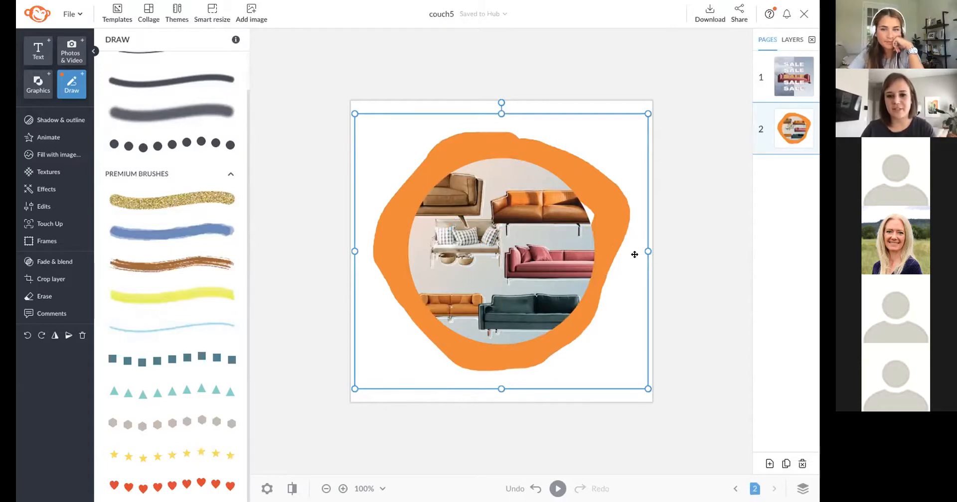
# Apply the Soften effect to the orange drawing with a softness of 100.
pyautogui.click(60, 190)
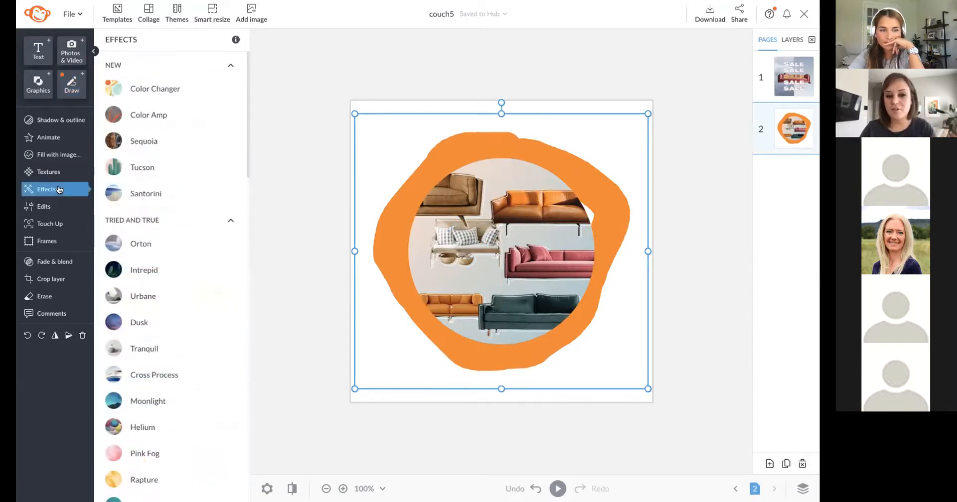
pyautogui.click(135, 167)
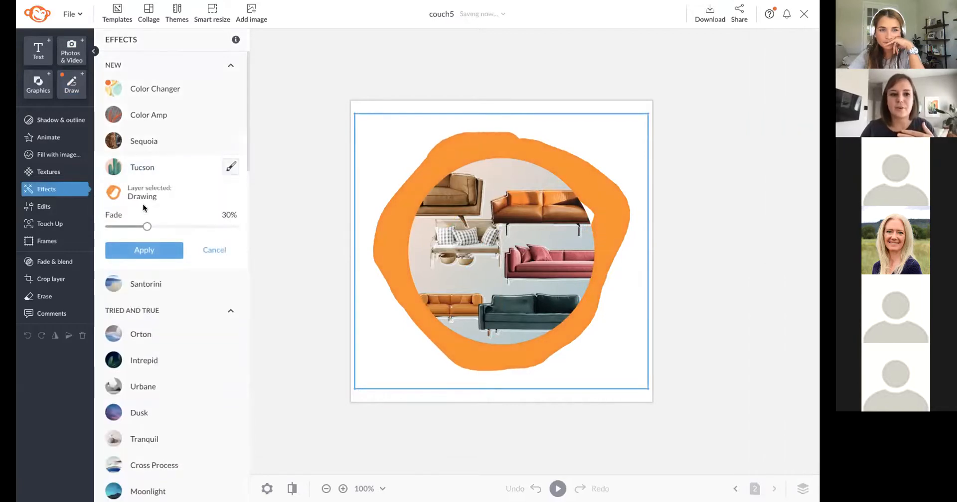
pyautogui.click(210, 254)
pyautogui.scroll(-4, 185, 252)
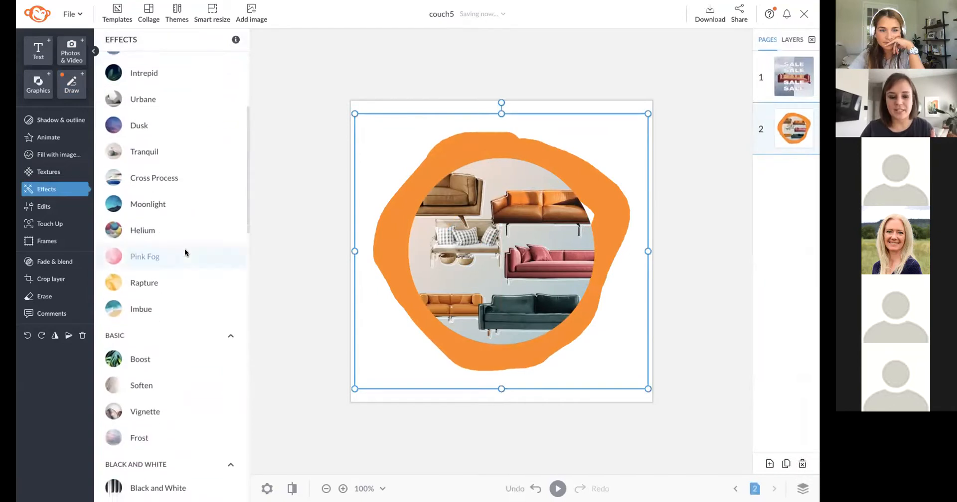
pyautogui.scroll(-3, 184, 253)
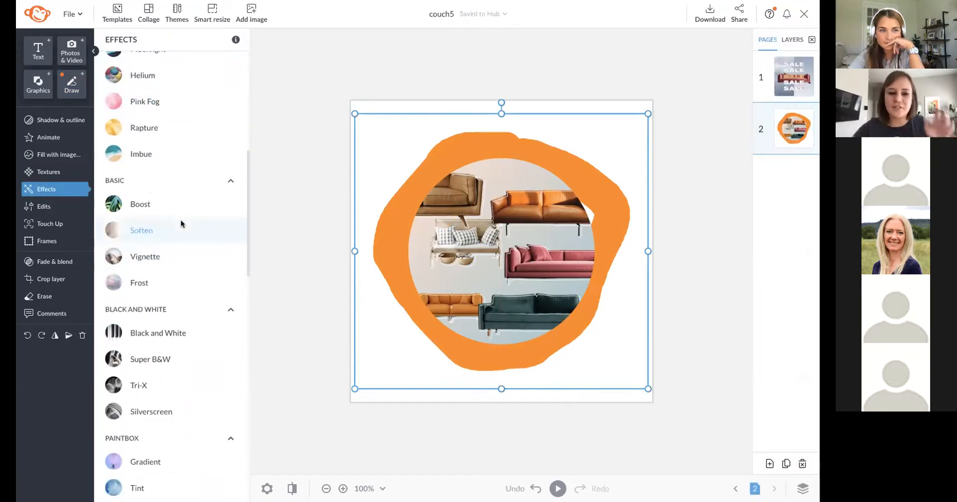
pyautogui.click(172, 227)
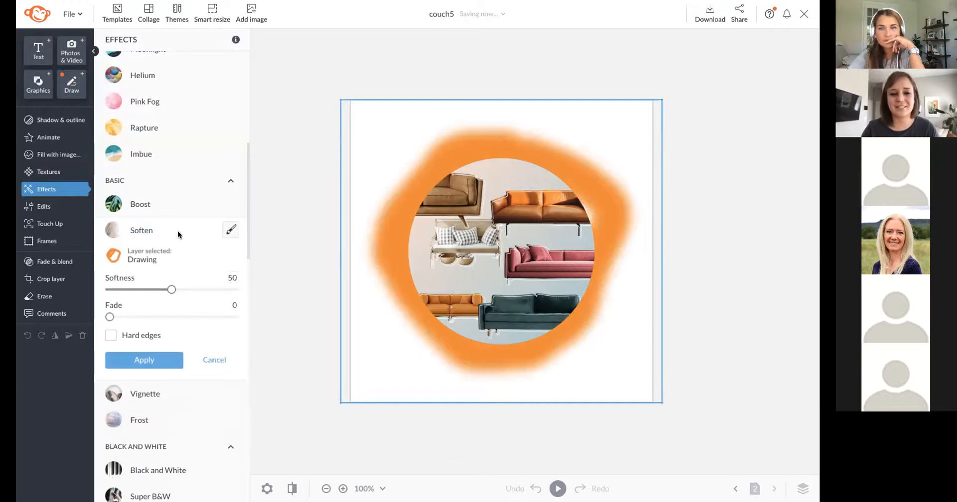
pyautogui.scroll(-1, 161, 229)
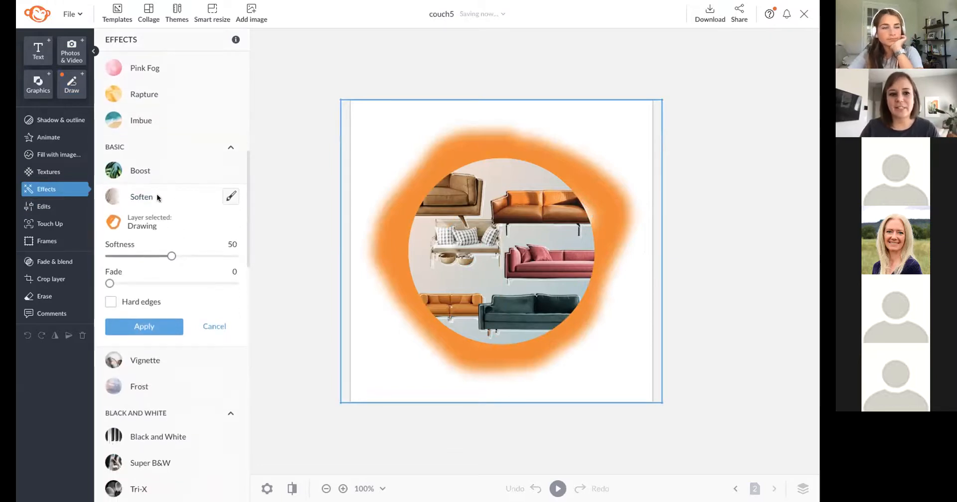
pyautogui.click(198, 256)
pyautogui.moveTo(198, 258); pyautogui.dragTo(303, 253)
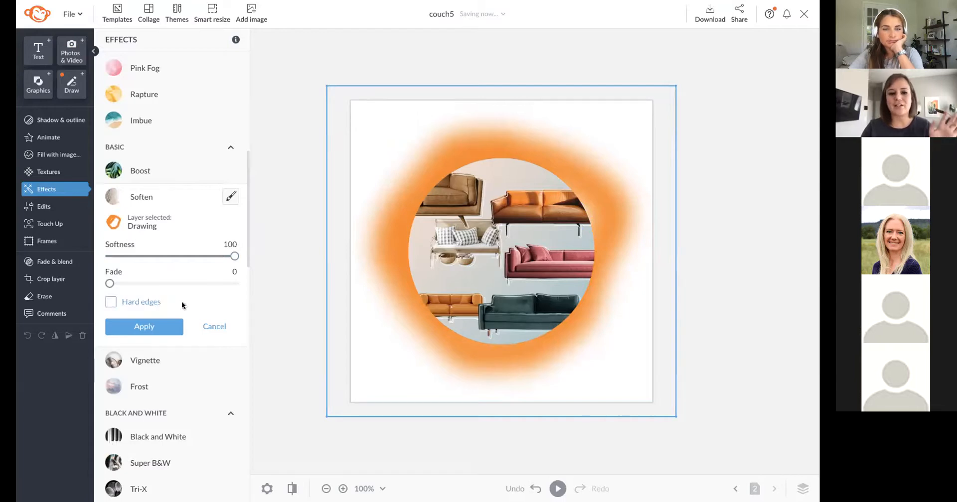
pyautogui.click(167, 328)
# Shrink the softened orange drawing slightly, reposition it evenly around the circle, and deselect it.
pyautogui.moveTo(676, 86); pyautogui.dragTo(658, 99)
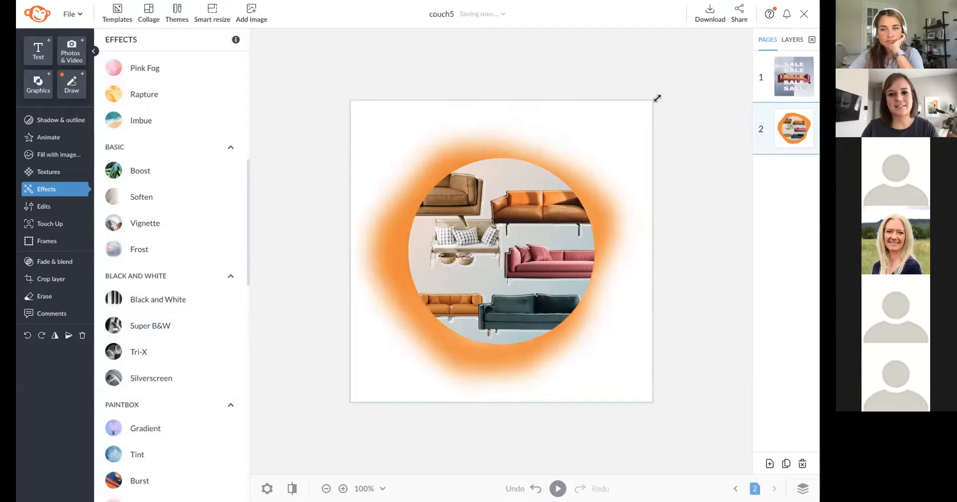
pyautogui.moveTo(600, 156); pyautogui.dragTo(607, 152)
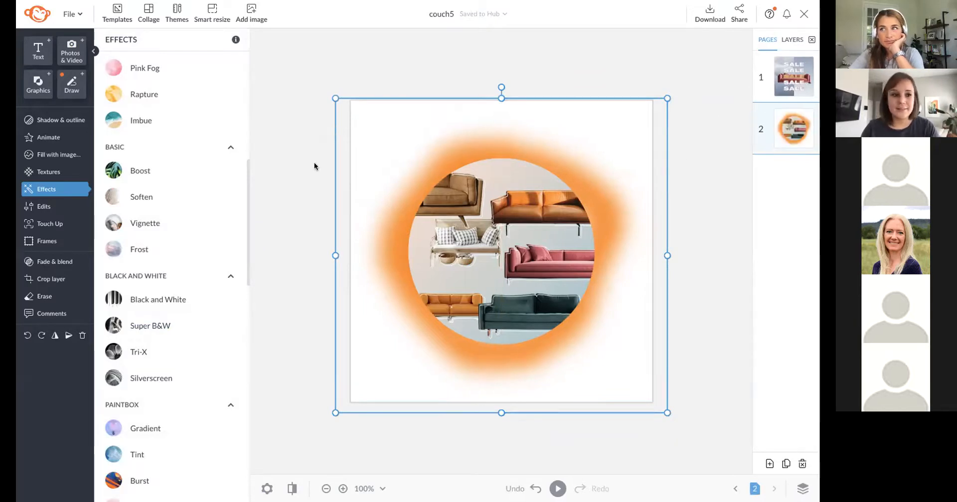
pyautogui.click(290, 121)
# Show the layers and change the canvas background color to the recently used pale cream.
pyautogui.click(28, 121)
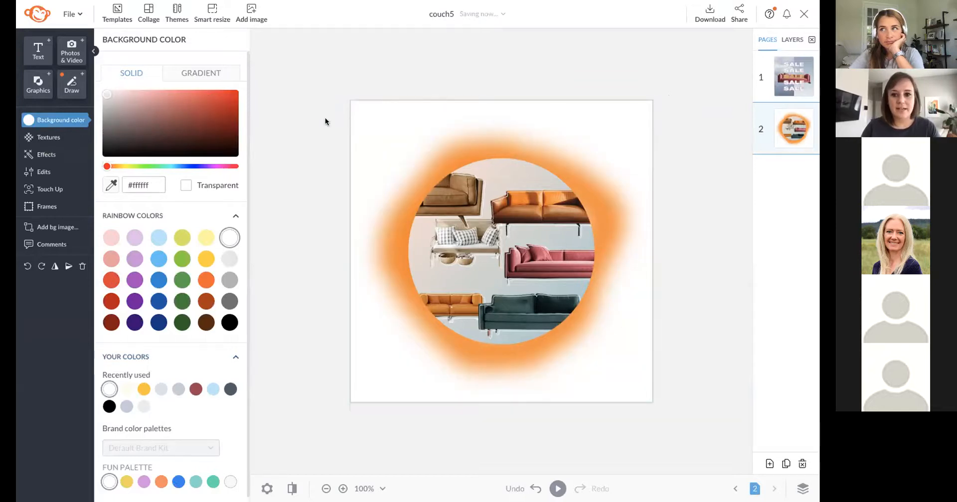
pyautogui.click(792, 40)
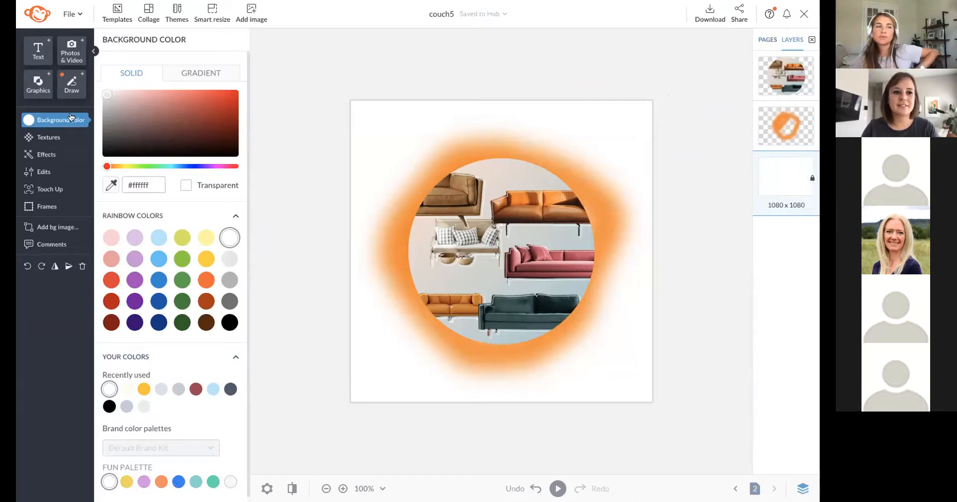
pyautogui.click(128, 389)
pyautogui.click(109, 390)
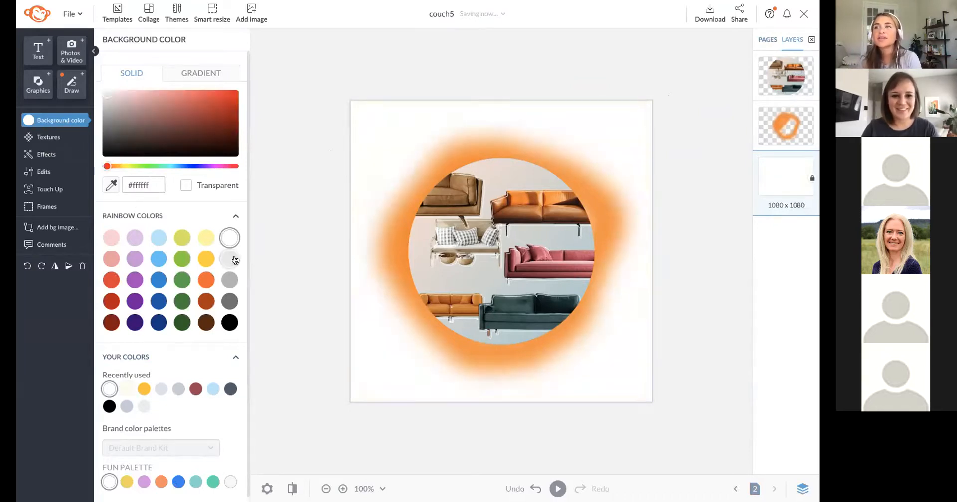
pyautogui.click(127, 390)
# Enlarge the sofa image fill inside the circle and reposition it to frame the orange and pink sofas.
pyautogui.click(485, 220)
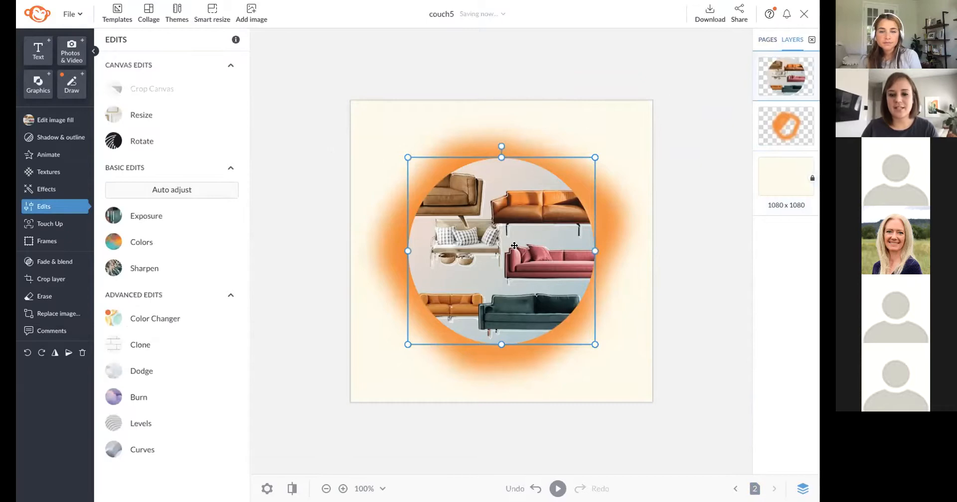
pyautogui.click(69, 123)
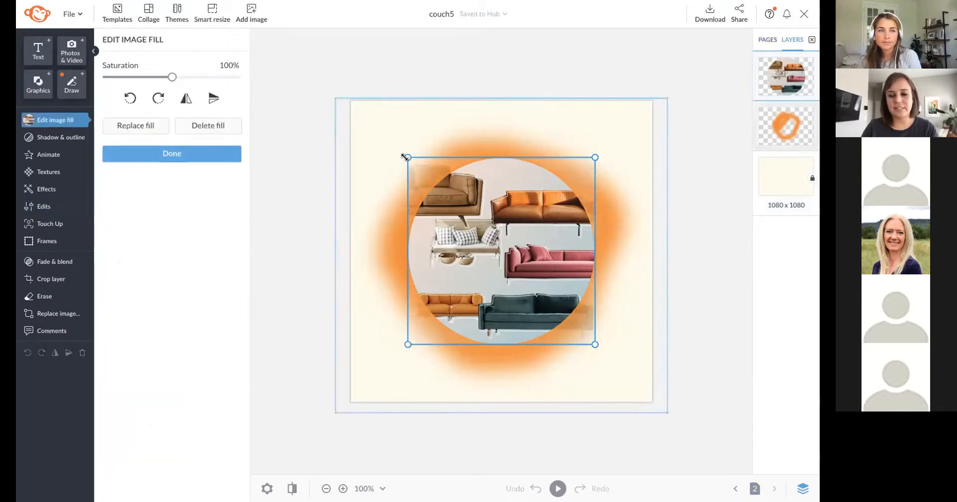
pyautogui.moveTo(401, 153); pyautogui.dragTo(734, 461)
pyautogui.moveTo(593, 280); pyautogui.dragTo(549, 223)
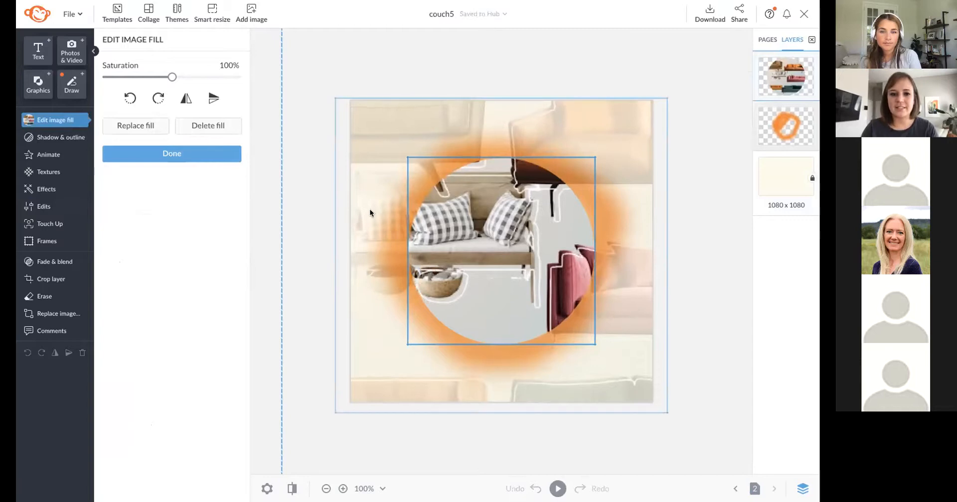
pyautogui.moveTo(399, 220); pyautogui.dragTo(394, 308)
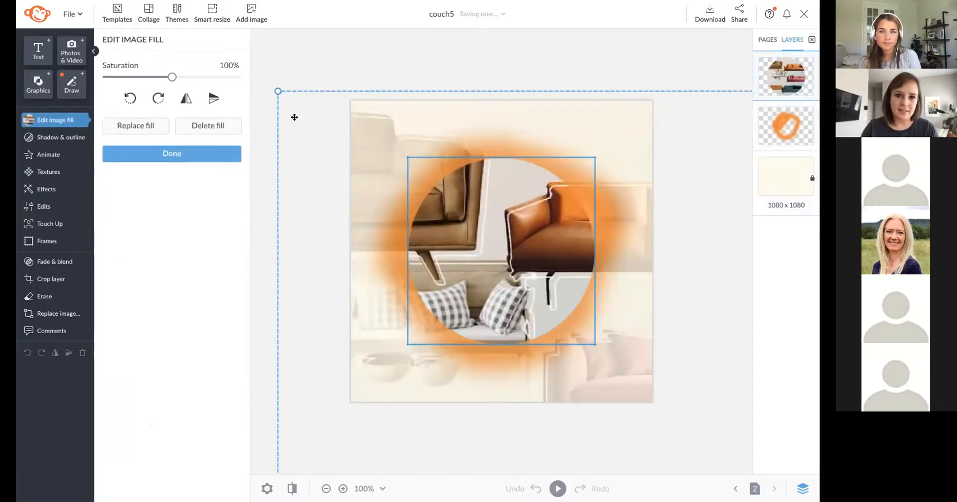
pyautogui.moveTo(481, 252); pyautogui.dragTo(426, 197)
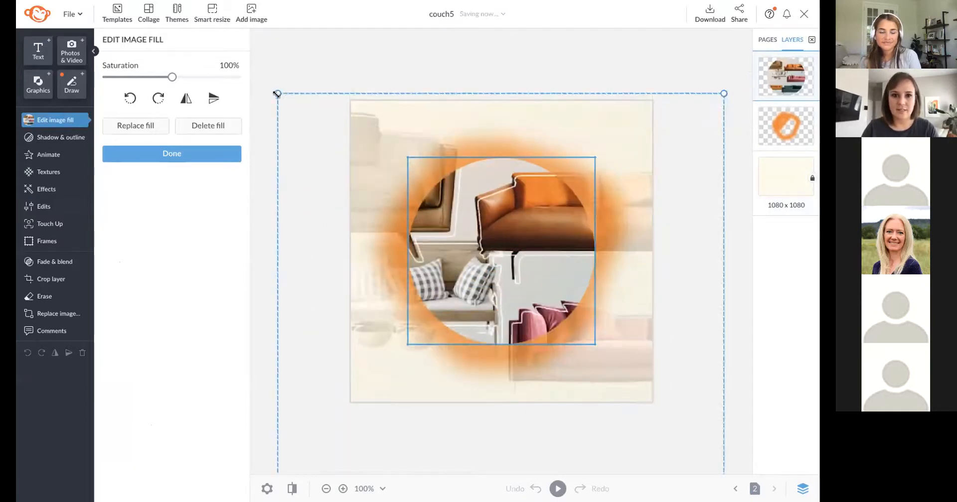
pyautogui.moveTo(277, 94); pyautogui.dragTo(342, 157)
pyautogui.moveTo(466, 266); pyautogui.dragTo(438, 173)
pyautogui.moveTo(505, 221); pyautogui.dragTo(482, 235)
pyautogui.moveTo(627, 121); pyautogui.dragTo(619, 132)
pyautogui.moveTo(489, 303); pyautogui.dragTo(514, 282)
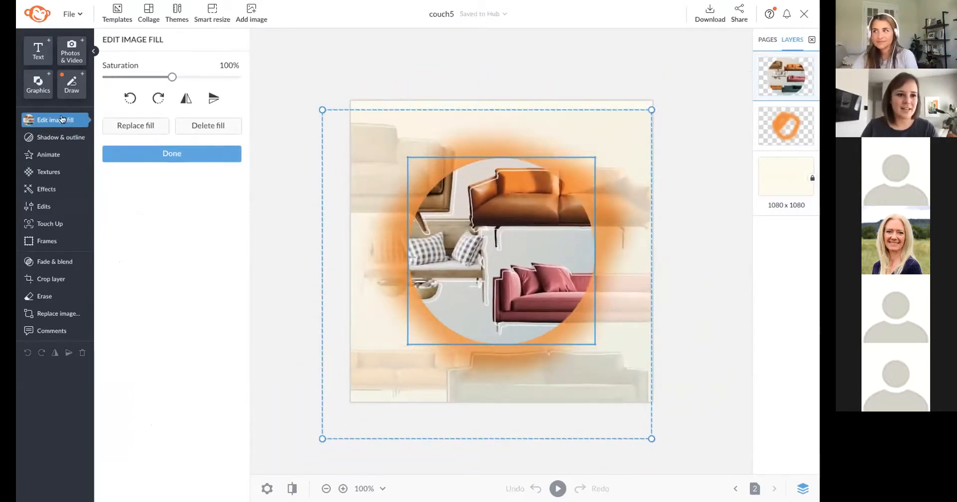
pyautogui.click(185, 154)
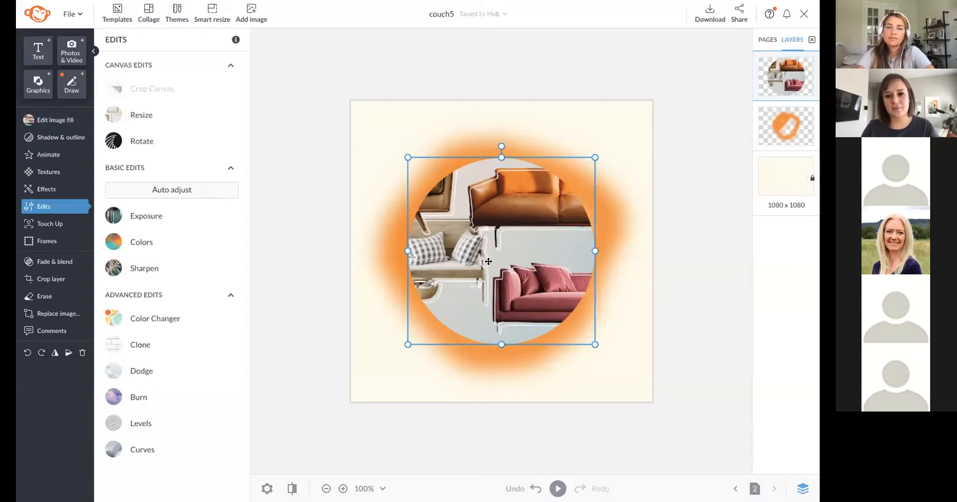
# Scale down the circle's image fill and reposition it to include the checkered cushions and the orange, pink and teal sofas.
pyautogui.click(74, 121)
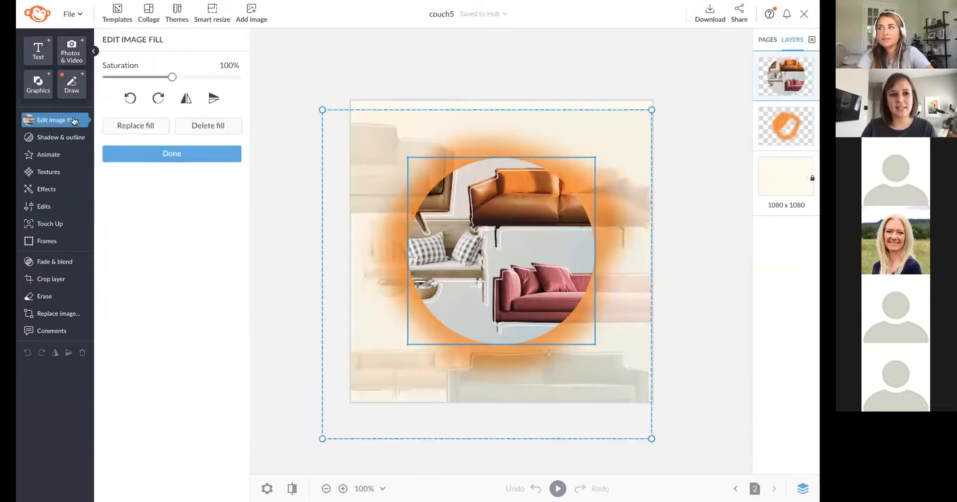
pyautogui.moveTo(322, 109); pyautogui.dragTo(352, 138)
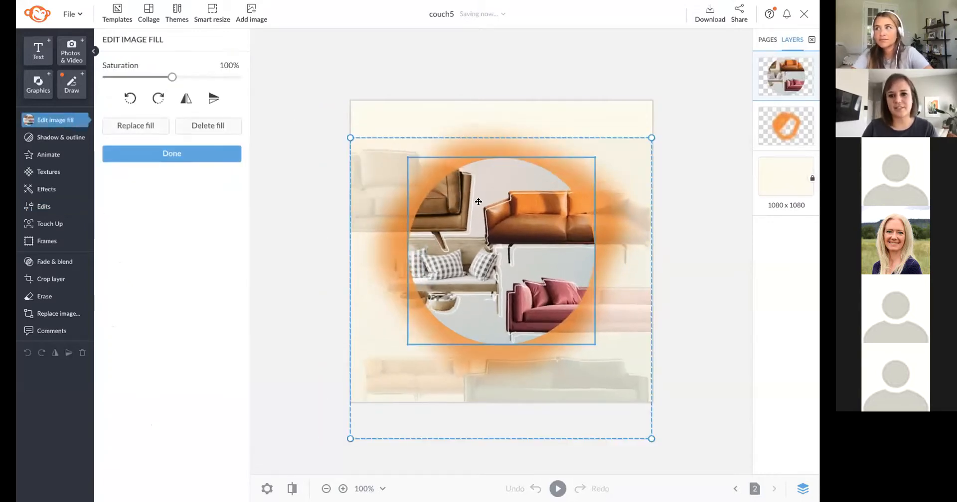
pyautogui.moveTo(653, 135); pyautogui.dragTo(631, 157)
pyautogui.moveTo(543, 286); pyautogui.dragTo(555, 253)
pyautogui.moveTo(359, 400); pyautogui.dragTo(393, 363)
pyautogui.moveTo(488, 245)
pyautogui.mouseDown()
pyautogui.moveTo(474, 261)
pyautogui.moveTo(469, 248)
pyautogui.mouseUp()
pyautogui.click(190, 154)
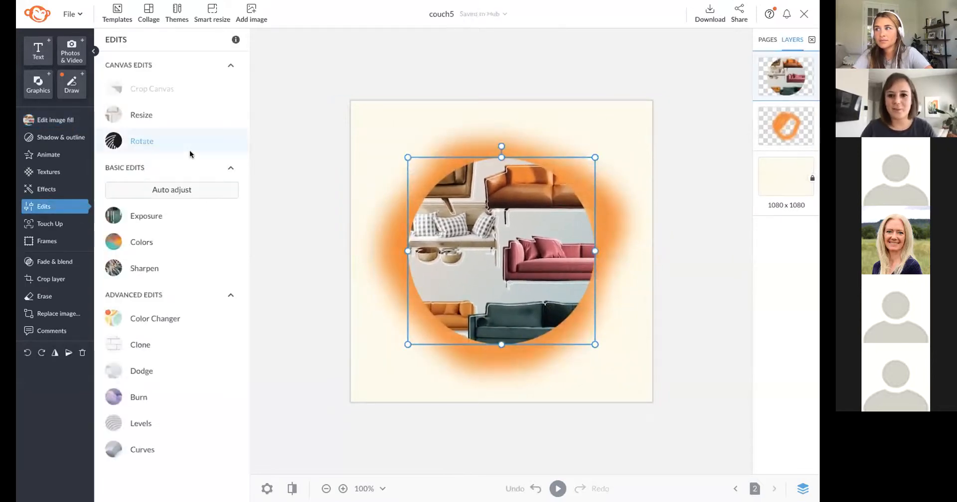
# Add a text layer over the circle in Shapiro Cruiser with the words "circle text" repeated three times.
pyautogui.click(307, 136)
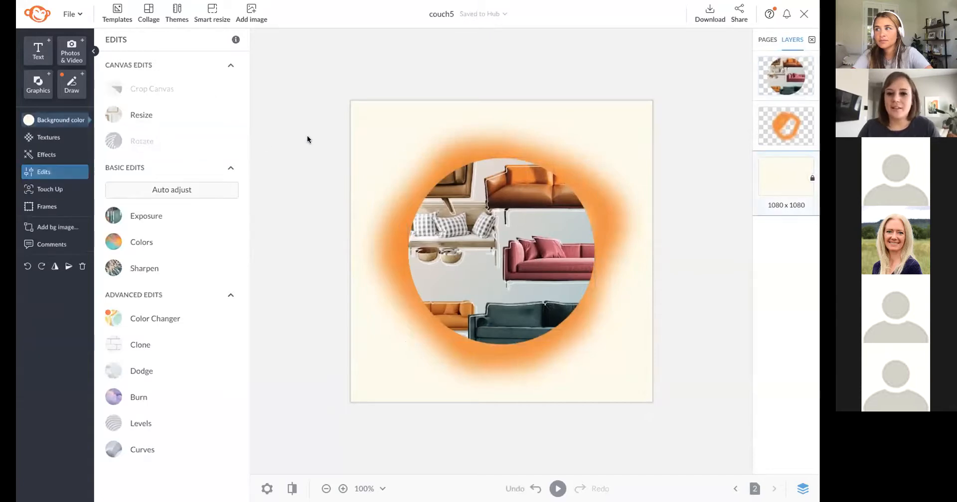
pyautogui.click(38, 50)
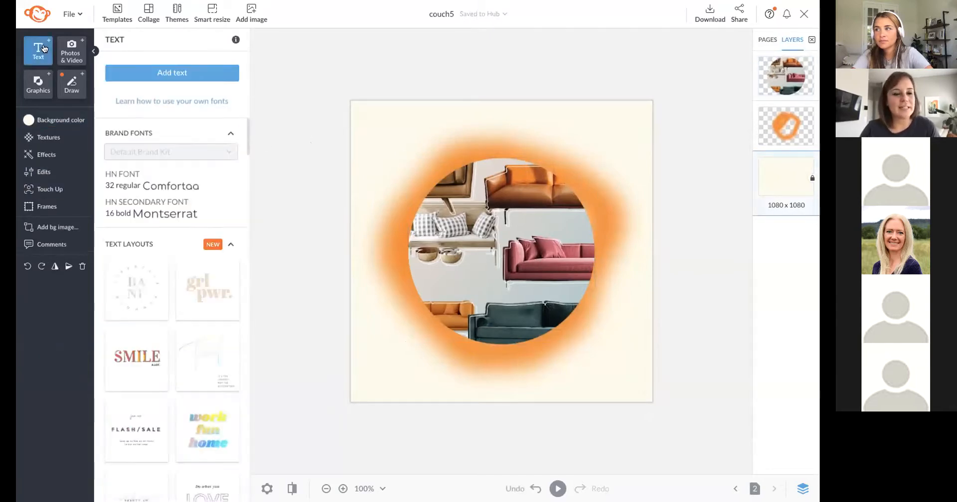
pyautogui.click(170, 74)
pyautogui.click(581, 255)
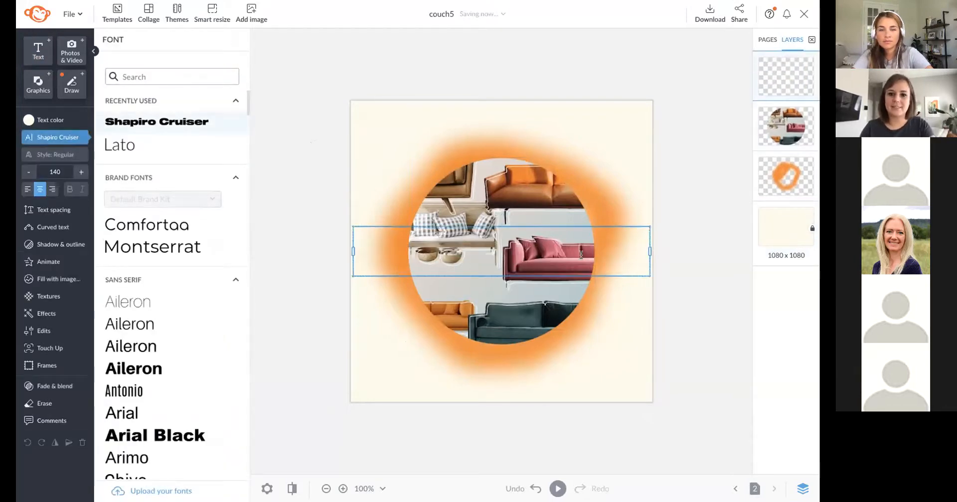
pyautogui.write('circle text')
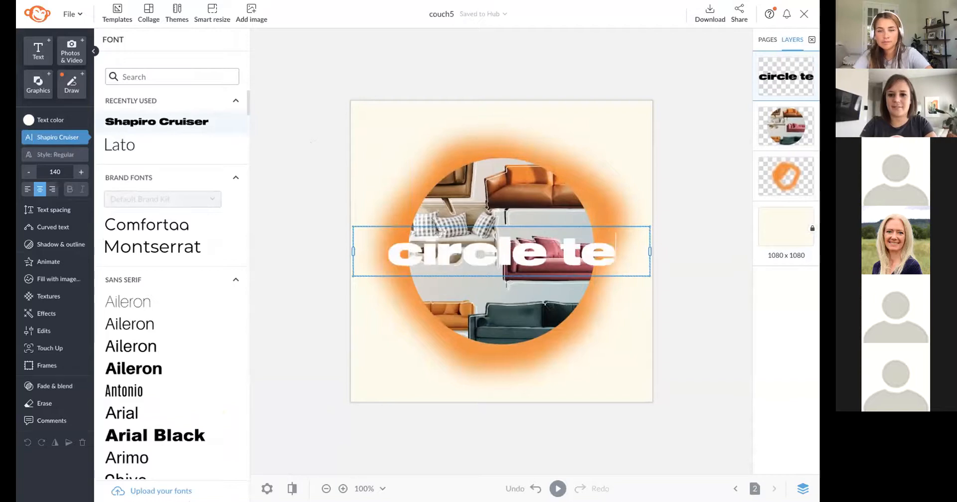
pyautogui.hotkey('ctrl', 'a')
pyautogui.write('circle text')
pyautogui.hotkey('ctrl', 'v')
pyautogui.hotkey('ctrl', 'v')
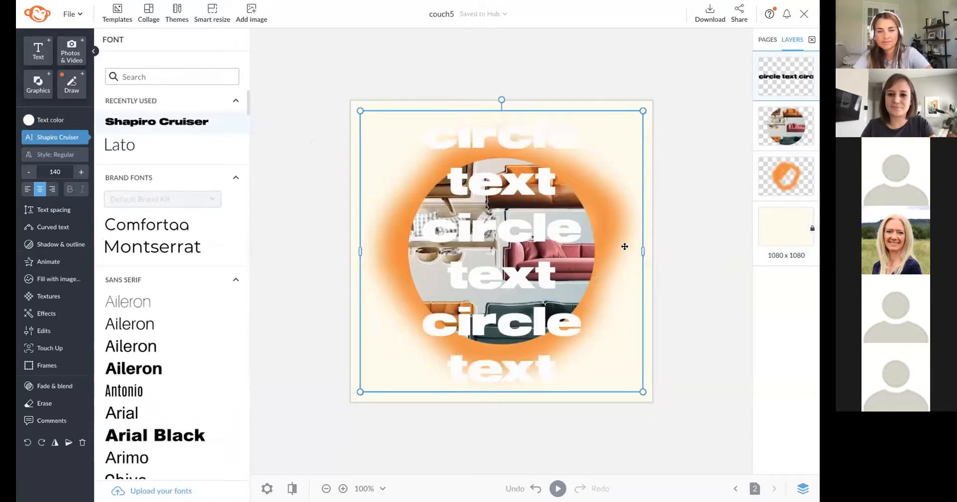
pyautogui.press('Escape')
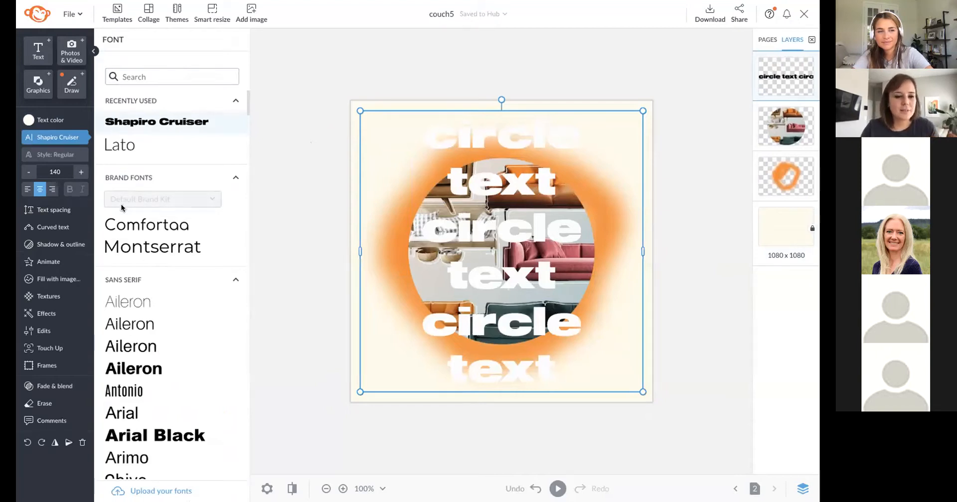
# Format the repeated text in black at size 72 and curve it into a full circle around the sofa image.
pyautogui.click(49, 120)
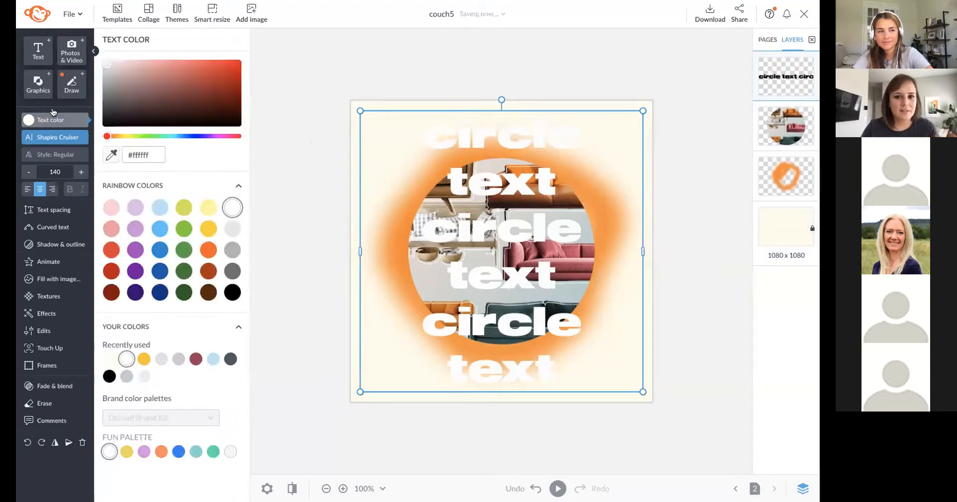
pyautogui.click(230, 293)
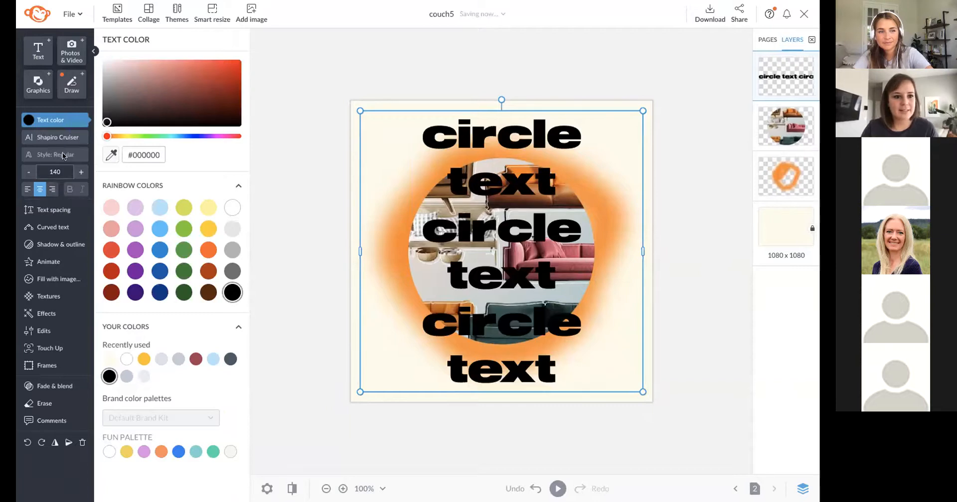
pyautogui.click(63, 172)
pyautogui.click(50, 285)
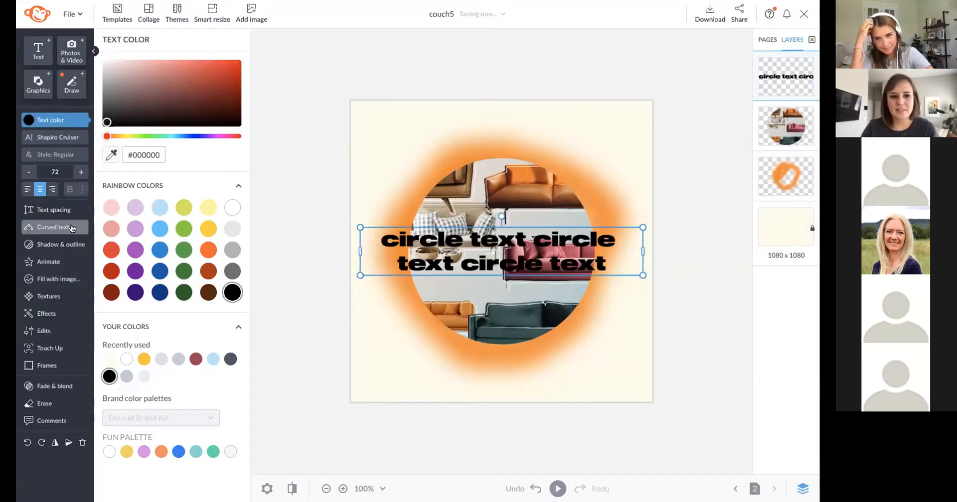
pyautogui.click(68, 229)
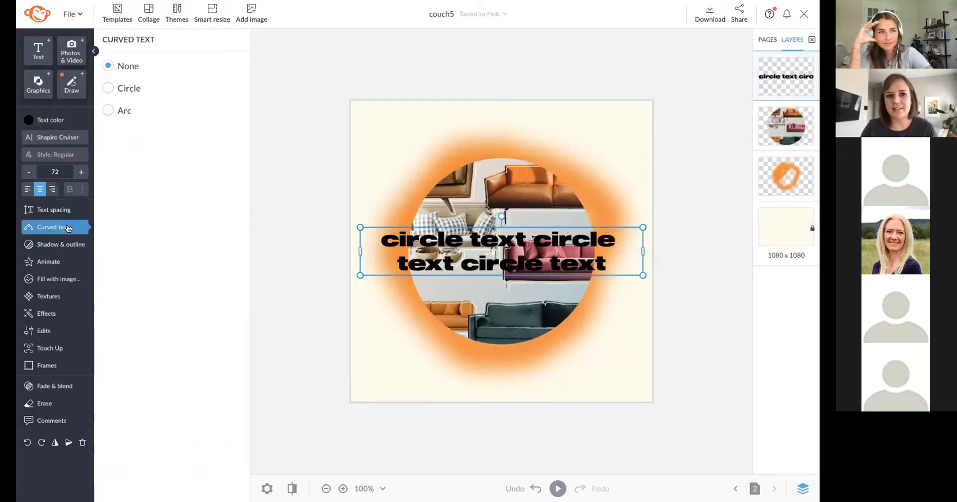
pyautogui.click(122, 89)
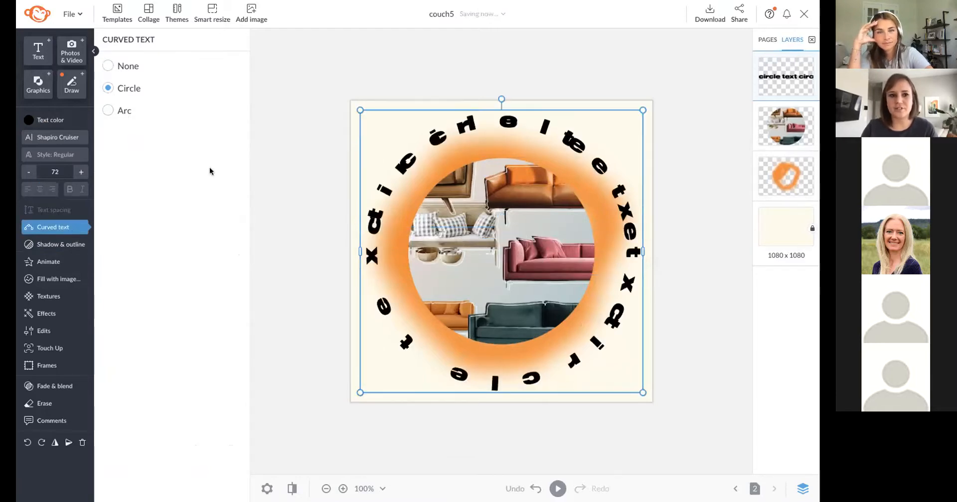
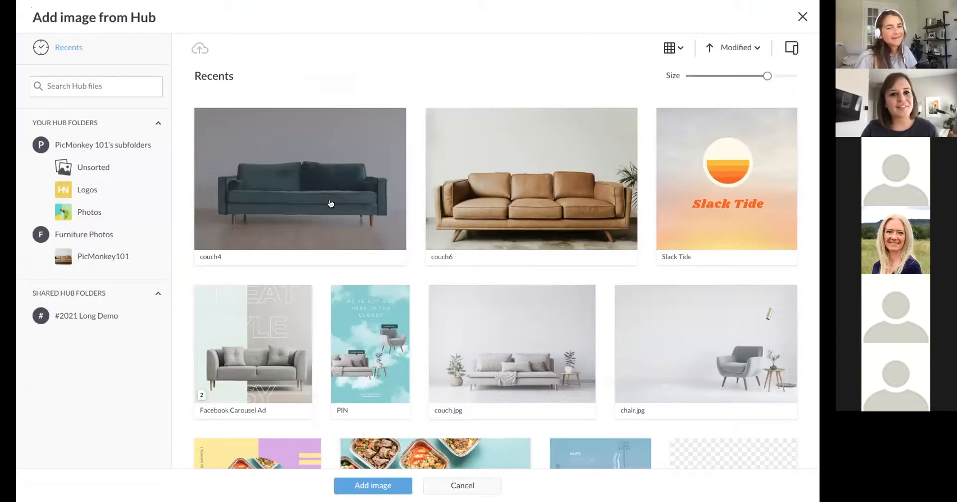
# Add the couch4 photo from Hub to page 3.
pyautogui.doubleClick(322, 196)
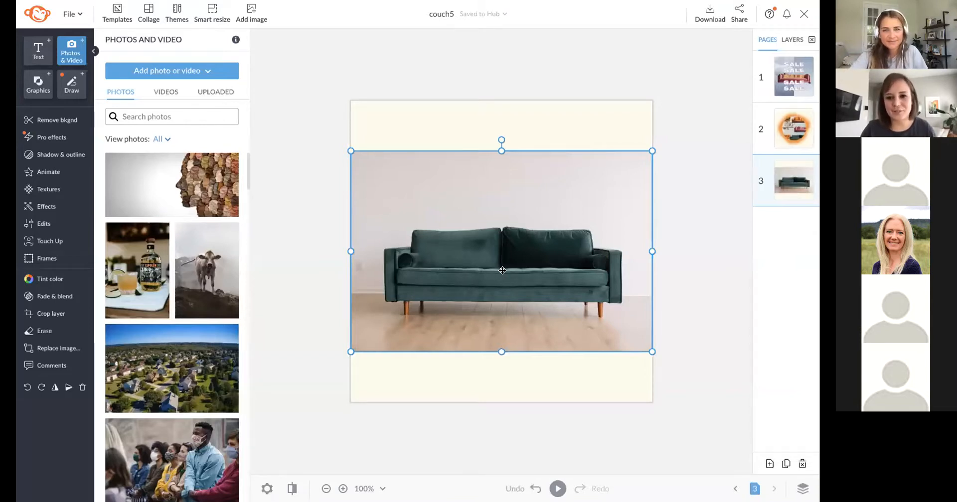
pyautogui.scroll(5, 502, 271)
pyautogui.scroll(5, 502, 270)
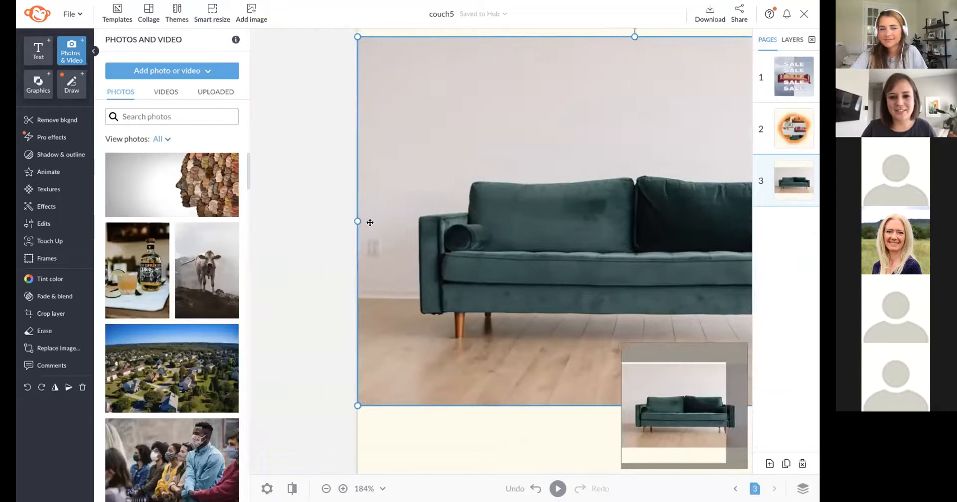
pyautogui.scroll(-10, 401, 264)
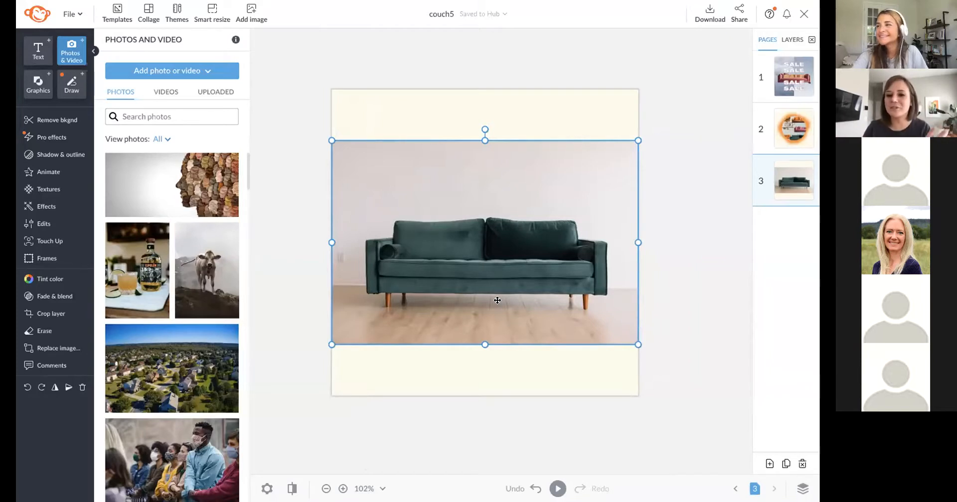
# Clone clean wall over the electrical outlet beside the green sofa, using a round brush of size 30 at 50% hardness.
pyautogui.scroll(2, 438, 260)
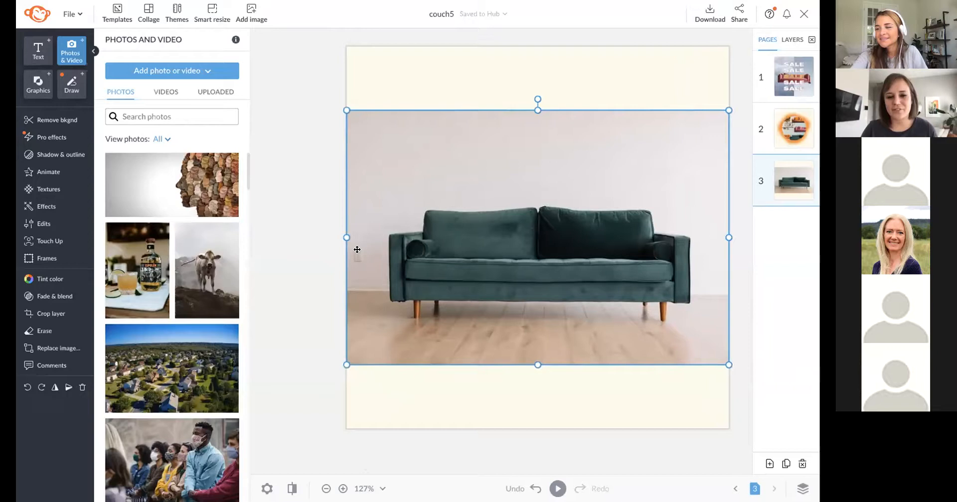
pyautogui.scroll(5, 360, 263)
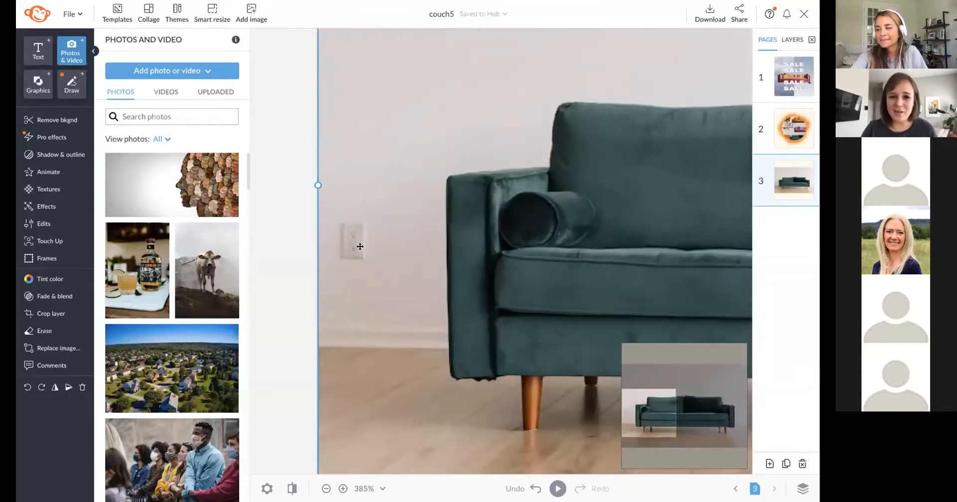
pyautogui.click(55, 231)
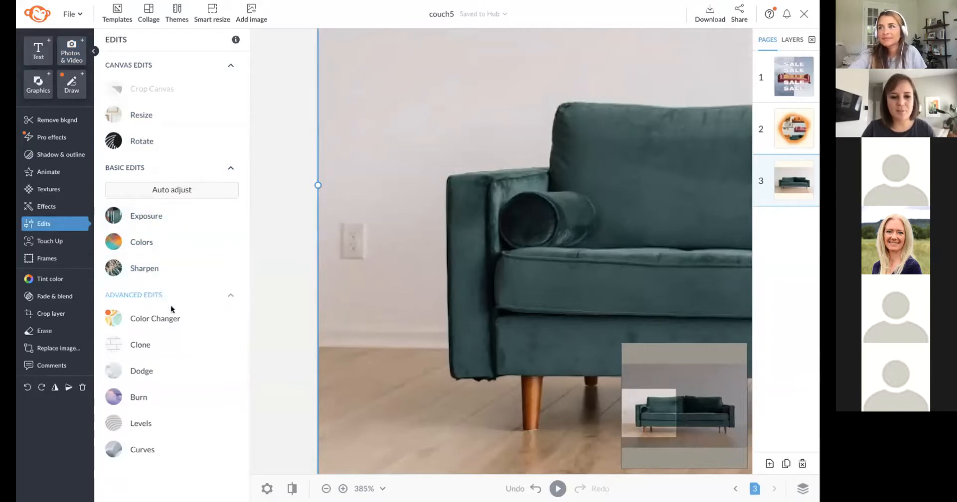
pyautogui.click(161, 343)
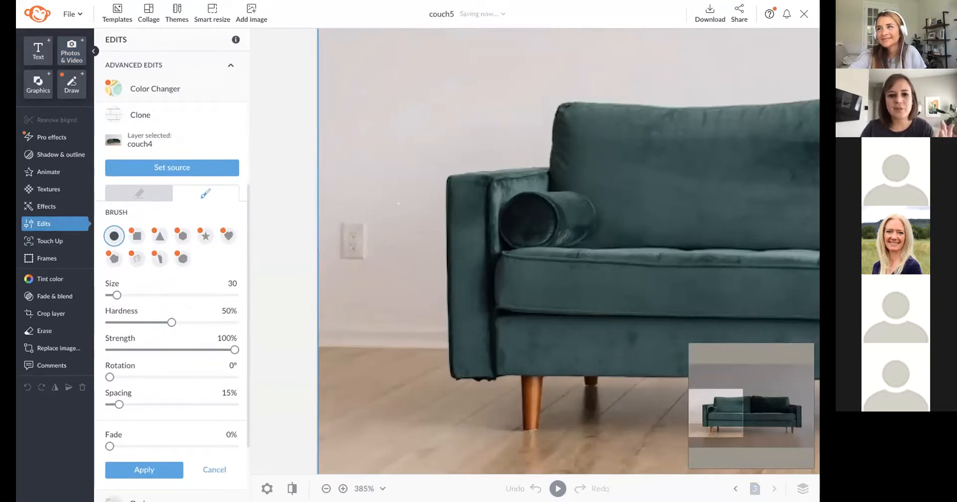
pyautogui.click(381, 206)
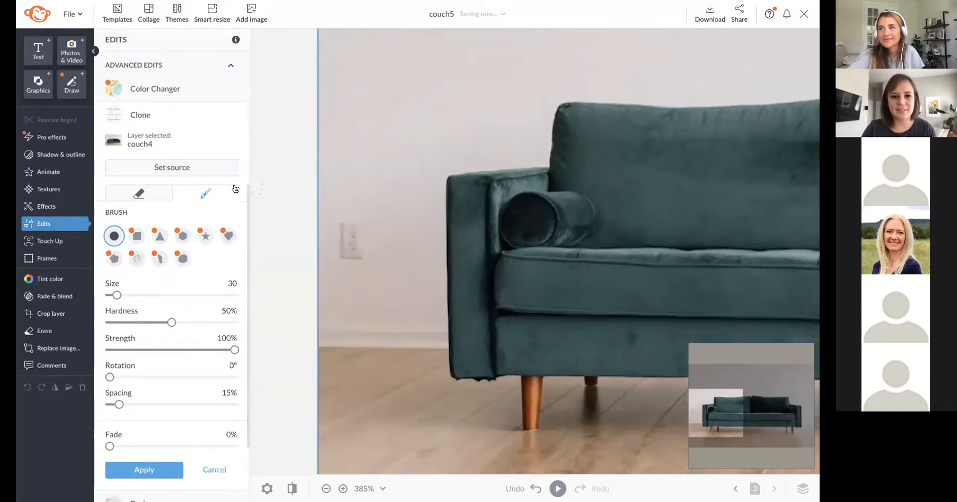
pyautogui.click(172, 170)
pyautogui.click(370, 216)
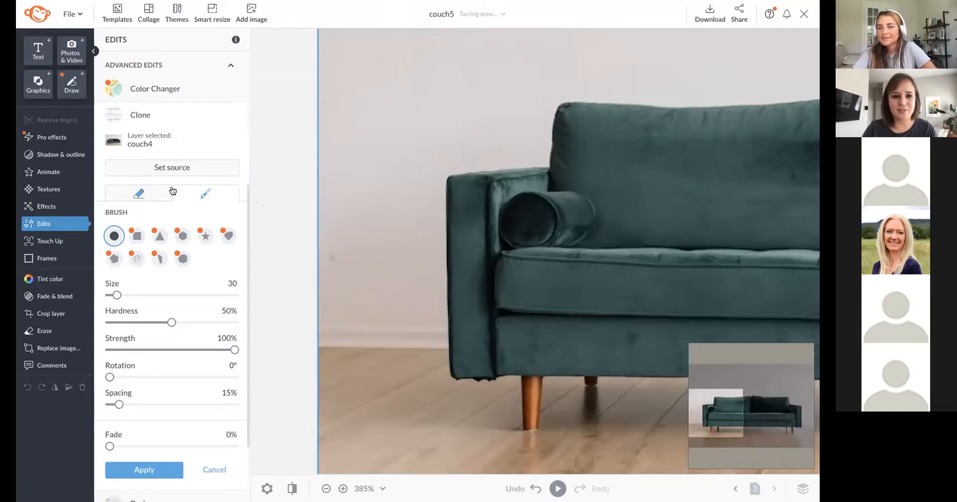
# Clone a fresh wall source over the remaining marks where the outlet was and apply the Clone edit.
pyautogui.click(145, 169)
pyautogui.click(368, 207)
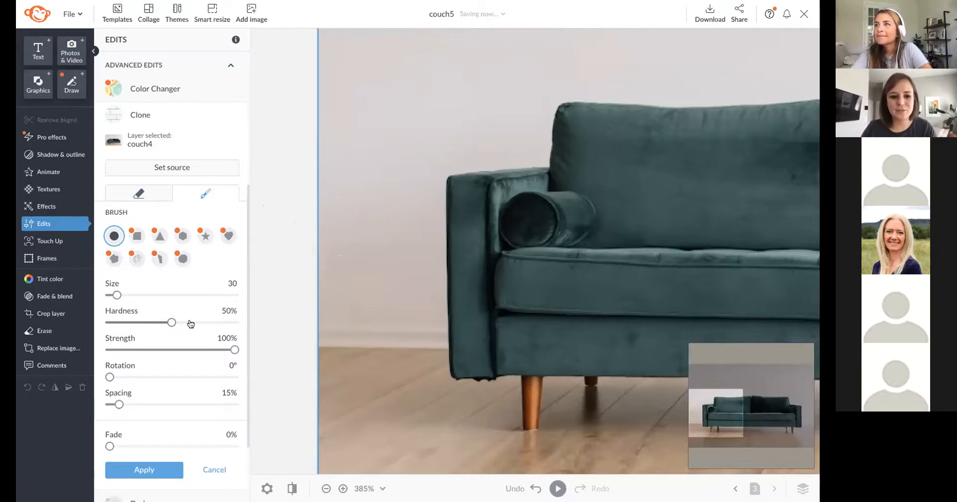
pyautogui.scroll(-2, 190, 324)
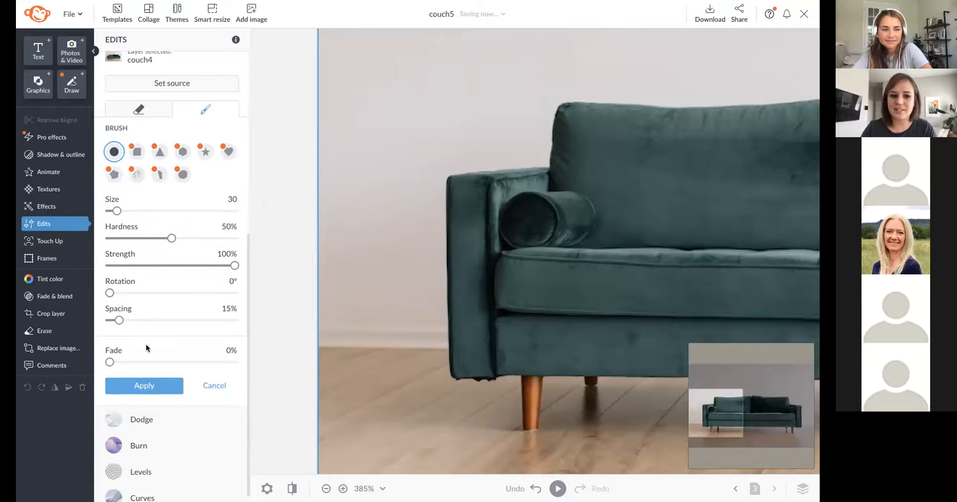
pyautogui.click(144, 386)
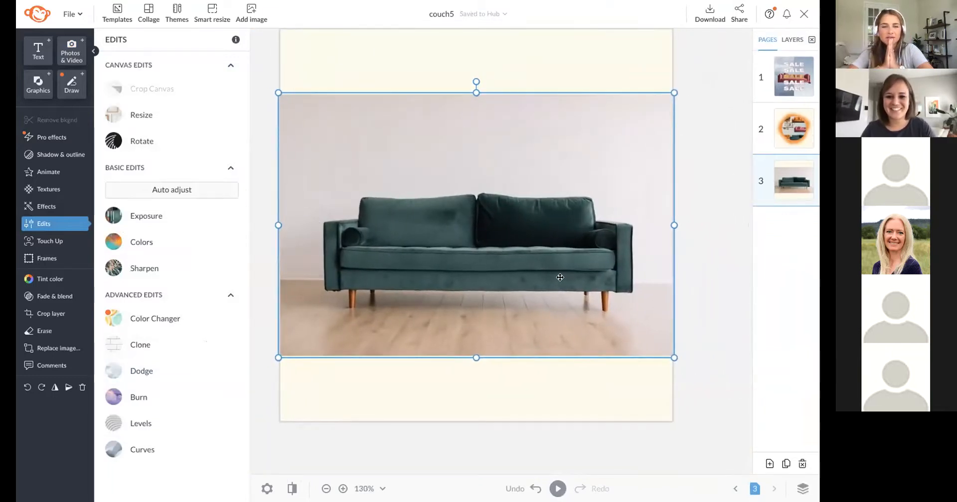
# Auto-adjust the exposure of the couch4 photo and apply the change.
pyautogui.click(200, 215)
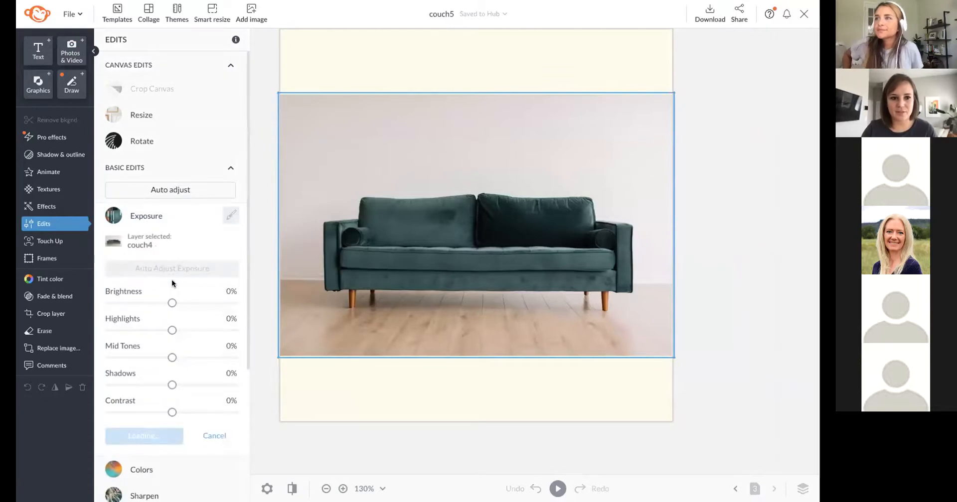
pyautogui.click(178, 269)
pyautogui.click(181, 194)
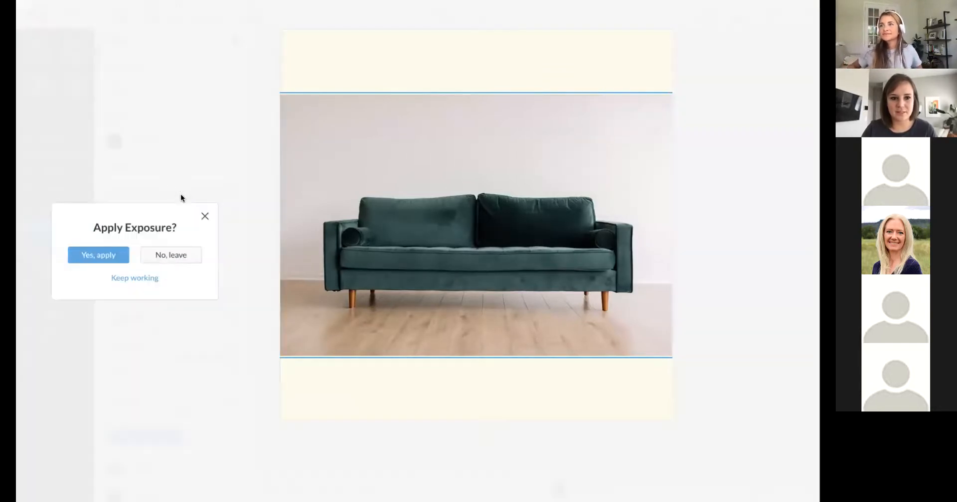
pyautogui.click(118, 255)
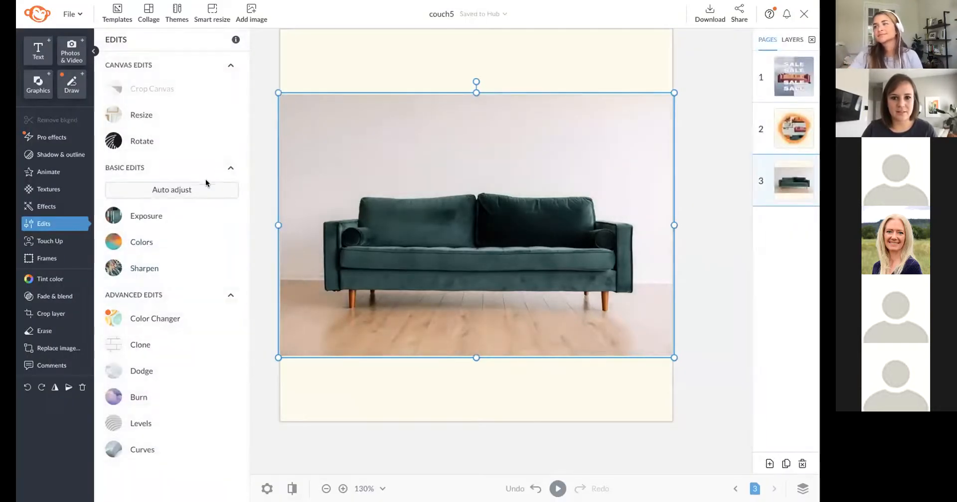
# Try the Focal soften effect on the couch4 photo with 55% blur and a focal size of 730, centered on the sofa.
pyautogui.click(47, 207)
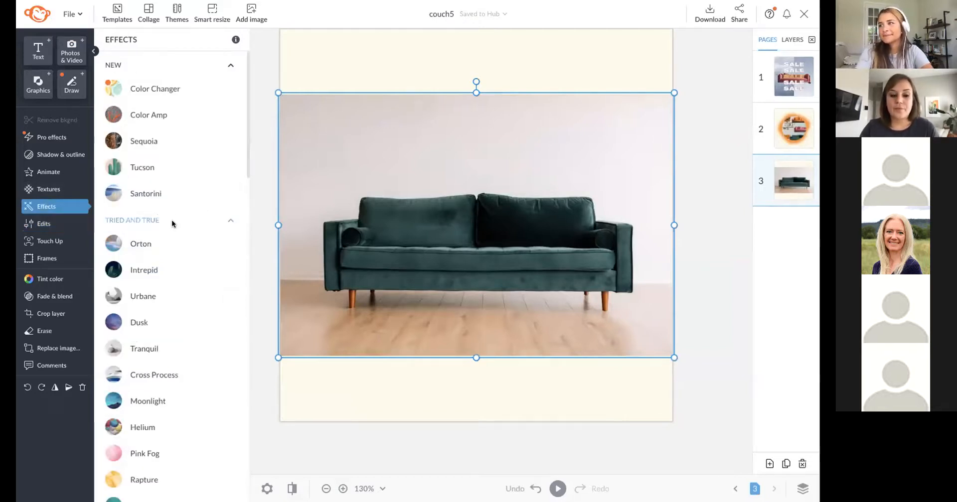
pyautogui.scroll(-1, 192, 283)
pyautogui.scroll(-5, 192, 284)
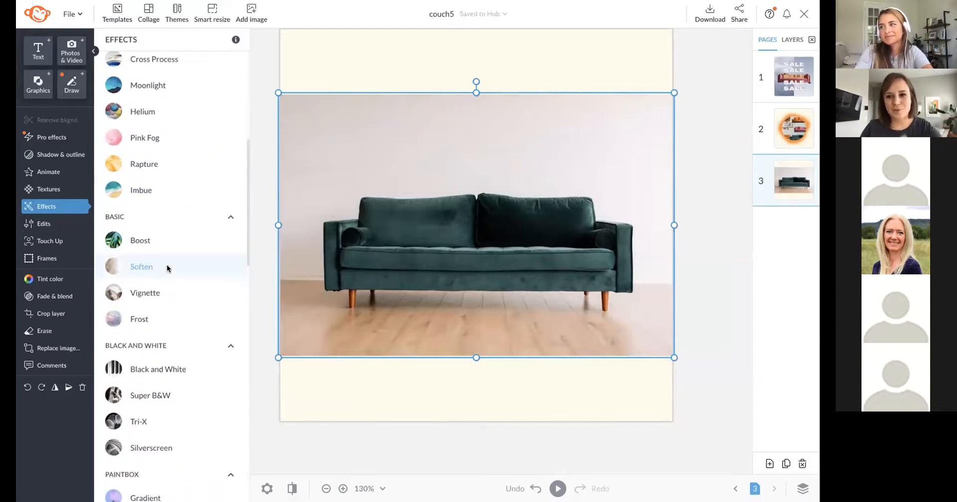
pyautogui.scroll(6, 182, 217)
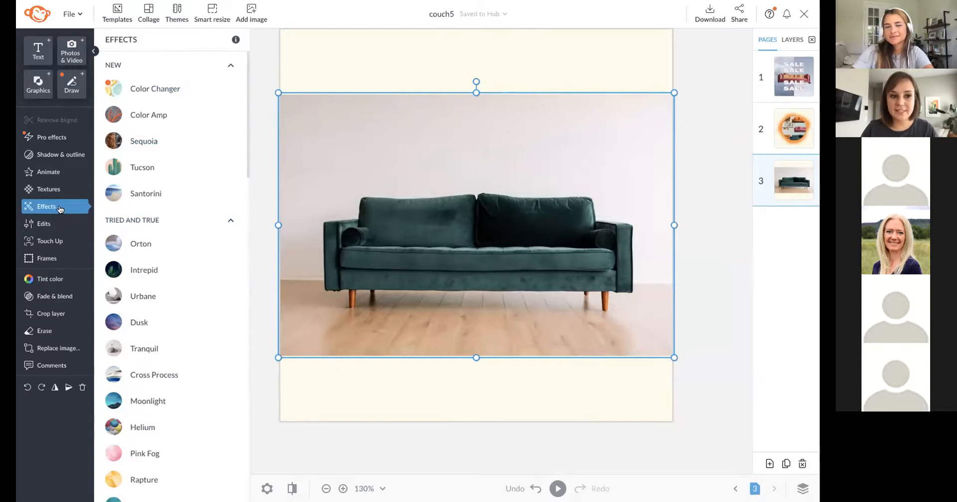
pyautogui.scroll(-12, 138, 202)
pyautogui.scroll(-5, 138, 201)
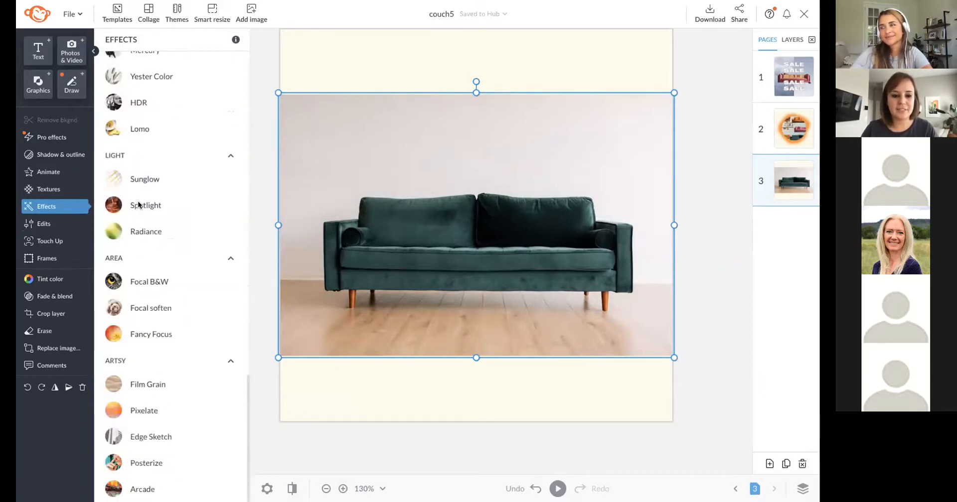
pyautogui.click(169, 308)
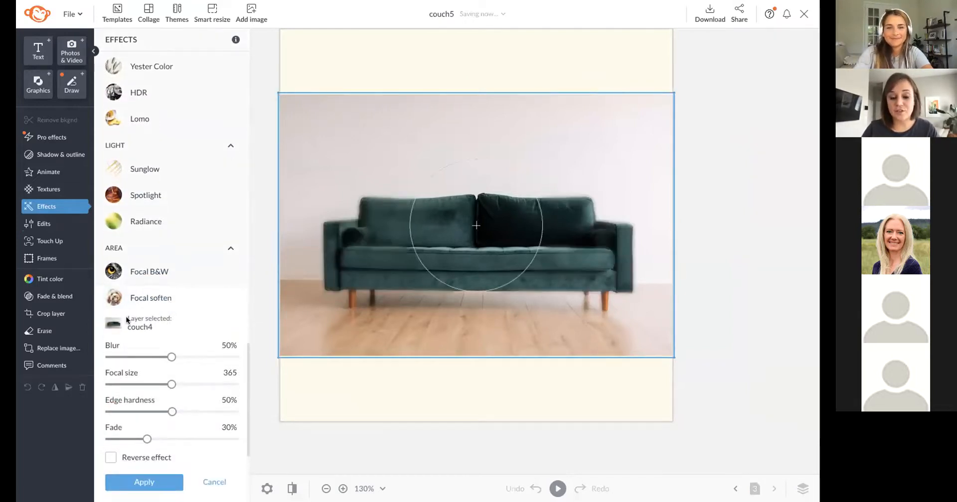
pyautogui.moveTo(171, 357); pyautogui.dragTo(261, 375)
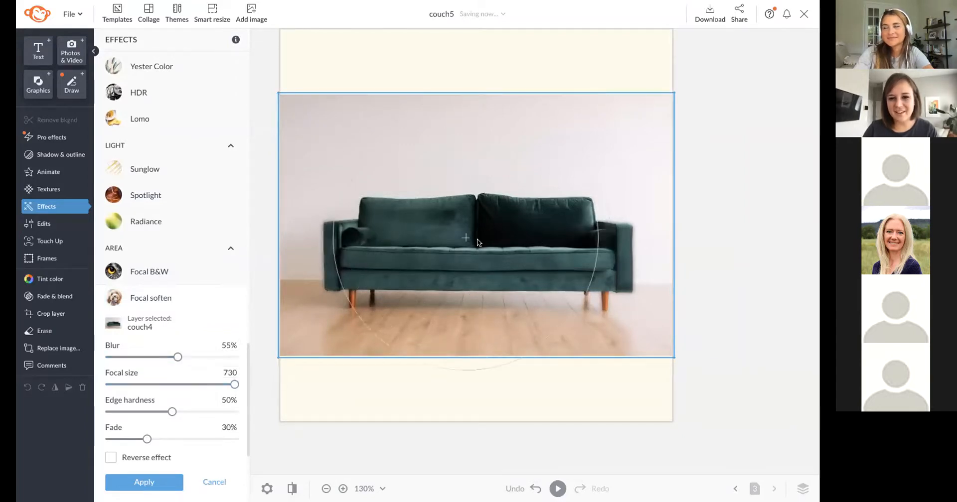
pyautogui.scroll(-2, 140, 349)
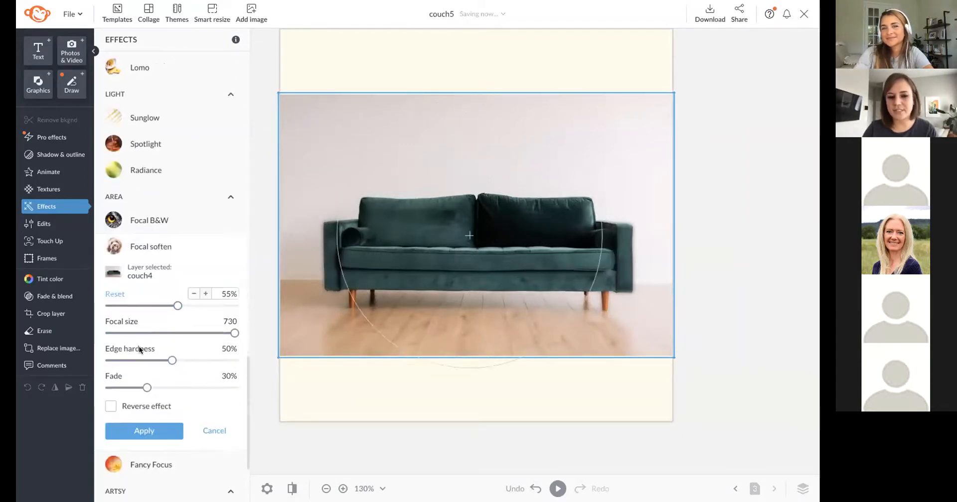
pyautogui.click(215, 394)
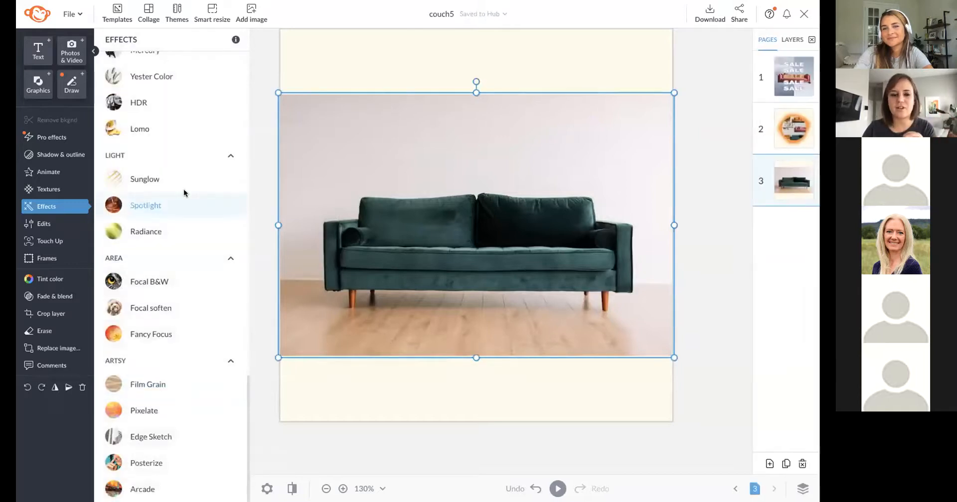
# Try the Soften effect on the couch4 photo at 50 softness with hard edges enabled.
pyautogui.scroll(5, 183, 190)
pyautogui.scroll(6, 169, 195)
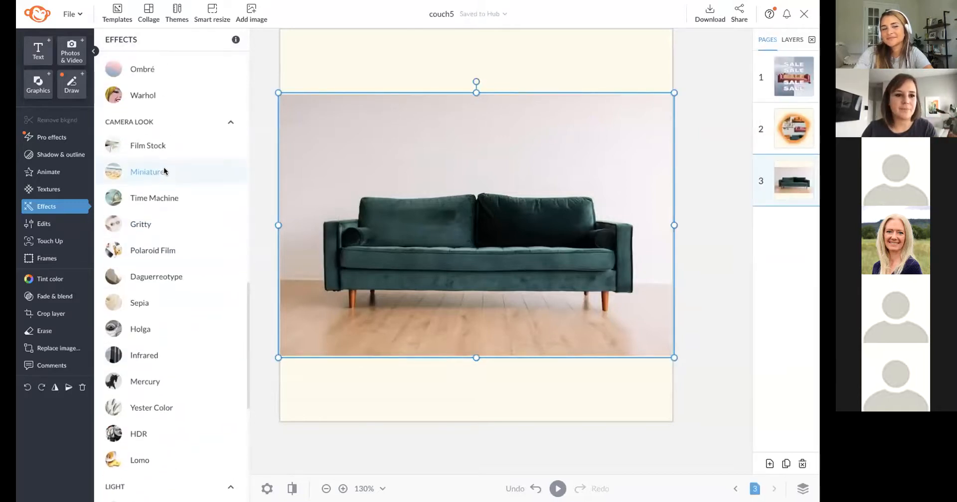
pyautogui.scroll(4, 160, 165)
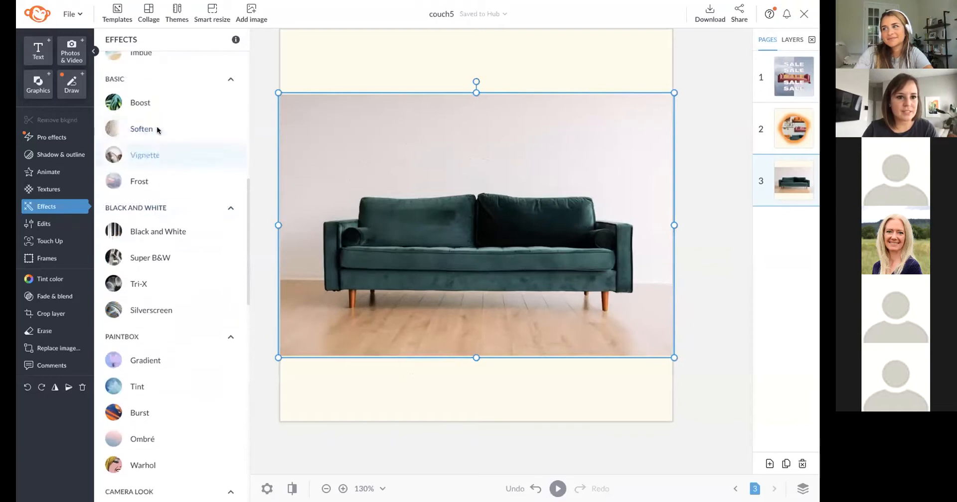
pyautogui.click(158, 125)
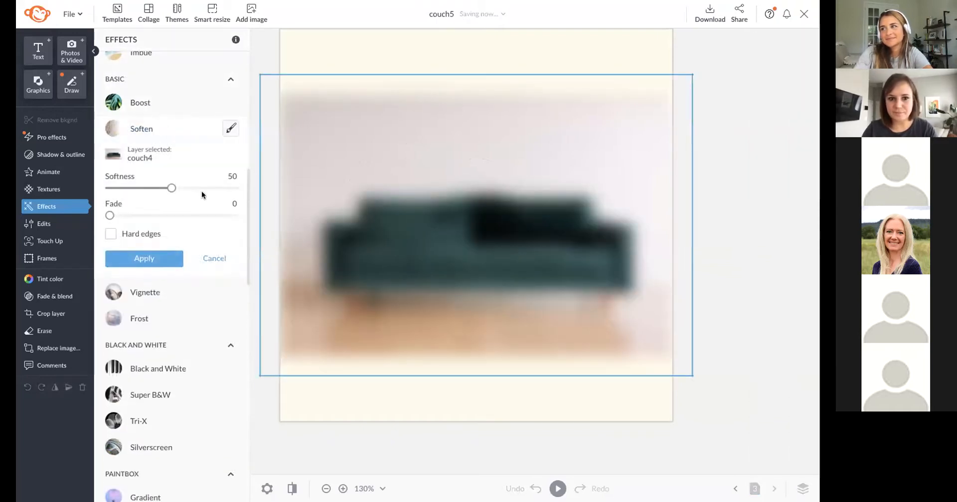
pyautogui.click(139, 234)
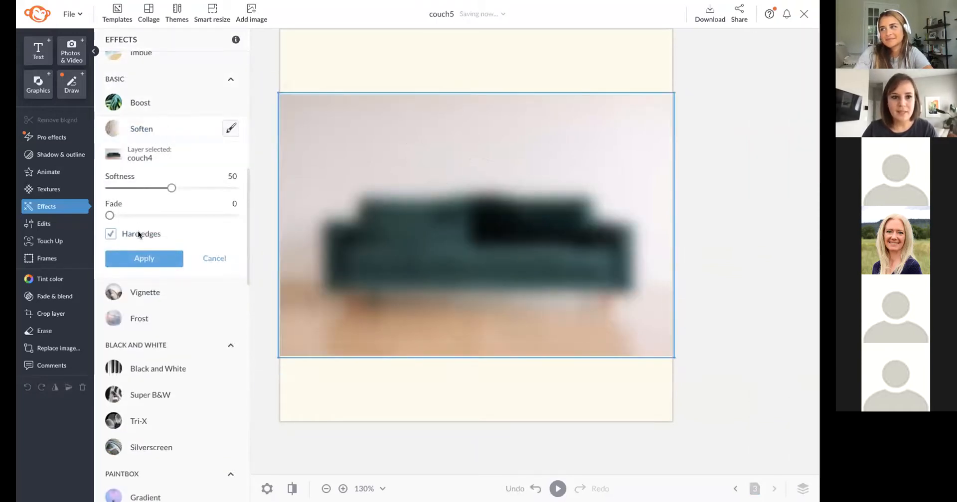
# Erase the Soften effect over the green sofa with a round brush of size 100, 50% hardness and 100% strength.
pyautogui.click(230, 129)
pyautogui.click(258, 75)
pyautogui.moveTo(265, 48); pyautogui.dragTo(200, 65)
pyautogui.click(244, 89)
pyautogui.click(193, 91)
pyautogui.click(253, 91)
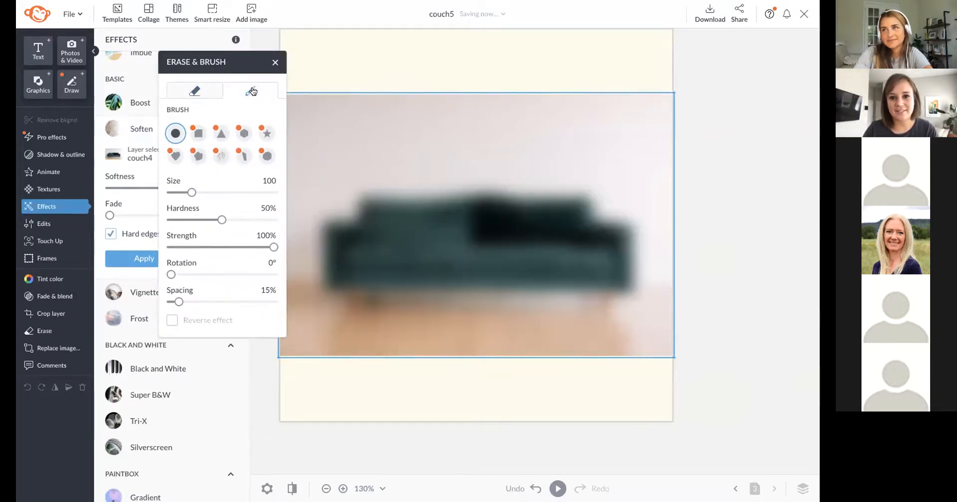
pyautogui.click(198, 99)
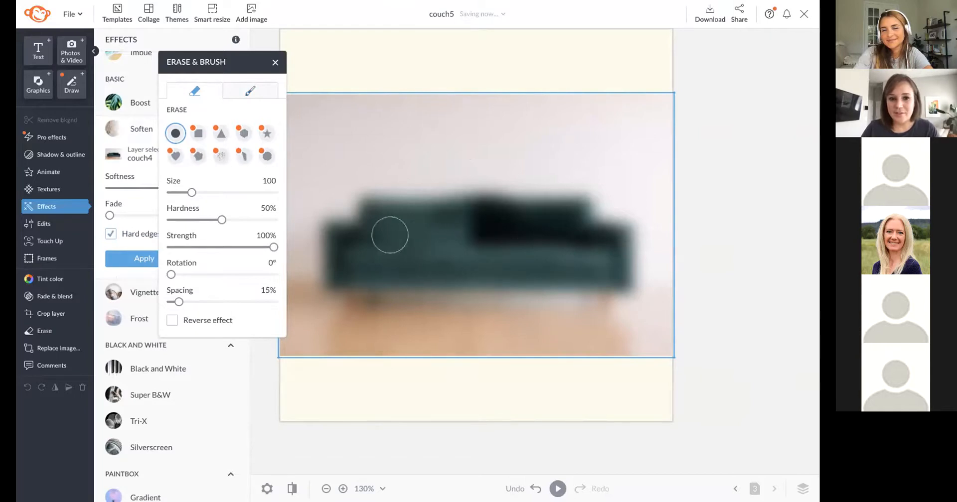
pyautogui.moveTo(432, 223)
pyautogui.mouseDown()
pyautogui.moveTo(370, 249)
pyautogui.moveTo(345, 236)
pyautogui.moveTo(349, 269)
pyautogui.moveTo(469, 278)
pyautogui.moveTo(425, 263)
pyautogui.moveTo(534, 267)
pyautogui.moveTo(448, 241)
pyautogui.moveTo(519, 226)
pyautogui.moveTo(439, 217)
pyautogui.moveTo(562, 217)
pyautogui.moveTo(505, 216)
pyautogui.moveTo(573, 207)
pyautogui.moveTo(580, 213)
pyautogui.moveTo(540, 238)
pyautogui.moveTo(611, 240)
pyautogui.moveTo(621, 275)
pyautogui.moveTo(330, 282)
pyautogui.moveTo(333, 232)
pyautogui.moveTo(354, 230)
pyautogui.moveTo(369, 210)
pyautogui.moveTo(517, 218)
pyautogui.moveTo(500, 206)
pyautogui.mouseUp()
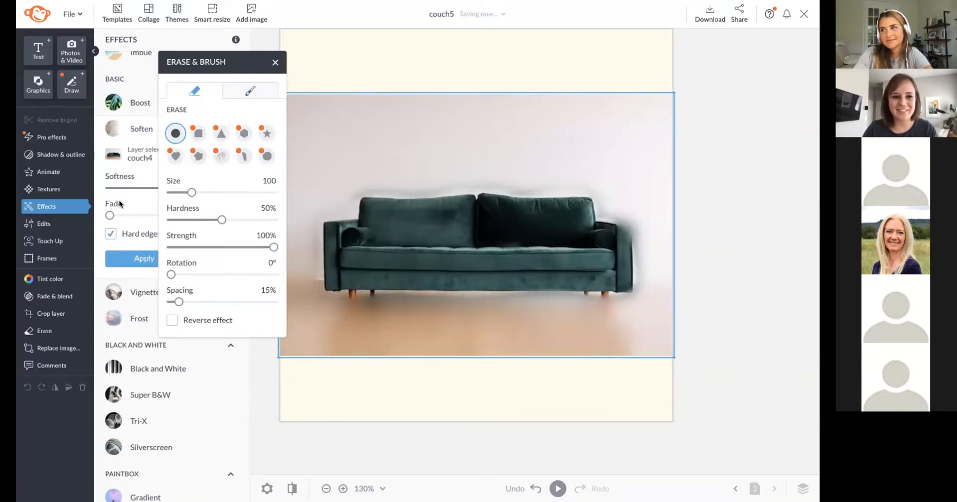
pyautogui.click(275, 62)
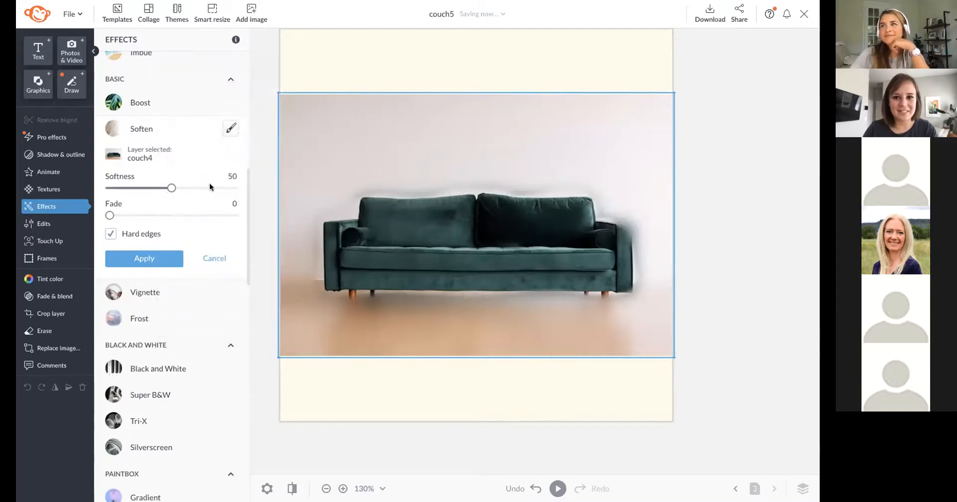
# Reduce the softness to 15 with no fade and apply the Soften effect to the couch4 photo.
pyautogui.moveTo(172, 188); pyautogui.dragTo(122, 183)
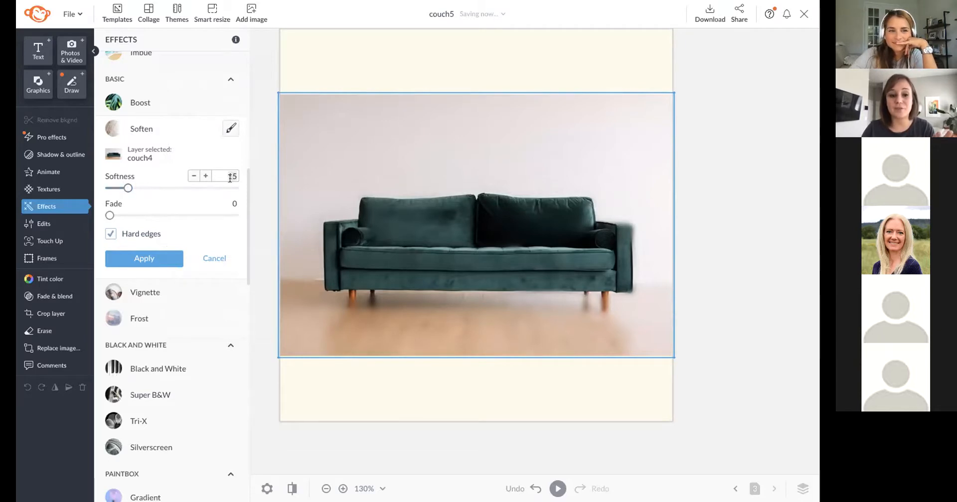
pyautogui.press('Down')
pyautogui.press('Down')
pyautogui.press('Down')
pyautogui.press('Down')
pyautogui.press('Down')
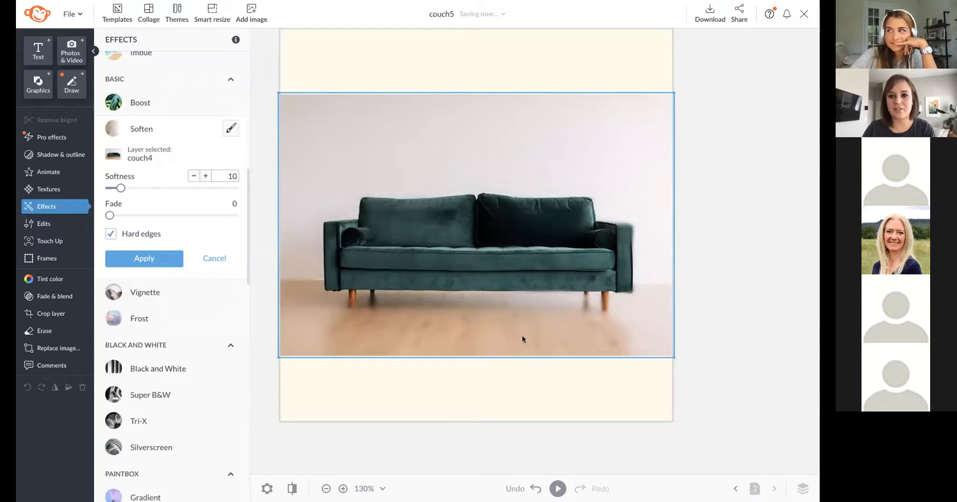
pyautogui.moveTo(120, 188)
pyautogui.mouseDown()
pyautogui.moveTo(216, 188)
pyautogui.moveTo(124, 187)
pyautogui.mouseUp()
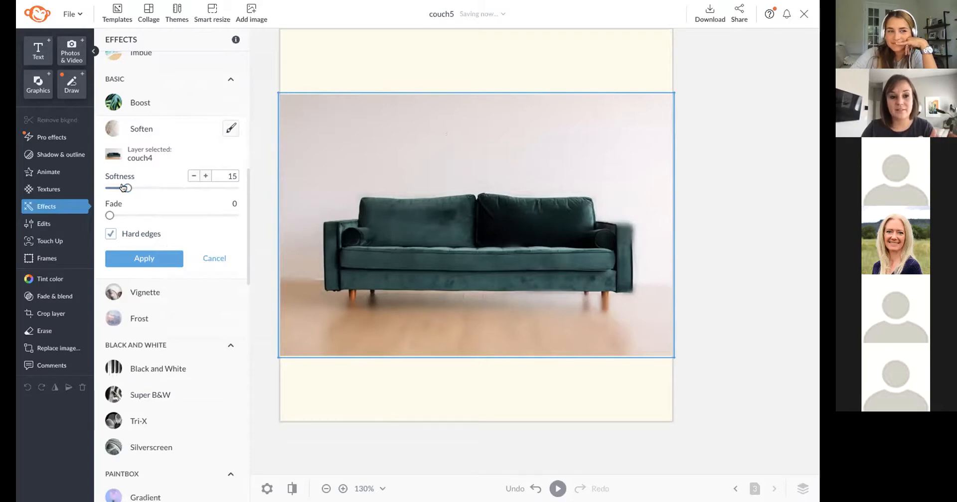
pyautogui.moveTo(108, 216); pyautogui.dragTo(81, 197)
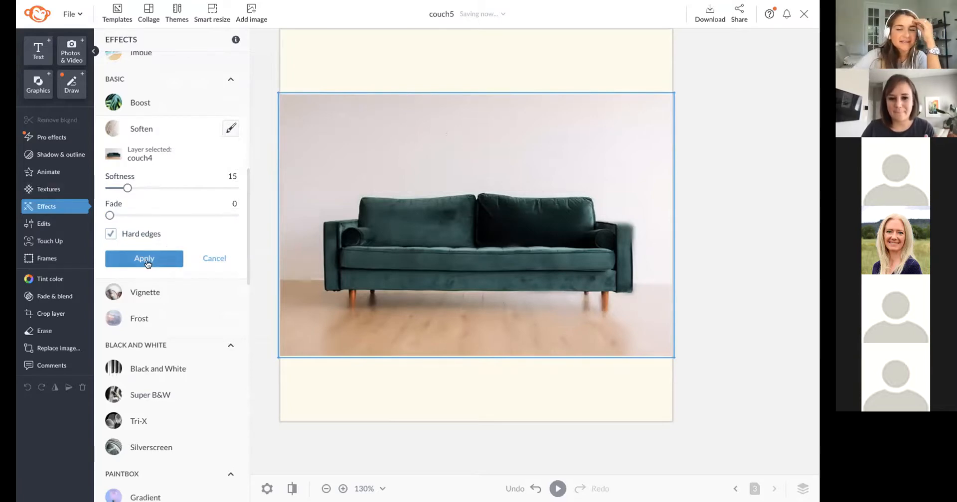
pyautogui.click(147, 263)
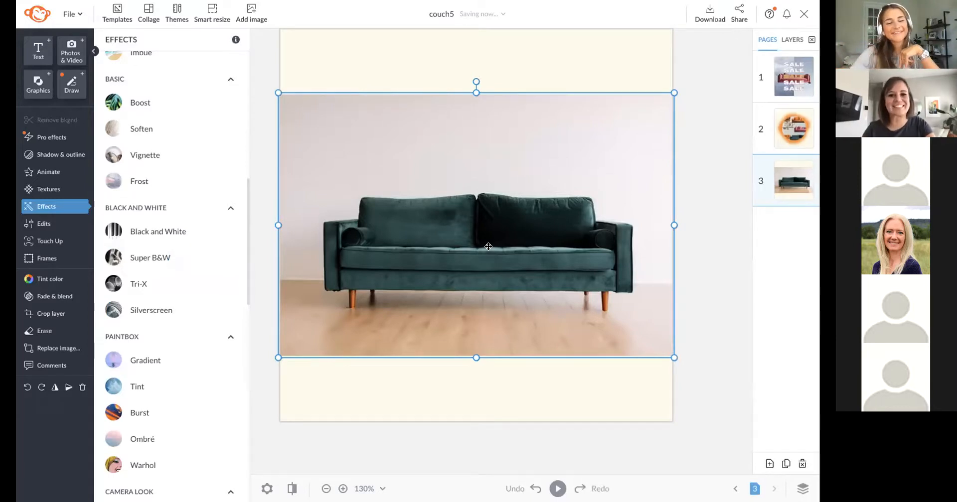
pyautogui.moveTo(419, 252); pyautogui.dragTo(419, 254)
pyautogui.click(428, 270)
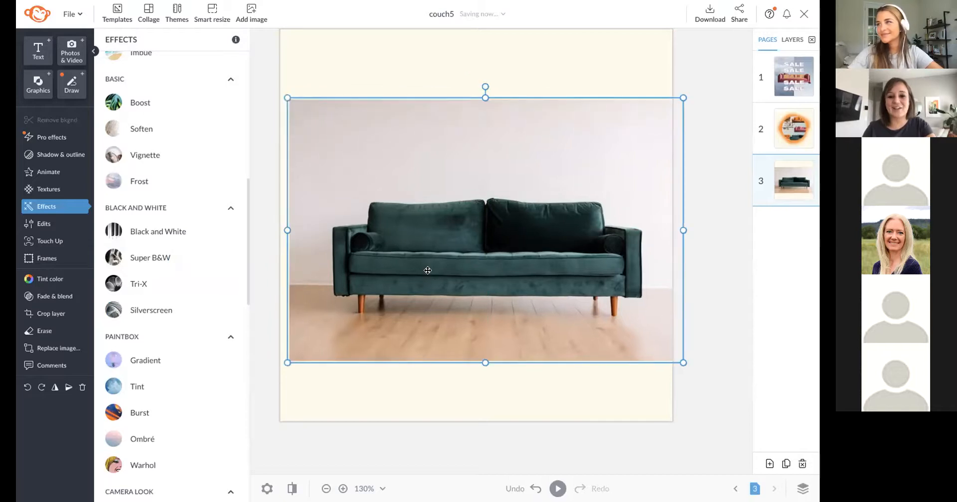
pyautogui.moveTo(454, 301)
pyautogui.mouseDown()
pyautogui.moveTo(447, 281)
pyautogui.moveTo(447, 292)
pyautogui.mouseUp()
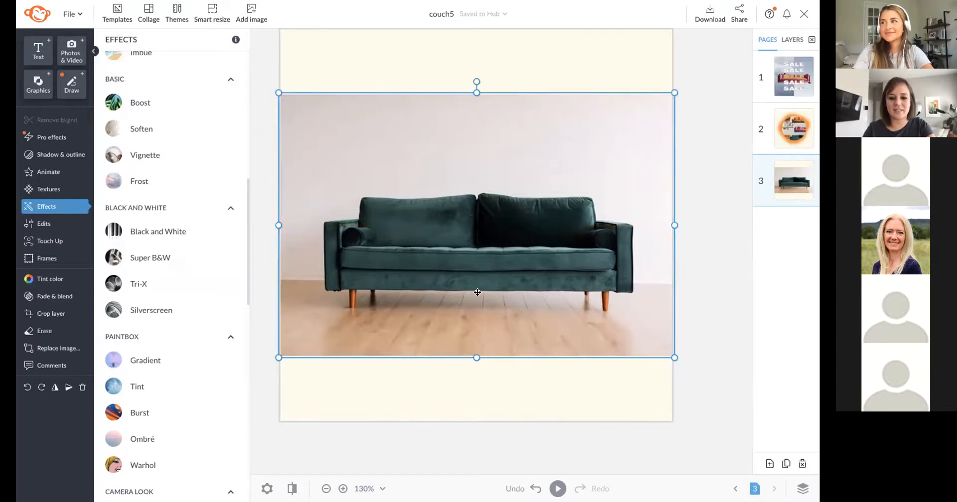
# Duplicate the couch photo and align the copy exactly over the original.
pyautogui.hotkey('ctrl', 'd')
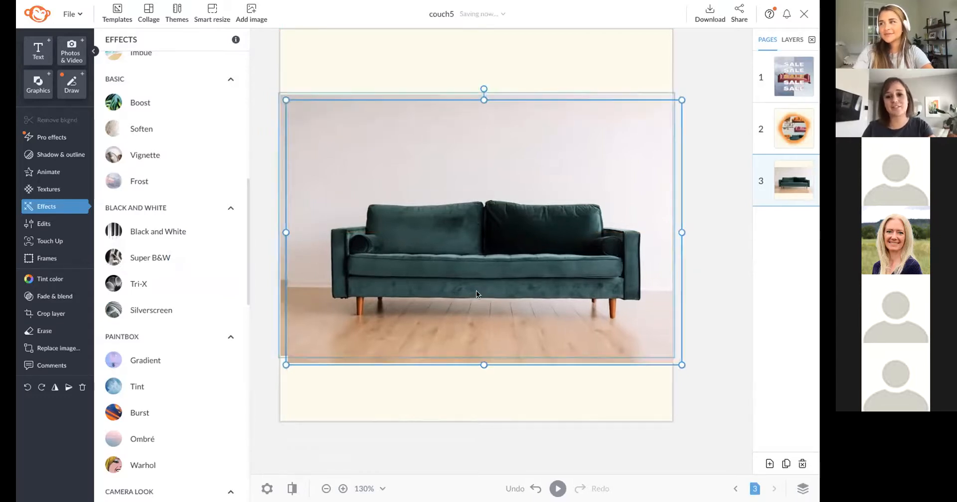
pyautogui.moveTo(474, 290); pyautogui.dragTo(468, 284)
pyautogui.rightClick(468, 283)
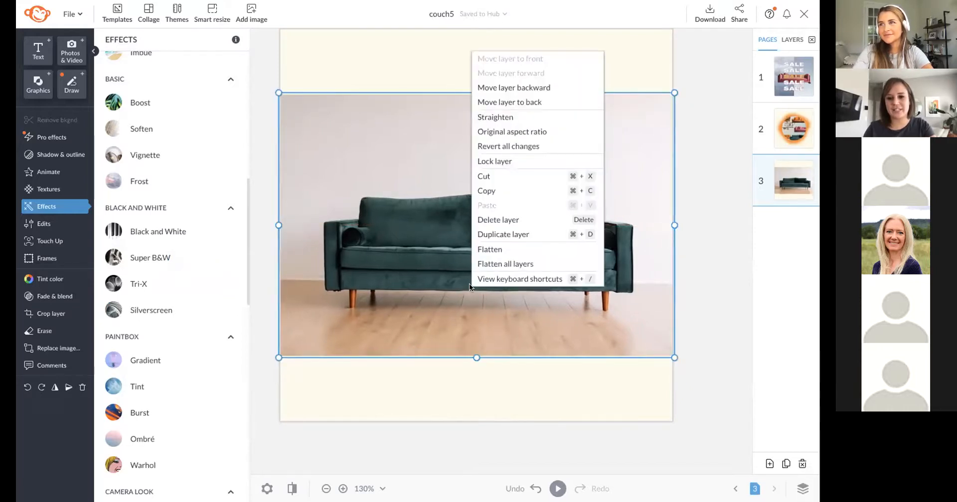
pyautogui.click(518, 235)
pyautogui.moveTo(414, 248)
pyautogui.mouseDown()
pyautogui.moveTo(405, 252)
pyautogui.moveTo(414, 251)
pyautogui.mouseUp()
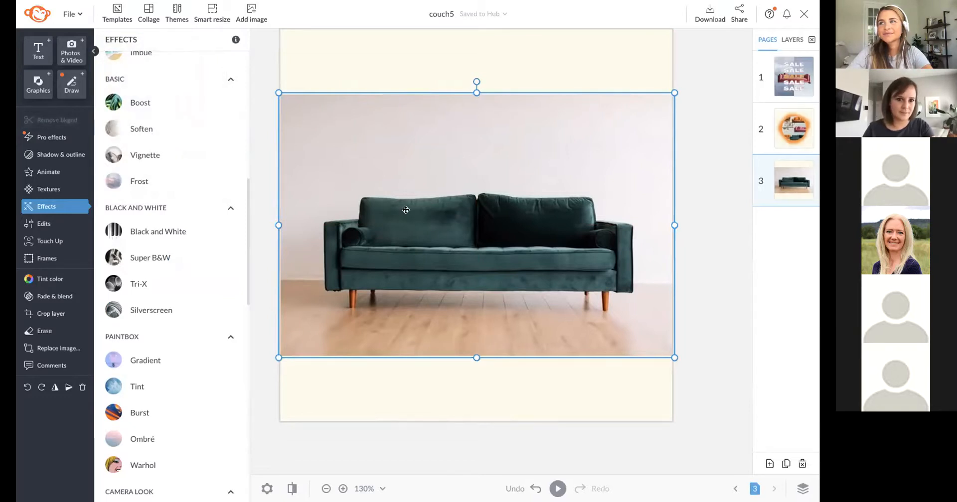
# Revert all changes on the upper couch photo copy and remove its background so only the sofa remains.
pyautogui.scroll(-1, 424, 225)
pyautogui.rightClick(449, 239)
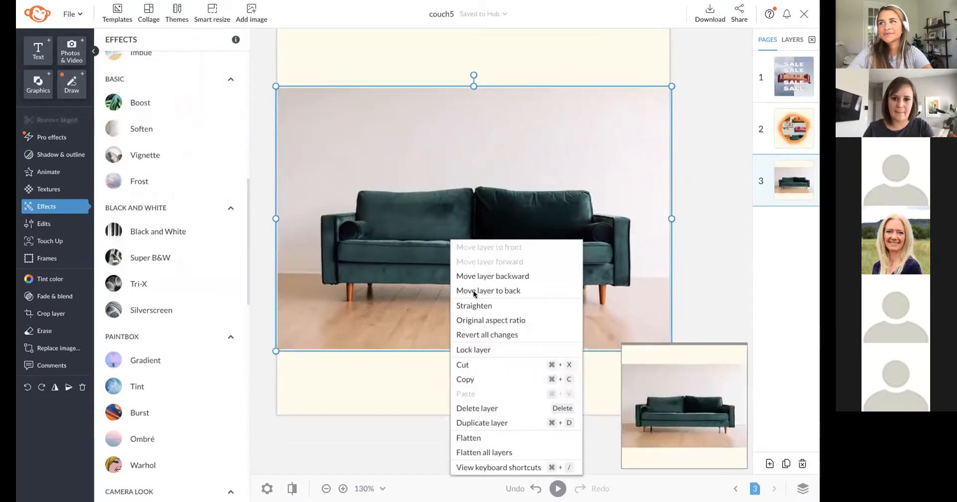
pyautogui.click(469, 334)
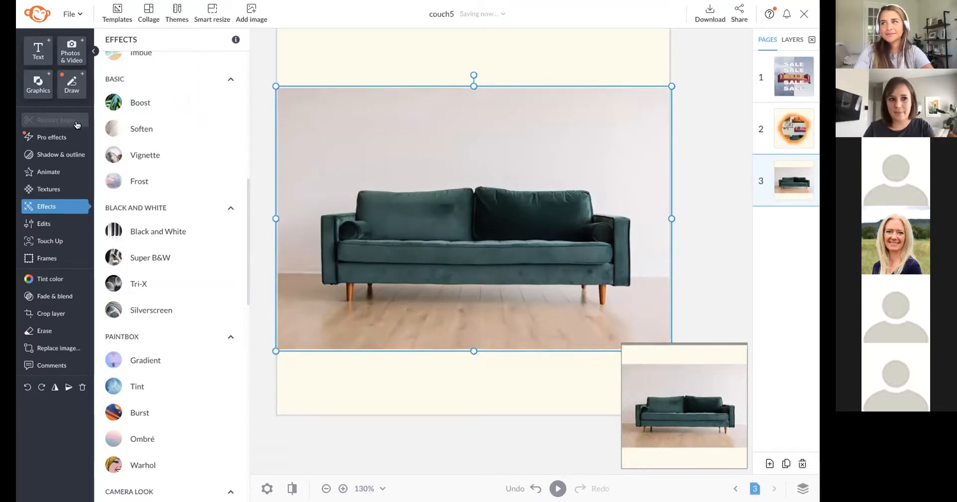
pyautogui.scroll(1, 317, 109)
pyautogui.click(319, 87)
pyautogui.click(343, 135)
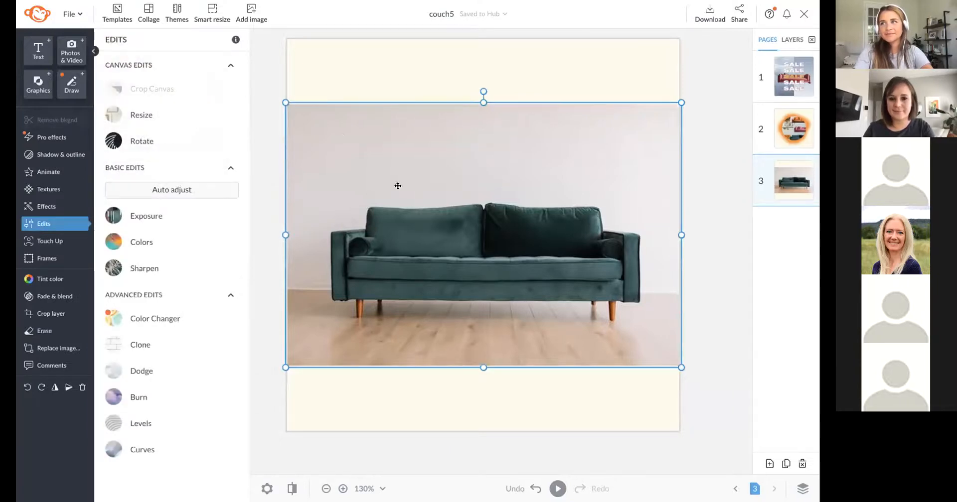
pyautogui.rightClick(465, 253)
pyautogui.click(500, 346)
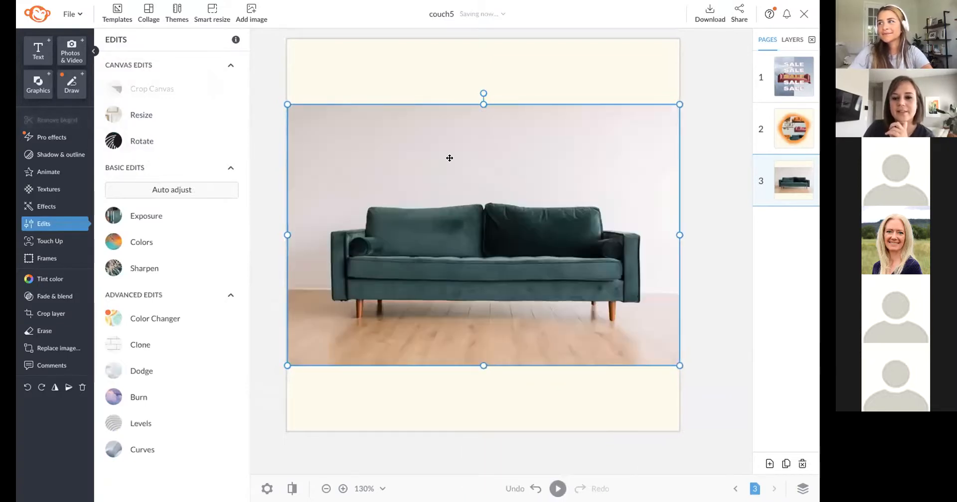
# Crop away the empty area above the sofa on the cutout layer.
pyautogui.doubleClick(484, 253)
pyautogui.moveTo(484, 104); pyautogui.dragTo(485, 187)
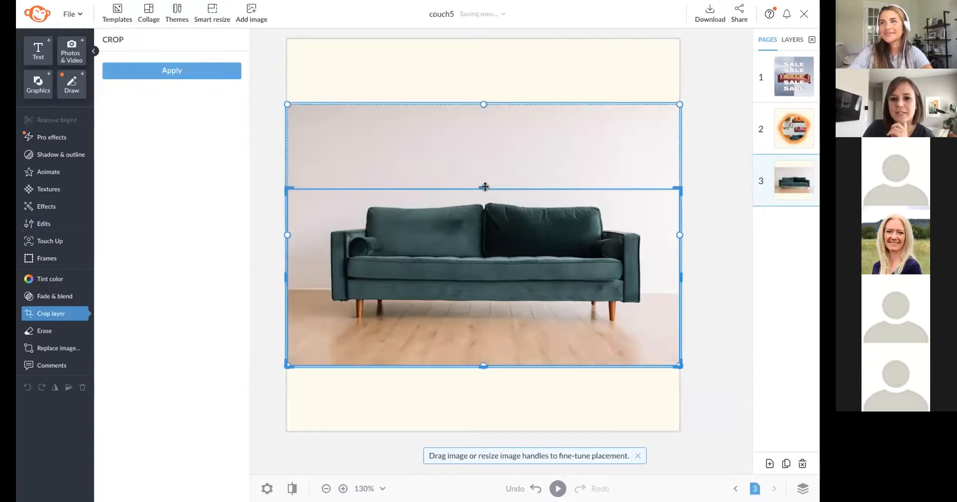
pyautogui.click(275, 150)
pyautogui.click(360, 143)
# Try moving the sofa cutout and the photo behind it separately, undoing each move.
pyautogui.moveTo(370, 267); pyautogui.dragTo(498, 217)
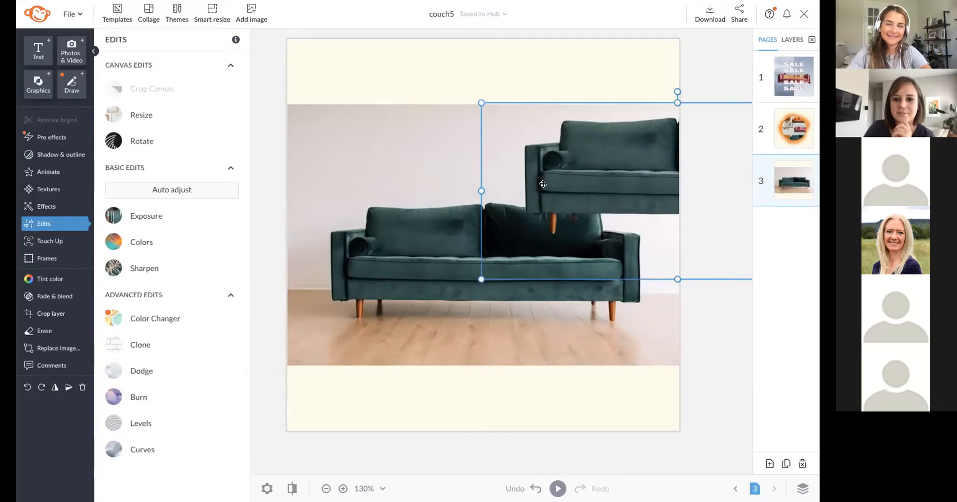
pyautogui.hotkey('ctrl', 'z')
pyautogui.click(490, 138)
pyautogui.moveTo(343, 122); pyautogui.dragTo(371, 66)
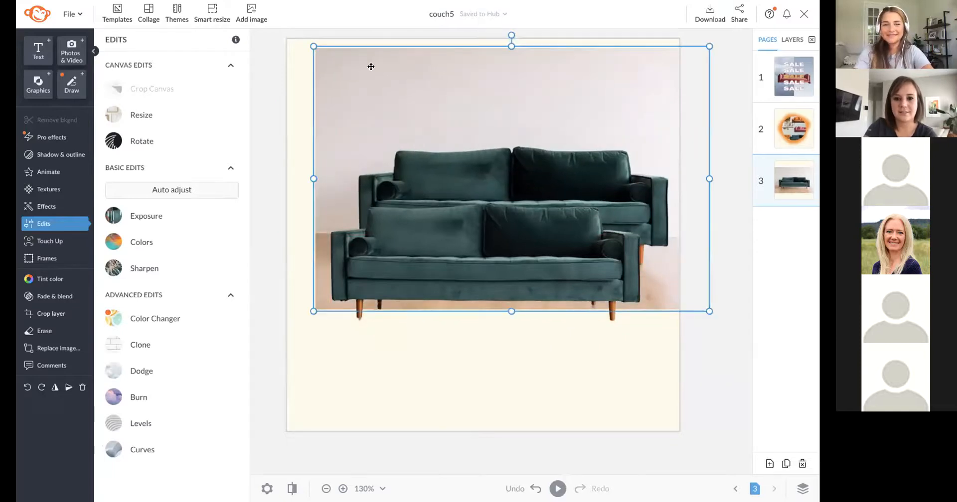
pyautogui.hotkey('ctrl', 'z')
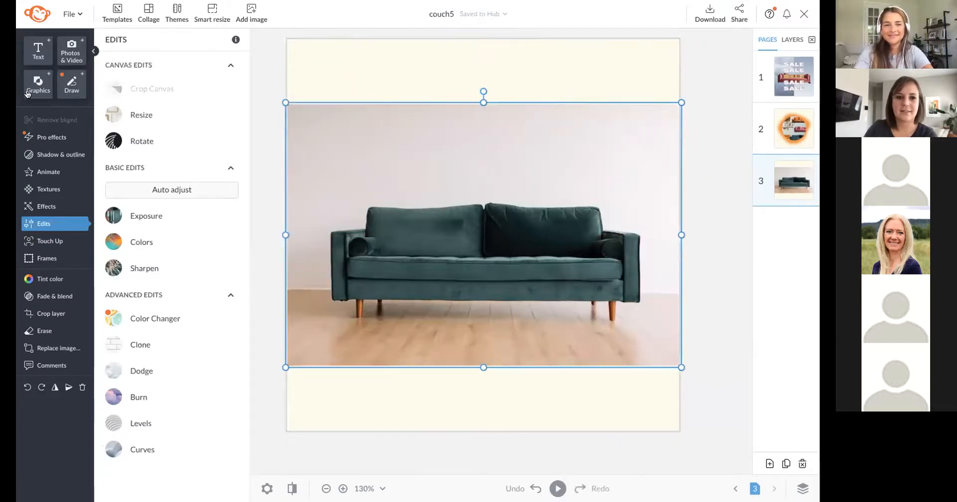
# Apply the Soften effect to the photo behind the sofa cutout with hard edges, 100 softness and no fade.
pyautogui.click(54, 208)
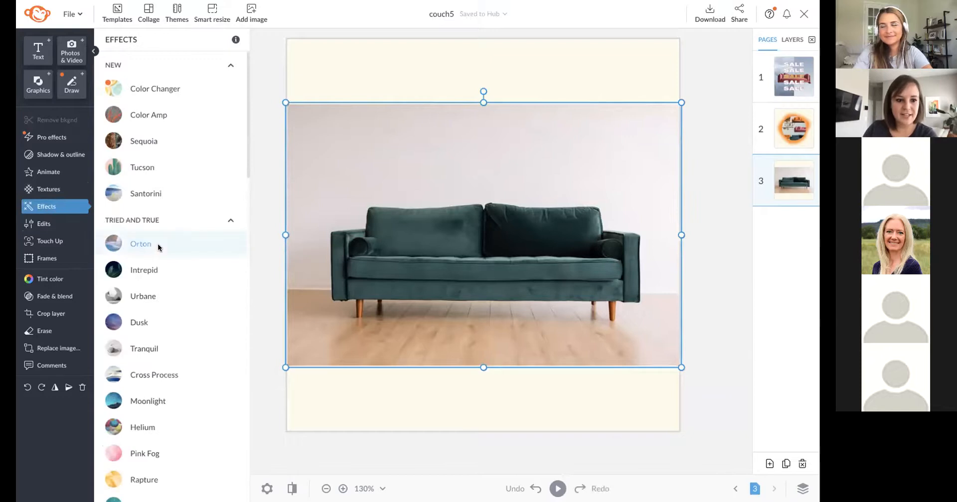
pyautogui.scroll(-5, 165, 264)
pyautogui.click(165, 280)
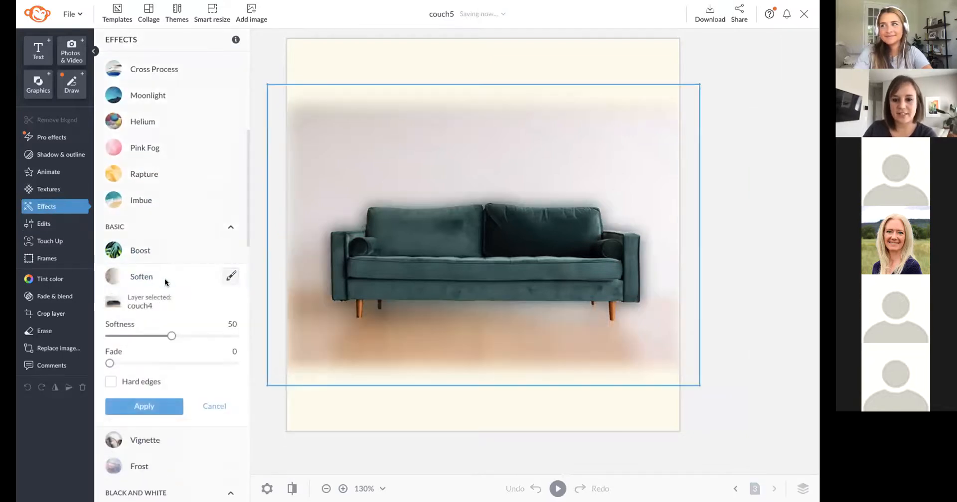
pyautogui.scroll(-2, 124, 359)
pyautogui.click(110, 330)
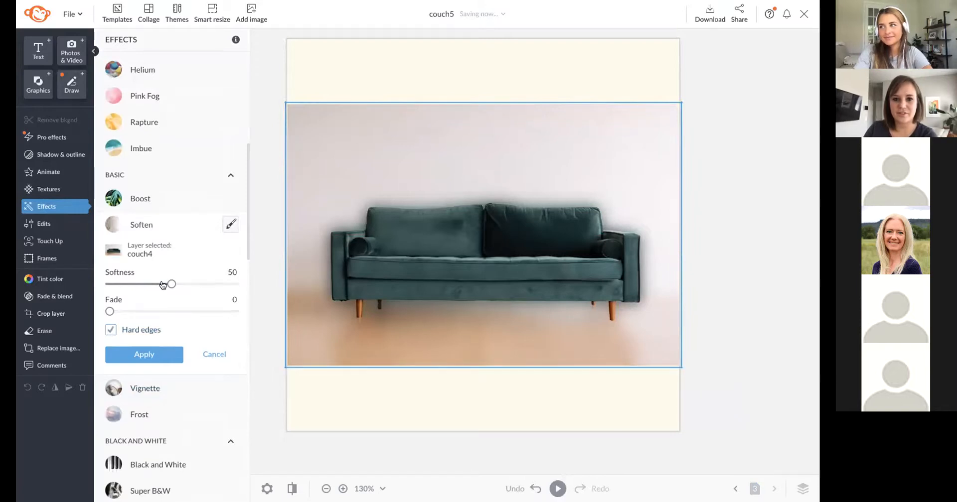
pyautogui.moveTo(172, 285); pyautogui.dragTo(301, 283)
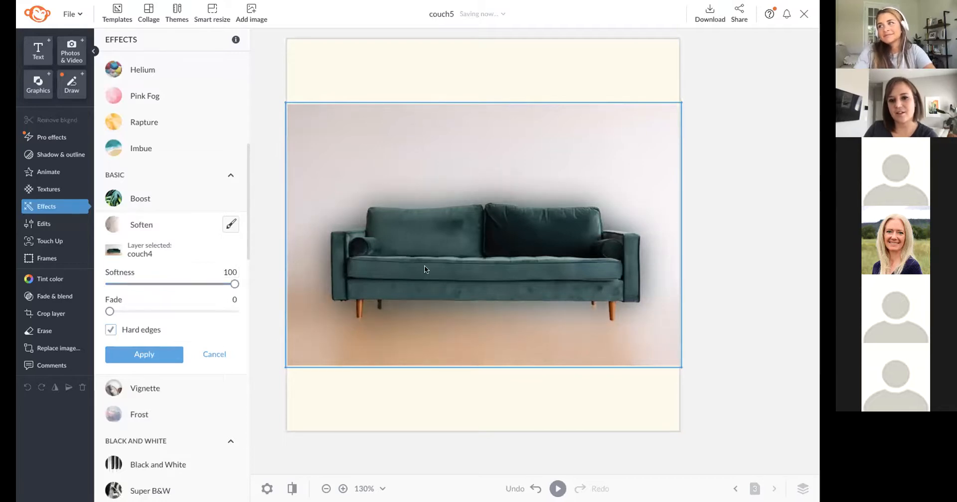
pyautogui.moveTo(109, 311)
pyautogui.mouseDown()
pyautogui.moveTo(140, 311)
pyautogui.moveTo(97, 310)
pyautogui.mouseUp()
pyautogui.click(157, 356)
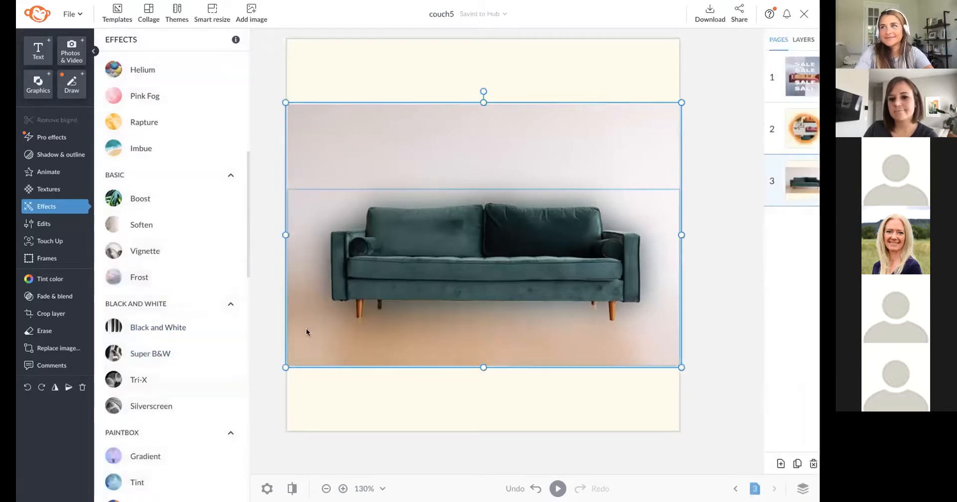
# Try enlarging the sofa cutout and the softened photo together, undo the resize and deselect both layers.
pyautogui.click(264, 341)
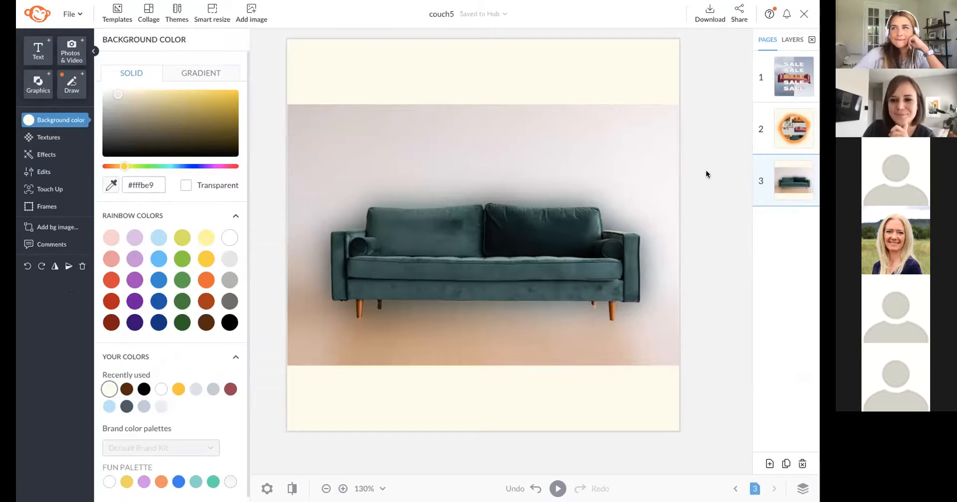
pyautogui.scroll(-3, 706, 174)
pyautogui.moveTo(685, 188); pyautogui.dragTo(654, 193)
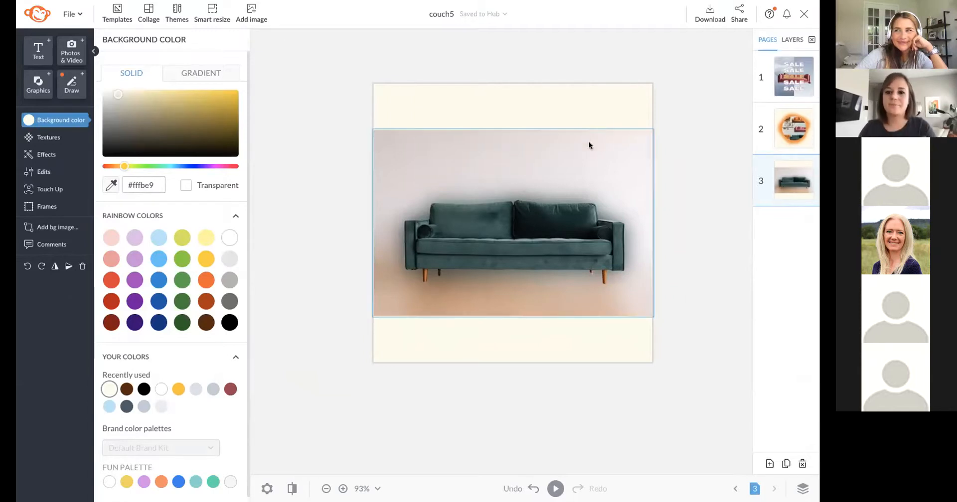
pyautogui.click(397, 175)
pyautogui.moveTo(371, 127); pyautogui.dragTo(325, 98)
pyautogui.hotkey('ctrl', 'z')
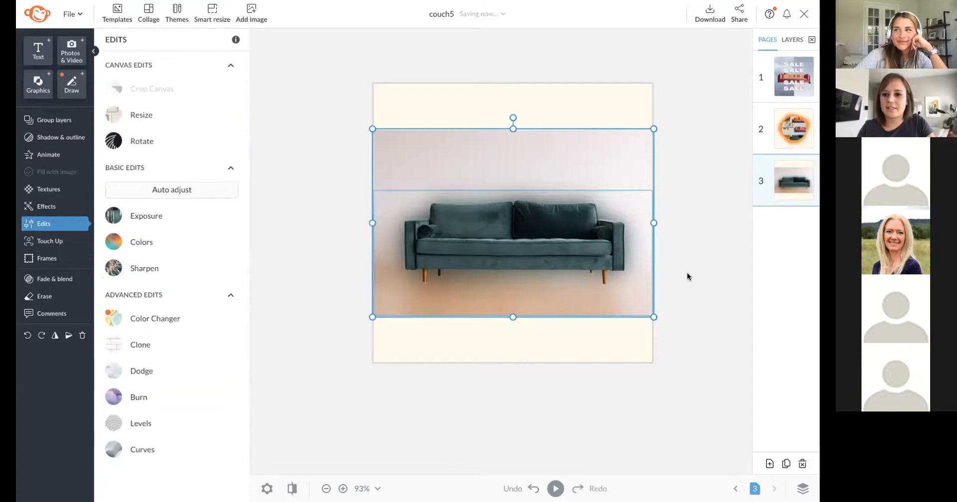
pyautogui.click(688, 246)
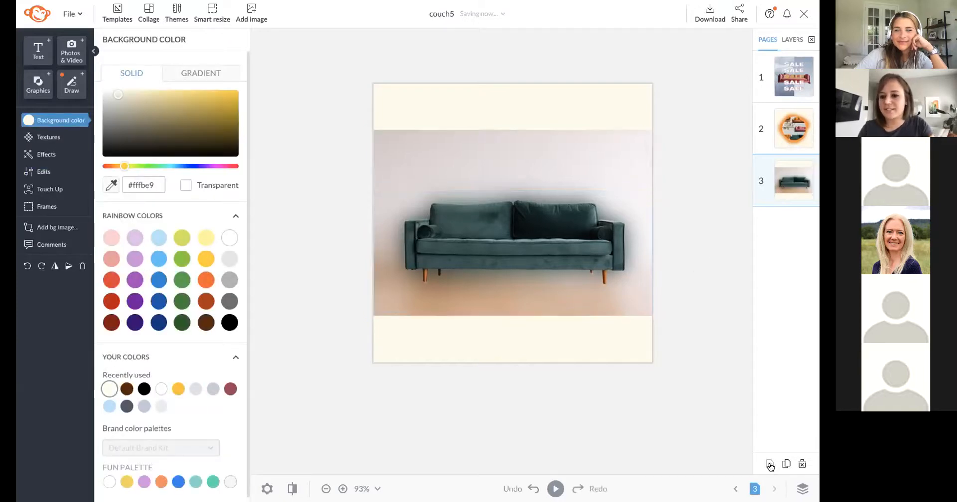
# Add a fourth page to the design and give it a solid white background.
pyautogui.click(770, 465)
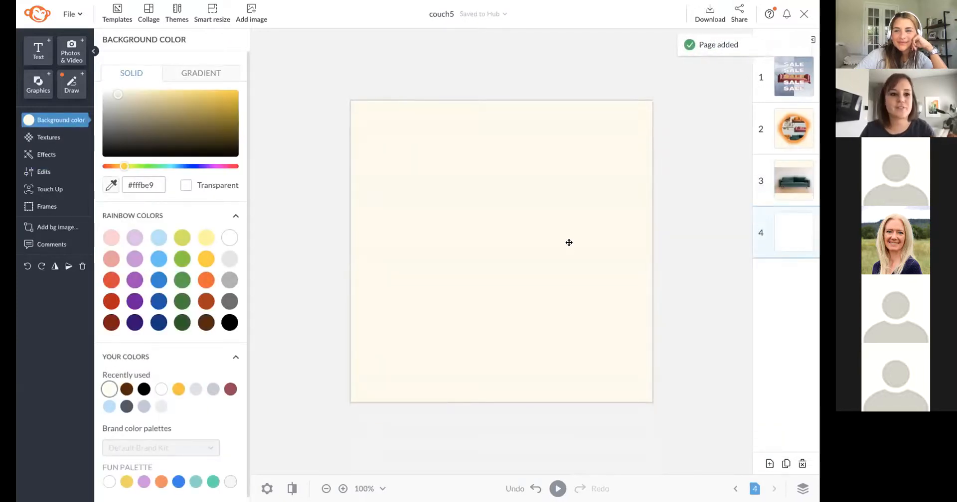
pyautogui.click(229, 238)
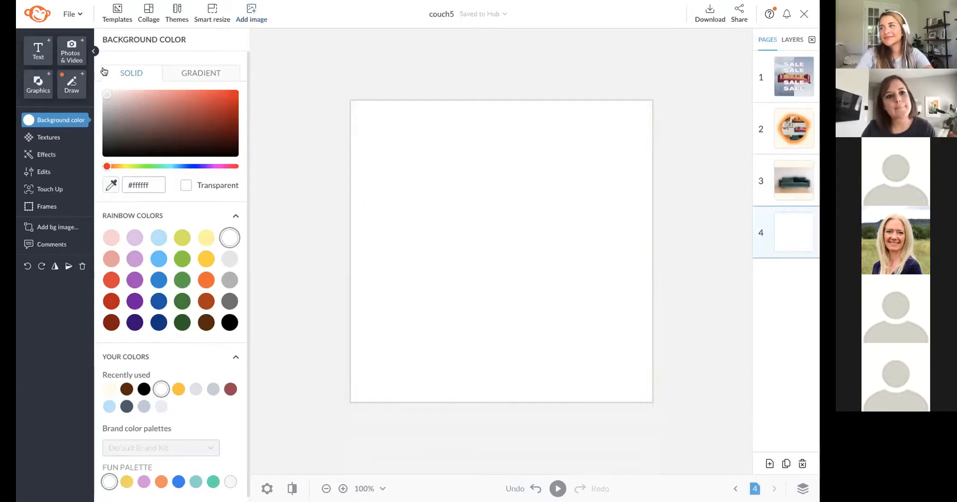
# Search the stock photos for "modern couch" and add the living room photo with the white sectional and round wooden tables.
pyautogui.click(70, 57)
pyautogui.write('modern couch')
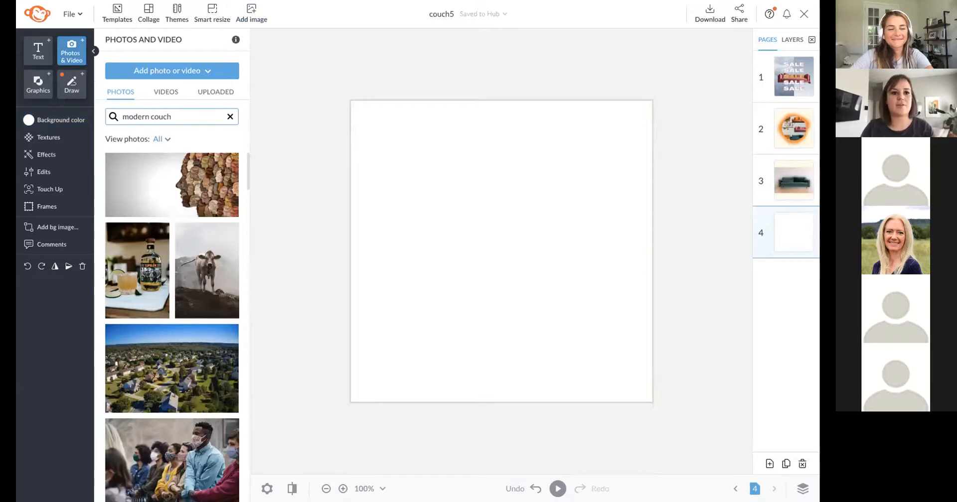
pyautogui.press('Return')
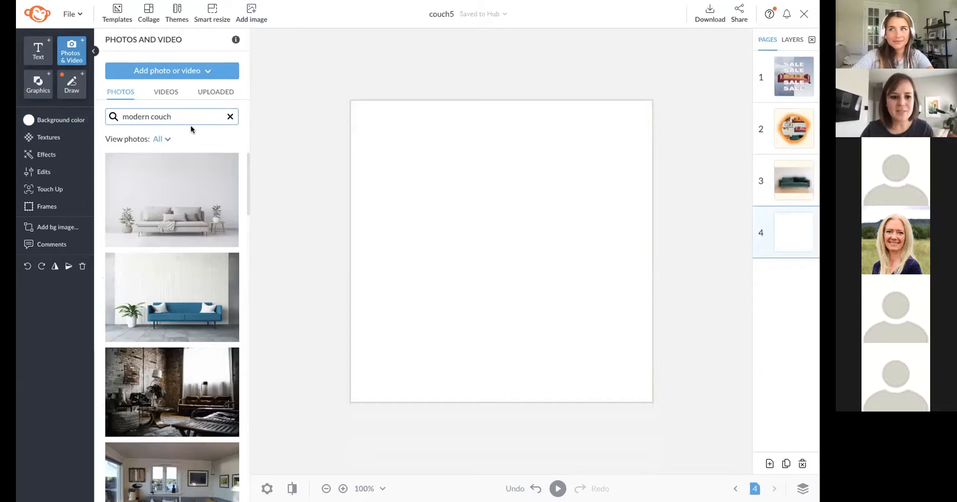
pyautogui.scroll(-10, 184, 271)
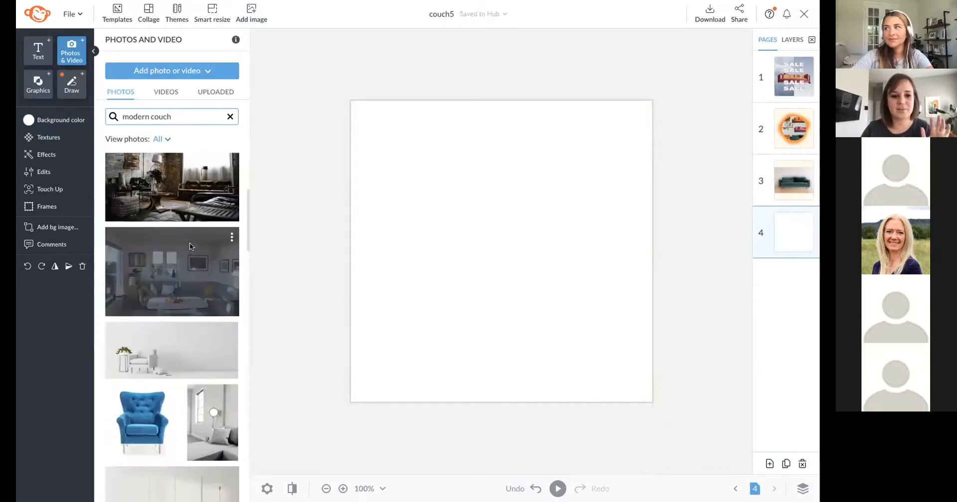
pyautogui.scroll(-5, 174, 286)
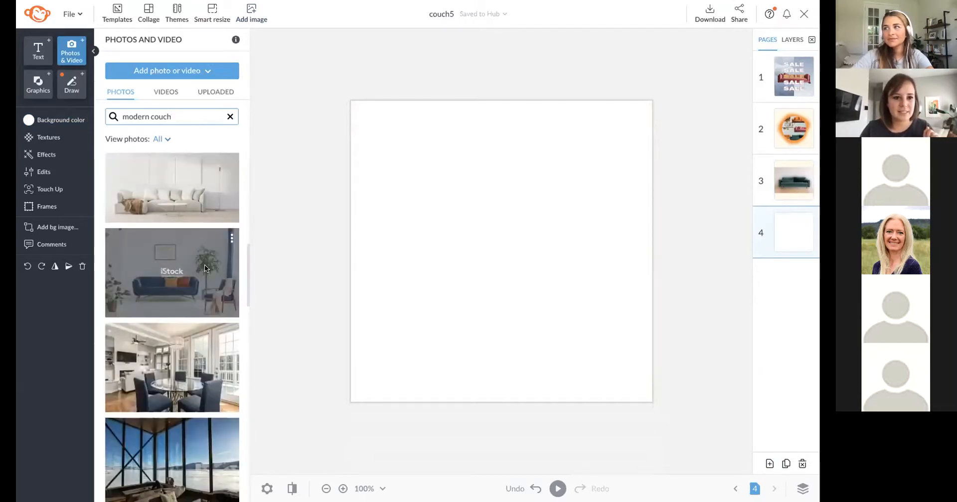
pyautogui.scroll(-10, 199, 279)
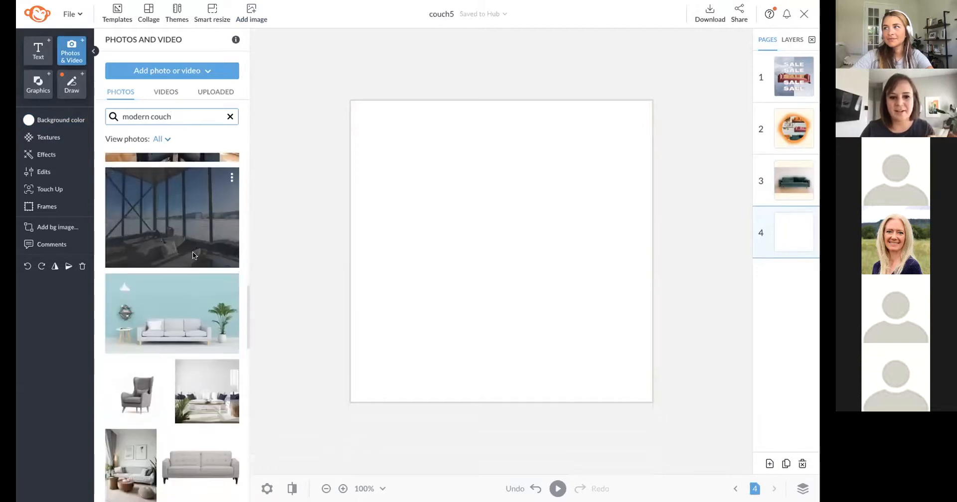
pyautogui.scroll(-8, 189, 267)
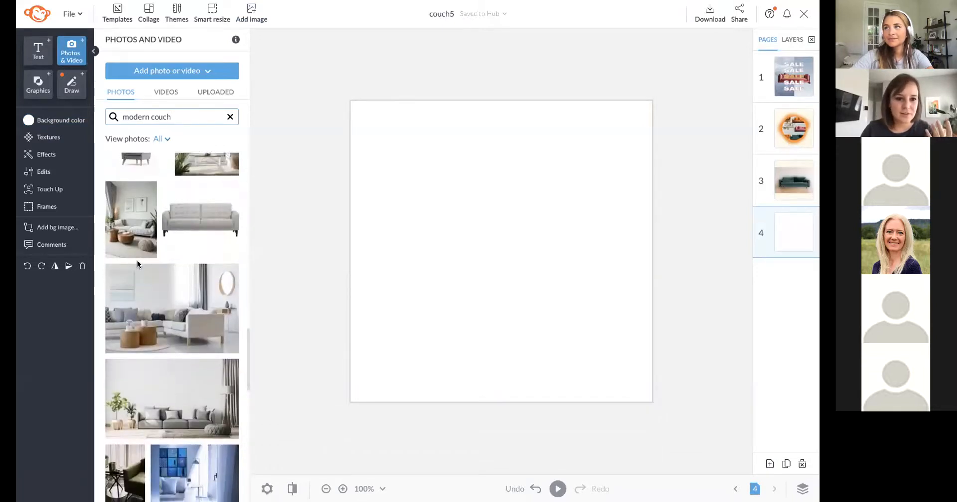
pyautogui.scroll(-1, 139, 253)
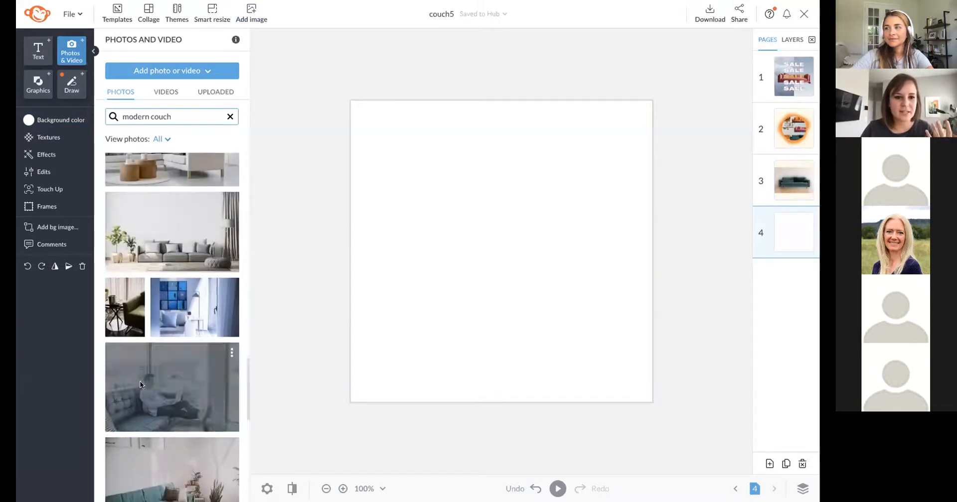
pyautogui.click(154, 166)
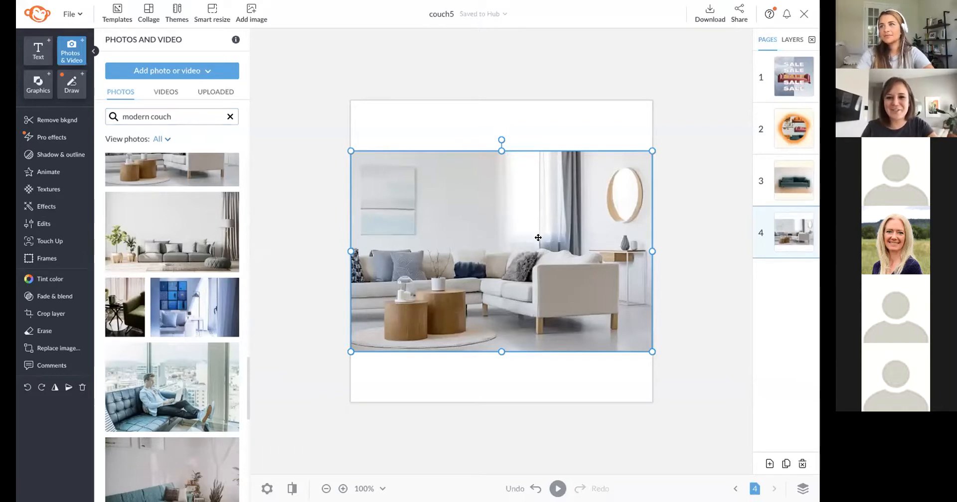
# Show the page's layers and browse the Pro effects available for the living room photo, from Glitch through Digital Pixel.
pyautogui.click(792, 40)
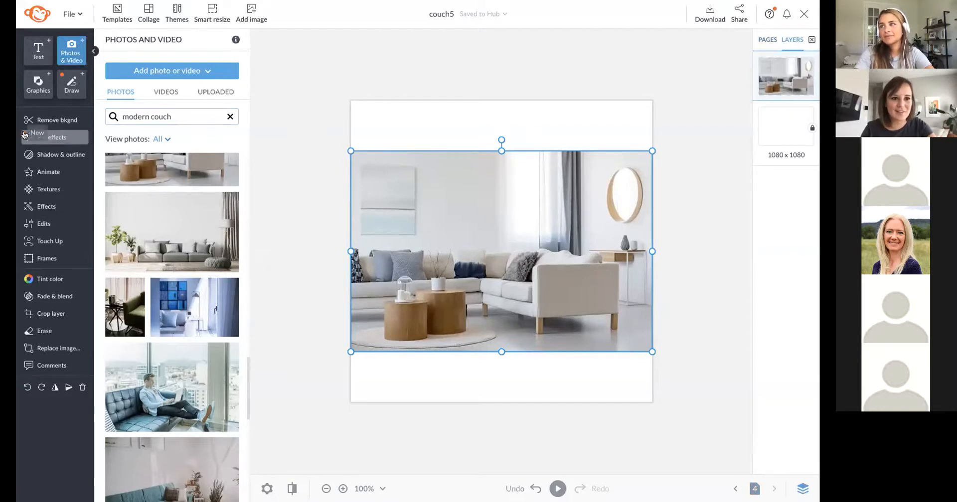
pyautogui.click(69, 141)
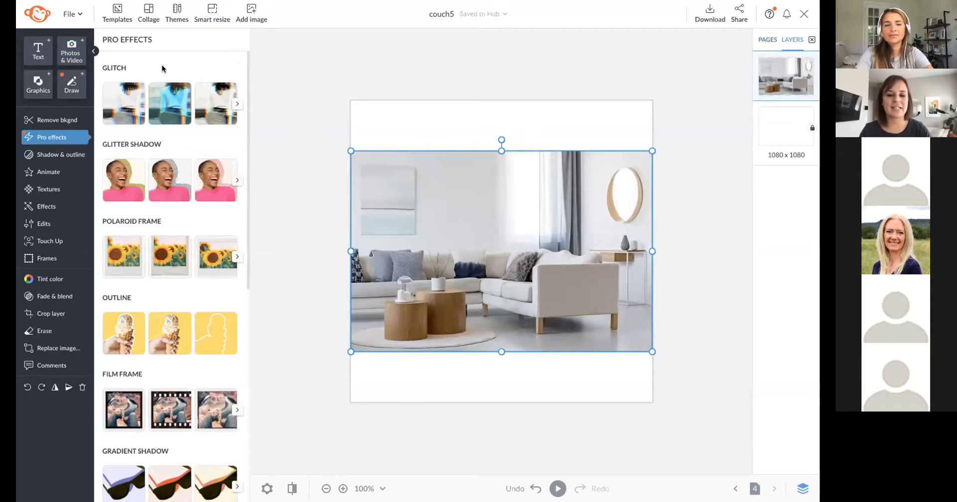
pyautogui.moveTo(129, 108)
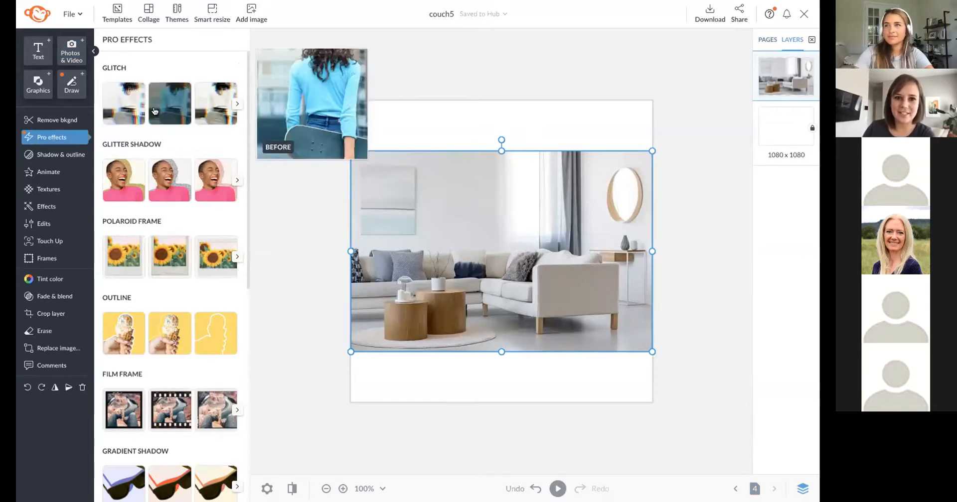
pyautogui.moveTo(126, 175)
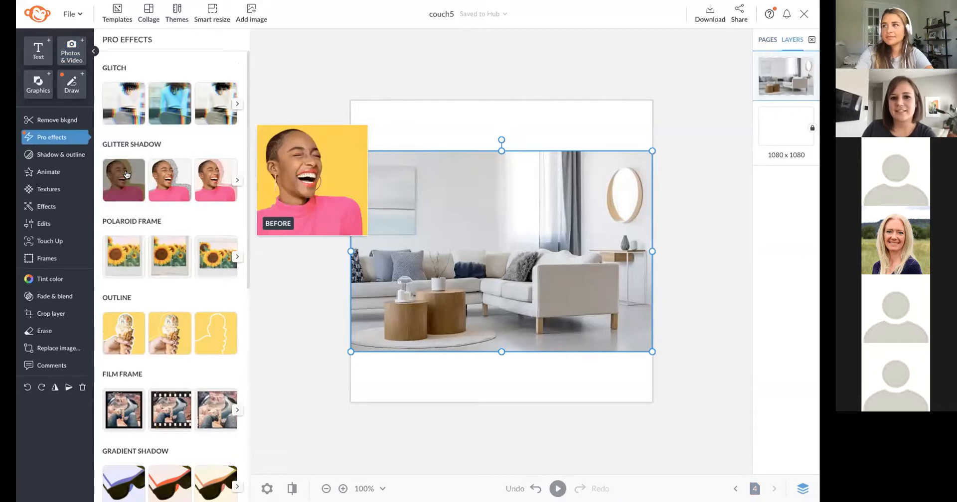
pyautogui.moveTo(164, 174)
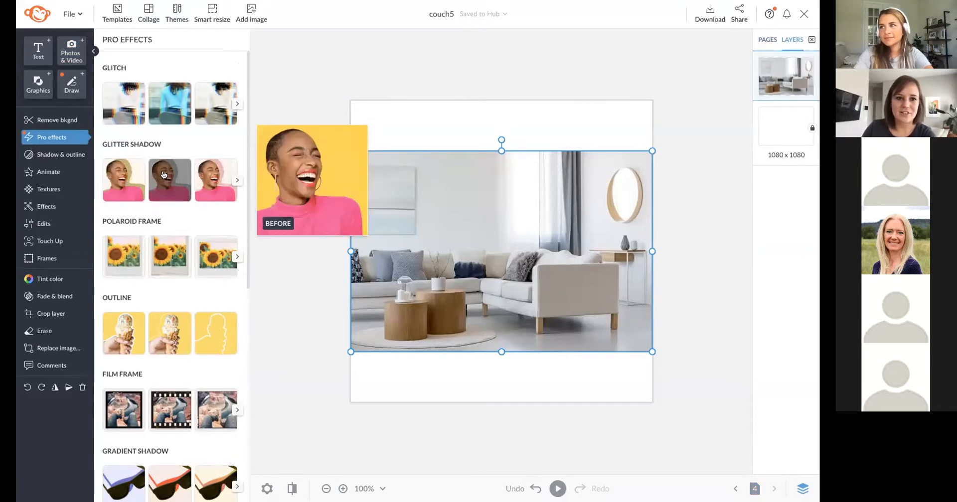
pyautogui.scroll(-1, 164, 175)
pyautogui.moveTo(126, 206)
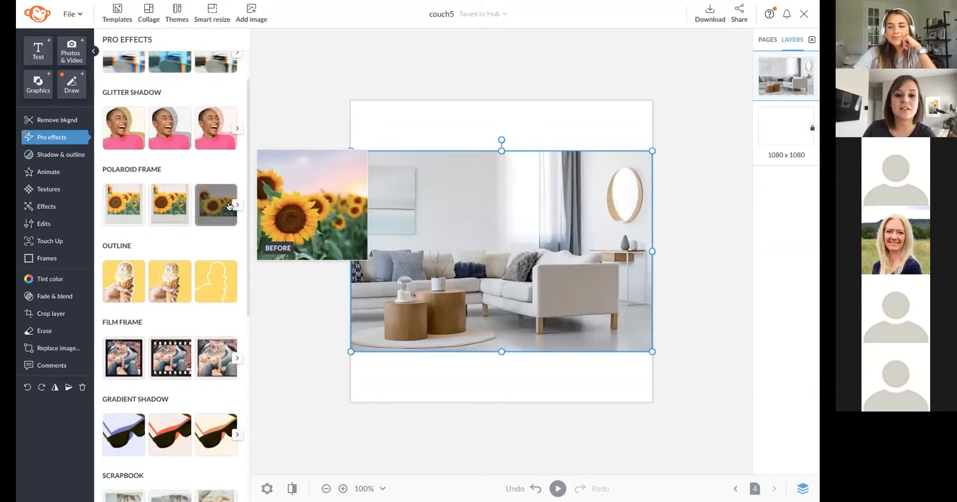
pyautogui.moveTo(212, 208)
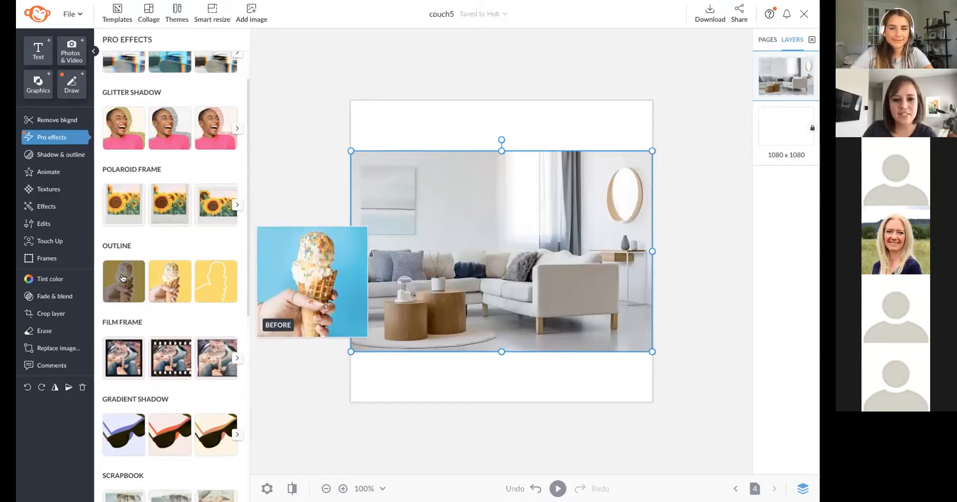
pyautogui.scroll(-5, 123, 278)
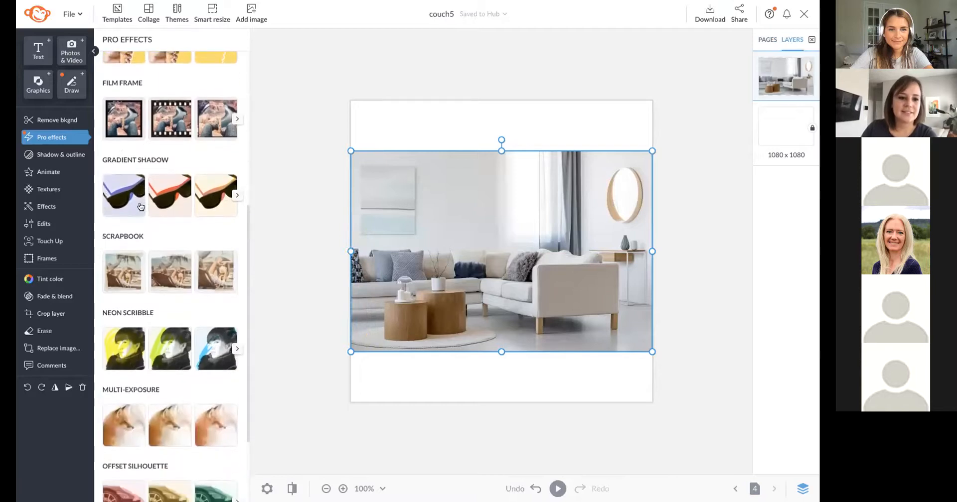
pyautogui.scroll(-2, 150, 199)
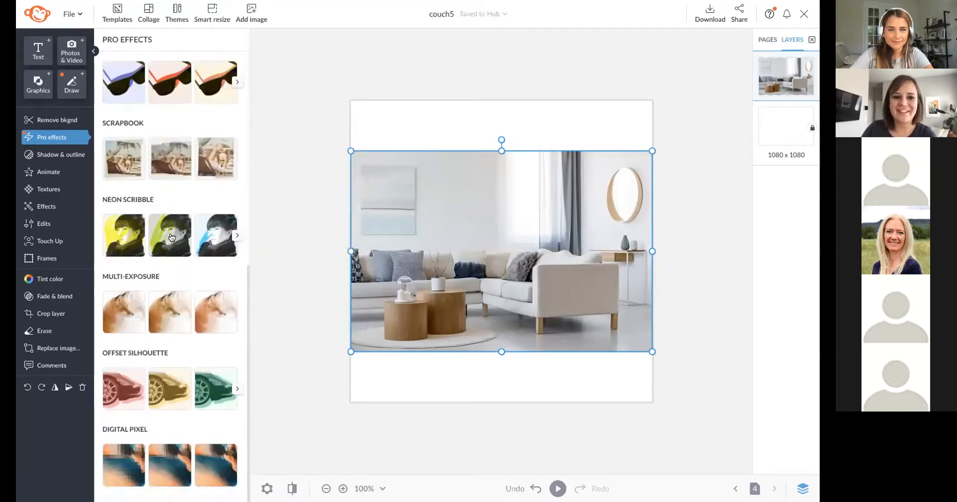
pyautogui.moveTo(170, 237)
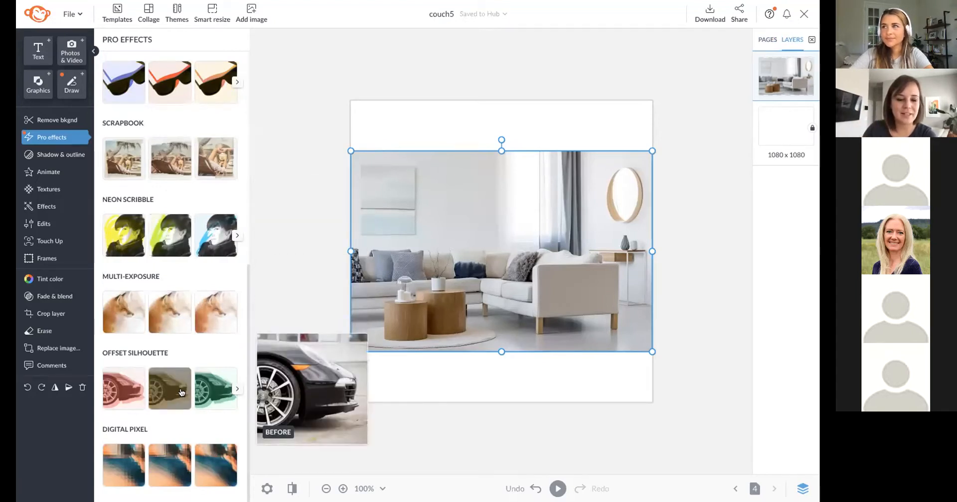
pyautogui.scroll(3, 188, 173)
pyautogui.scroll(4, 188, 173)
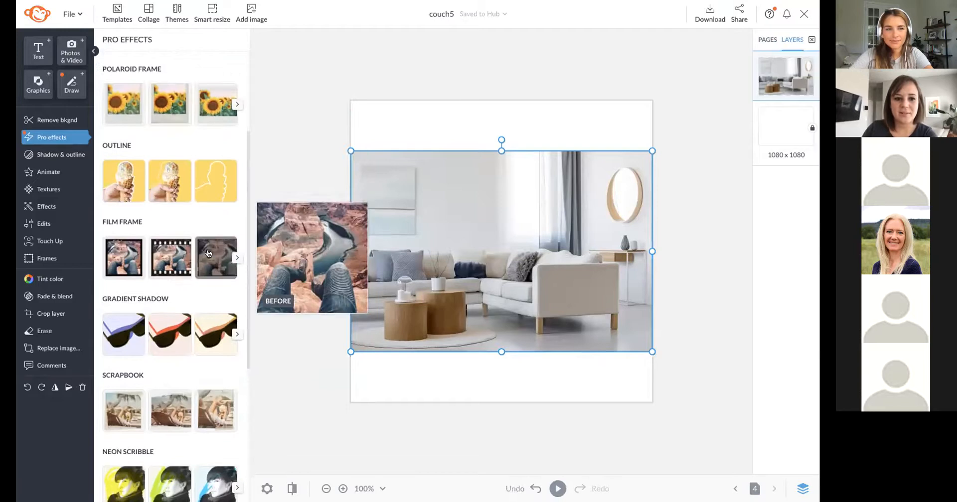
# Compare the first three Film Frame styles on the photo, apply the third, thin-bordered one and keep the result centred on the page.
pyautogui.click(208, 253)
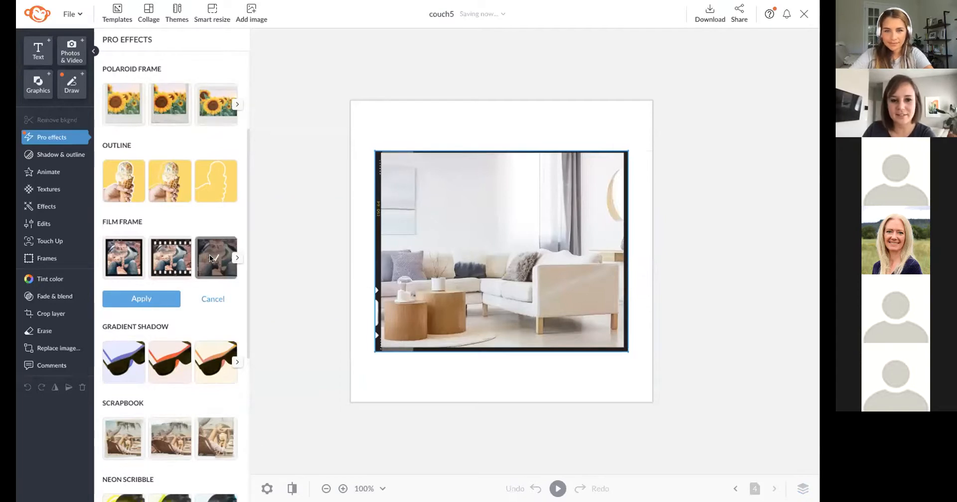
pyautogui.click(165, 257)
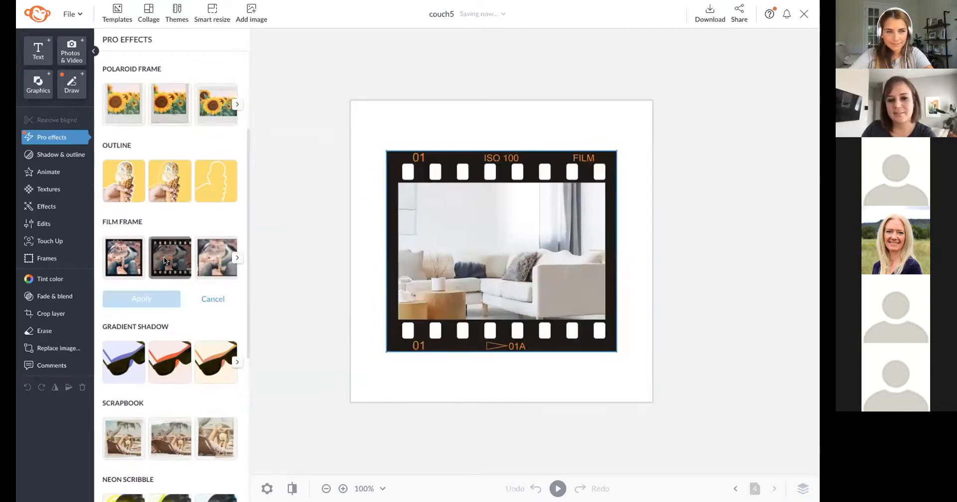
pyautogui.click(123, 257)
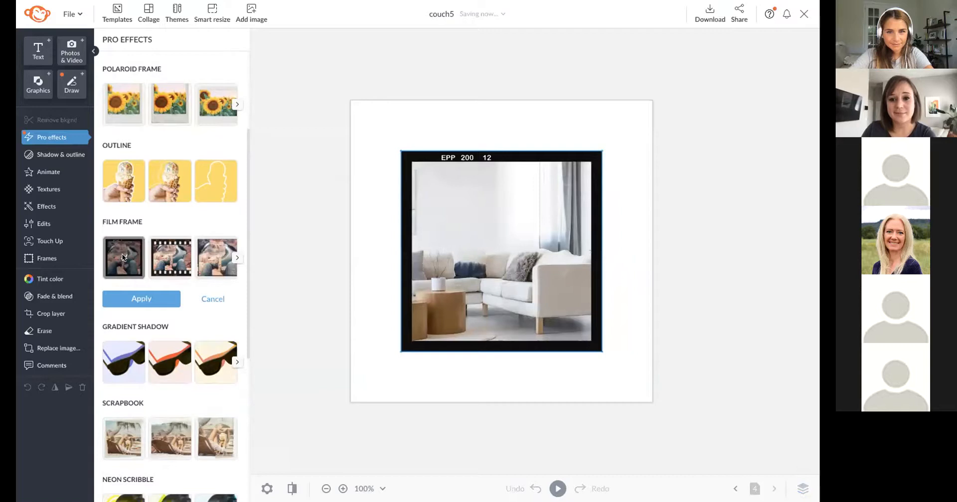
pyautogui.click(218, 254)
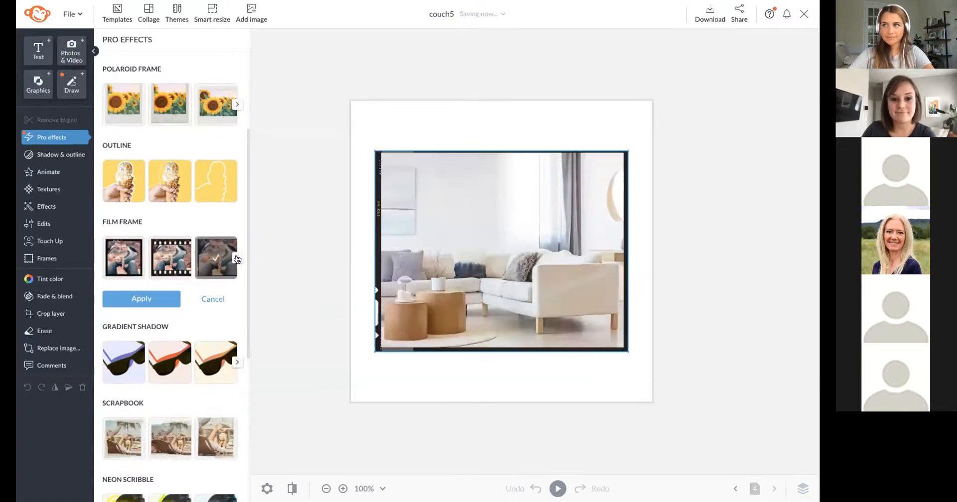
pyautogui.click(238, 257)
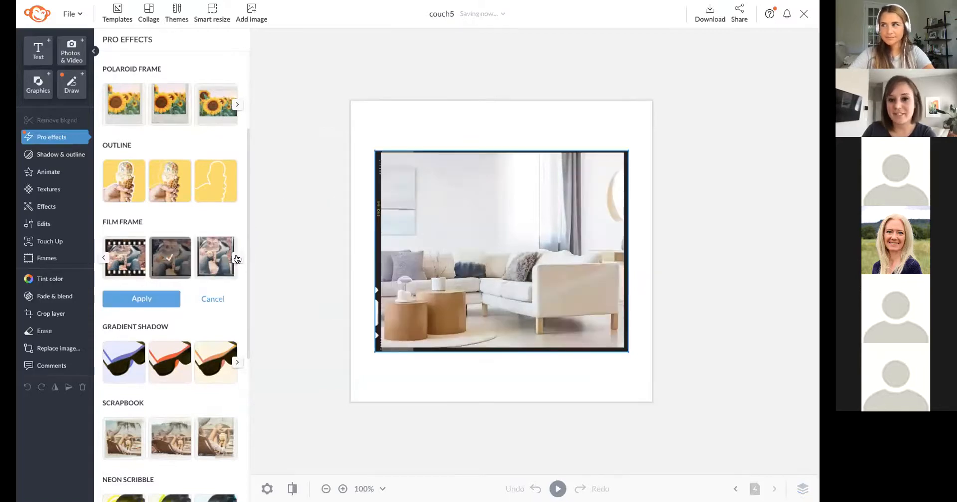
pyautogui.click(153, 299)
pyautogui.moveTo(507, 212)
pyautogui.mouseDown()
pyautogui.moveTo(433, 169)
pyautogui.moveTo(560, 187)
pyautogui.moveTo(471, 194)
pyautogui.moveTo(504, 219)
pyautogui.moveTo(510, 210)
pyautogui.mouseUp()
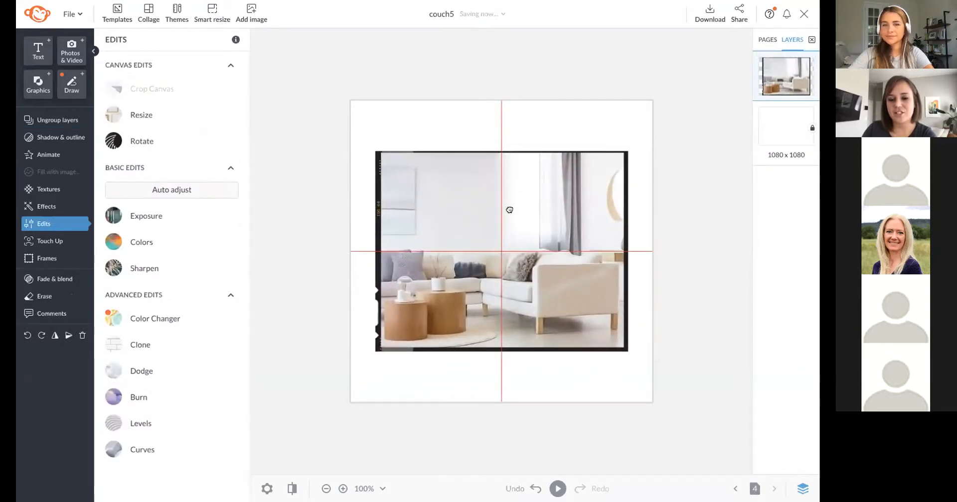
# Deselect the framed photo and open the stock video library.
pyautogui.click(392, 124)
pyautogui.click(69, 54)
pyautogui.click(167, 89)
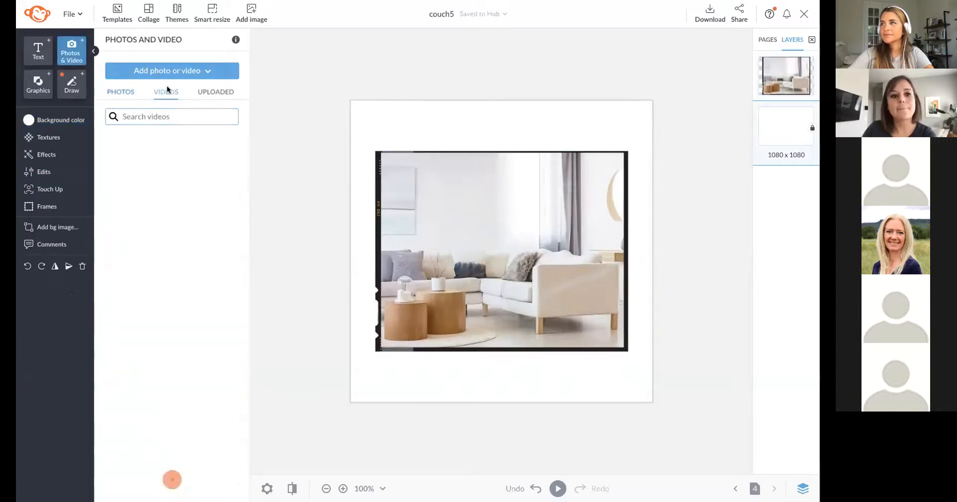
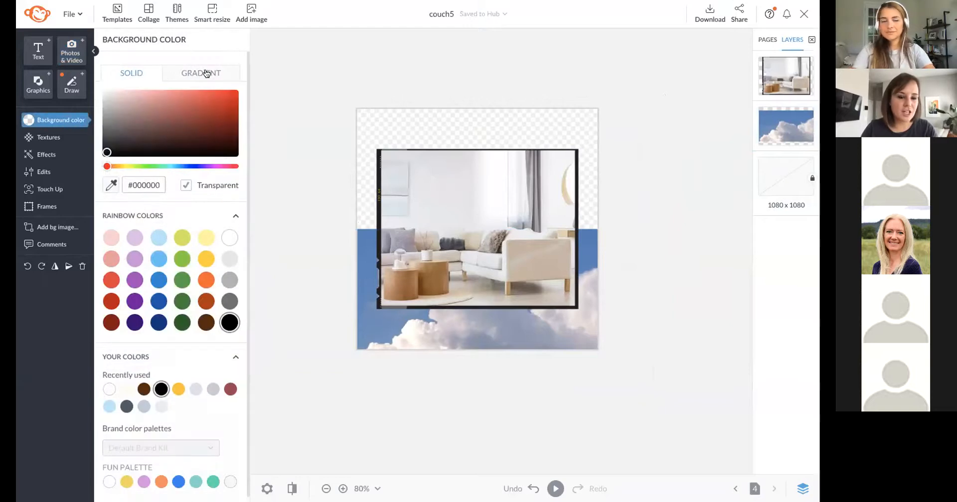
# Try several bright gradients as the page background and settle on the blue, yellow and coral one at 45°.
pyautogui.click(206, 74)
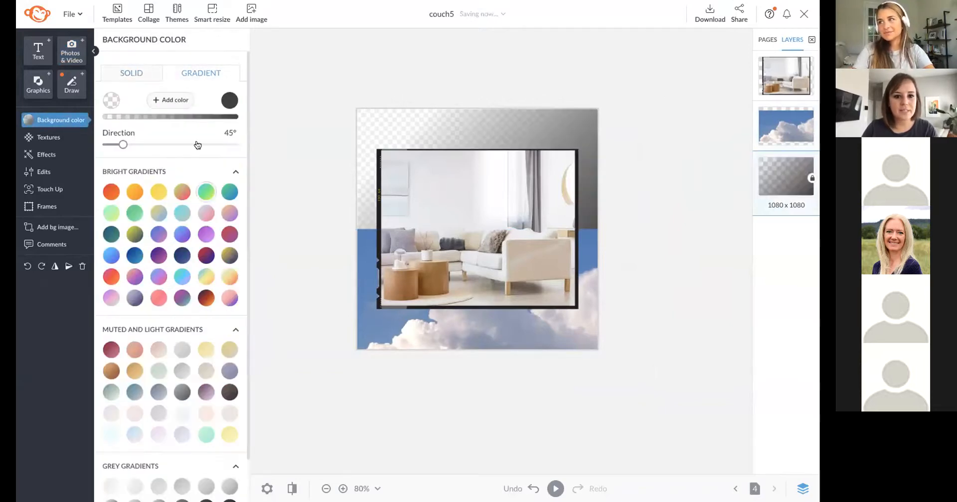
pyautogui.click(205, 193)
pyautogui.click(204, 214)
pyautogui.click(187, 214)
pyautogui.click(185, 236)
pyautogui.click(203, 279)
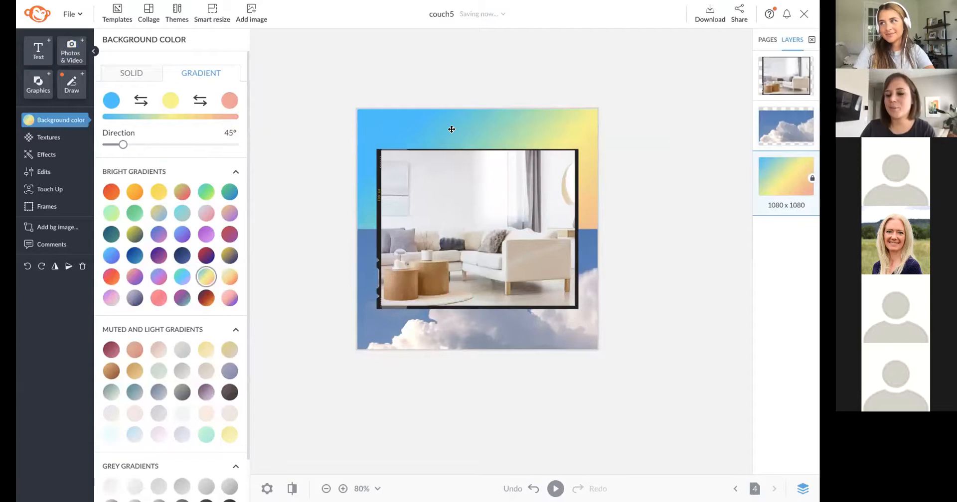
# Try moving the cloud video up behind the framed photo and undo the move.
pyautogui.click(591, 238)
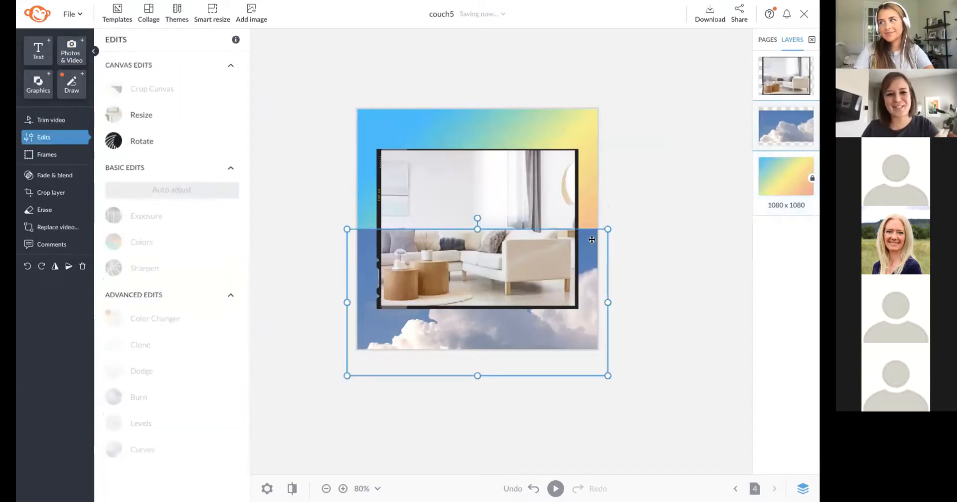
pyautogui.moveTo(586, 266); pyautogui.dragTo(584, 158)
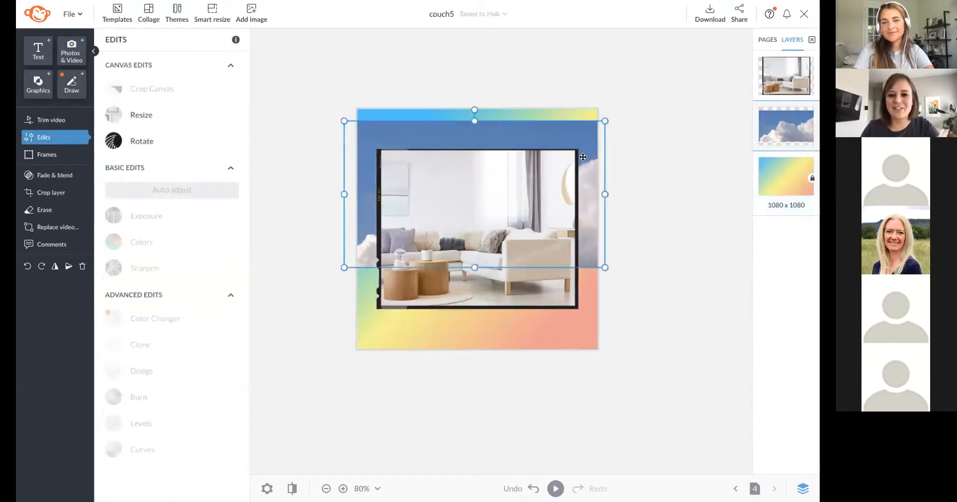
pyautogui.hotkey('ctrl', 'z')
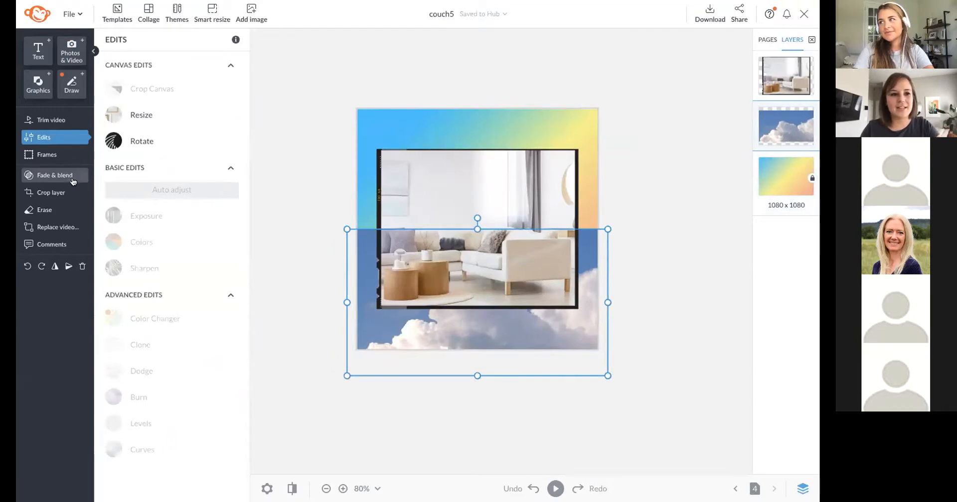
# Try the Overlay blend mode on the cloud video over a blue-to-purple bright gradient background.
pyautogui.click(55, 175)
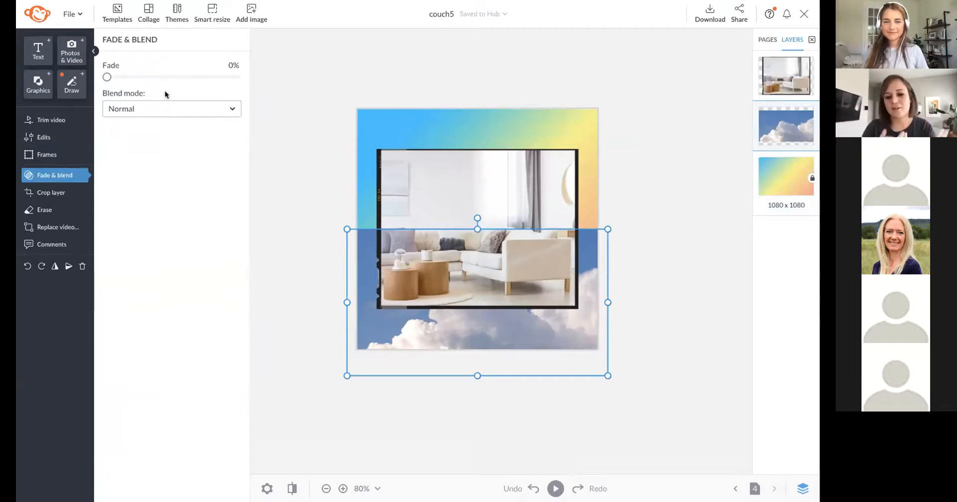
pyautogui.click(157, 110)
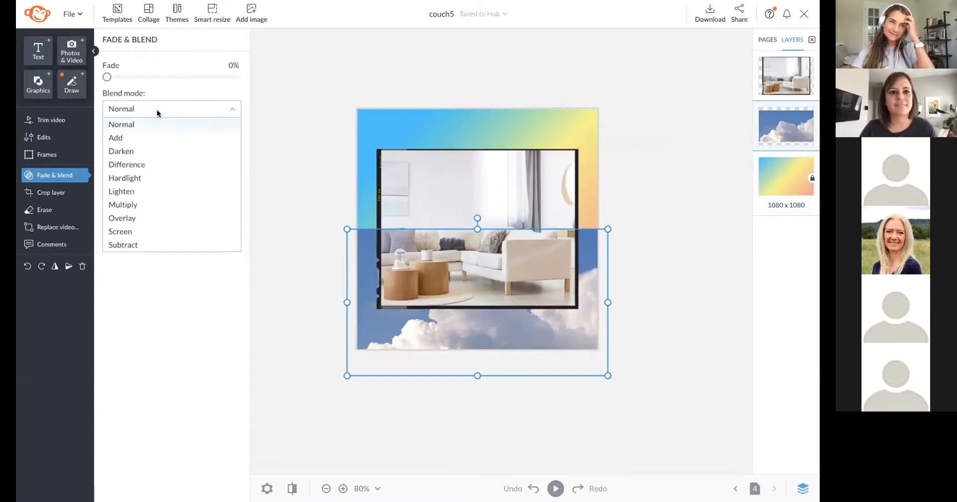
pyautogui.click(153, 139)
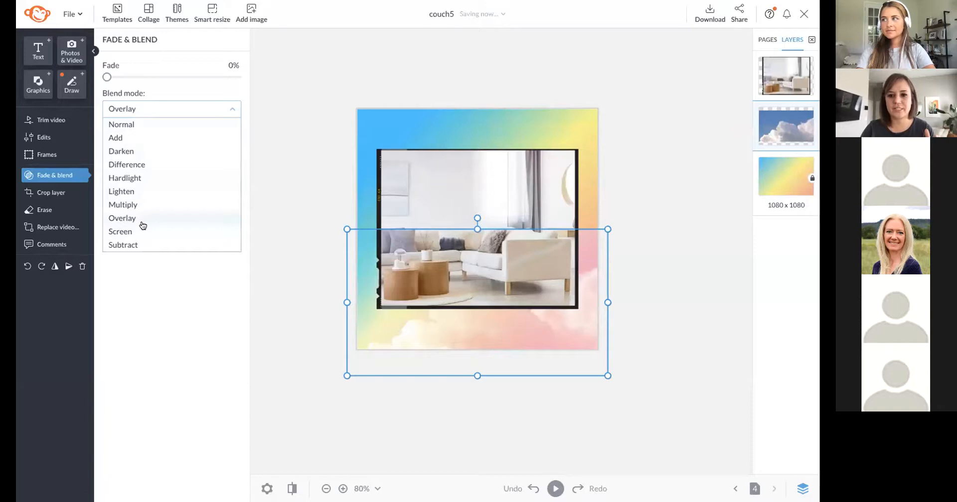
pyautogui.click(143, 226)
pyautogui.click(267, 199)
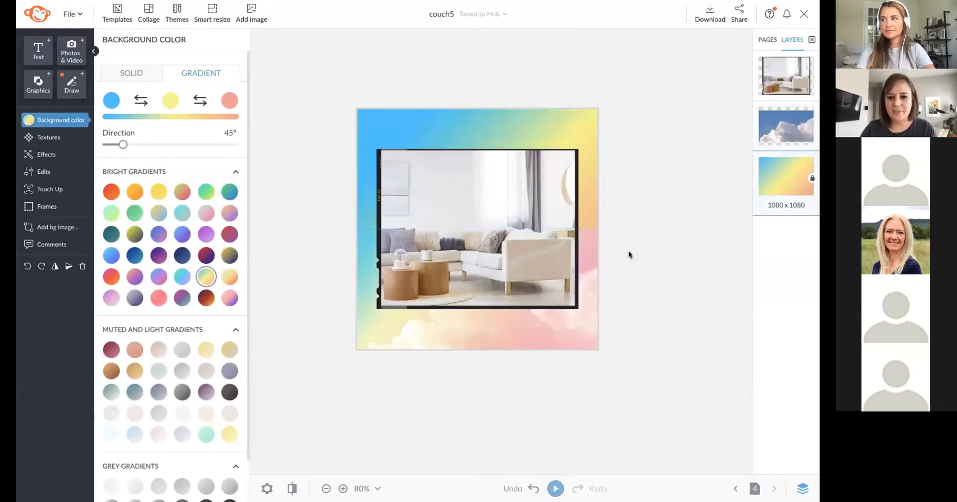
pyautogui.scroll(1, 606, 272)
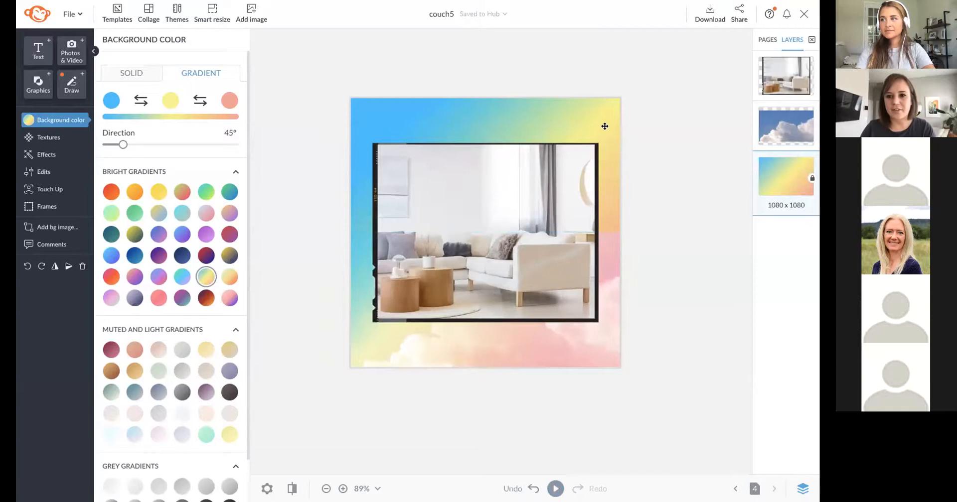
pyautogui.click(177, 233)
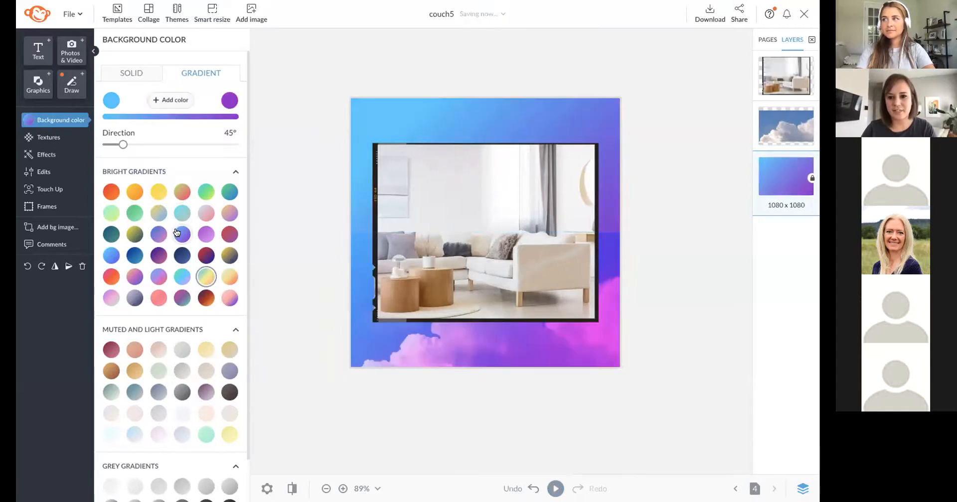
# Try shifting the cloud video slightly up and left on the page, and undo the shift.
pyautogui.click(470, 354)
pyautogui.moveTo(470, 354); pyautogui.dragTo(459, 328)
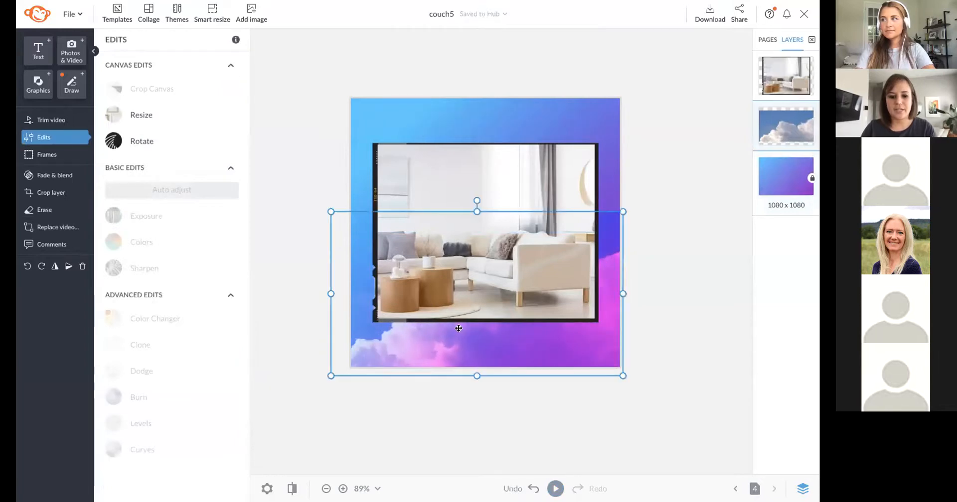
pyautogui.hotkey('ctrl', 'z')
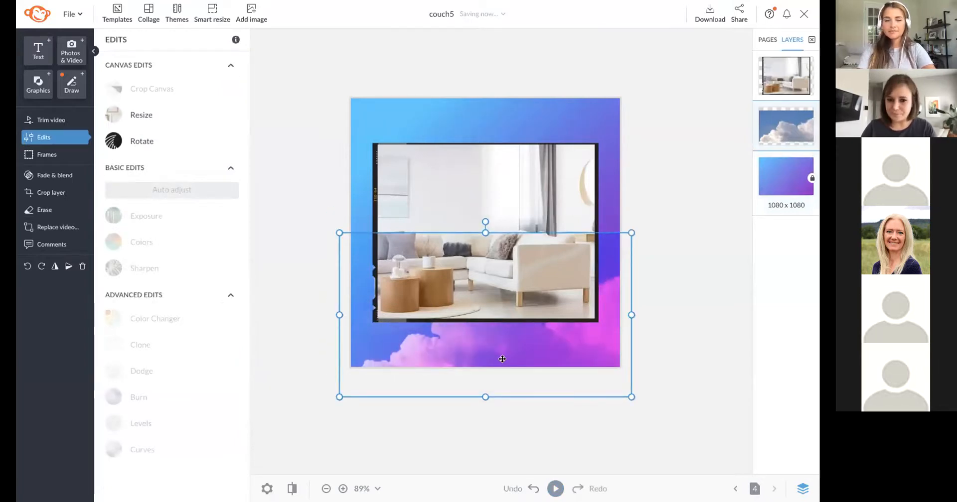
# Change the cloud video's blend mode from Overlay to one that gives a lighter, paler sky.
pyautogui.click(71, 178)
pyautogui.click(134, 109)
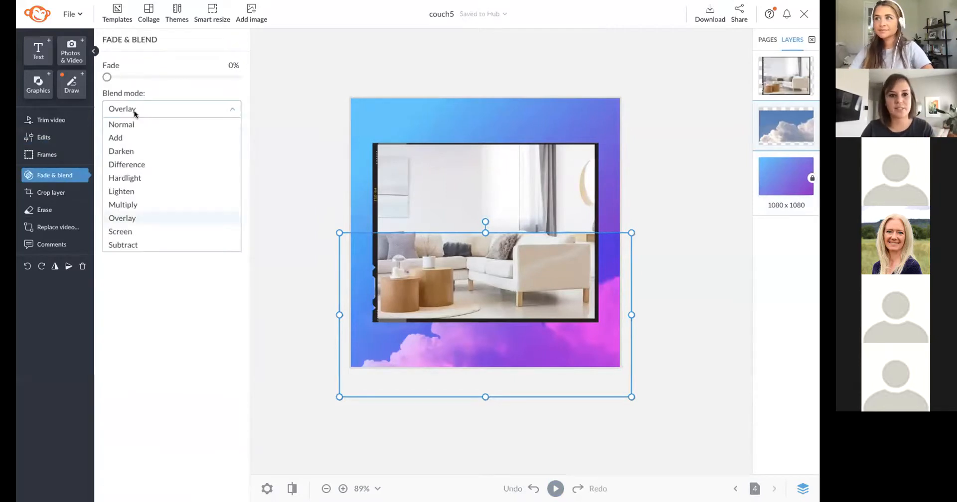
pyautogui.click(318, 195)
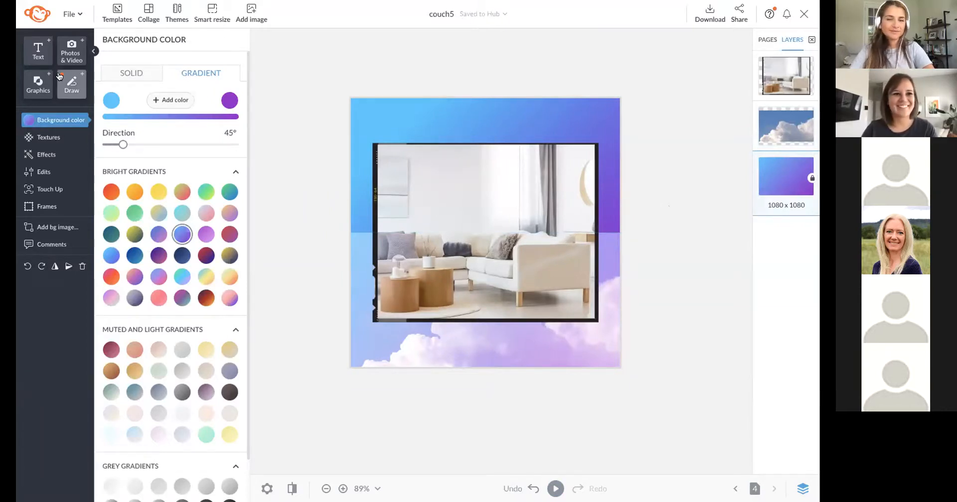
# Try other bright gradients behind the cloud video and apply the mint, orange and red one at 45°.
pyautogui.moveTo(497, 254)
pyautogui.mouseDown()
pyautogui.moveTo(481, 244)
pyautogui.moveTo(494, 239)
pyautogui.moveTo(498, 254)
pyautogui.mouseUp()
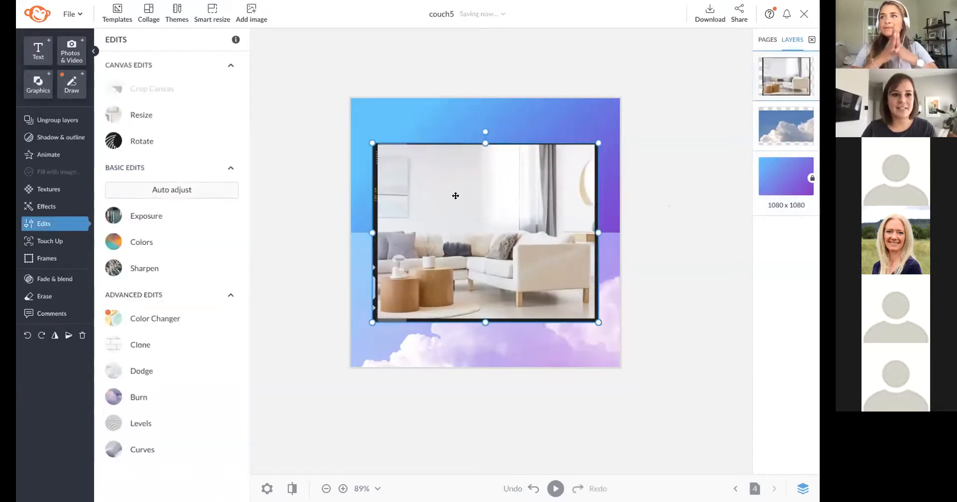
pyautogui.click(613, 263)
pyautogui.click(637, 228)
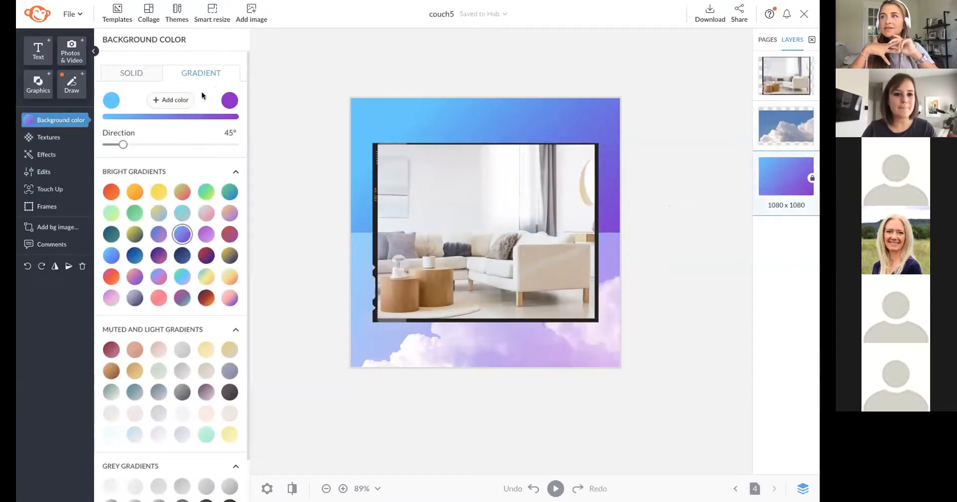
pyautogui.click(206, 213)
pyautogui.click(229, 256)
pyautogui.click(227, 276)
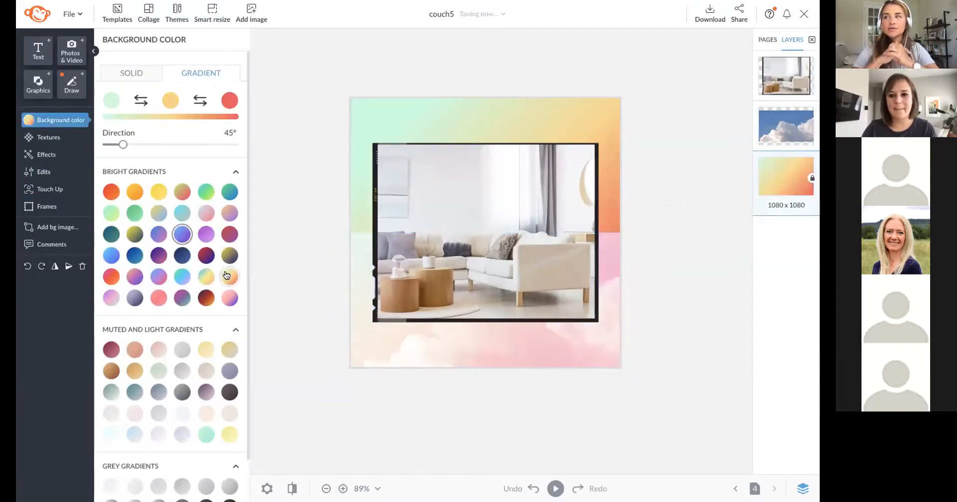
# Review the MP4 download options, comparing a single video with multiple videos.
pyautogui.click(713, 18)
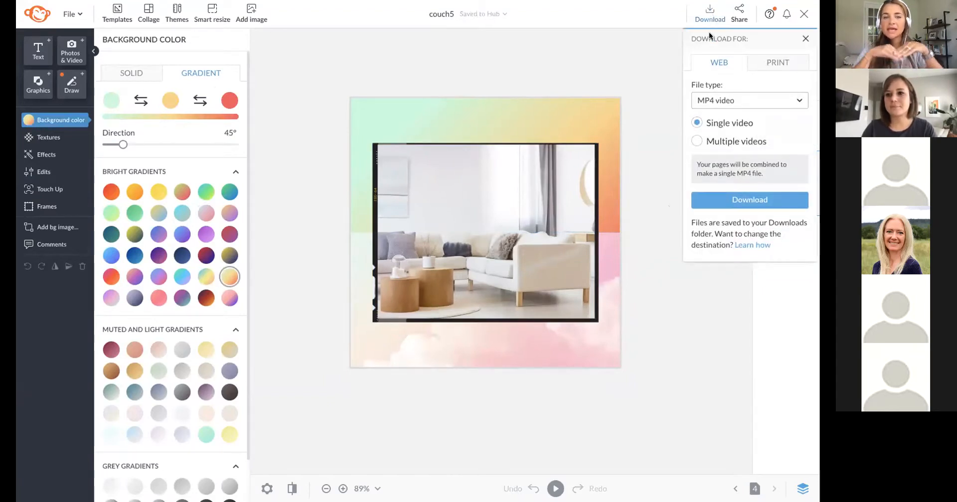
pyautogui.click(732, 143)
pyautogui.click(732, 126)
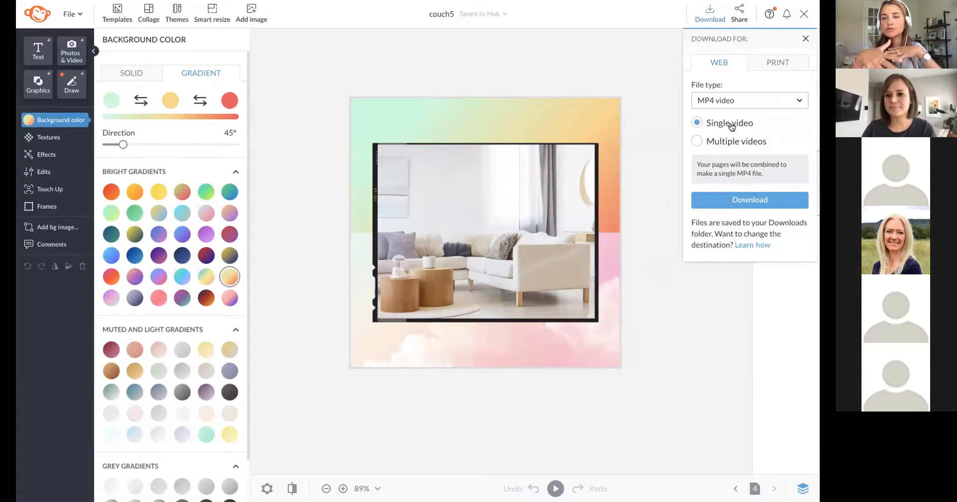
pyautogui.click(722, 143)
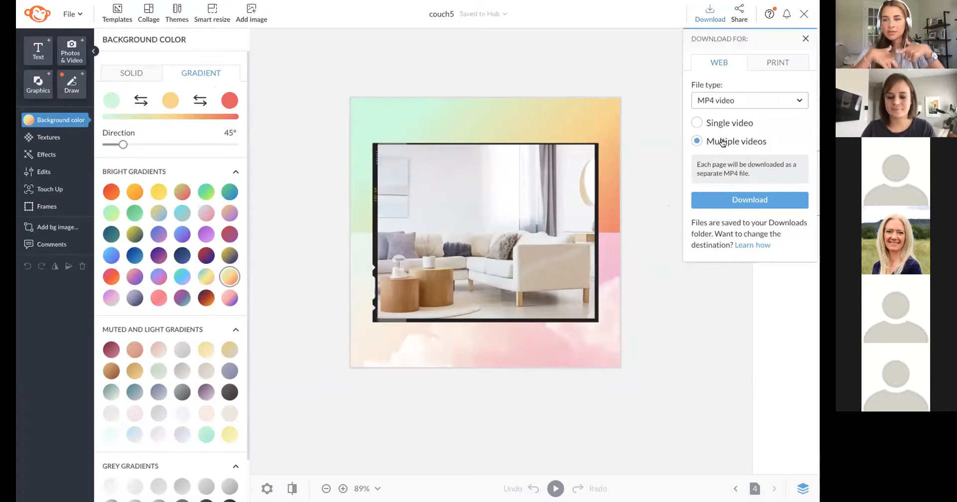
pyautogui.click(724, 124)
# Compare single and multiple GIF downloads, switch the file type back to MP4 video and close the download options.
pyautogui.click(728, 100)
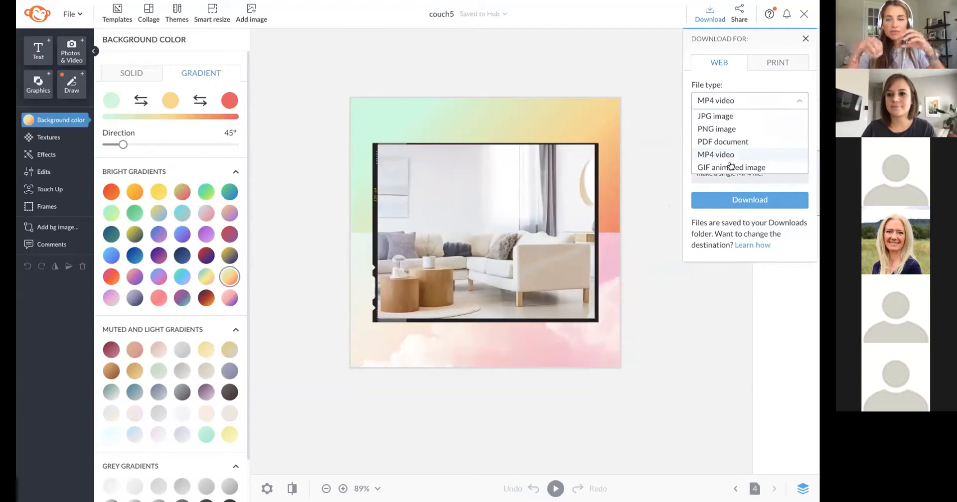
pyautogui.click(730, 167)
pyautogui.click(729, 142)
pyautogui.click(725, 122)
pyautogui.click(724, 142)
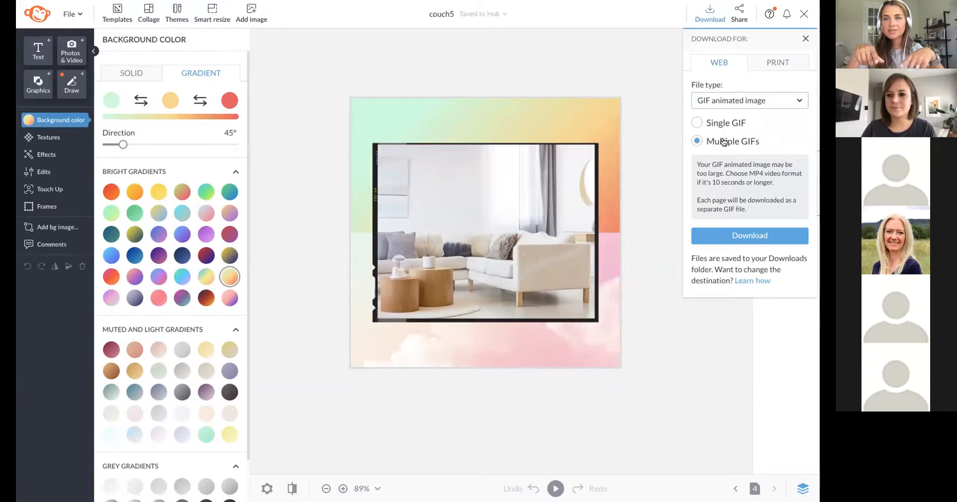
pyautogui.click(724, 124)
pyautogui.click(724, 140)
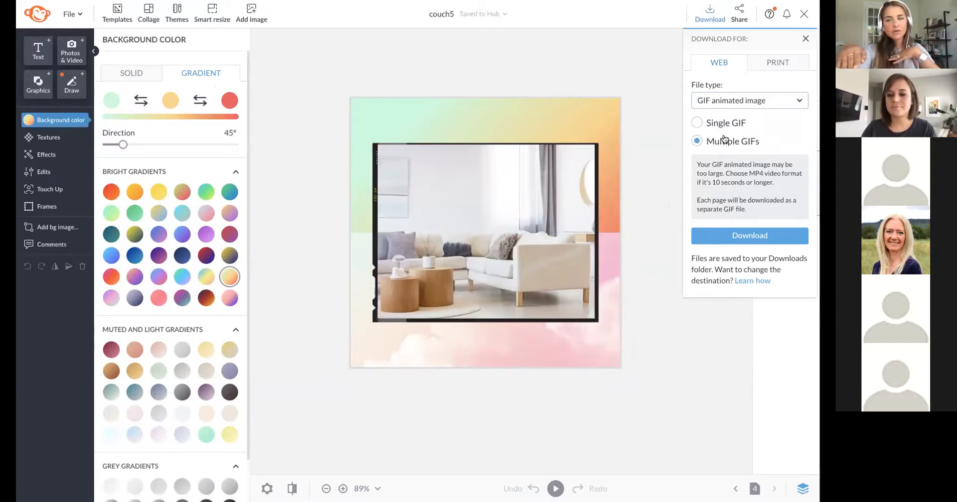
pyautogui.click(719, 102)
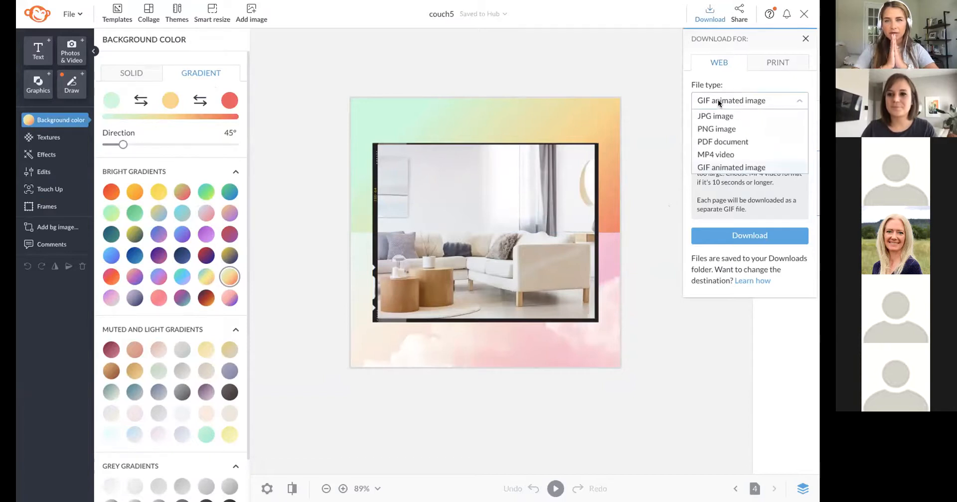
pyautogui.click(719, 153)
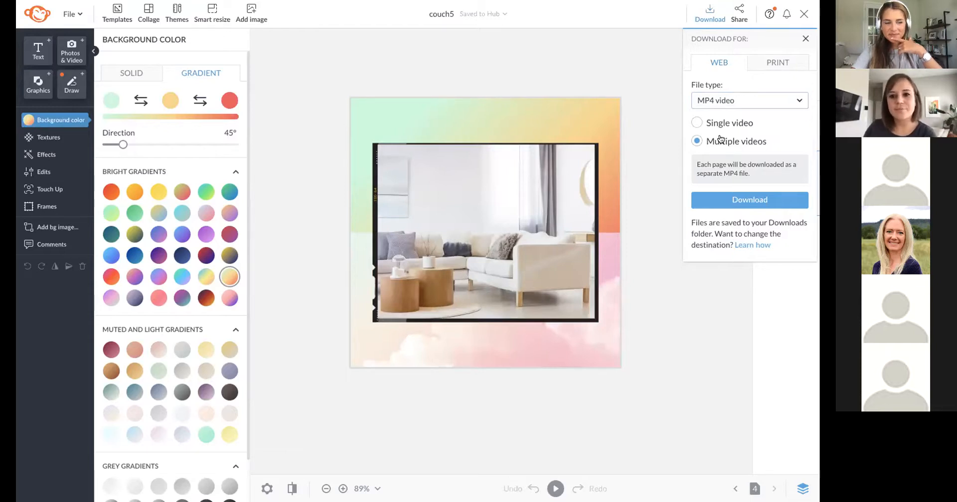
pyautogui.click(631, 103)
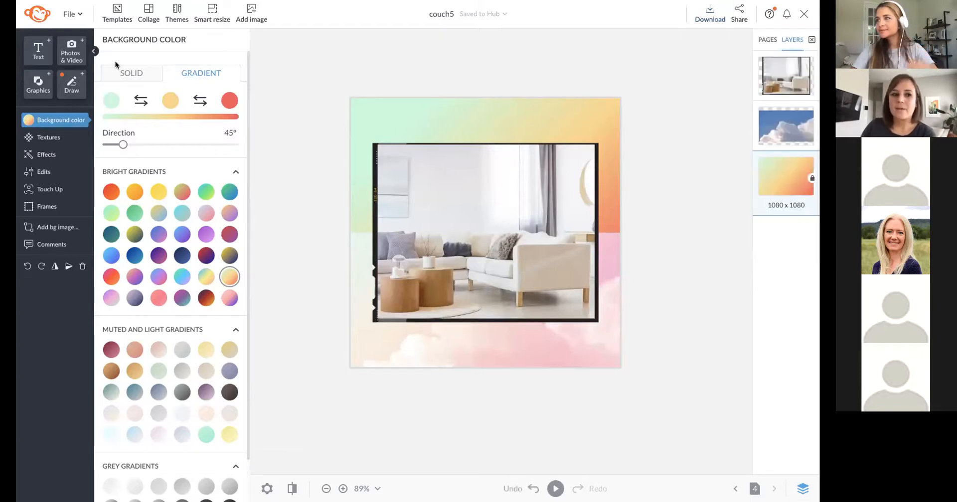
# Open the Animated Graphics collection.
pyautogui.click(35, 92)
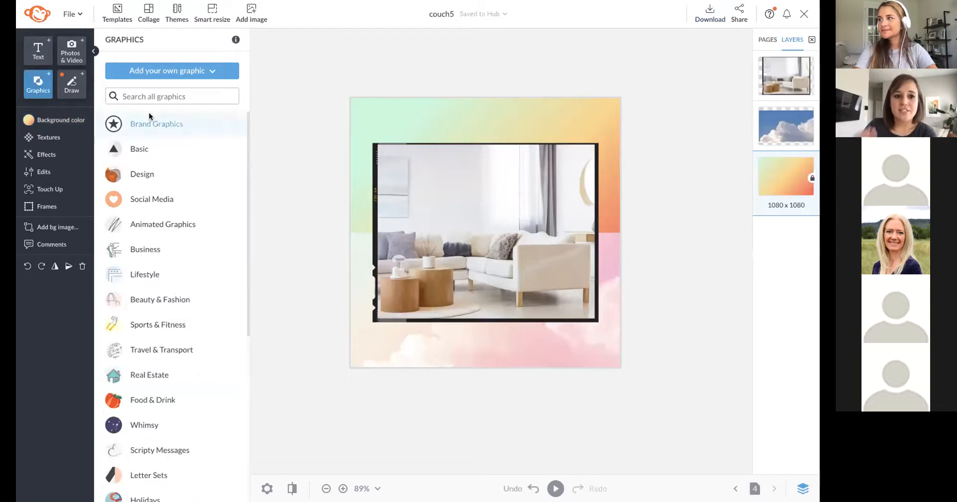
pyautogui.click(190, 223)
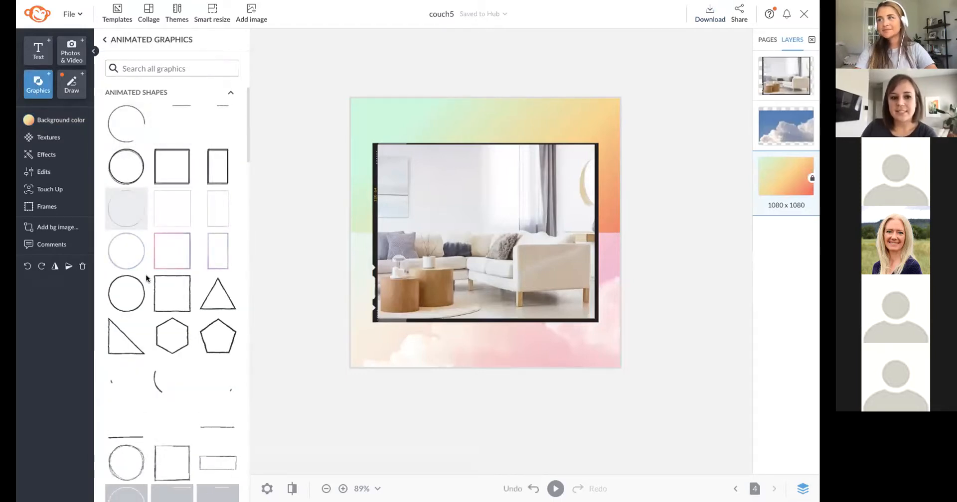
# Try placing an animated square outline over the framed photo, enlarge it and delete it.
pyautogui.click(169, 206)
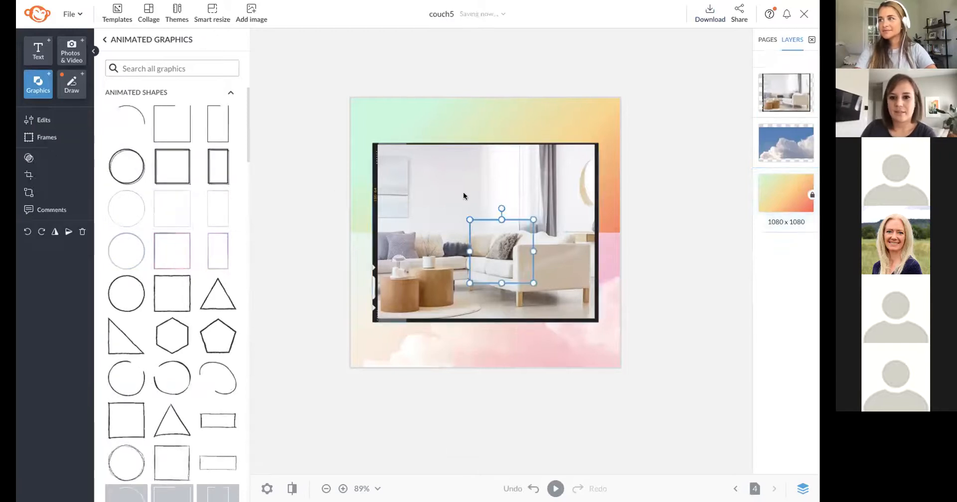
pyautogui.moveTo(469, 220); pyautogui.dragTo(384, 158)
pyautogui.press('Delete')
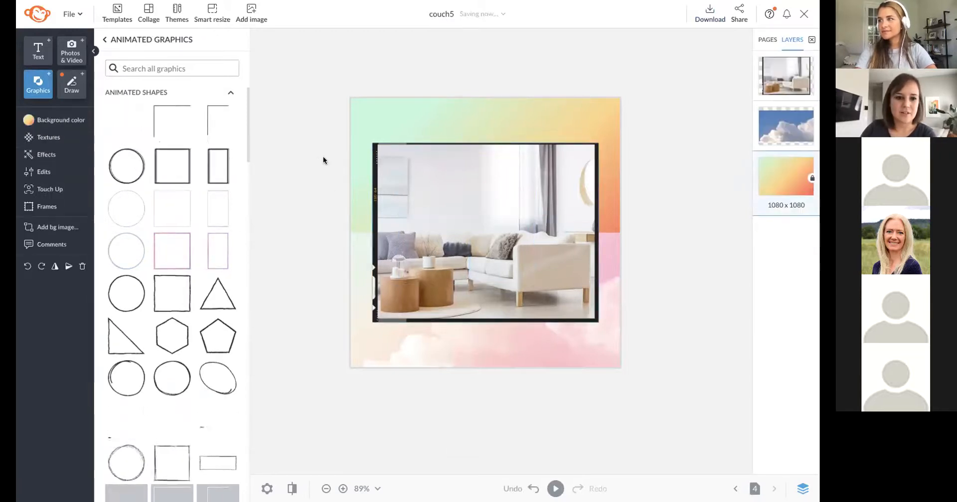
# Add the squiggly animated arrow to the framed photo, rotate it to point down at the sofa and deselect it.
pyautogui.scroll(-4, 188, 319)
pyautogui.scroll(-6, 197, 200)
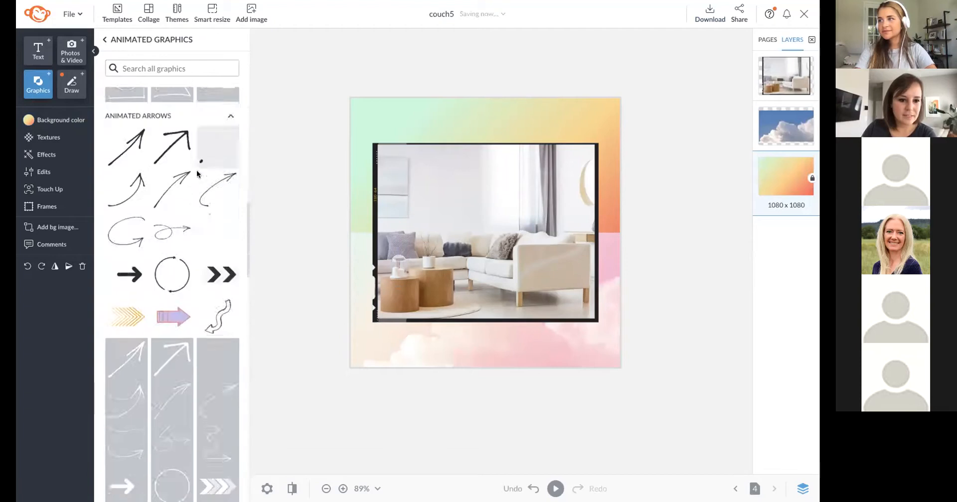
pyautogui.click(217, 235)
pyautogui.moveTo(471, 212); pyautogui.dragTo(470, 213)
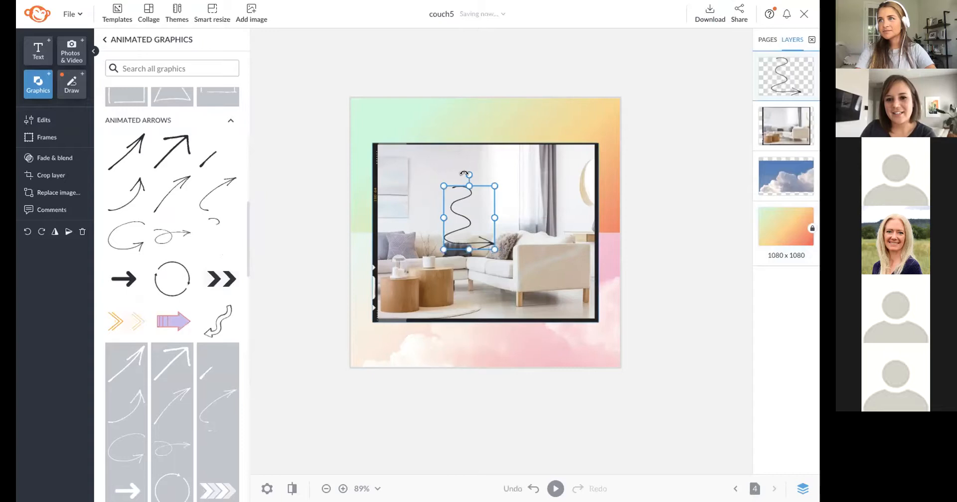
pyautogui.moveTo(475, 175)
pyautogui.mouseDown()
pyautogui.moveTo(444, 172)
pyautogui.moveTo(474, 175)
pyautogui.moveTo(461, 238)
pyautogui.moveTo(467, 208)
pyautogui.moveTo(515, 190)
pyautogui.moveTo(484, 203)
pyautogui.moveTo(487, 193)
pyautogui.mouseUp()
pyautogui.press('Left')
pyautogui.press('Up')
pyautogui.click(530, 397)
# Preview the animated design in playback, skip ahead towards the last page and exit the preview.
pyautogui.click(556, 489)
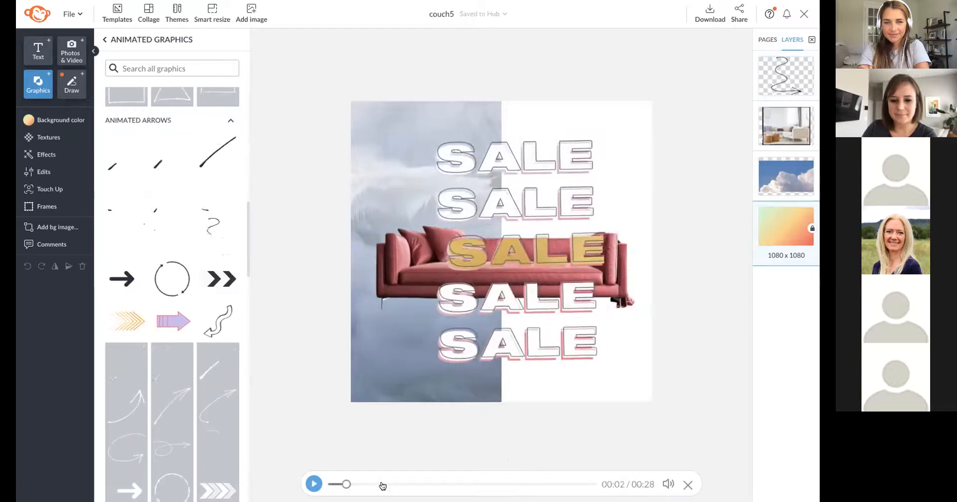
pyautogui.click(508, 485)
pyautogui.click(314, 484)
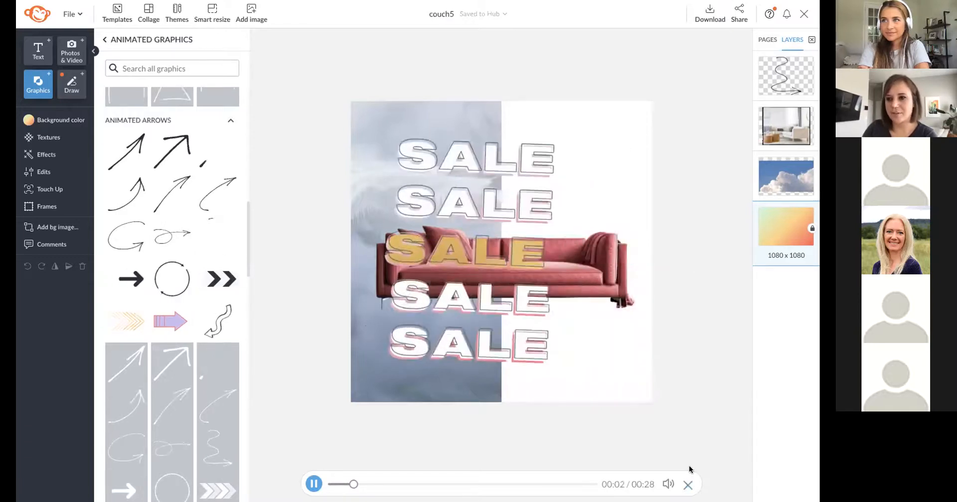
pyautogui.click(688, 483)
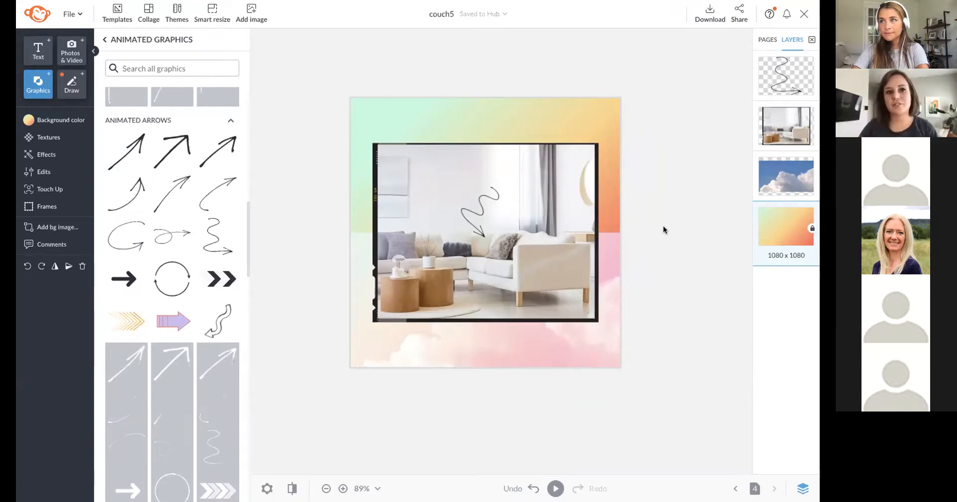
# Add a new page 5 after page 4, check page 4 again and return to the new page.
pyautogui.click(768, 39)
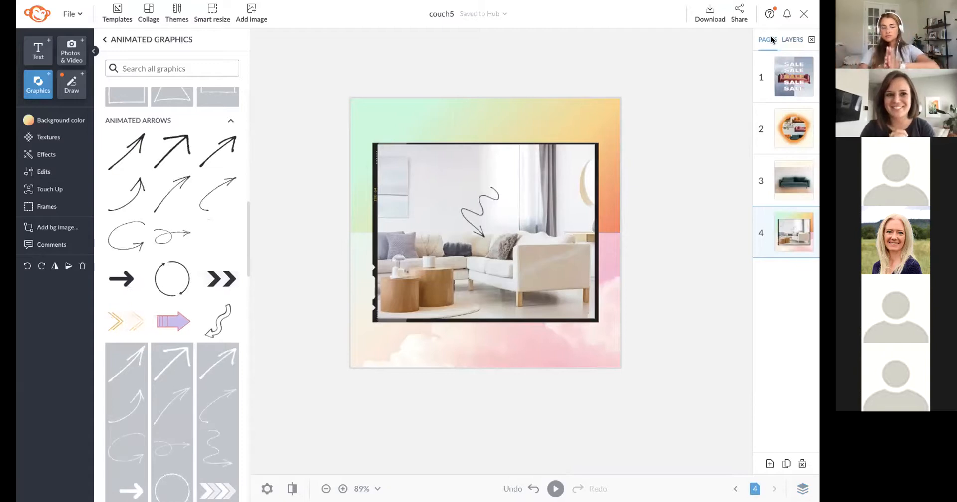
pyautogui.click(769, 464)
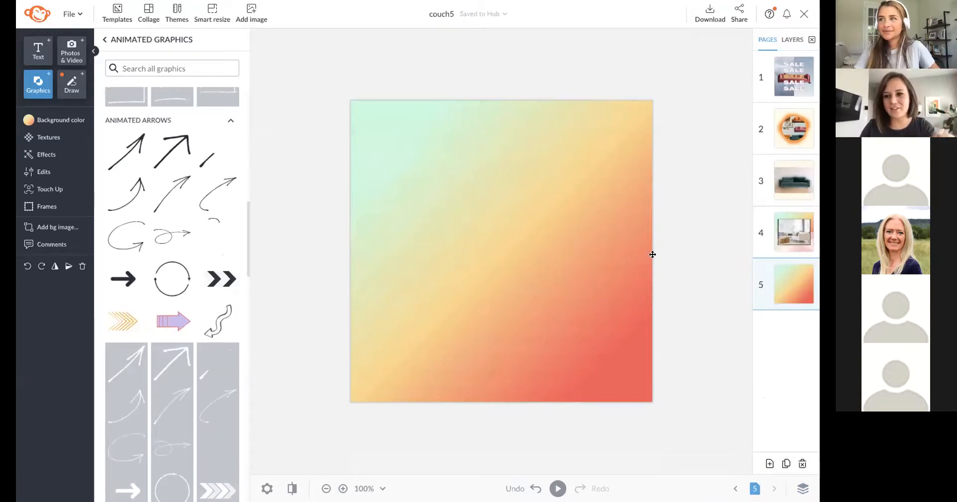
pyautogui.click(793, 231)
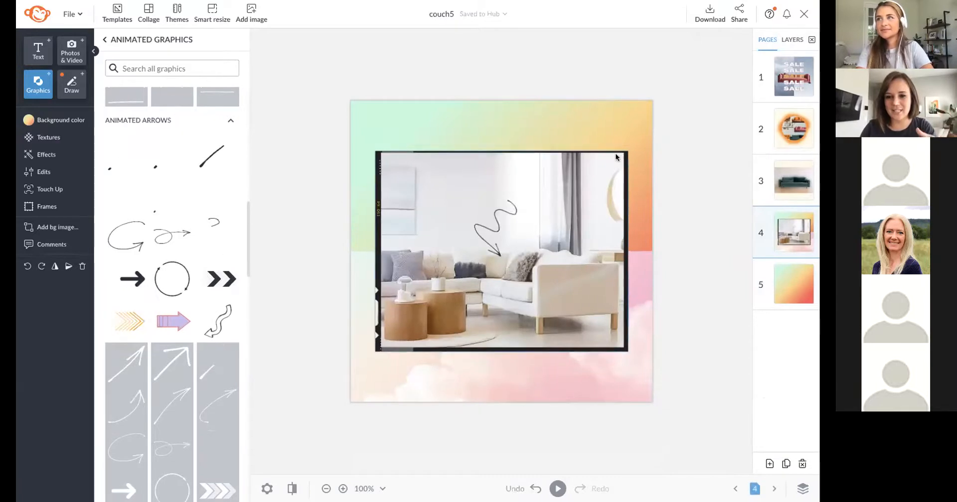
pyautogui.click(783, 292)
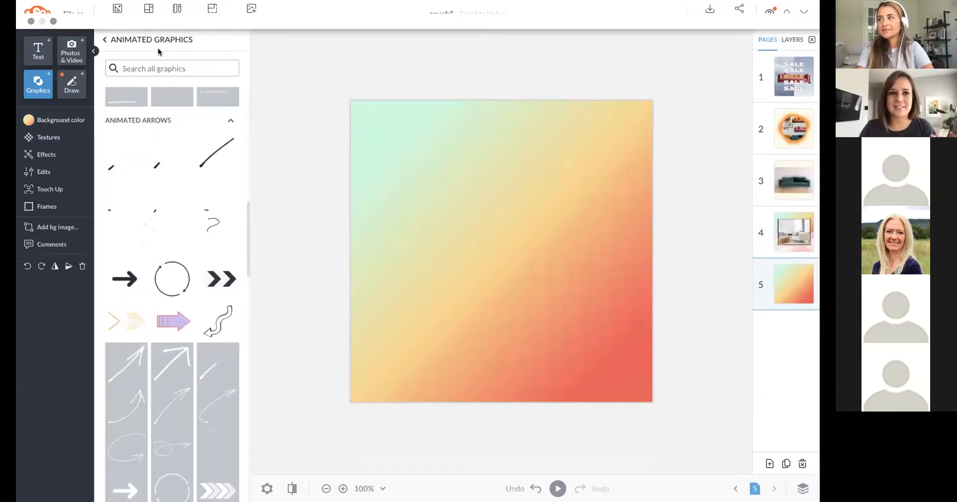
# Apply the nine-cell, three-by-three collage layout to the gradient canvas of page 5.
pyautogui.click(147, 17)
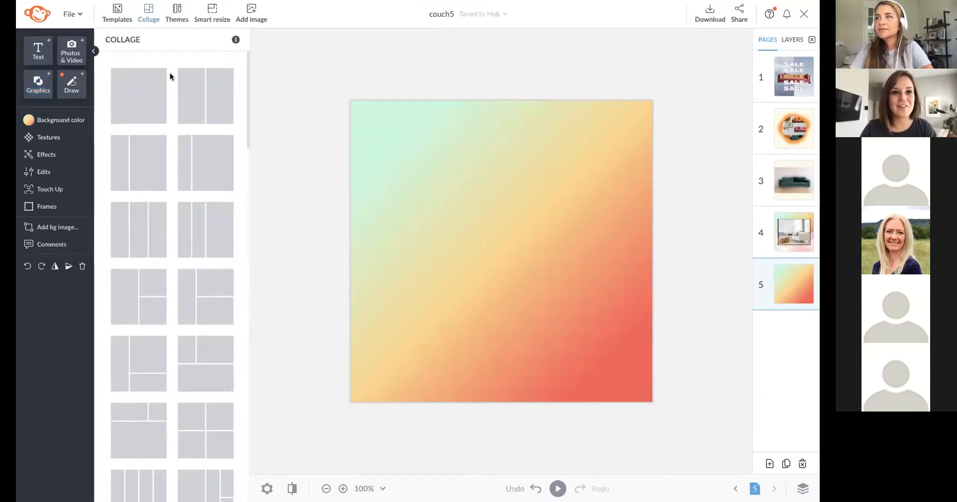
pyautogui.scroll(-5, 171, 89)
pyautogui.scroll(-8, 164, 279)
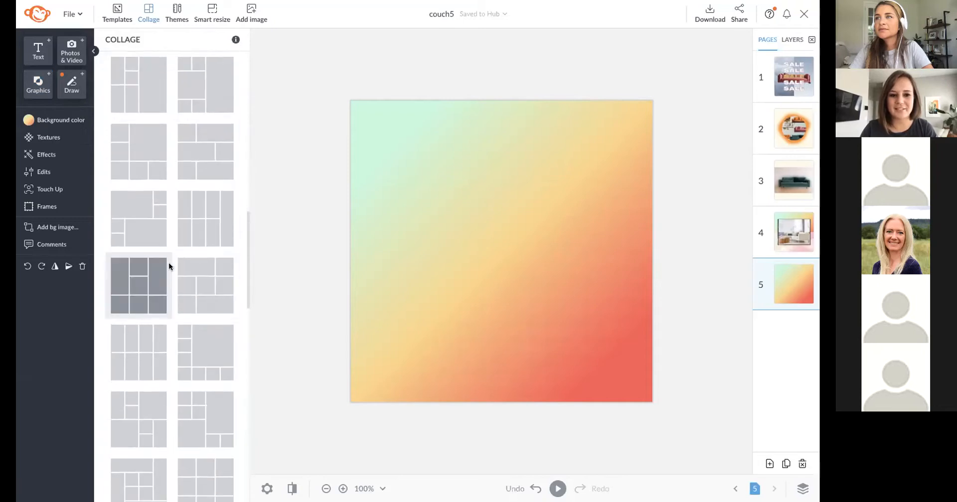
pyautogui.scroll(-3, 173, 216)
pyautogui.scroll(-2, 171, 202)
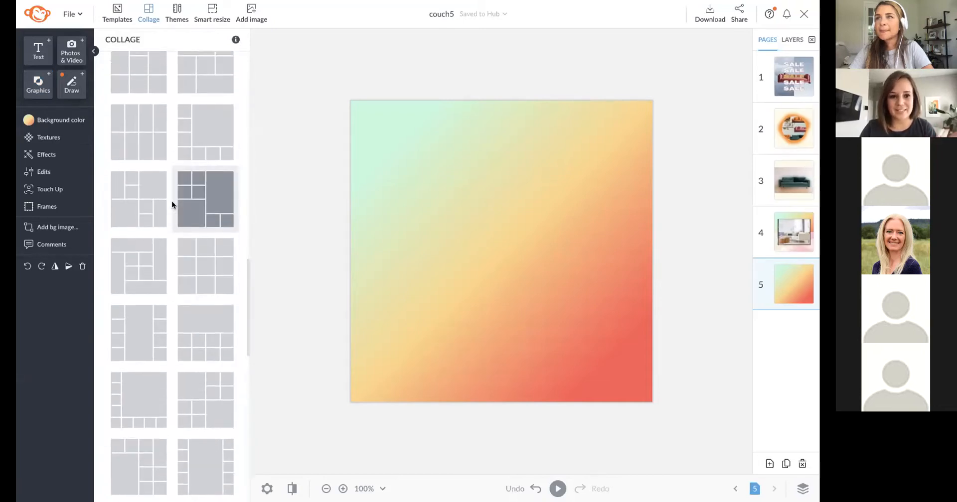
pyautogui.click(190, 268)
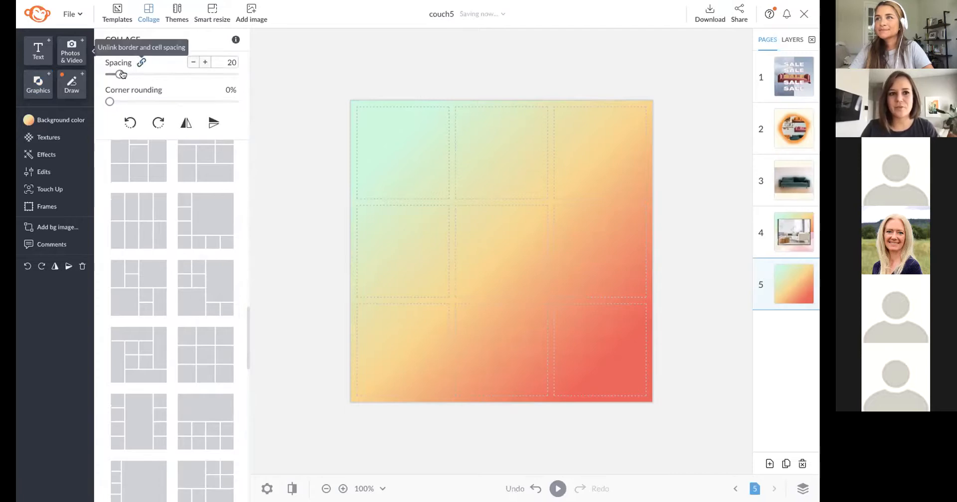
# Set the collage border spacing to 72 and the unlinked cell spacing to 38, trying 100% and 33% corner rounding before restoring 0%.
pyautogui.moveTo(124, 73)
pyautogui.mouseDown()
pyautogui.moveTo(177, 79)
pyautogui.moveTo(143, 76)
pyautogui.mouseUp()
pyautogui.moveTo(109, 102); pyautogui.dragTo(265, 104)
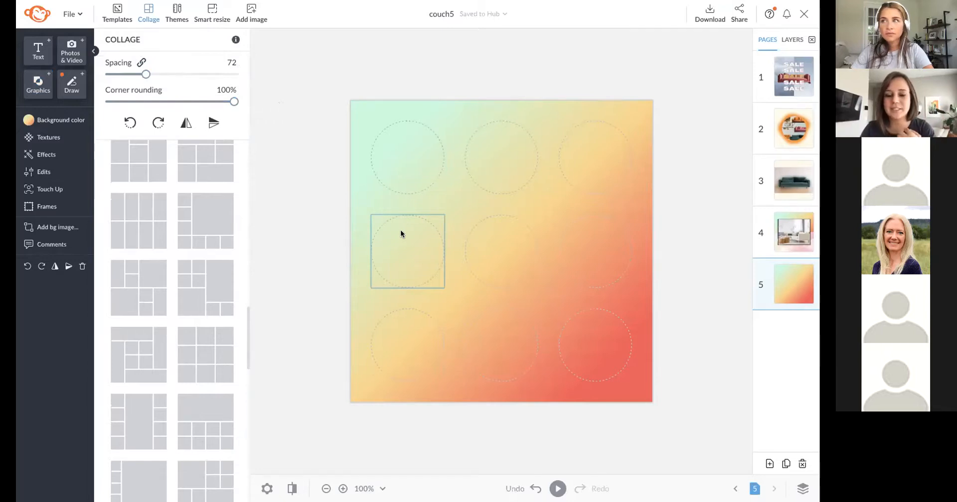
pyautogui.moveTo(226, 99); pyautogui.dragTo(148, 91)
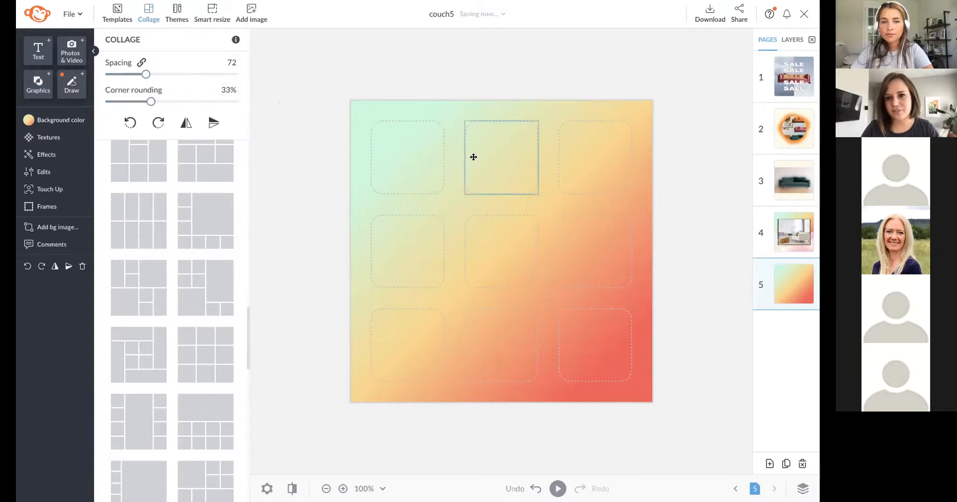
pyautogui.click(152, 100)
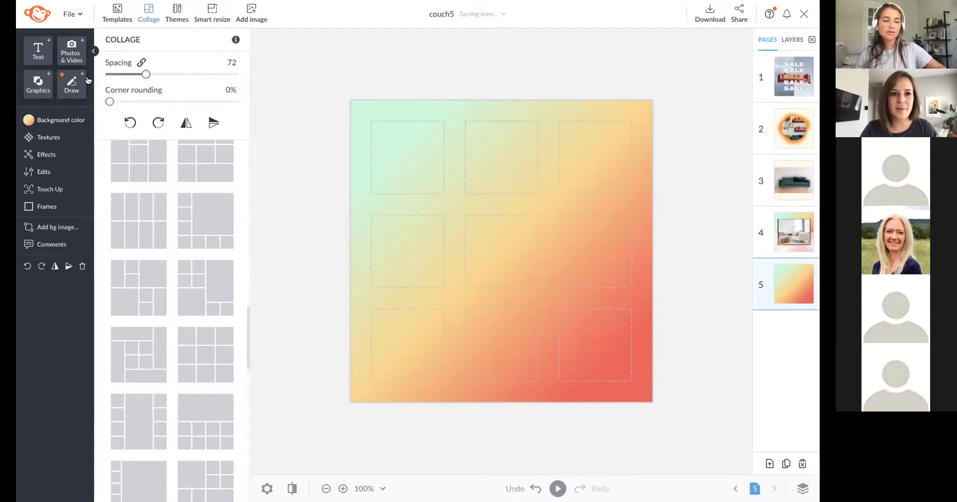
pyautogui.click(141, 63)
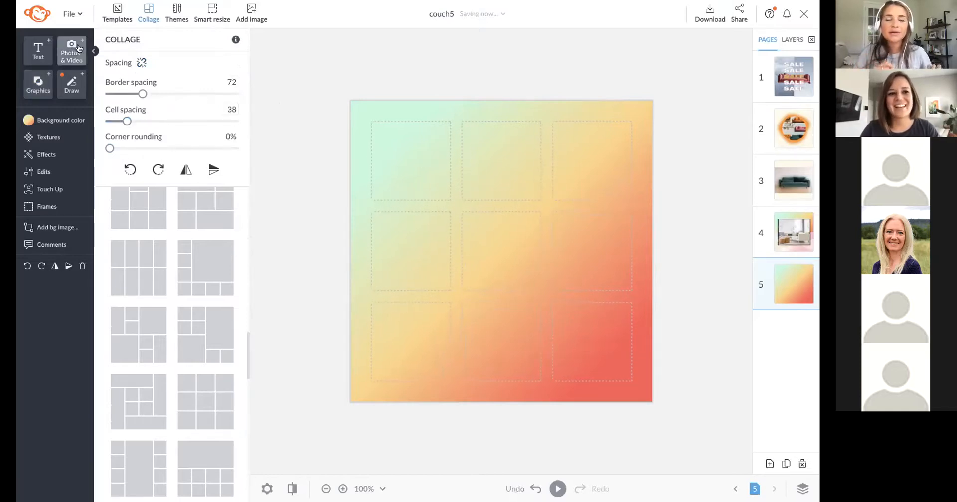
# Try two greens in the collage's upper-left cell, fill it with solid purple and deselect the cells.
pyautogui.click(412, 157)
pyautogui.click(64, 120)
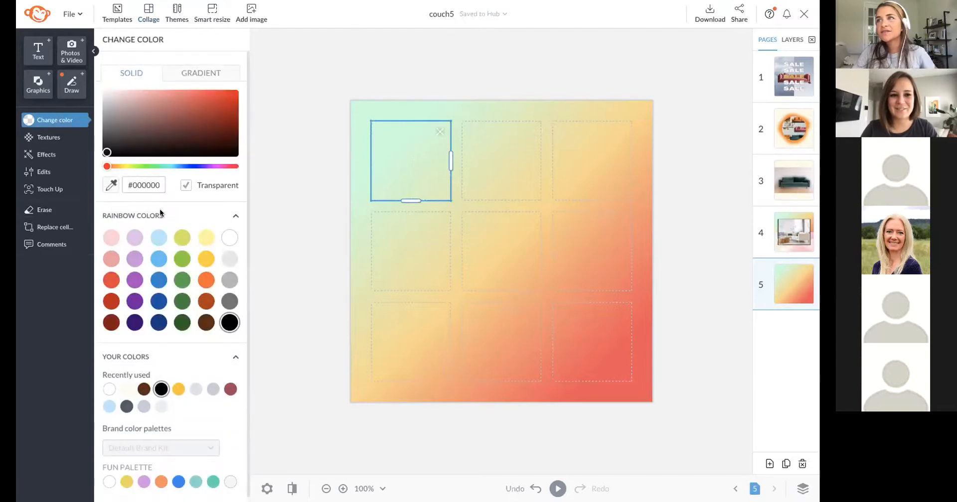
pyautogui.click(181, 238)
pyautogui.click(182, 259)
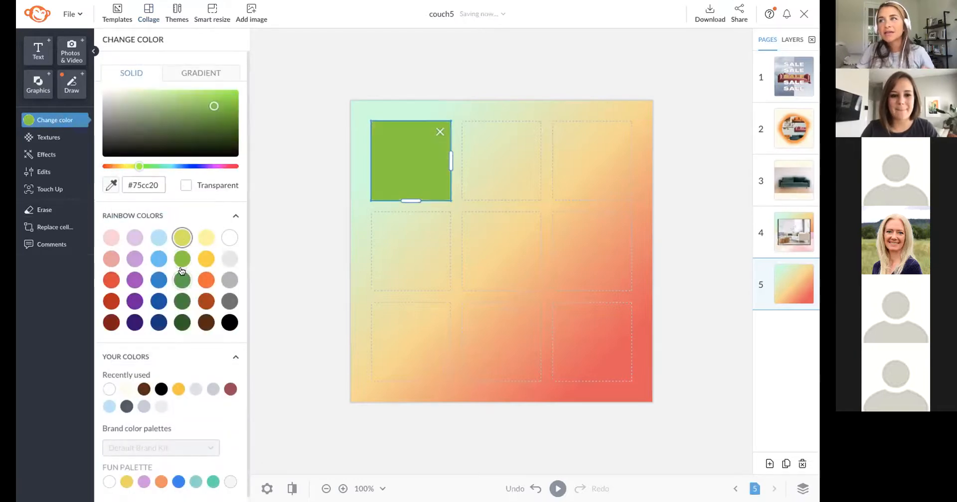
pyautogui.click(134, 280)
pyautogui.click(520, 161)
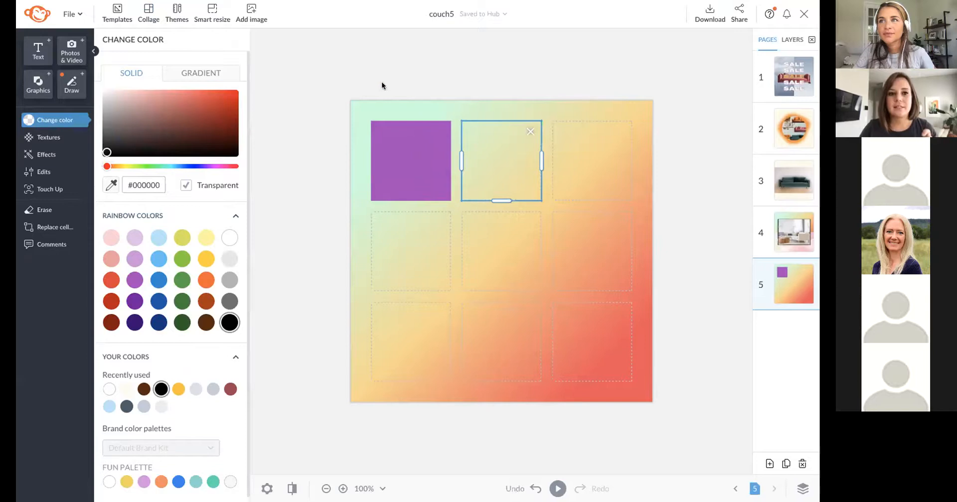
pyautogui.click(368, 65)
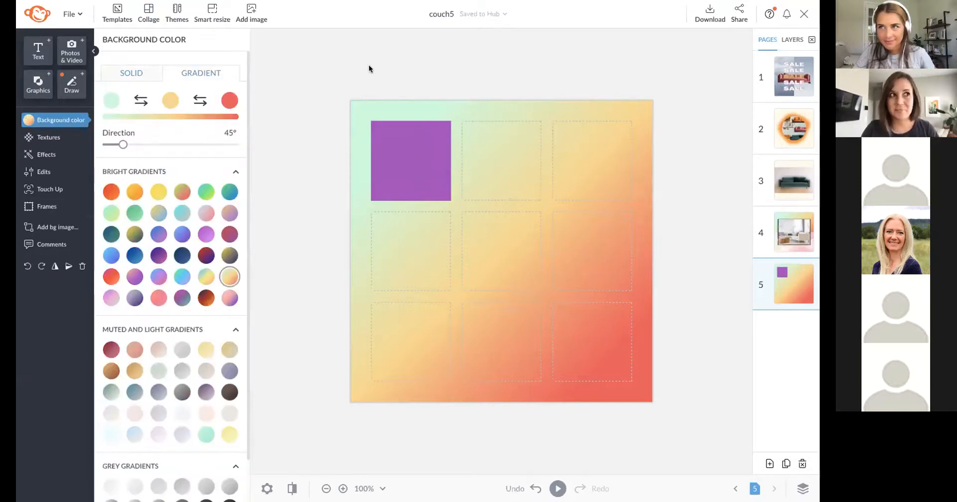
# Add the yellow HAUTE style logo from the brand graphics and scale it down over the collage grid.
pyautogui.click(251, 21)
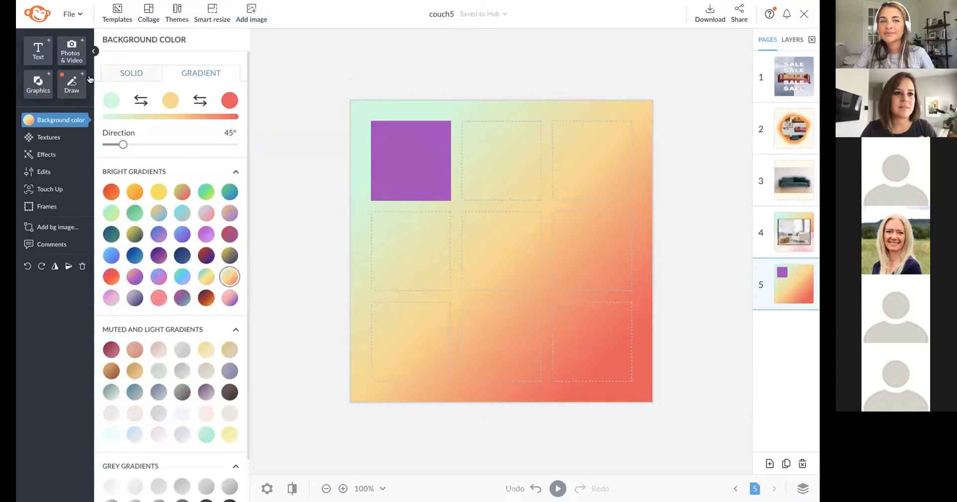
pyautogui.click(38, 84)
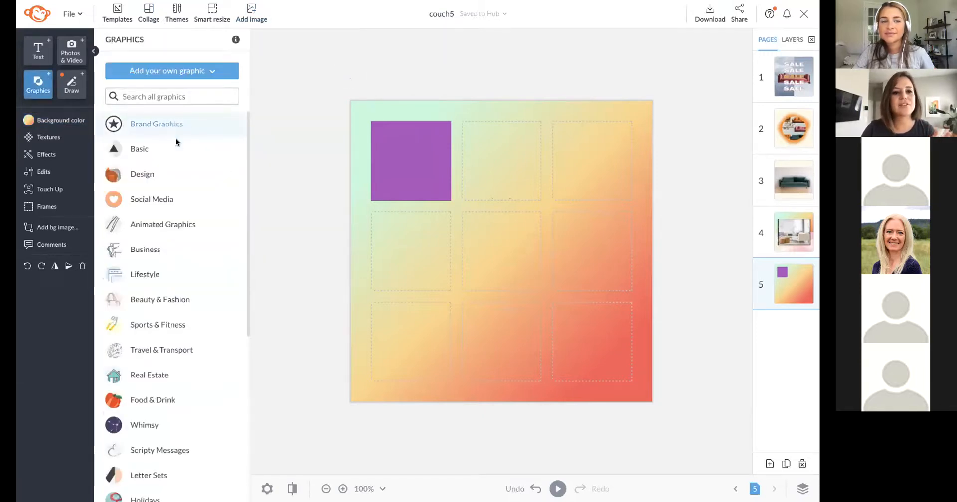
pyautogui.click(172, 147)
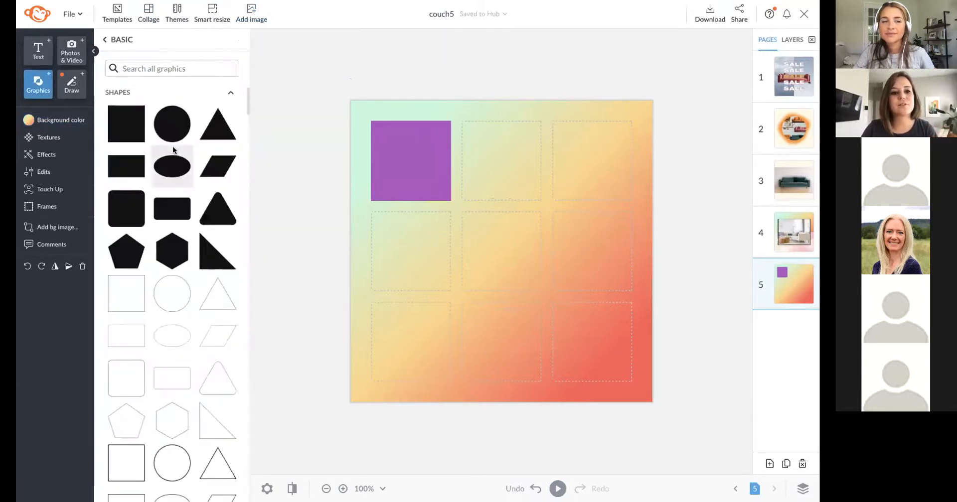
pyautogui.click(114, 44)
pyautogui.click(148, 119)
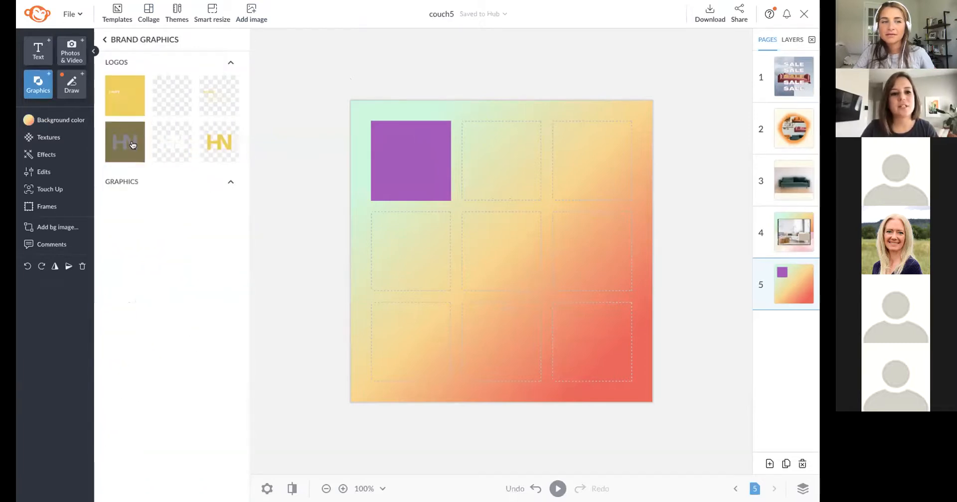
pyautogui.click(118, 101)
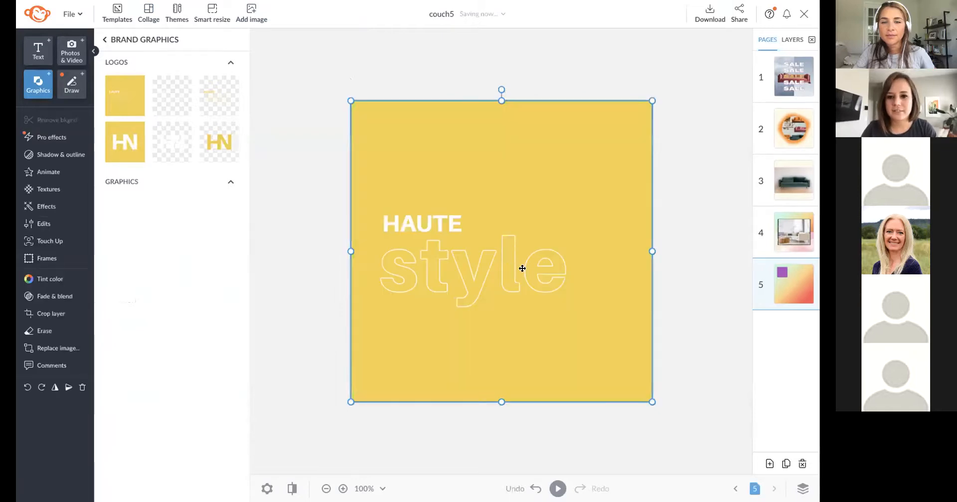
pyautogui.moveTo(440, 264); pyautogui.dragTo(446, 244)
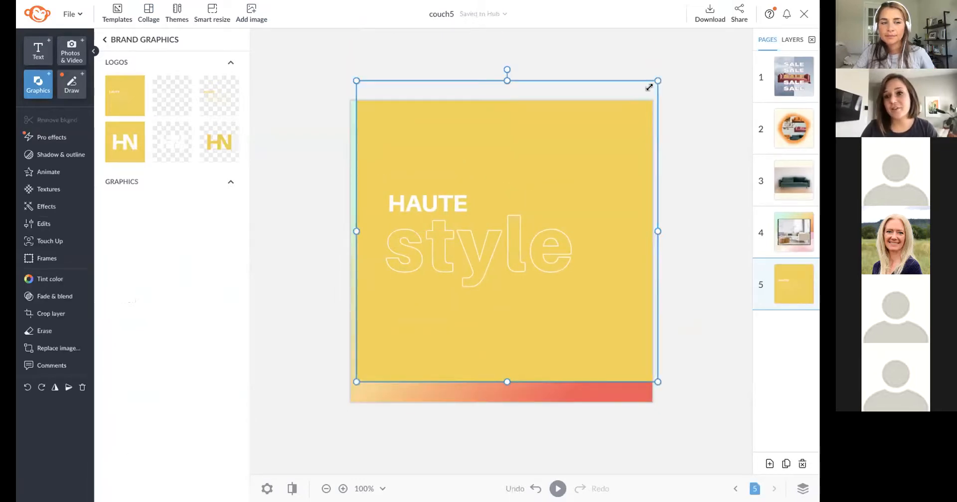
pyautogui.moveTo(649, 87); pyautogui.dragTo(577, 163)
pyautogui.moveTo(489, 234); pyautogui.dragTo(494, 233)
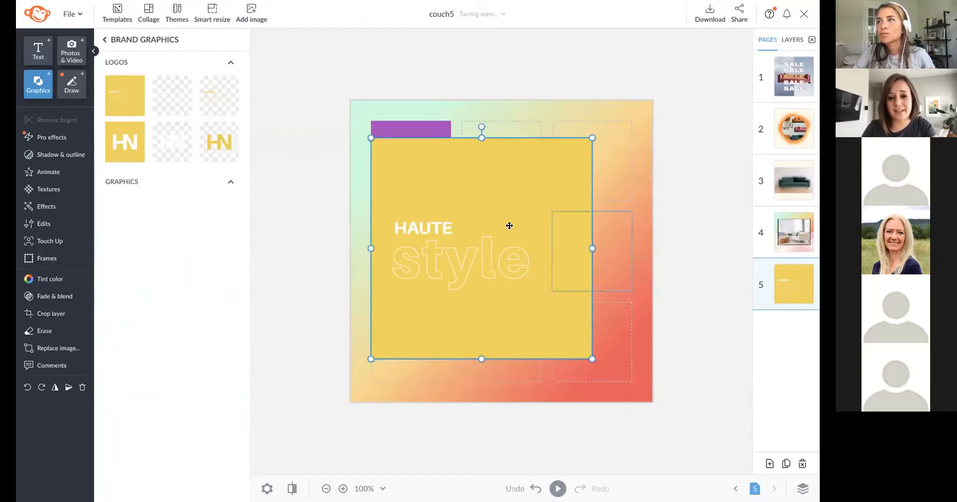
# Duplicate the HAUTE style logo in place and crop the upper copy to the strip containing the word "style".
pyautogui.rightClick(481, 221)
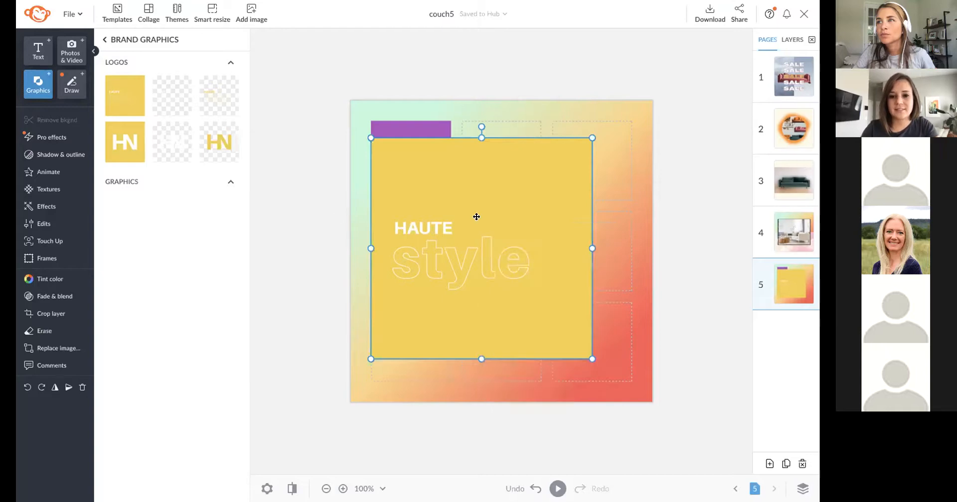
pyautogui.moveTo(482, 221); pyautogui.dragTo(472, 233)
pyautogui.doubleClick(473, 232)
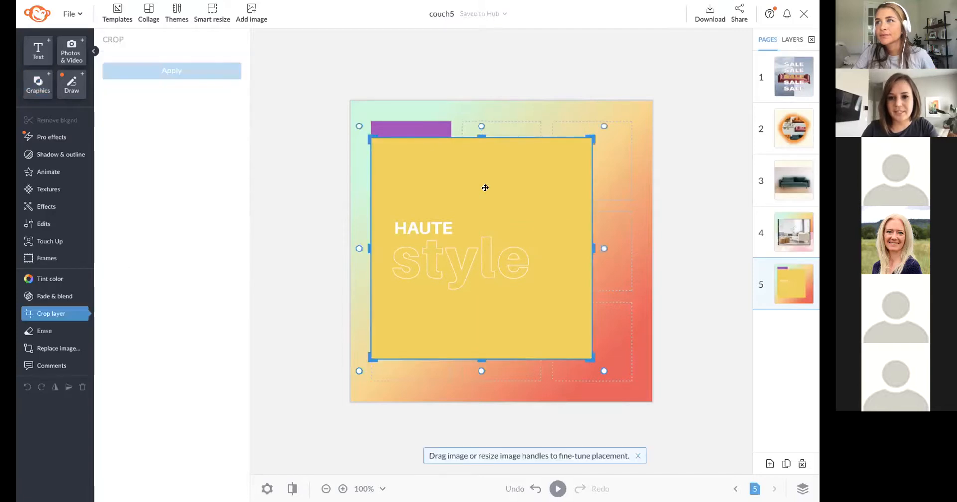
pyautogui.moveTo(481, 138); pyautogui.dragTo(478, 236)
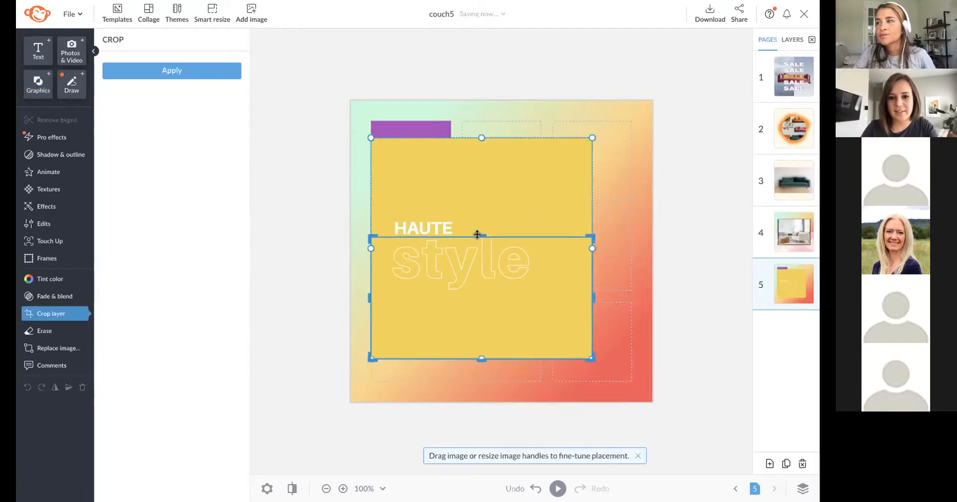
pyautogui.moveTo(477, 355); pyautogui.dragTo(479, 298)
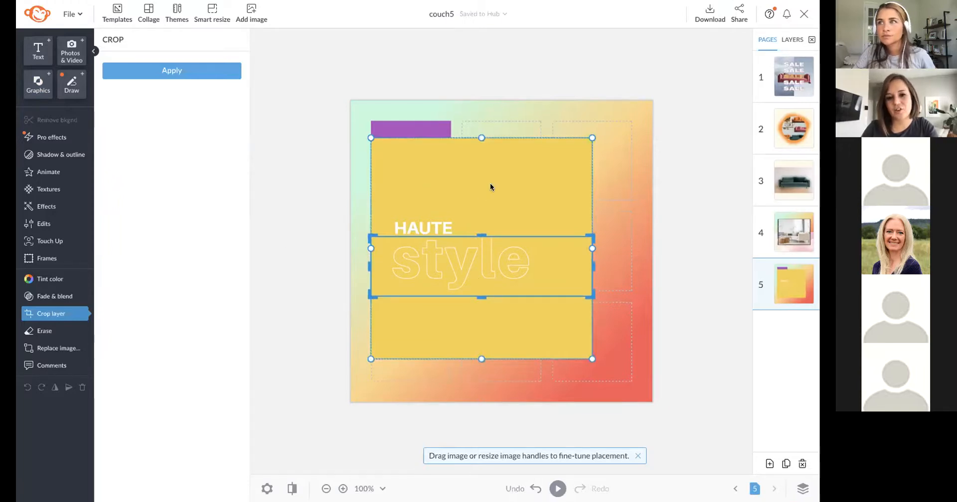
pyautogui.press('Escape')
# Crop the other logo copy to its upper part containing the word "HAUTE".
pyautogui.doubleClick(489, 191)
pyautogui.moveTo(479, 289); pyautogui.dragTo(485, 254)
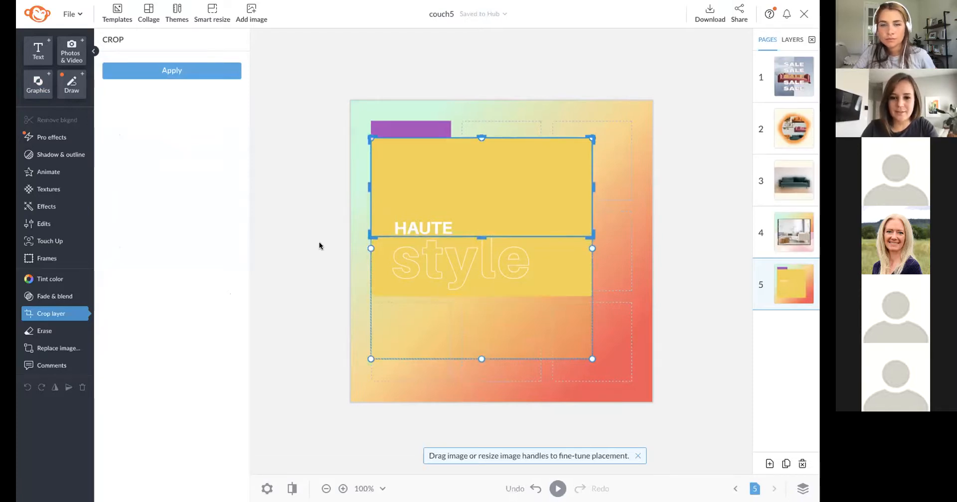
pyautogui.click(355, 251)
# Give the cropped "style" strip a looping Pulse animation at slow speed and deselect it.
pyautogui.click(450, 257)
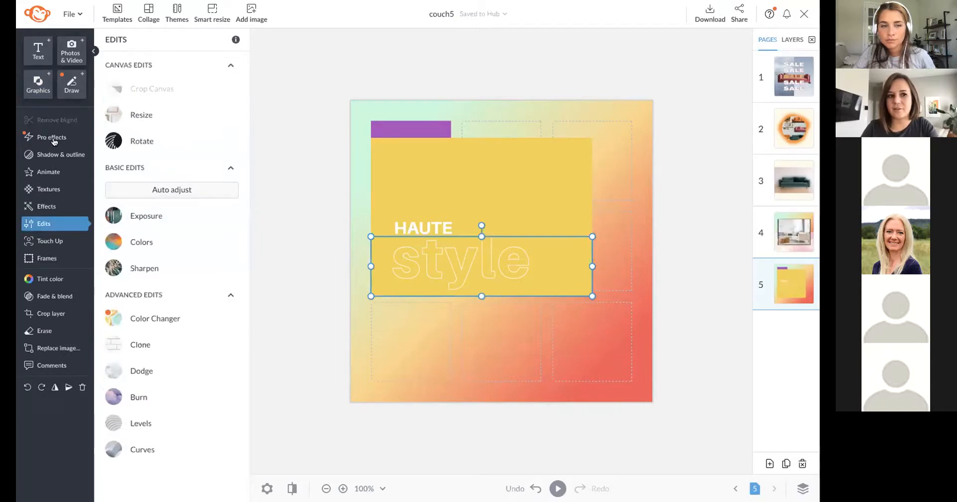
pyautogui.click(49, 172)
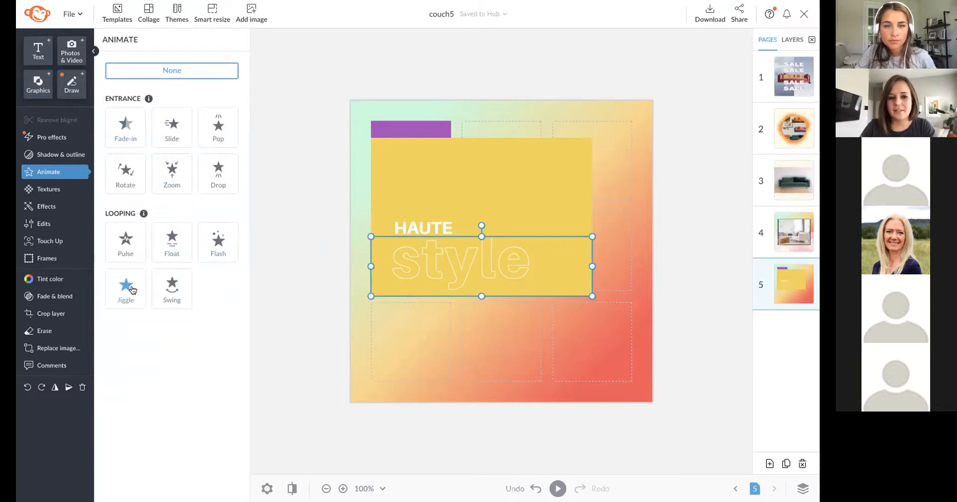
pyautogui.click(126, 241)
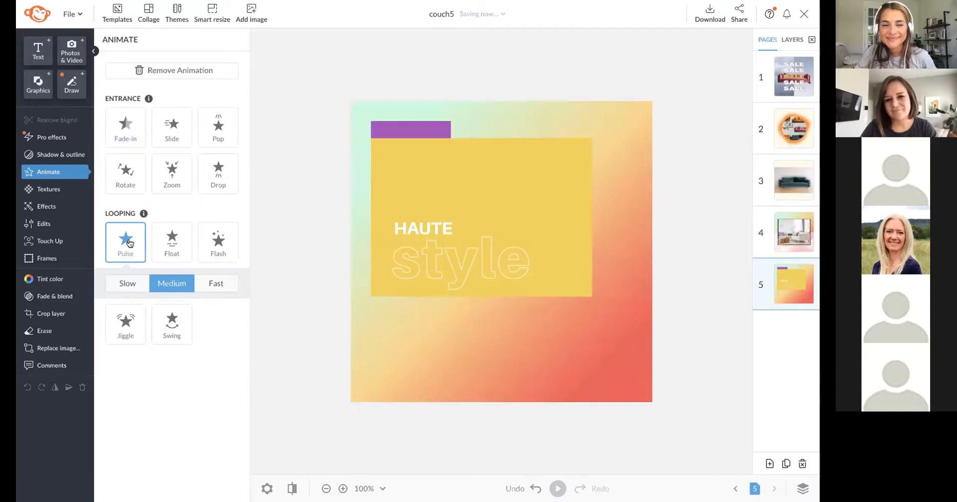
pyautogui.click(132, 284)
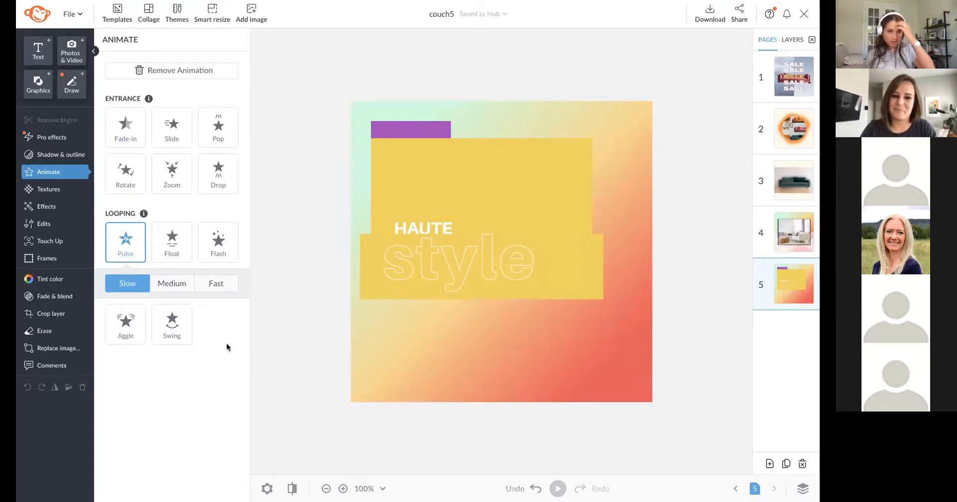
pyautogui.click(298, 313)
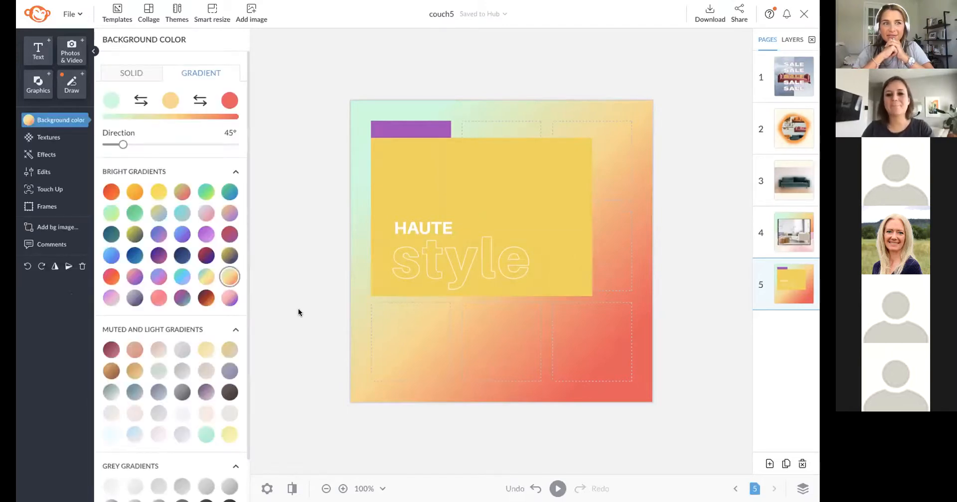
# Select both cropped logo pieces together and move them off the canvas, clearing the collage grid.
pyautogui.click(429, 280)
pyautogui.moveTo(472, 166); pyautogui.dragTo(253, 272)
pyautogui.moveTo(393, 255); pyautogui.dragTo(305, 245)
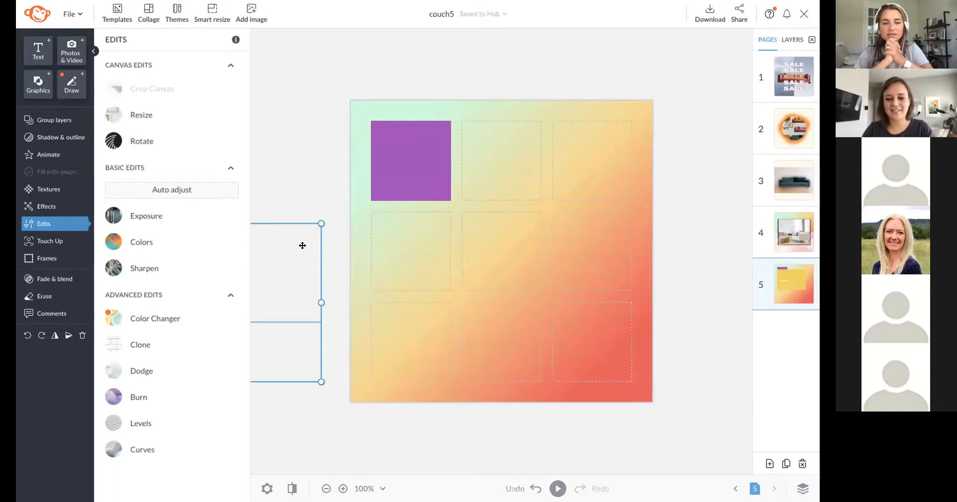
pyautogui.click(350, 238)
# Show the stock photo library, view the design's shareable link and close the sharing options.
pyautogui.click(72, 51)
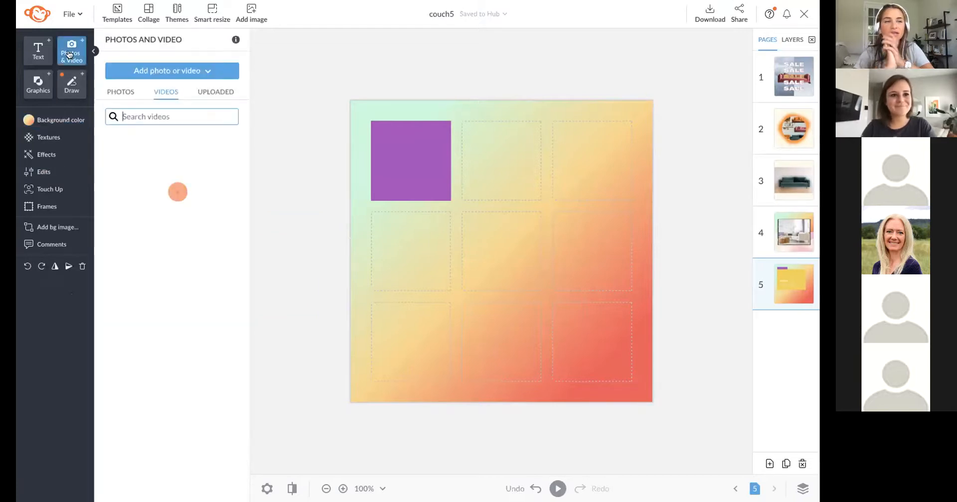
pyautogui.click(120, 92)
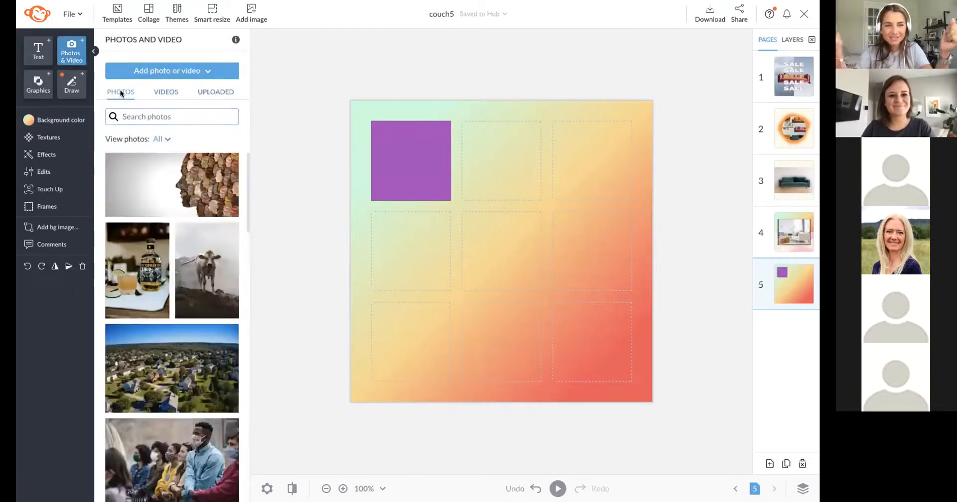
pyautogui.click(740, 17)
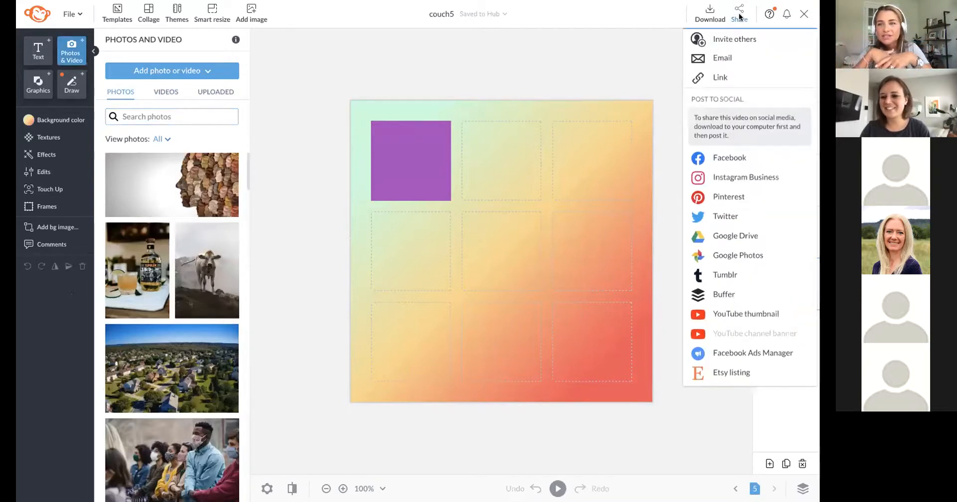
pyautogui.click(726, 77)
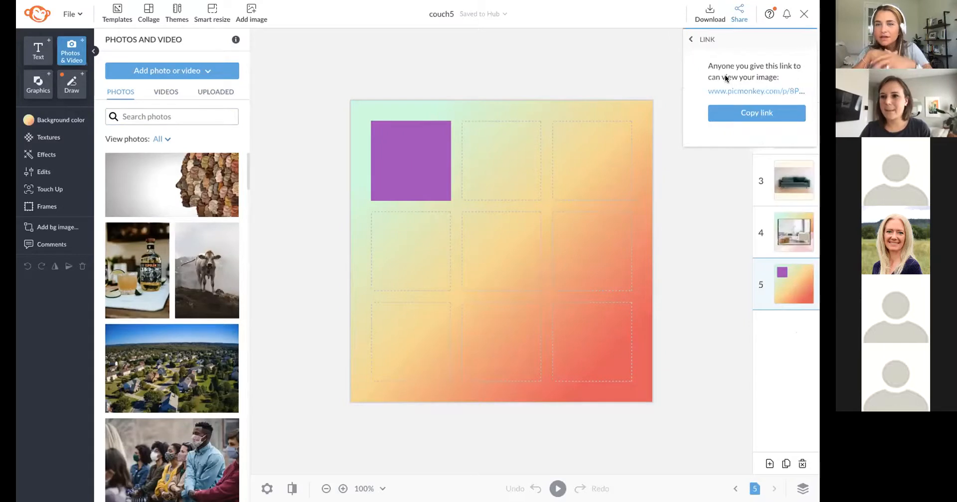
pyautogui.click(613, 65)
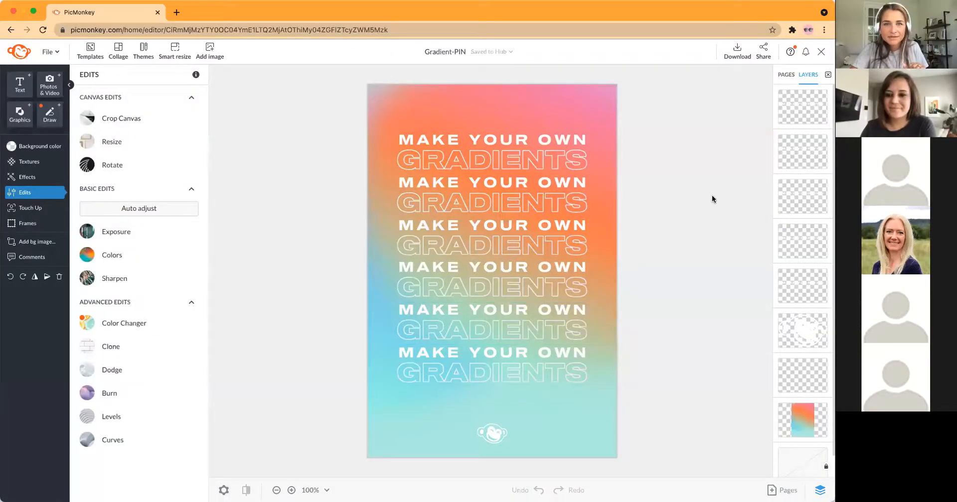
# Copy the Gradient-PIN design's share link for the editable file instead of the view-only image.
pyautogui.scroll(5, 712, 199)
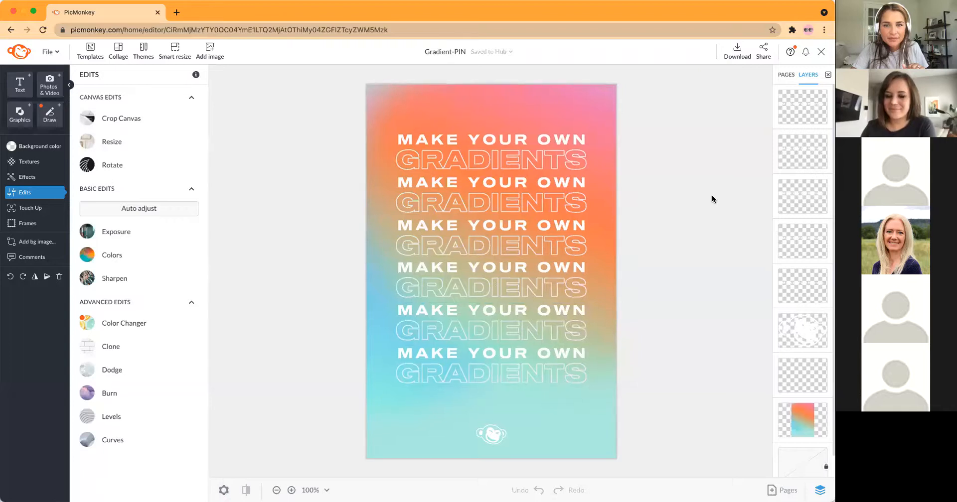
pyautogui.scroll(-1, 712, 200)
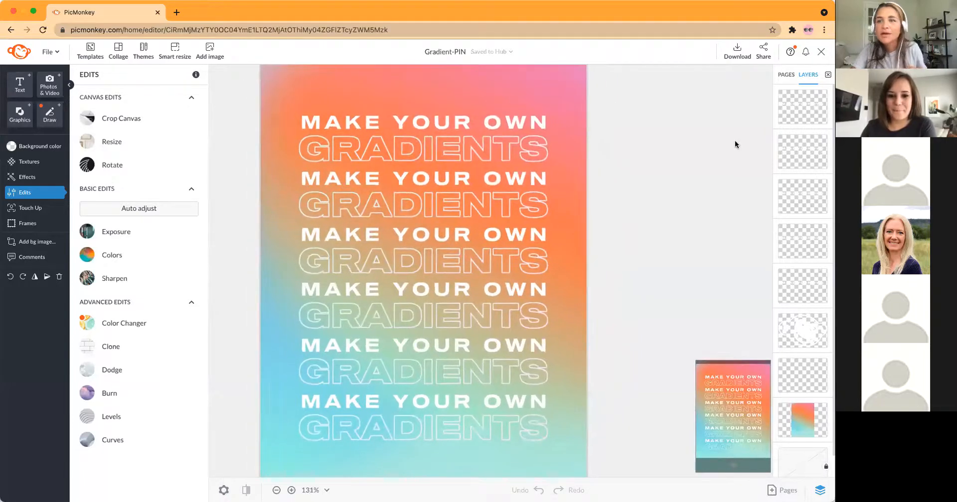
pyautogui.click(766, 53)
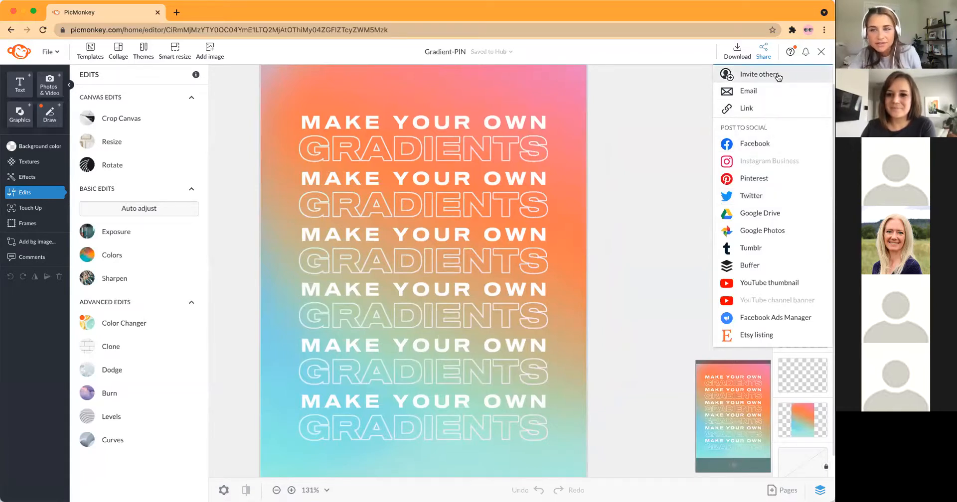
pyautogui.click(762, 108)
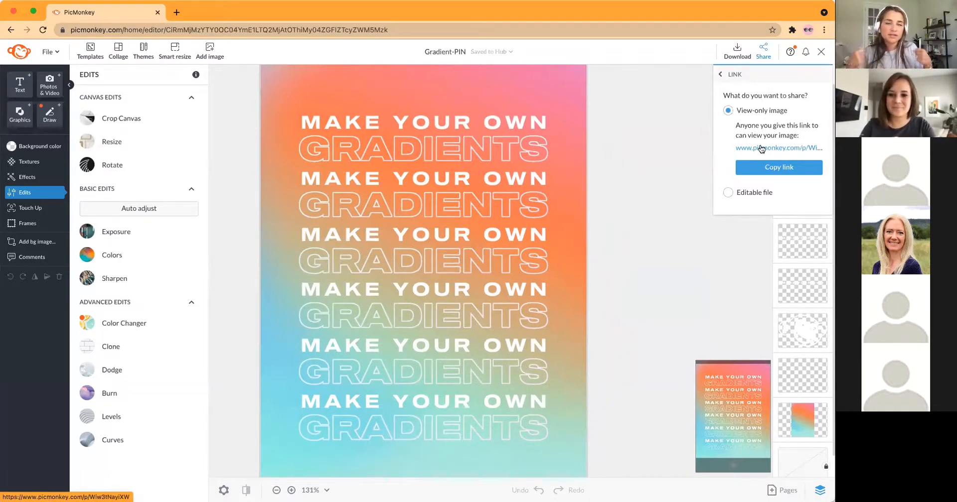
pyautogui.click(753, 192)
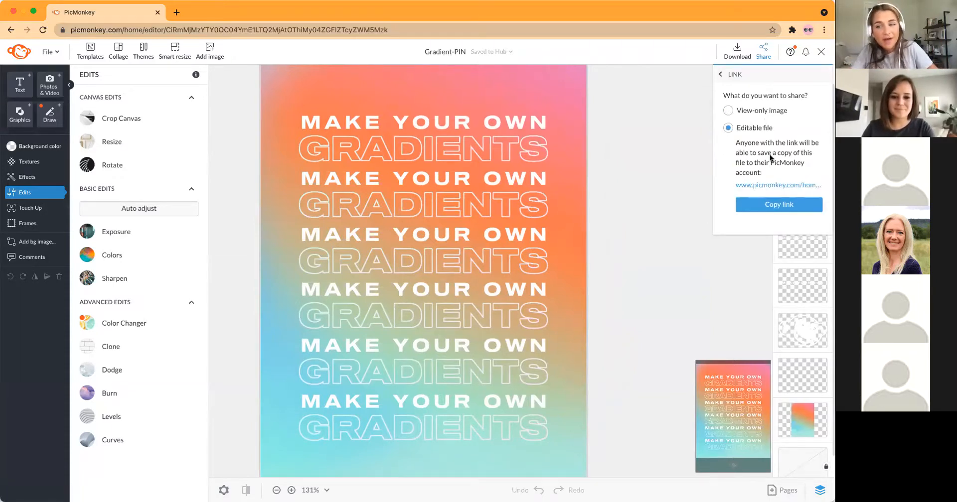
pyautogui.click(772, 205)
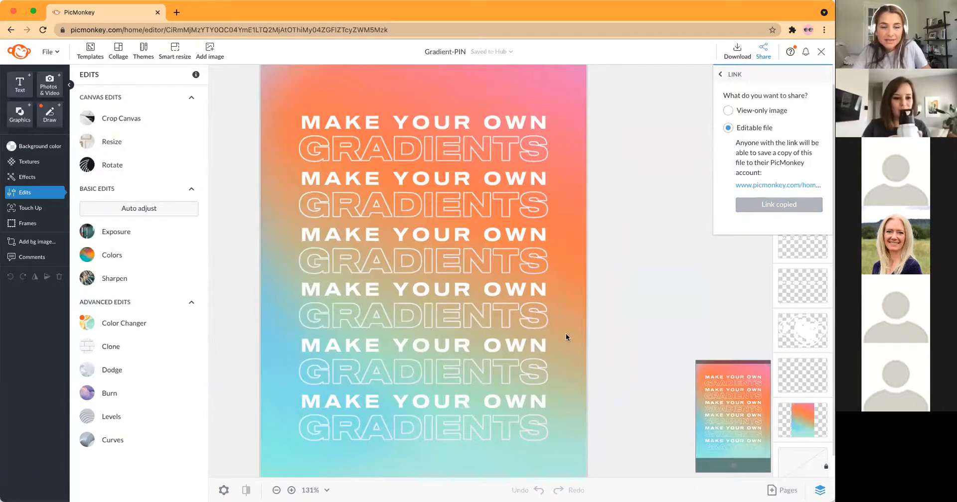
# Select the gradient layer and the repeated text lines together, and switch the selection to the white monkey logo layer alone.
pyautogui.moveTo(620, 417); pyautogui.dragTo(434, 135)
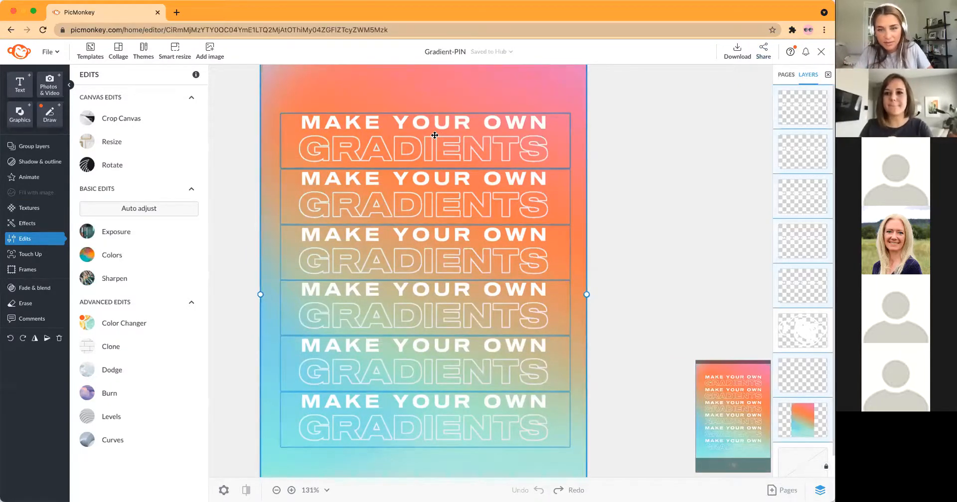
pyautogui.click(802, 335)
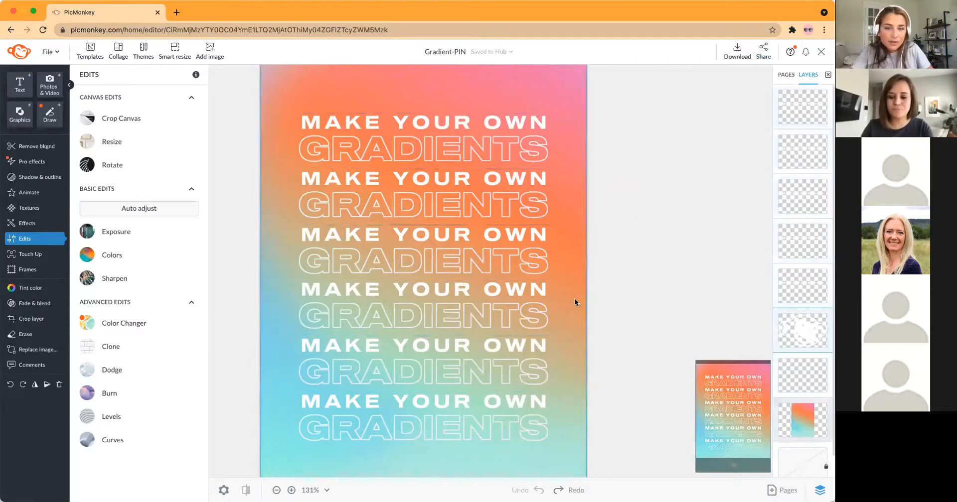